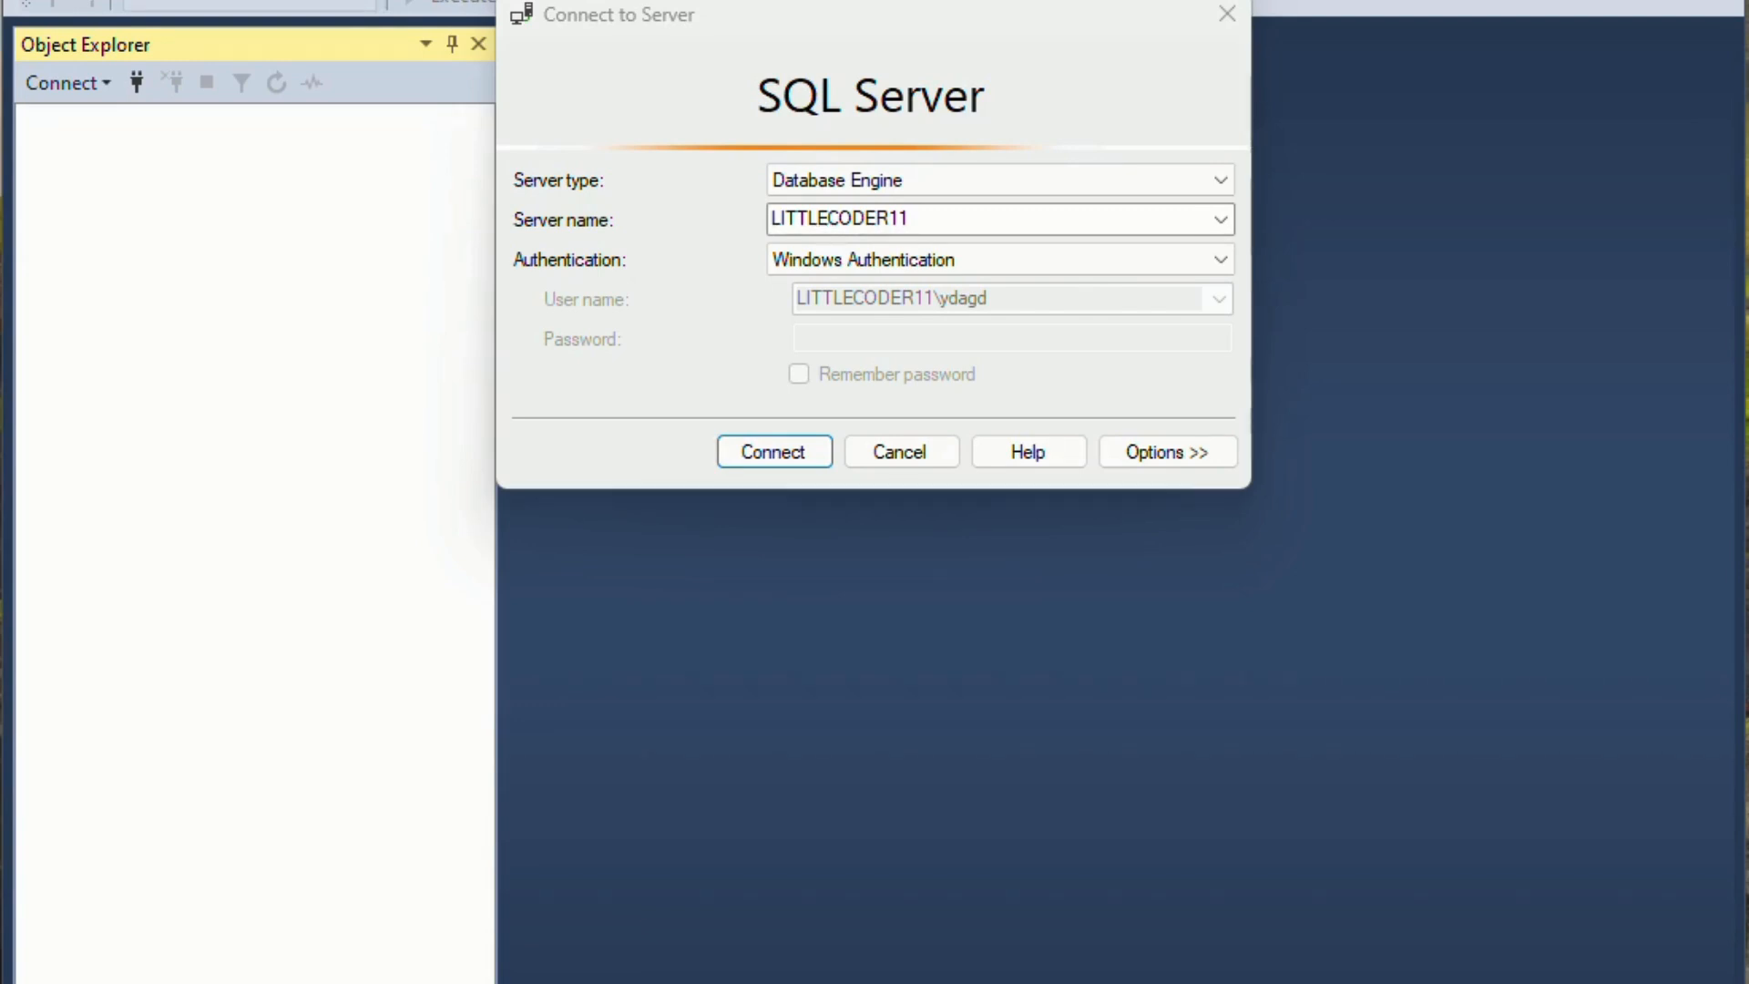
# Connect to the LITTLECODER11 database engine using Windows Authentication
pyautogui.click(823, 262)
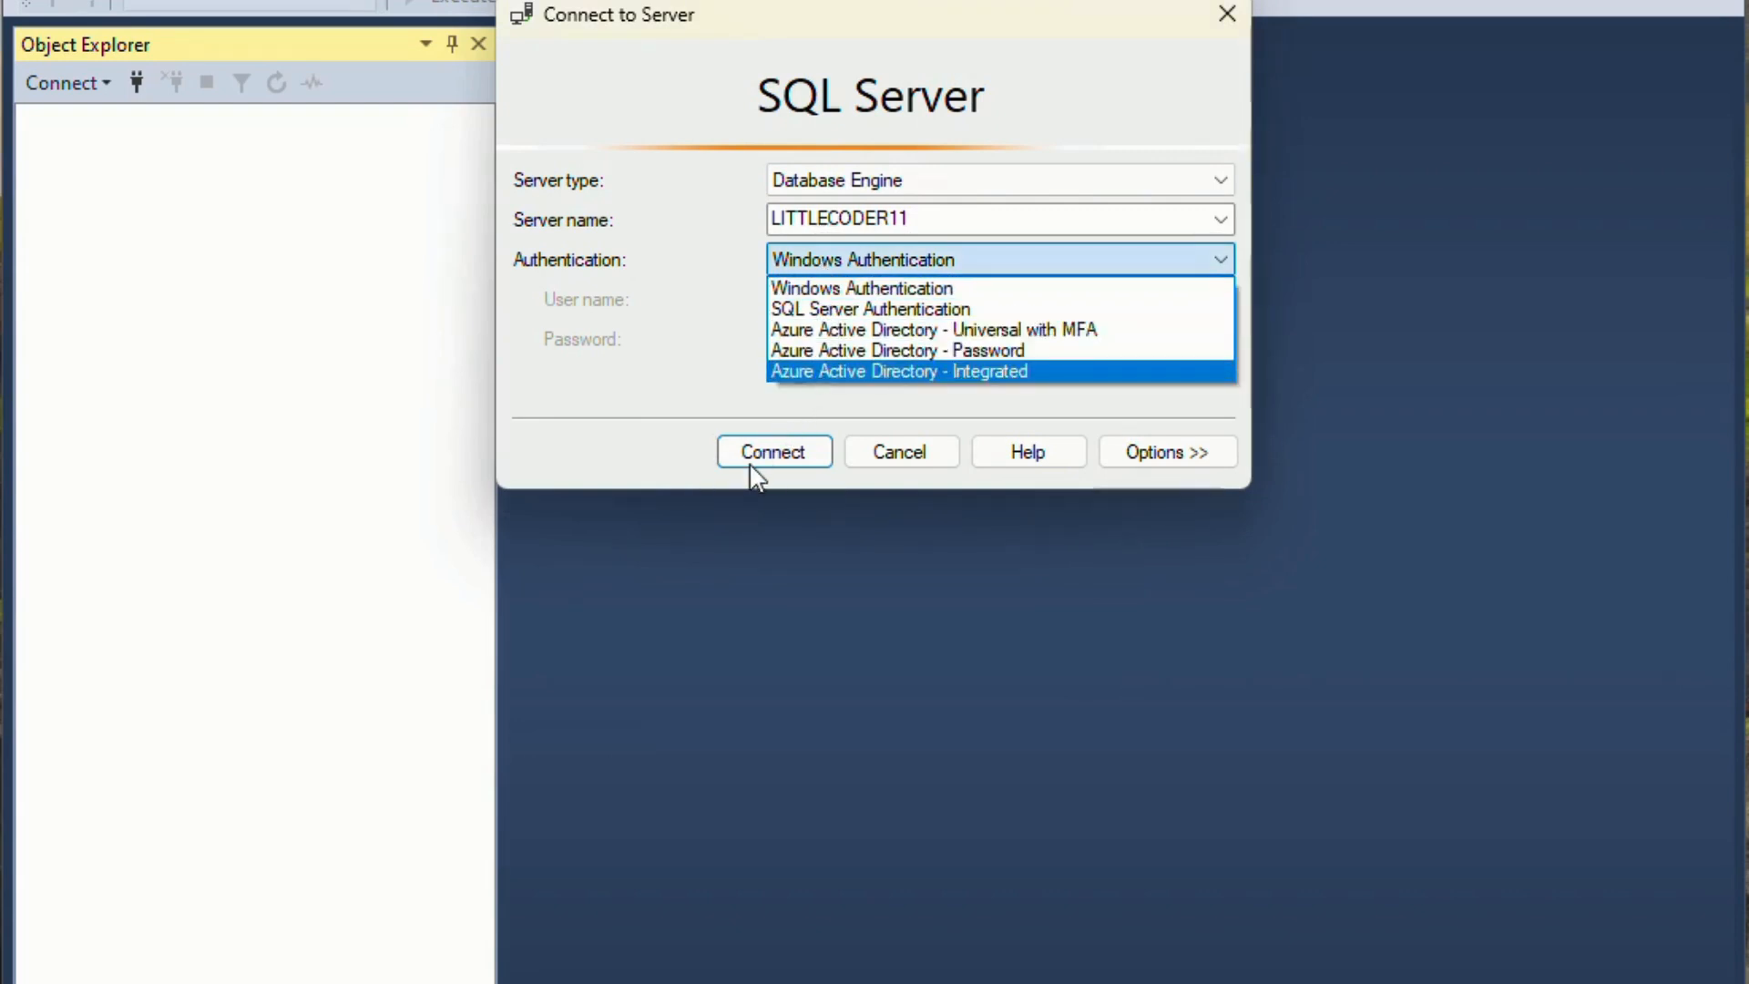
pyautogui.click(676, 436)
pyautogui.click(817, 469)
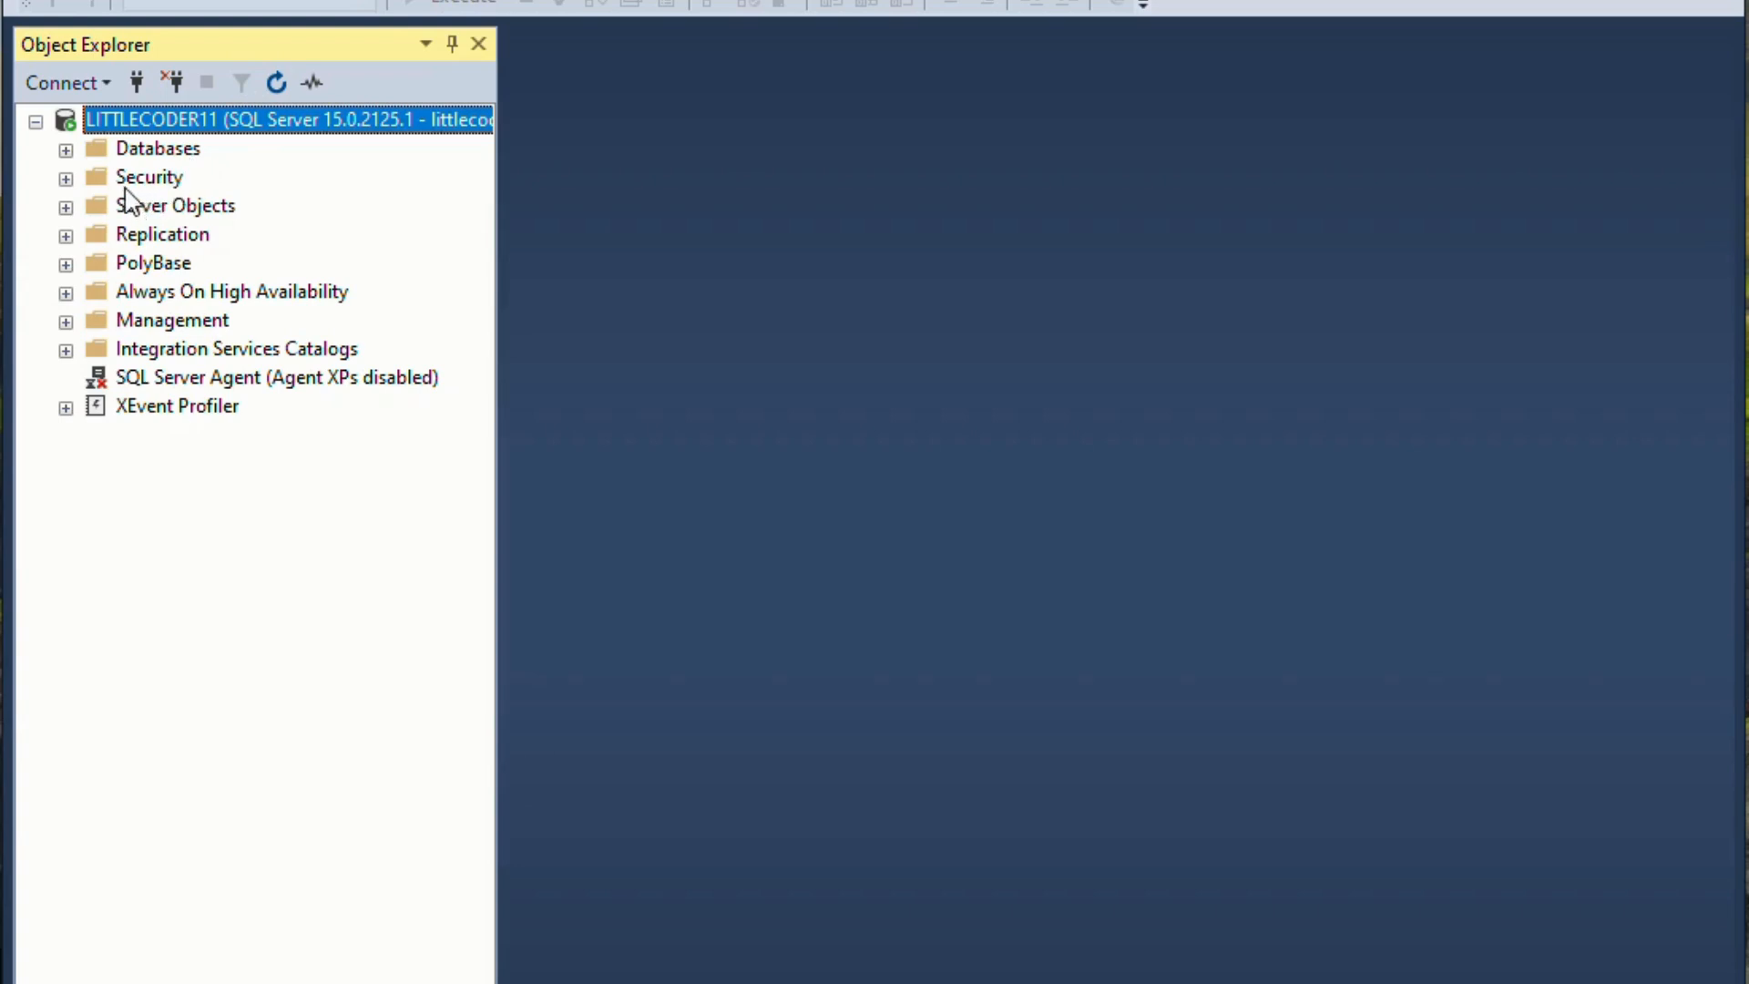
# Expand the contosopizza database to examine its tables and its stored procedures under Programmability
pyautogui.click(66, 150)
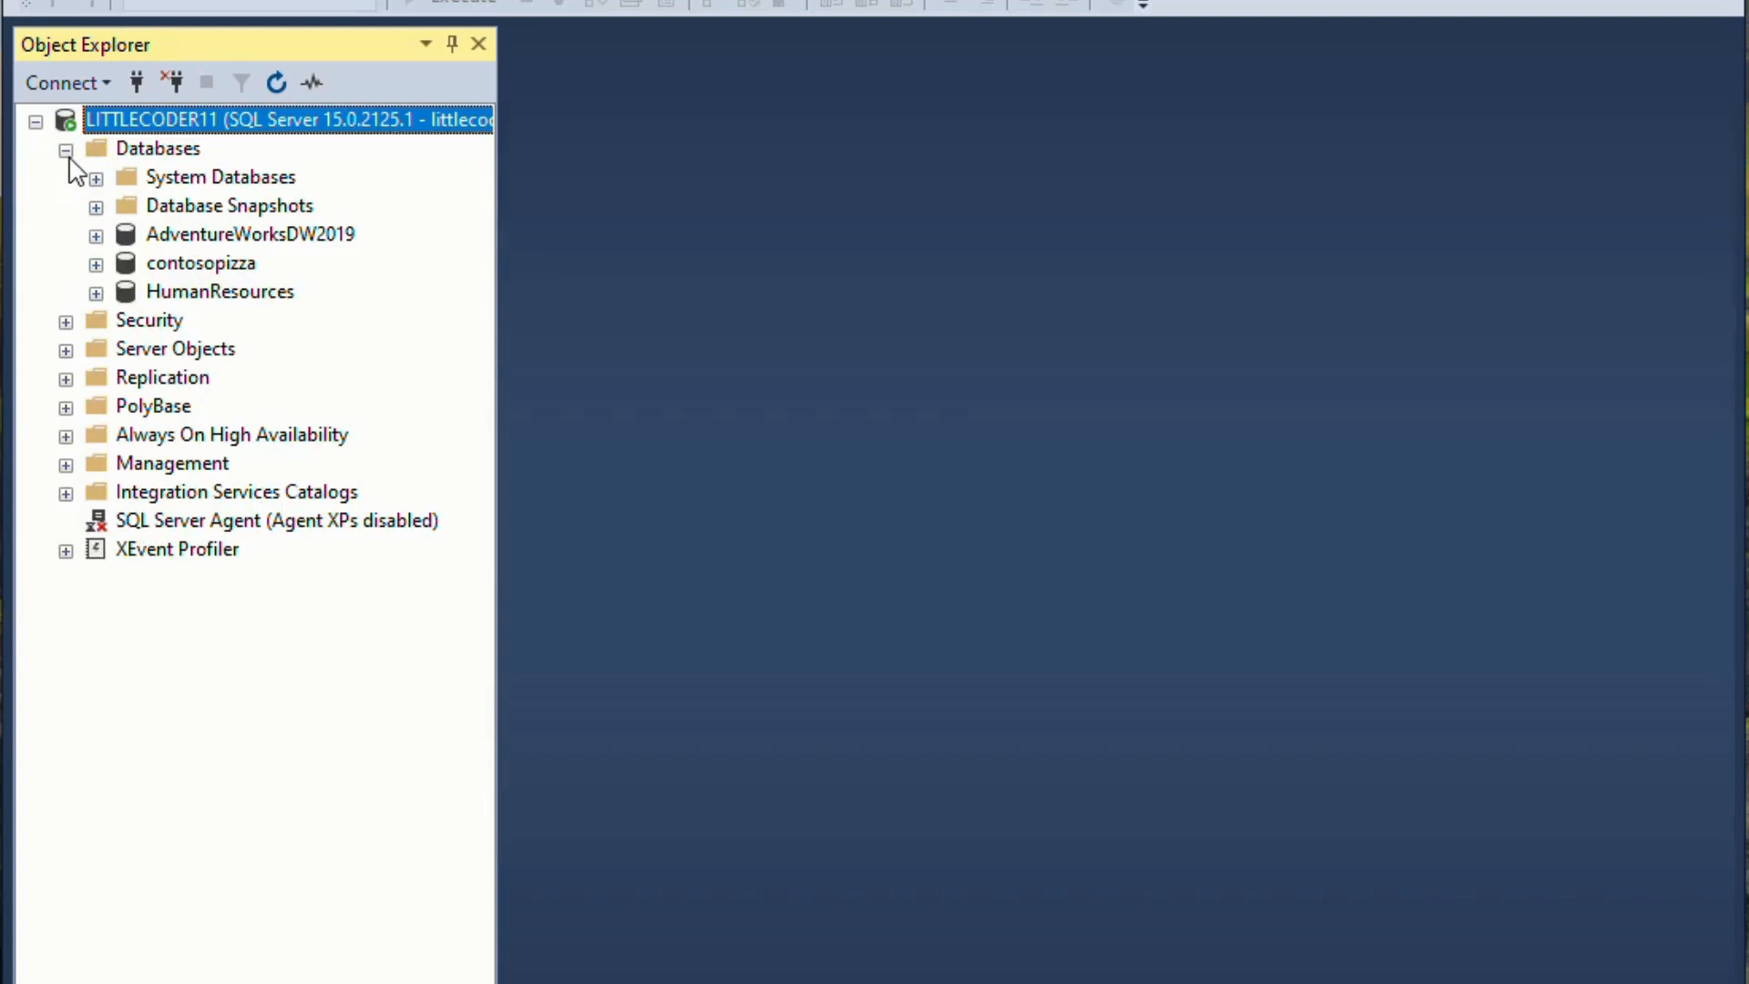
pyautogui.click(96, 264)
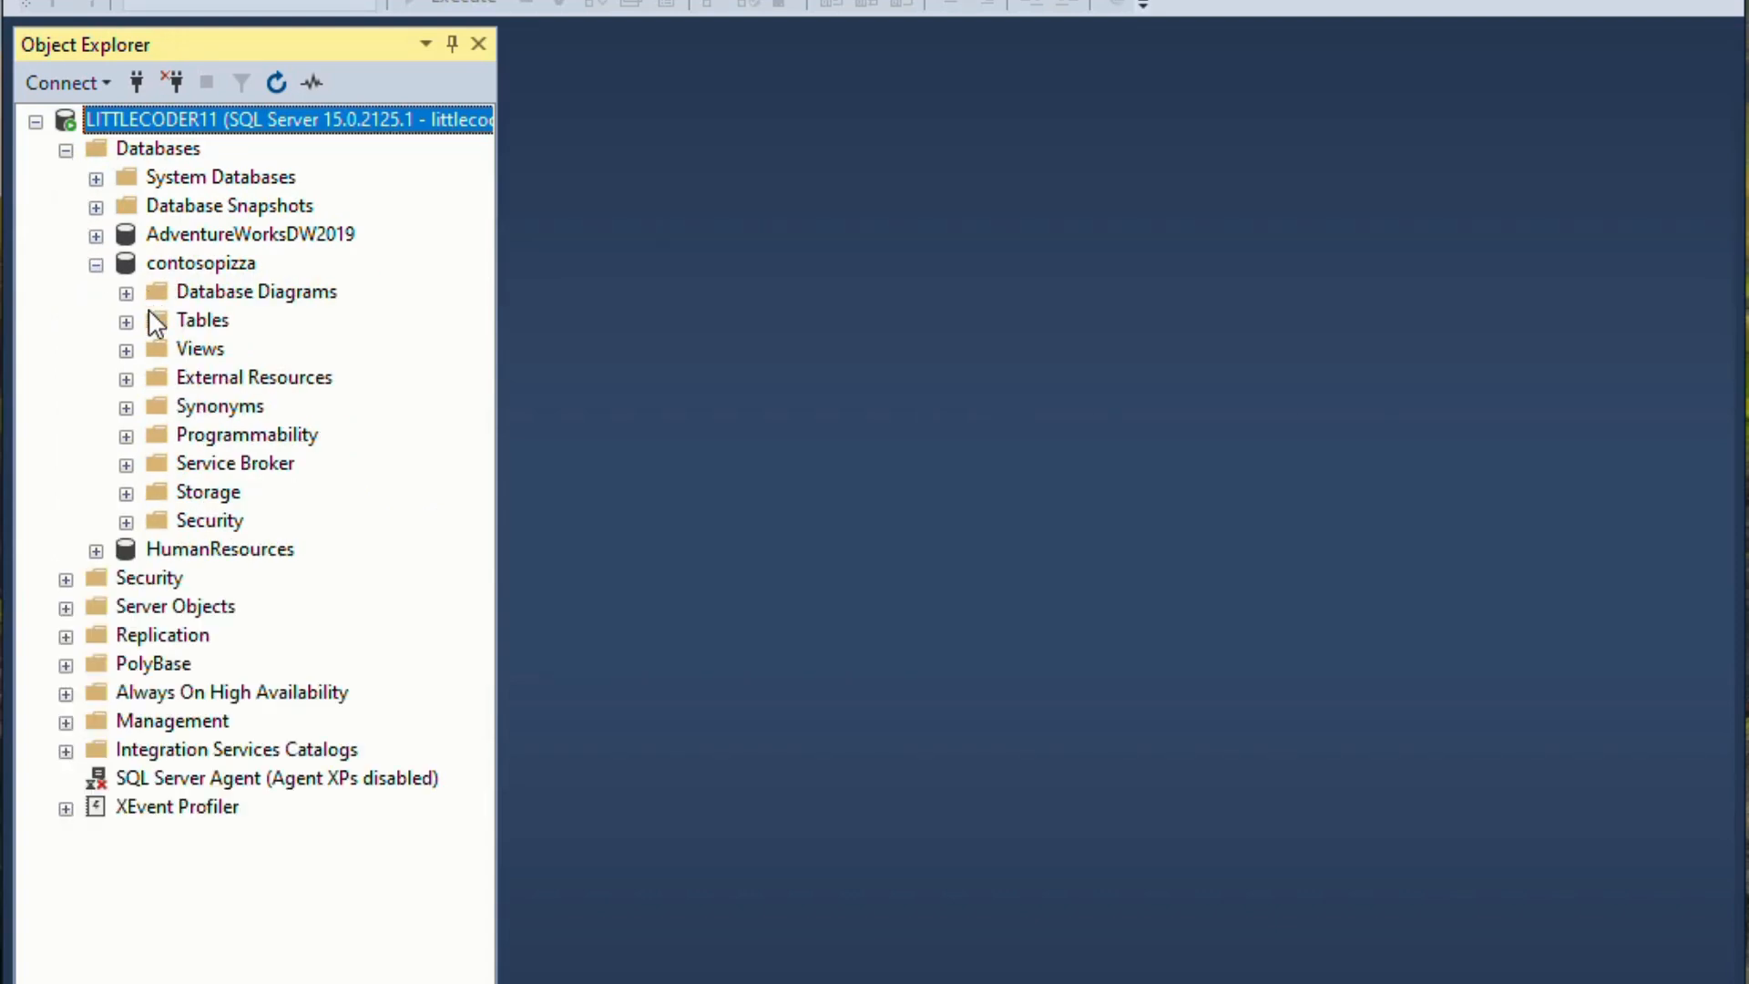
pyautogui.click(127, 322)
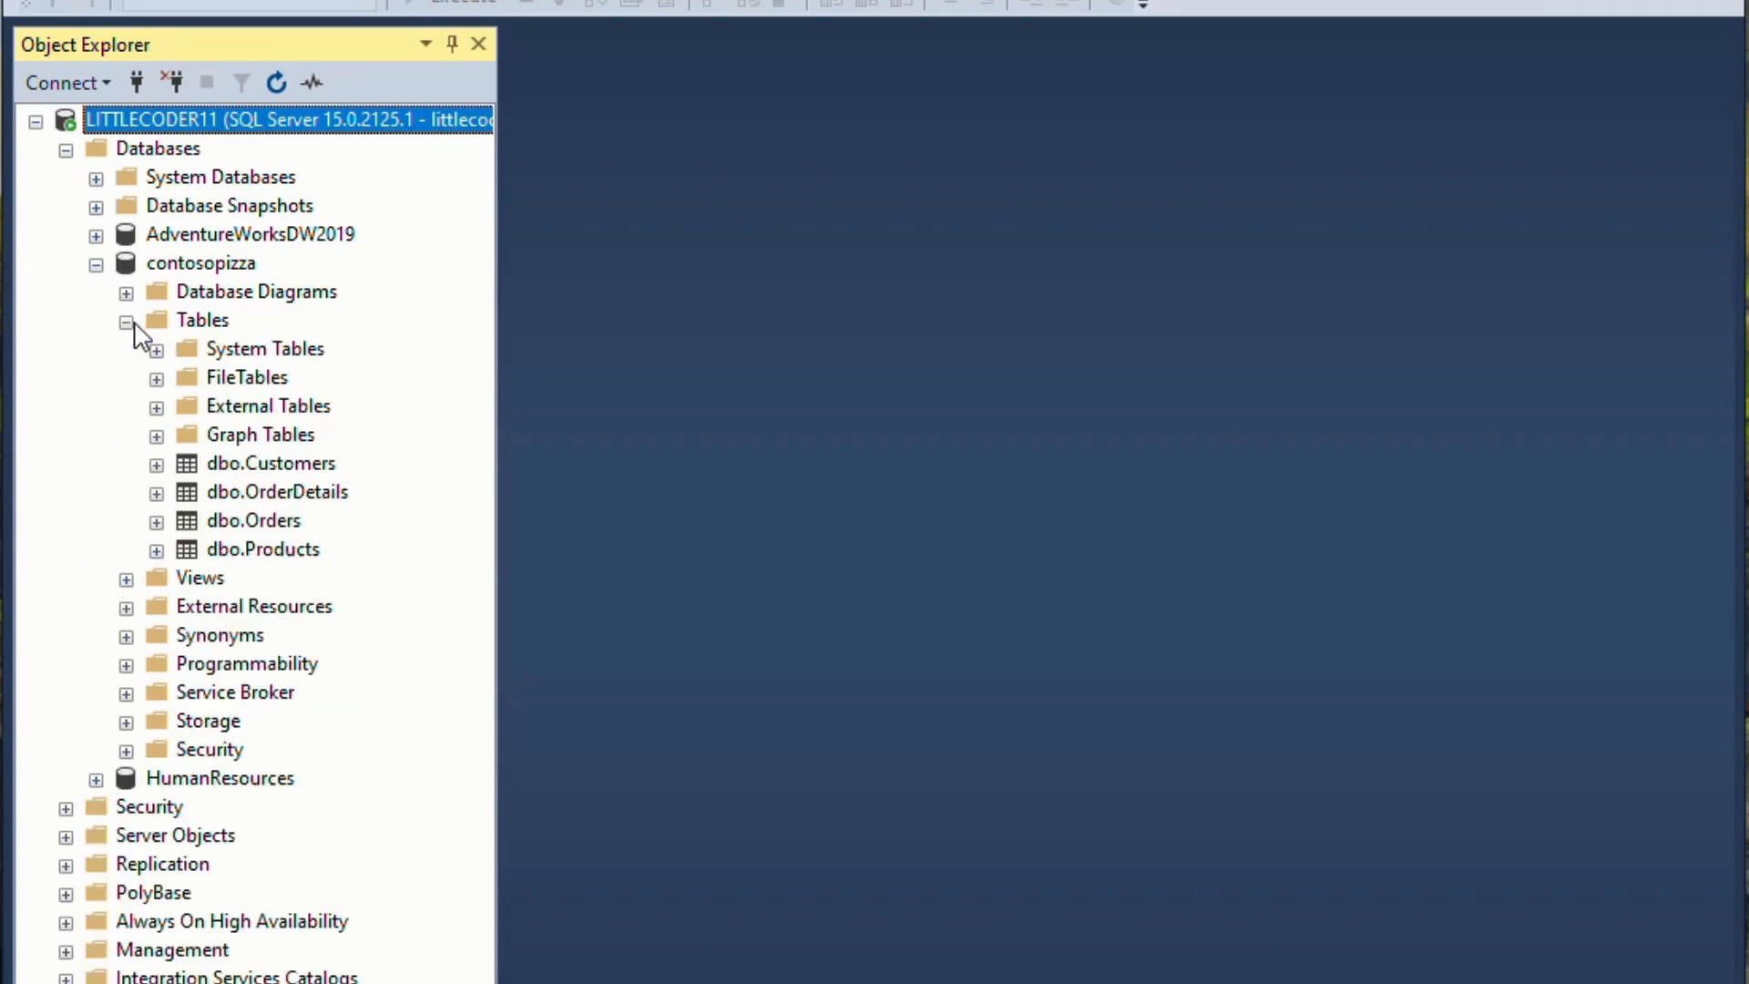
pyautogui.click(127, 666)
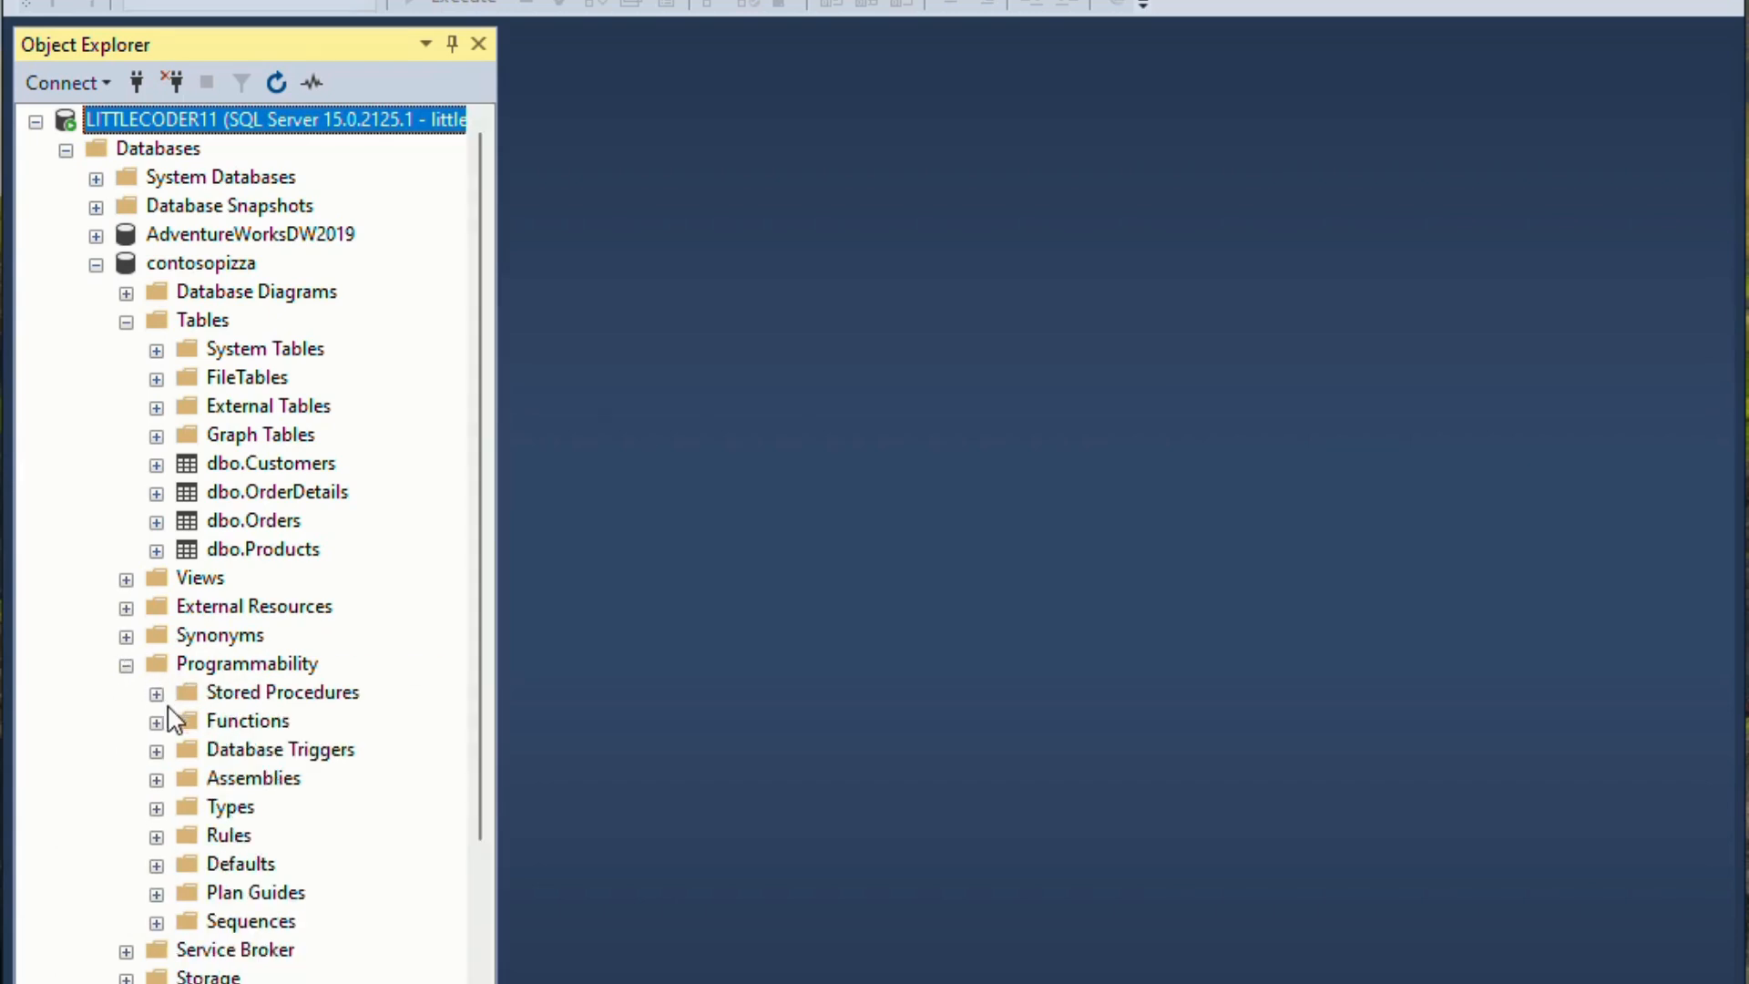
pyautogui.click(158, 695)
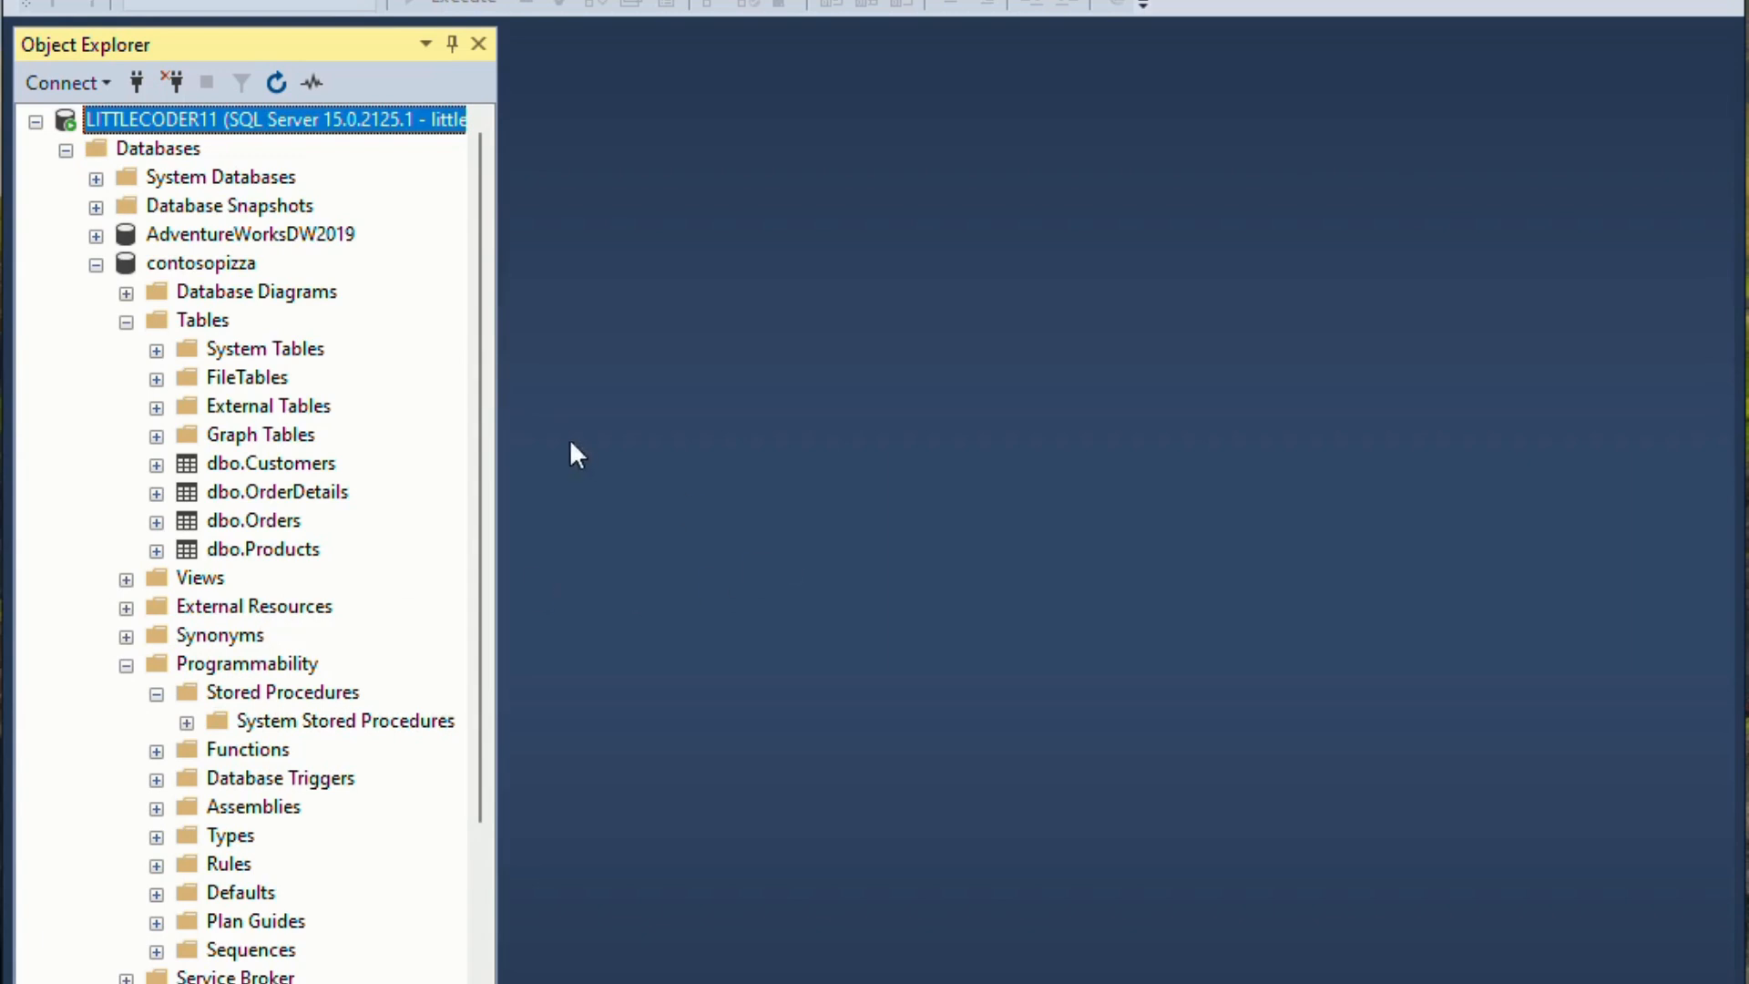
# Create a new database diagram for the contosopizza database
pyautogui.click(210, 263)
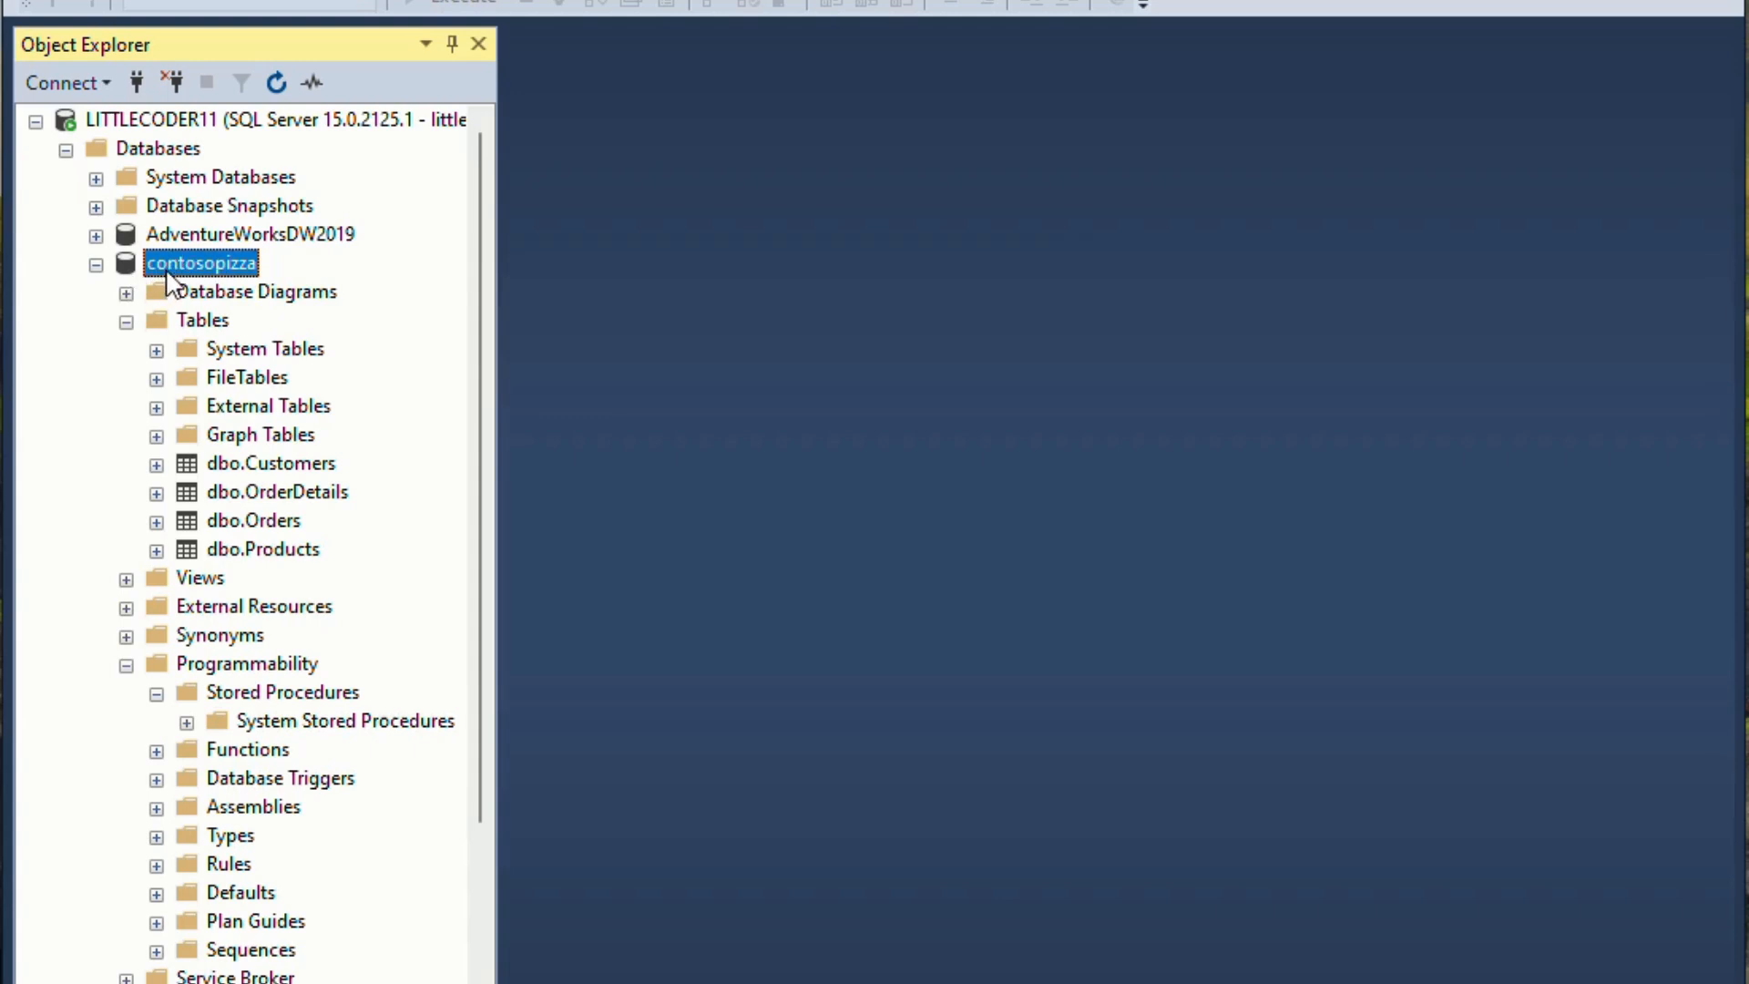
pyautogui.rightClick(204, 294)
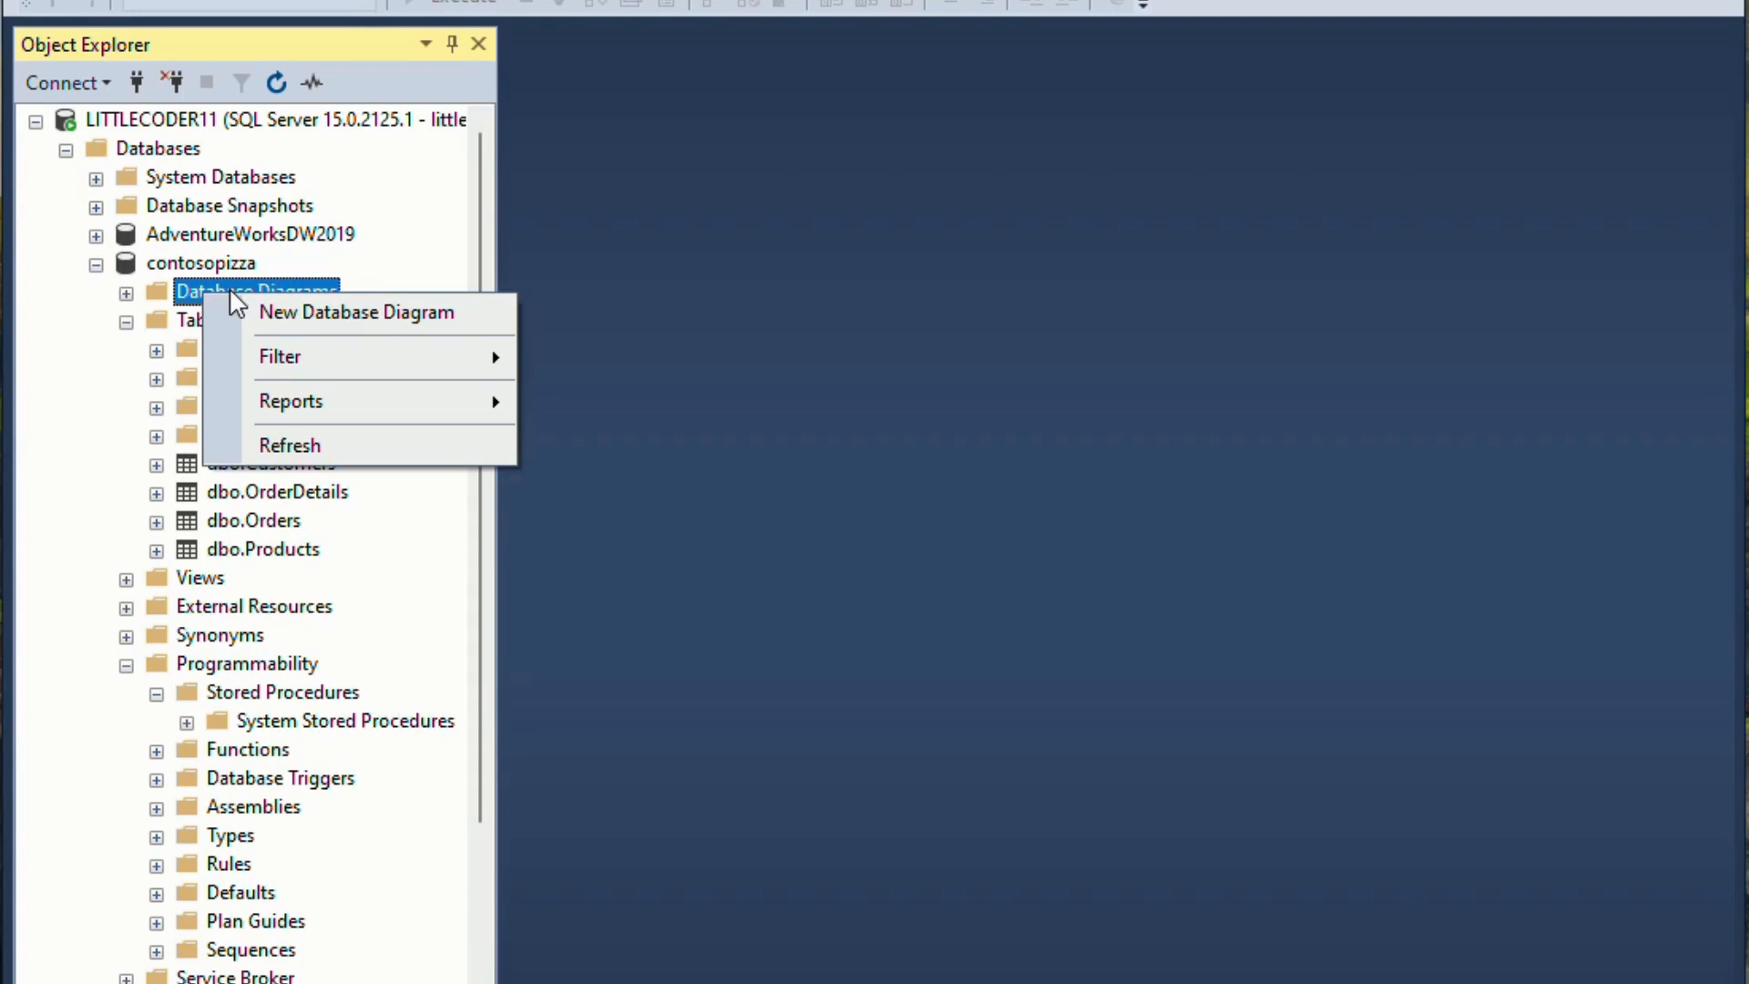
pyautogui.click(294, 315)
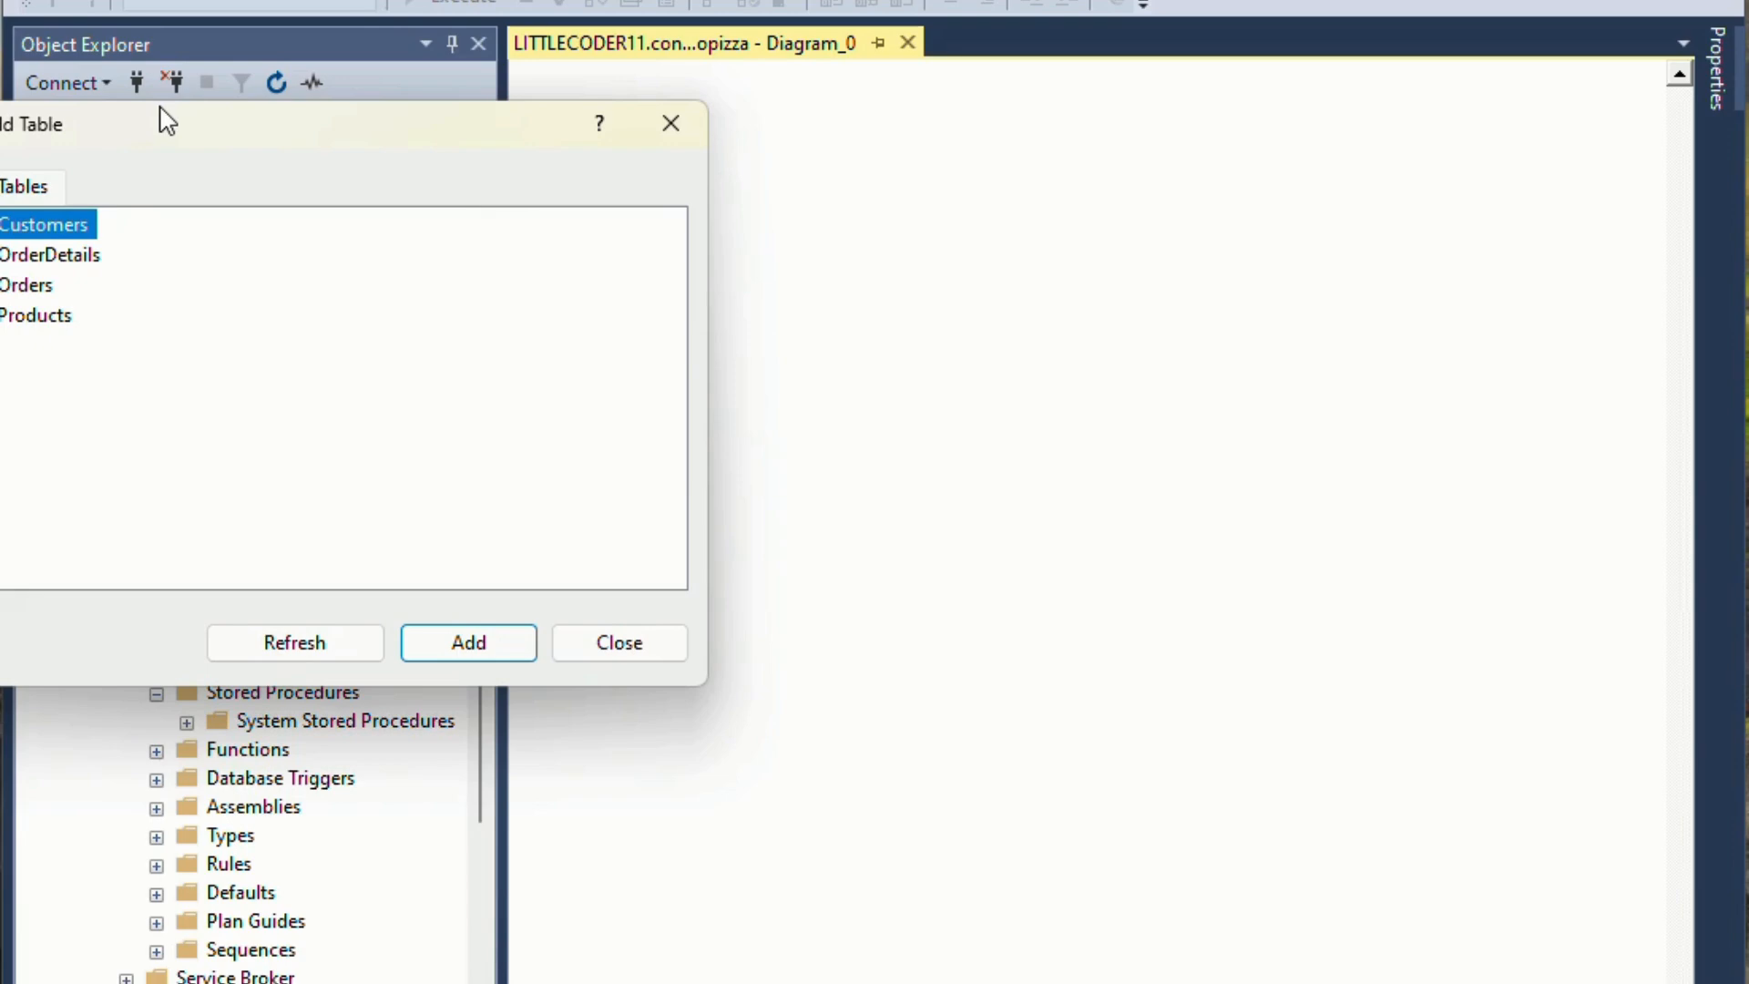
# Add the Customers, OrderDetails, Orders and Products tables to the diagram and finish adding tables
pyautogui.moveTo(160, 113); pyautogui.dragTo(656, 123)
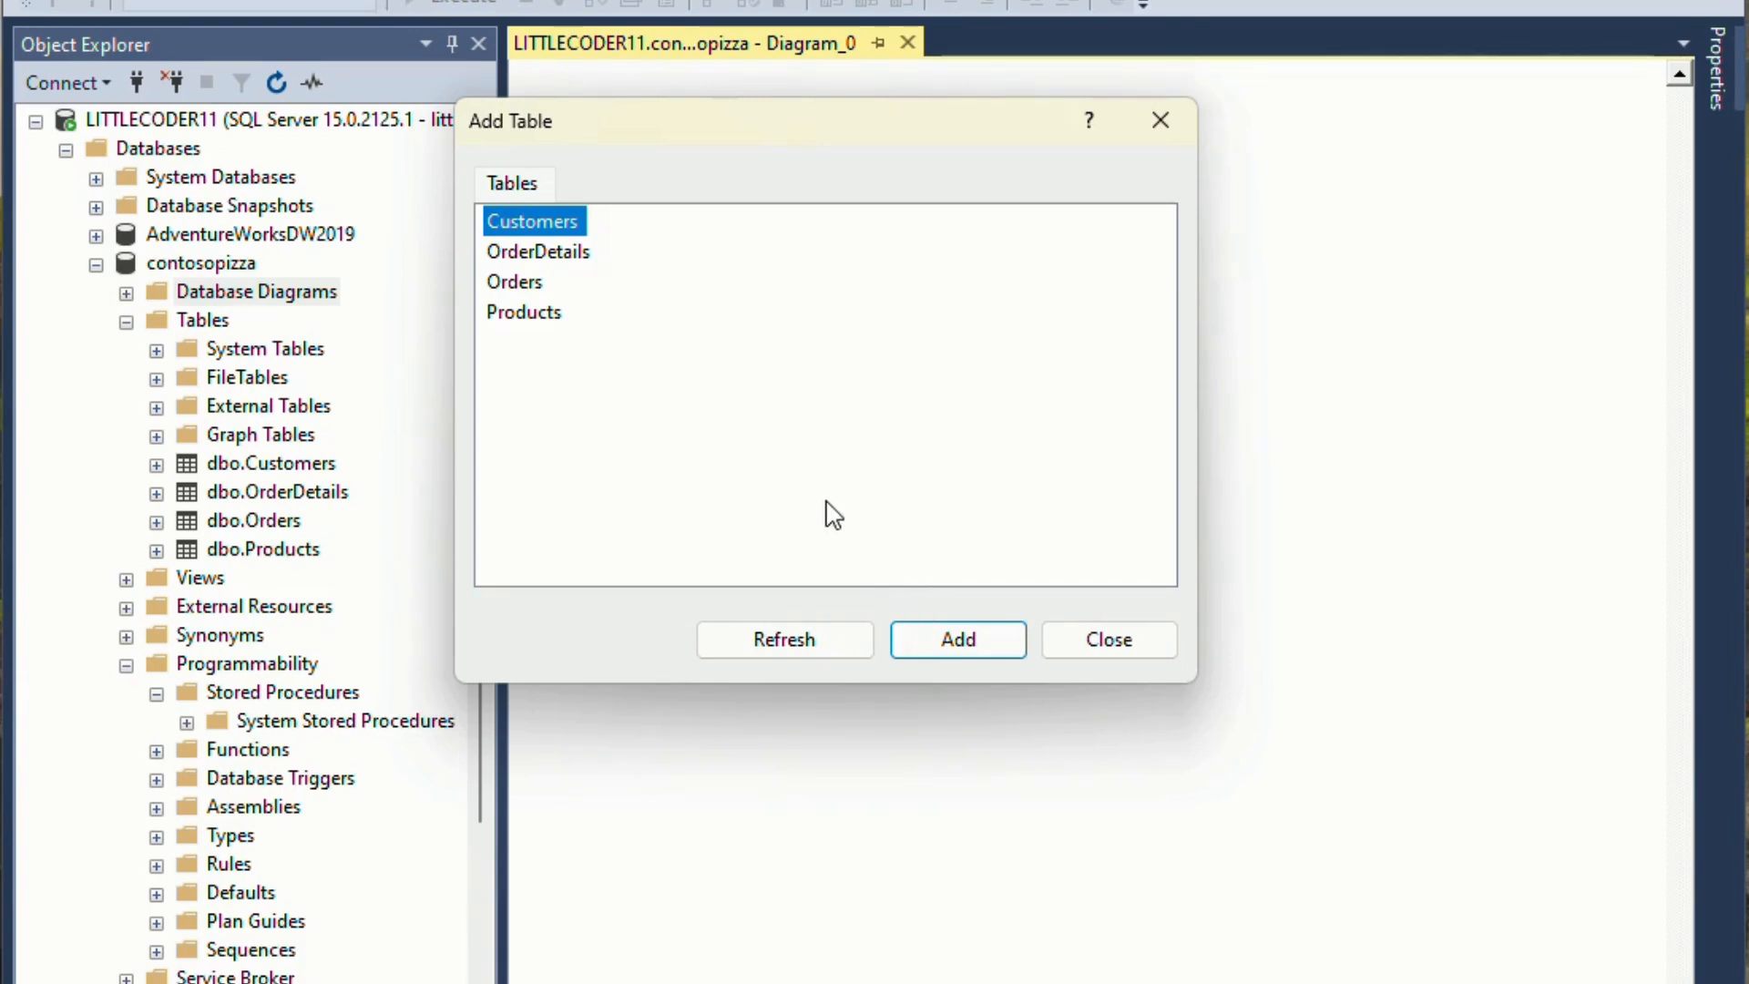
pyautogui.click(959, 640)
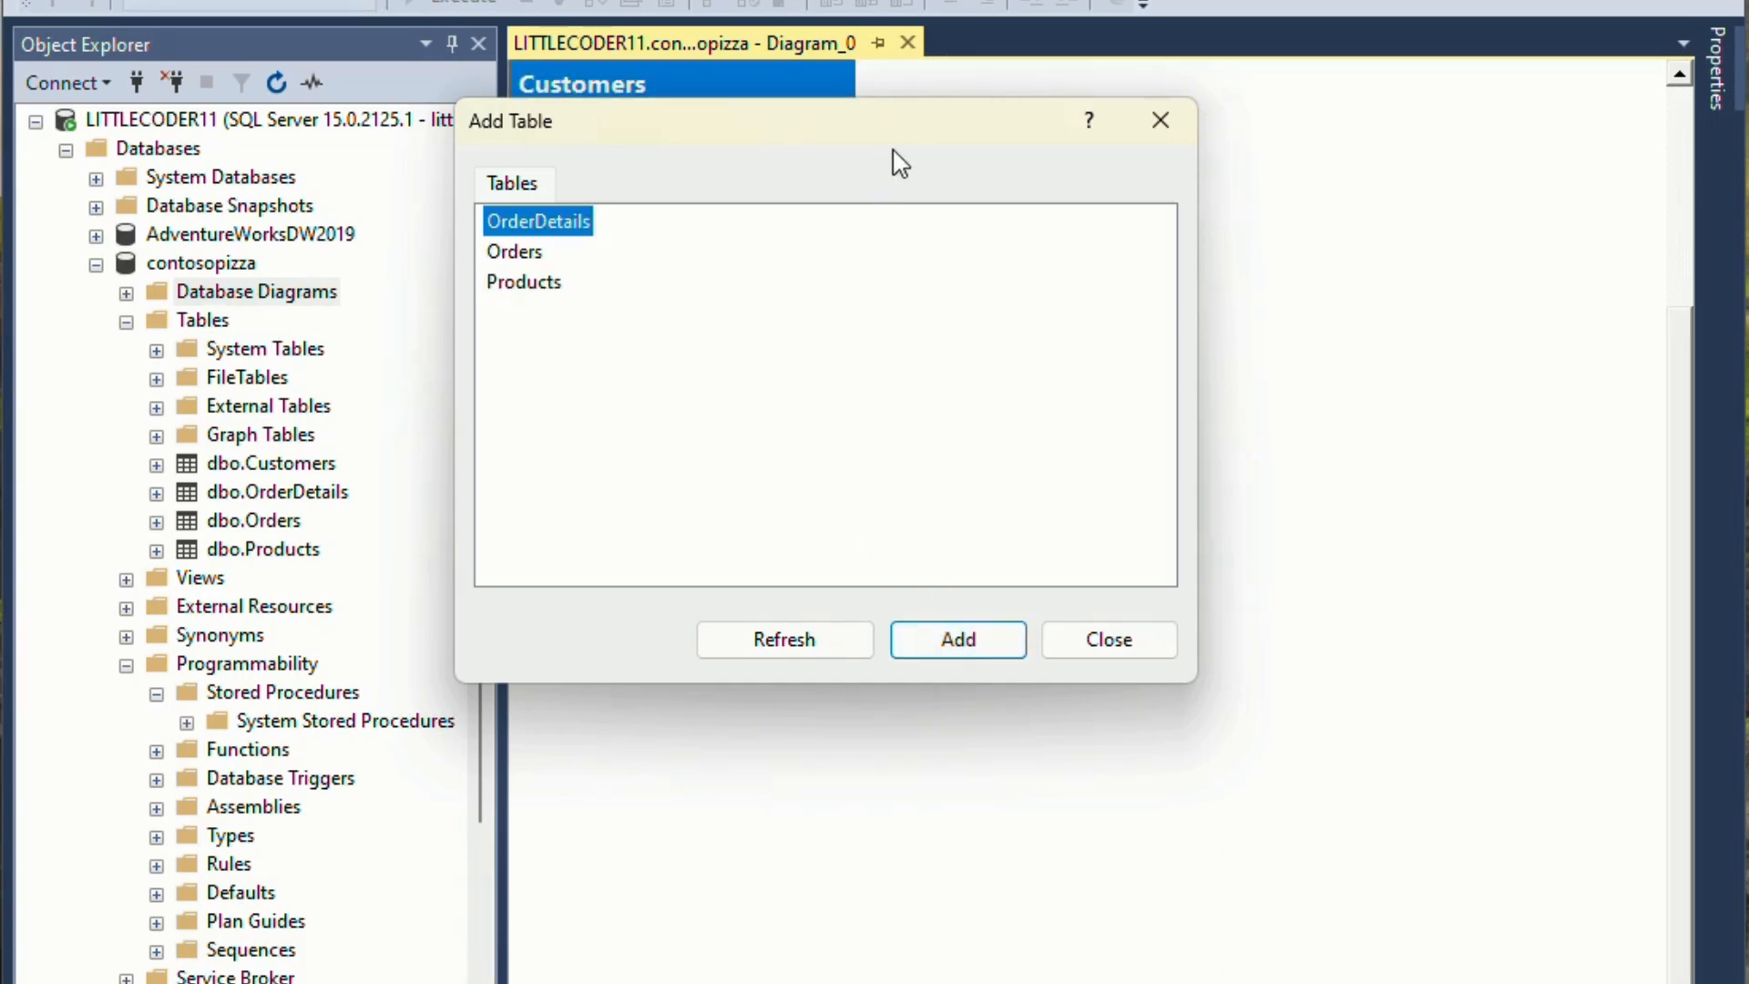
pyautogui.moveTo(918, 129); pyautogui.dragTo(1004, 348)
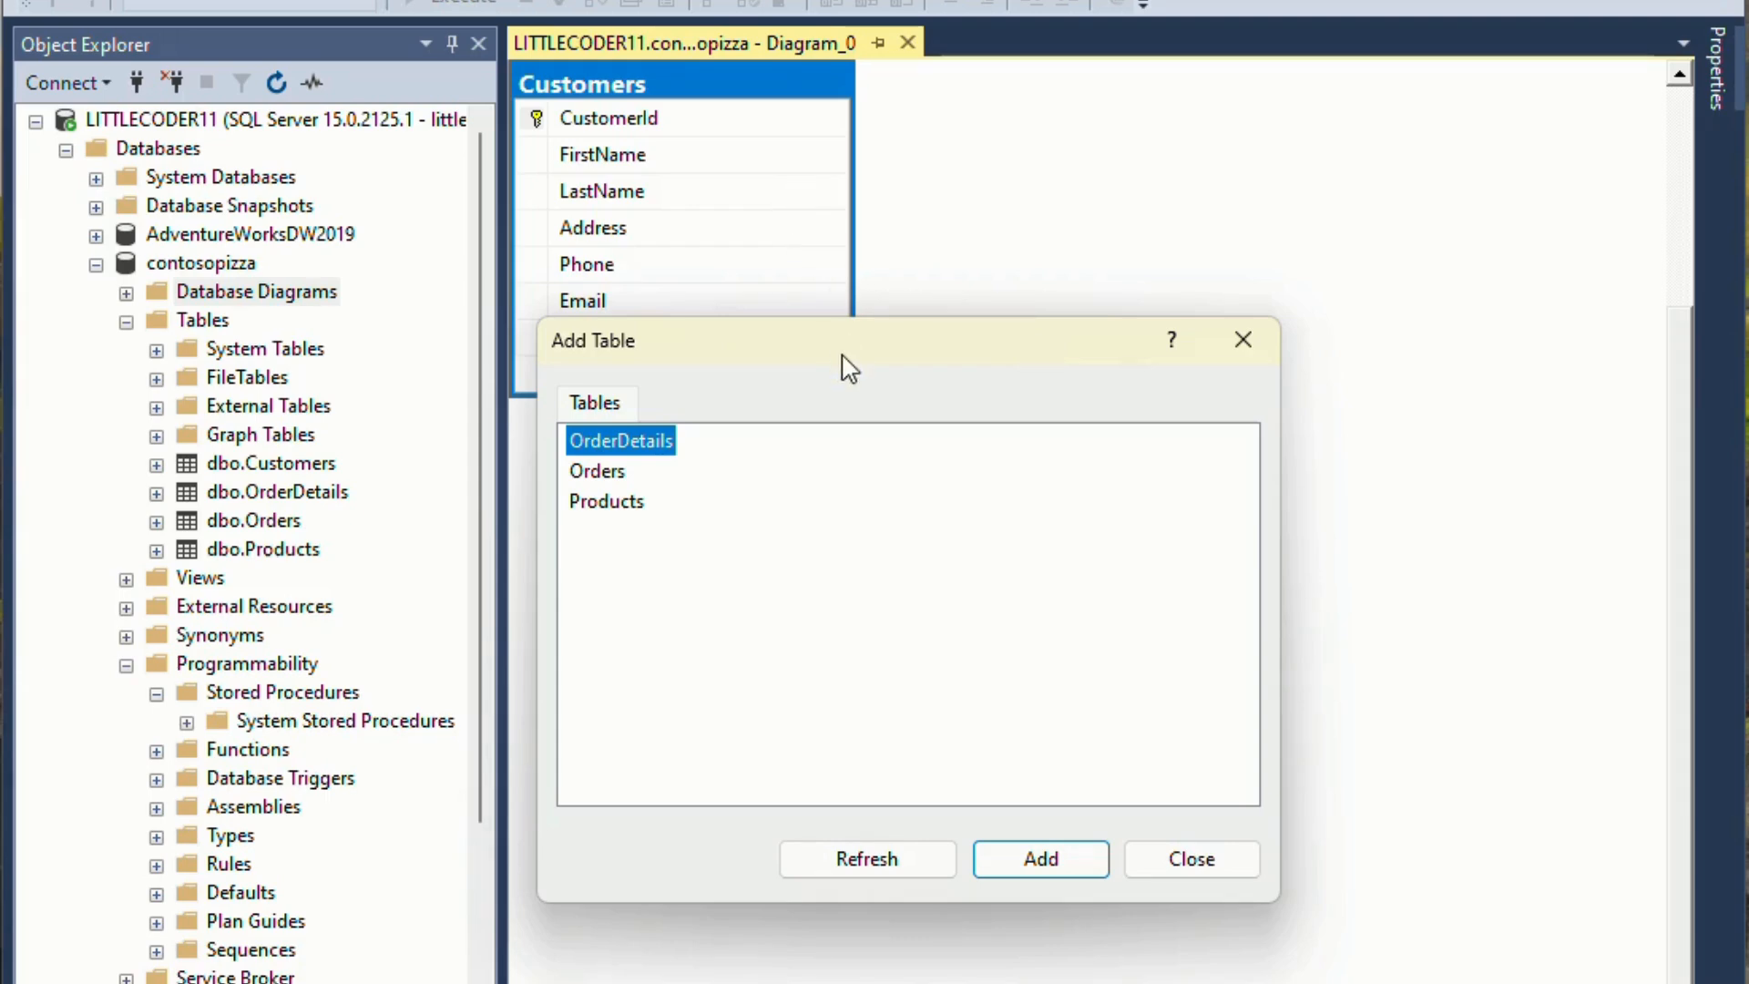
pyautogui.moveTo(859, 363); pyautogui.dragTo(850, 442)
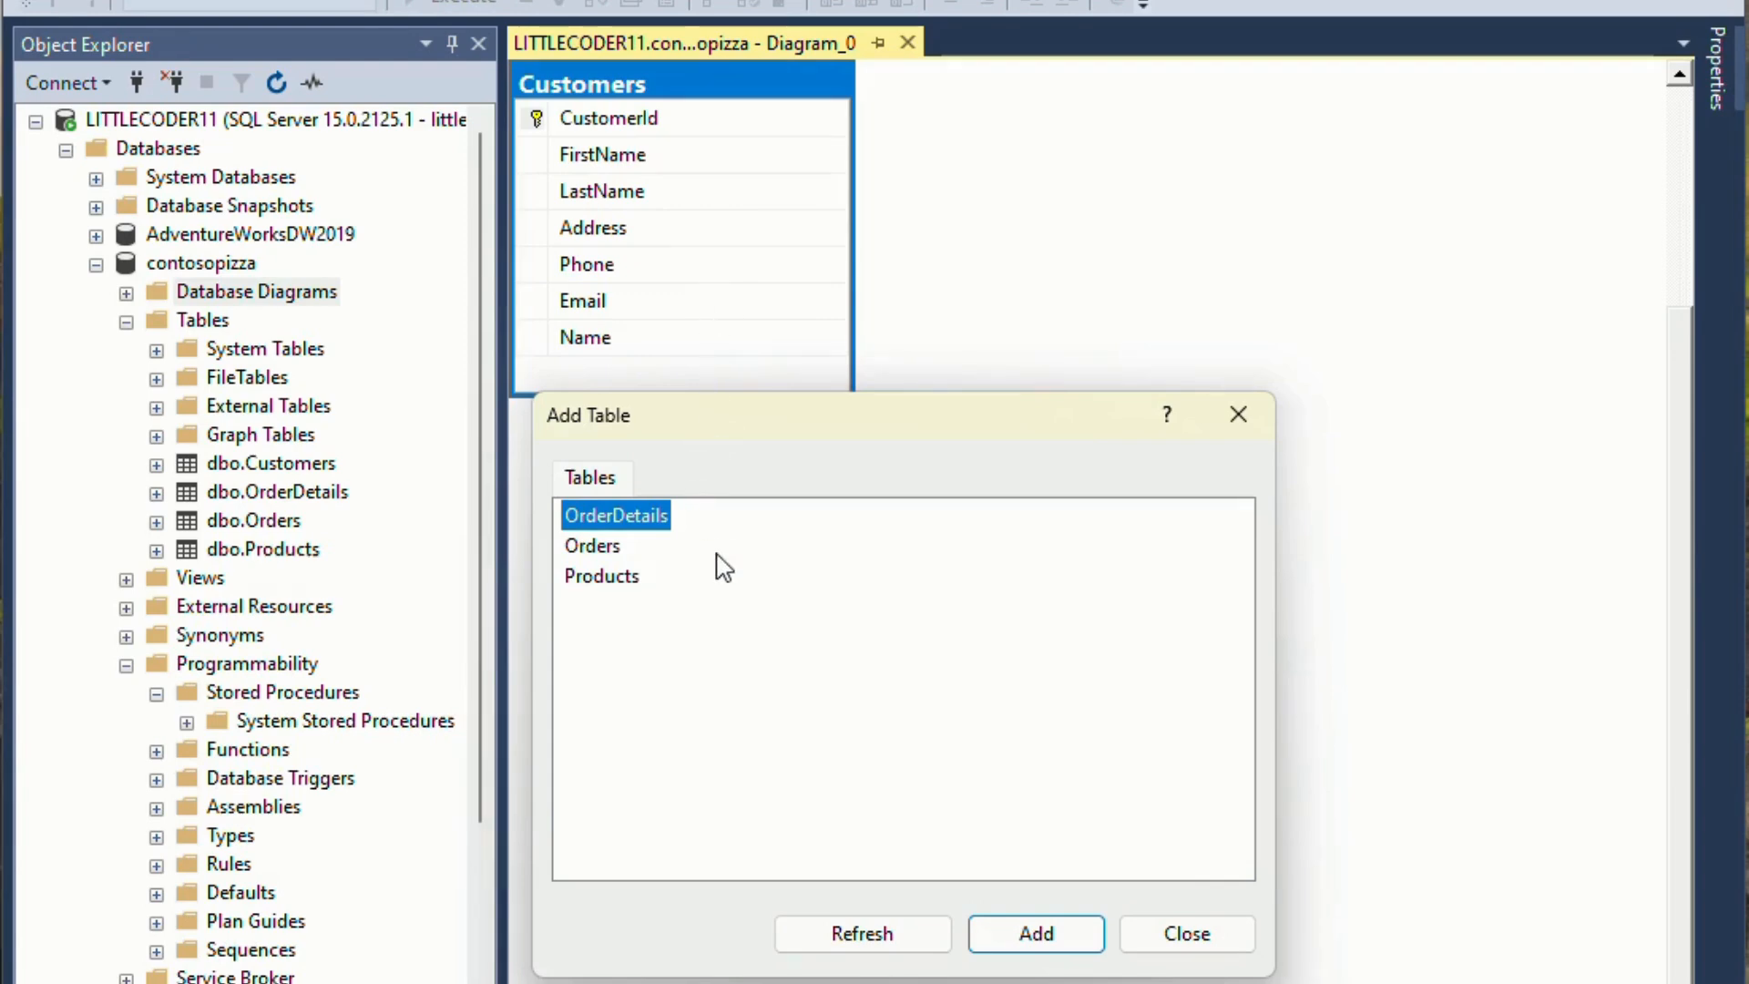
pyautogui.keyDown('ctrl'); pyautogui.click(626, 546); pyautogui.keyUp('ctrl')
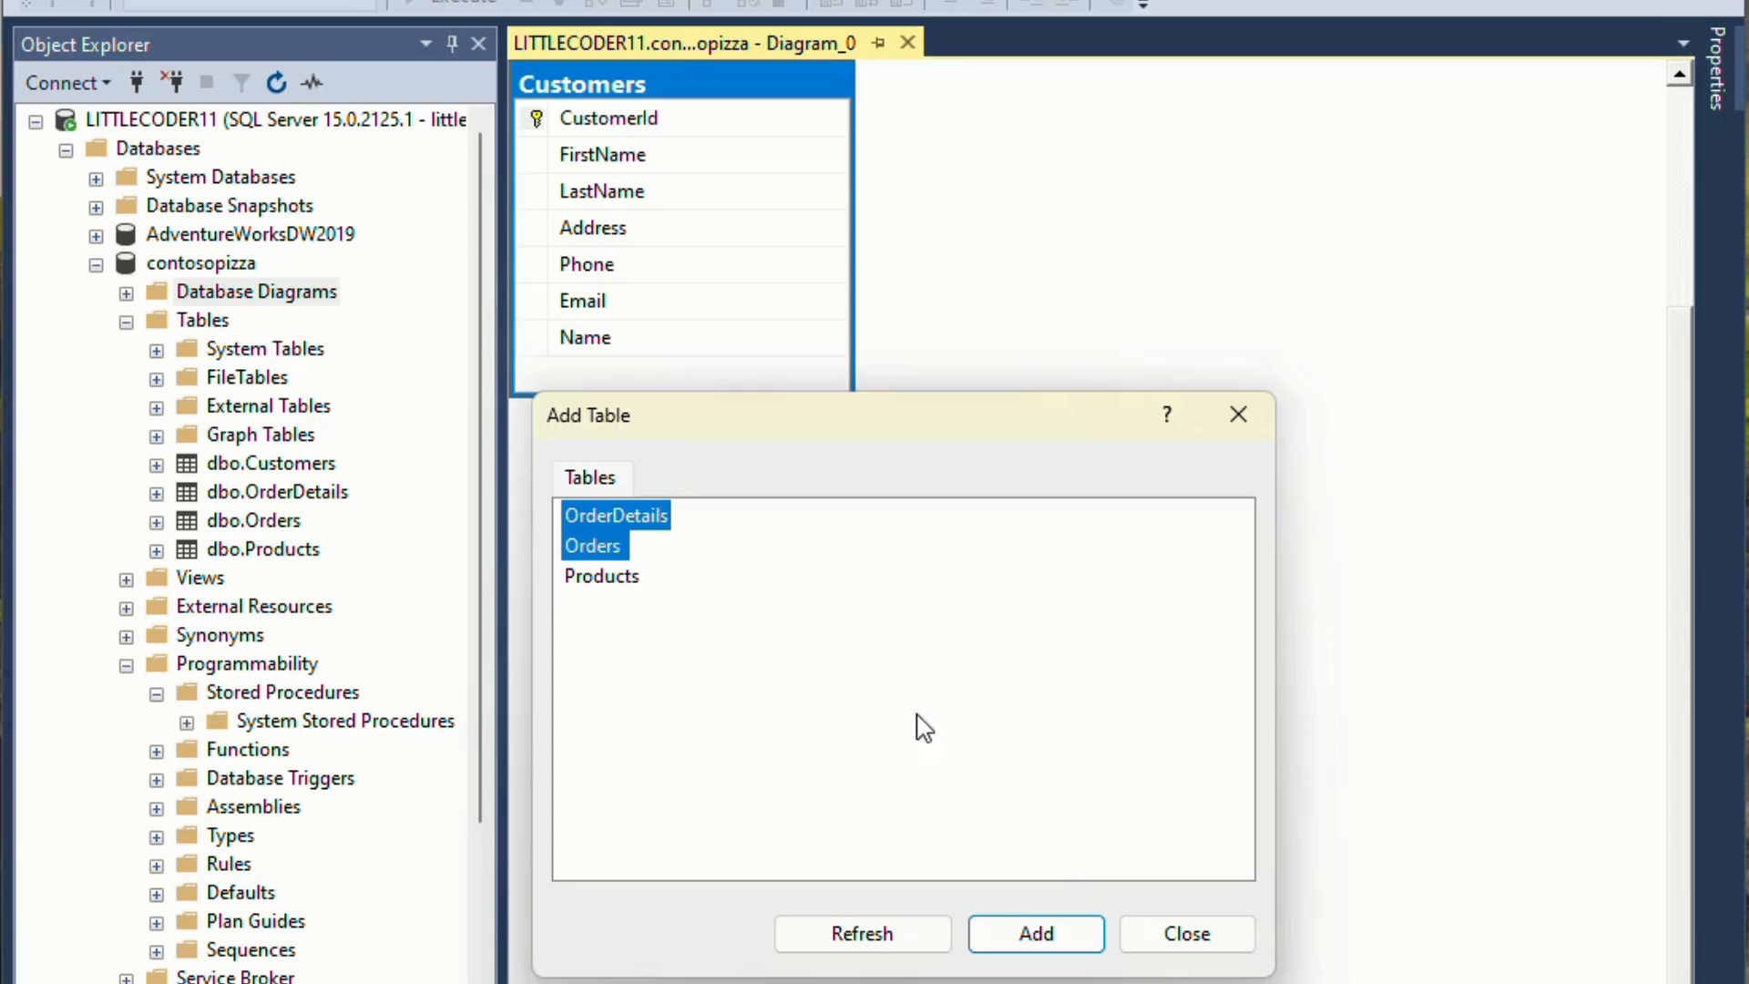
pyautogui.click(1058, 931)
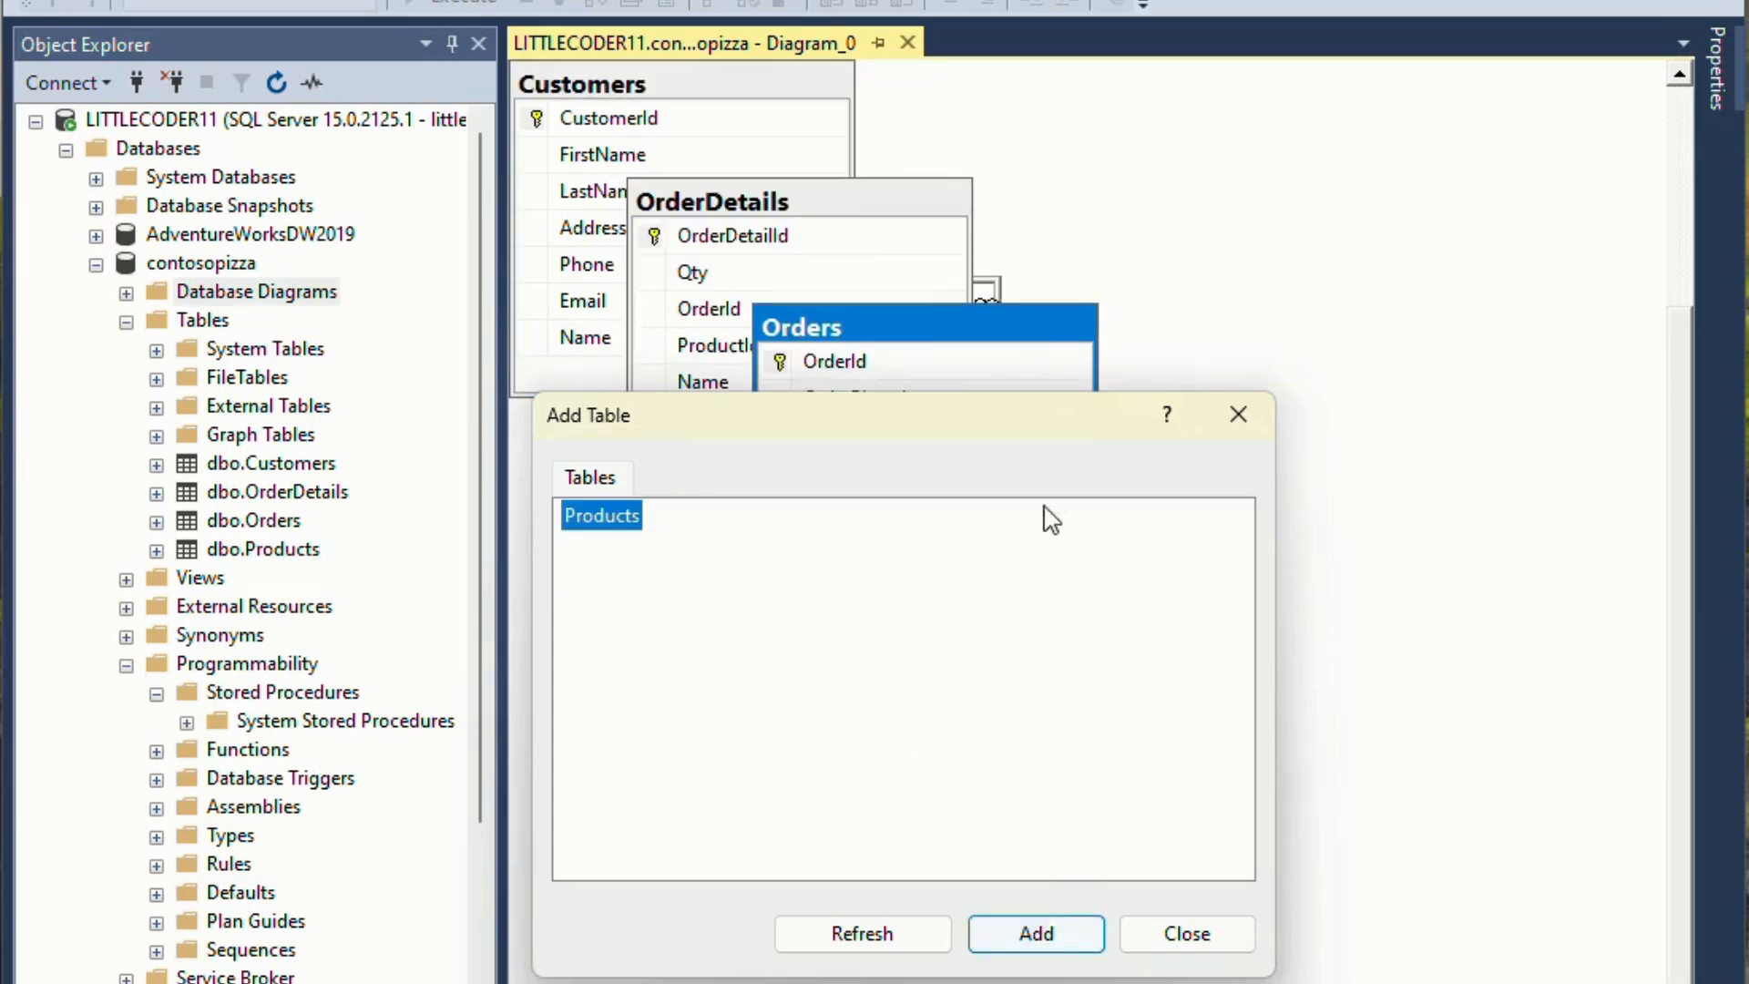
pyautogui.moveTo(1071, 434); pyautogui.dragTo(1191, 430)
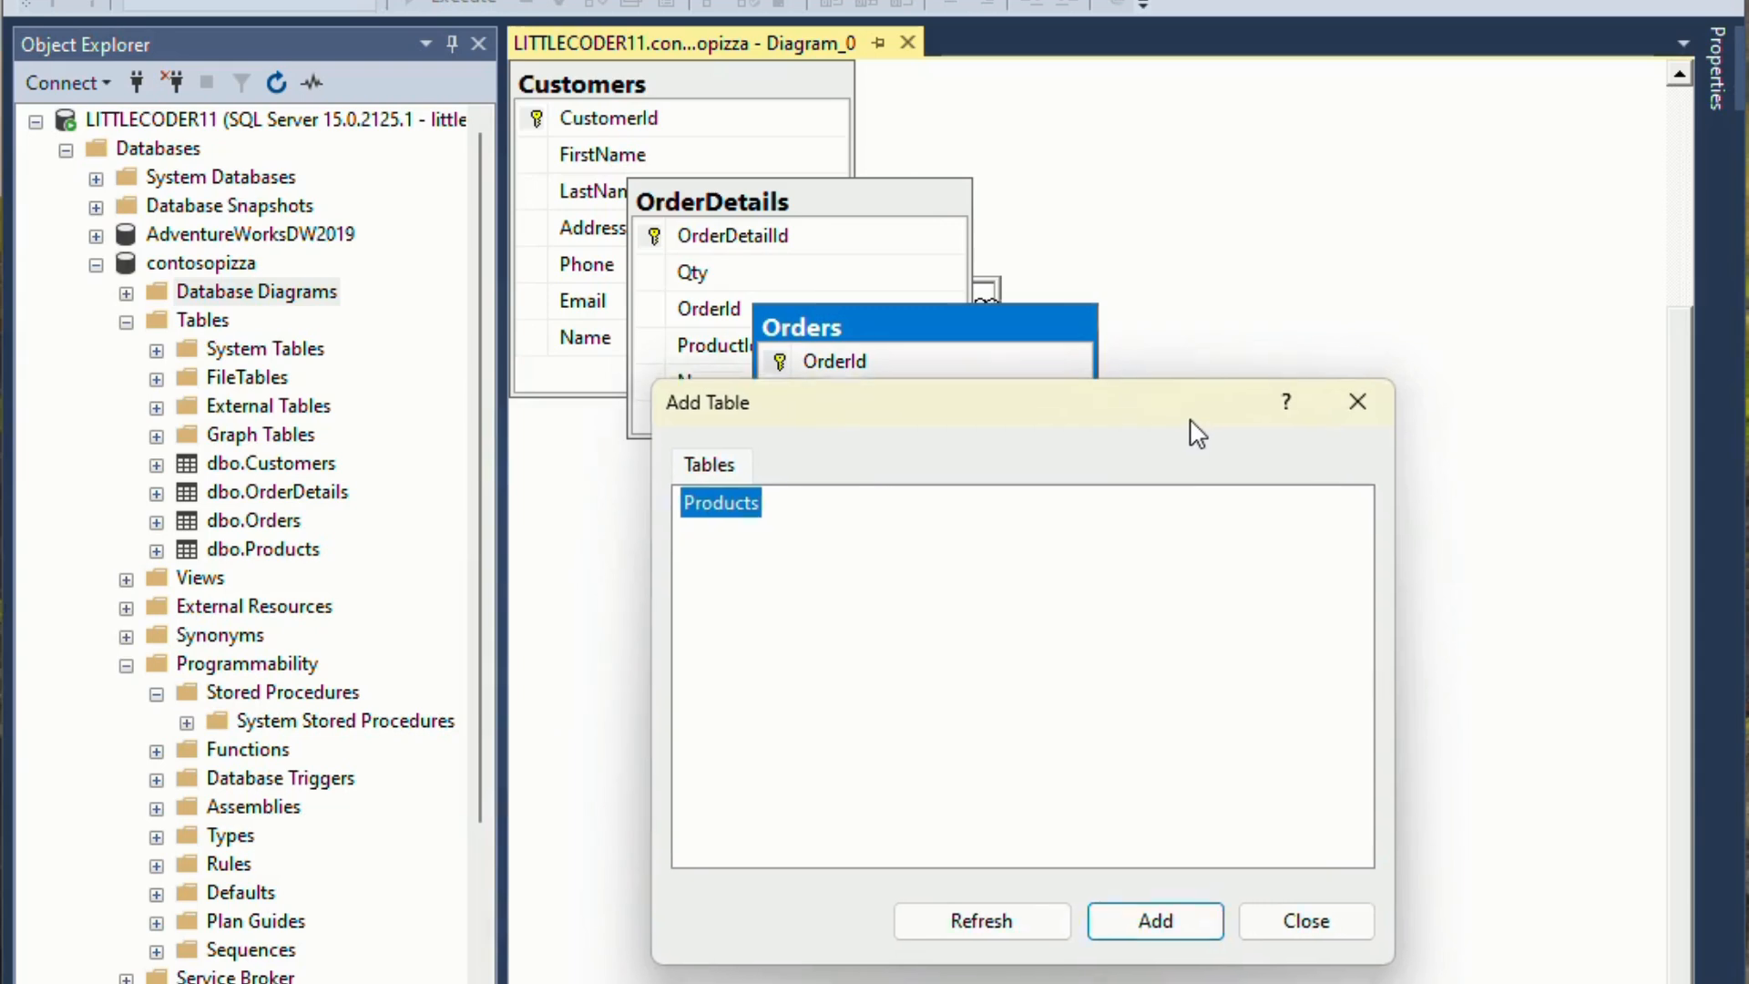
pyautogui.click(1166, 911)
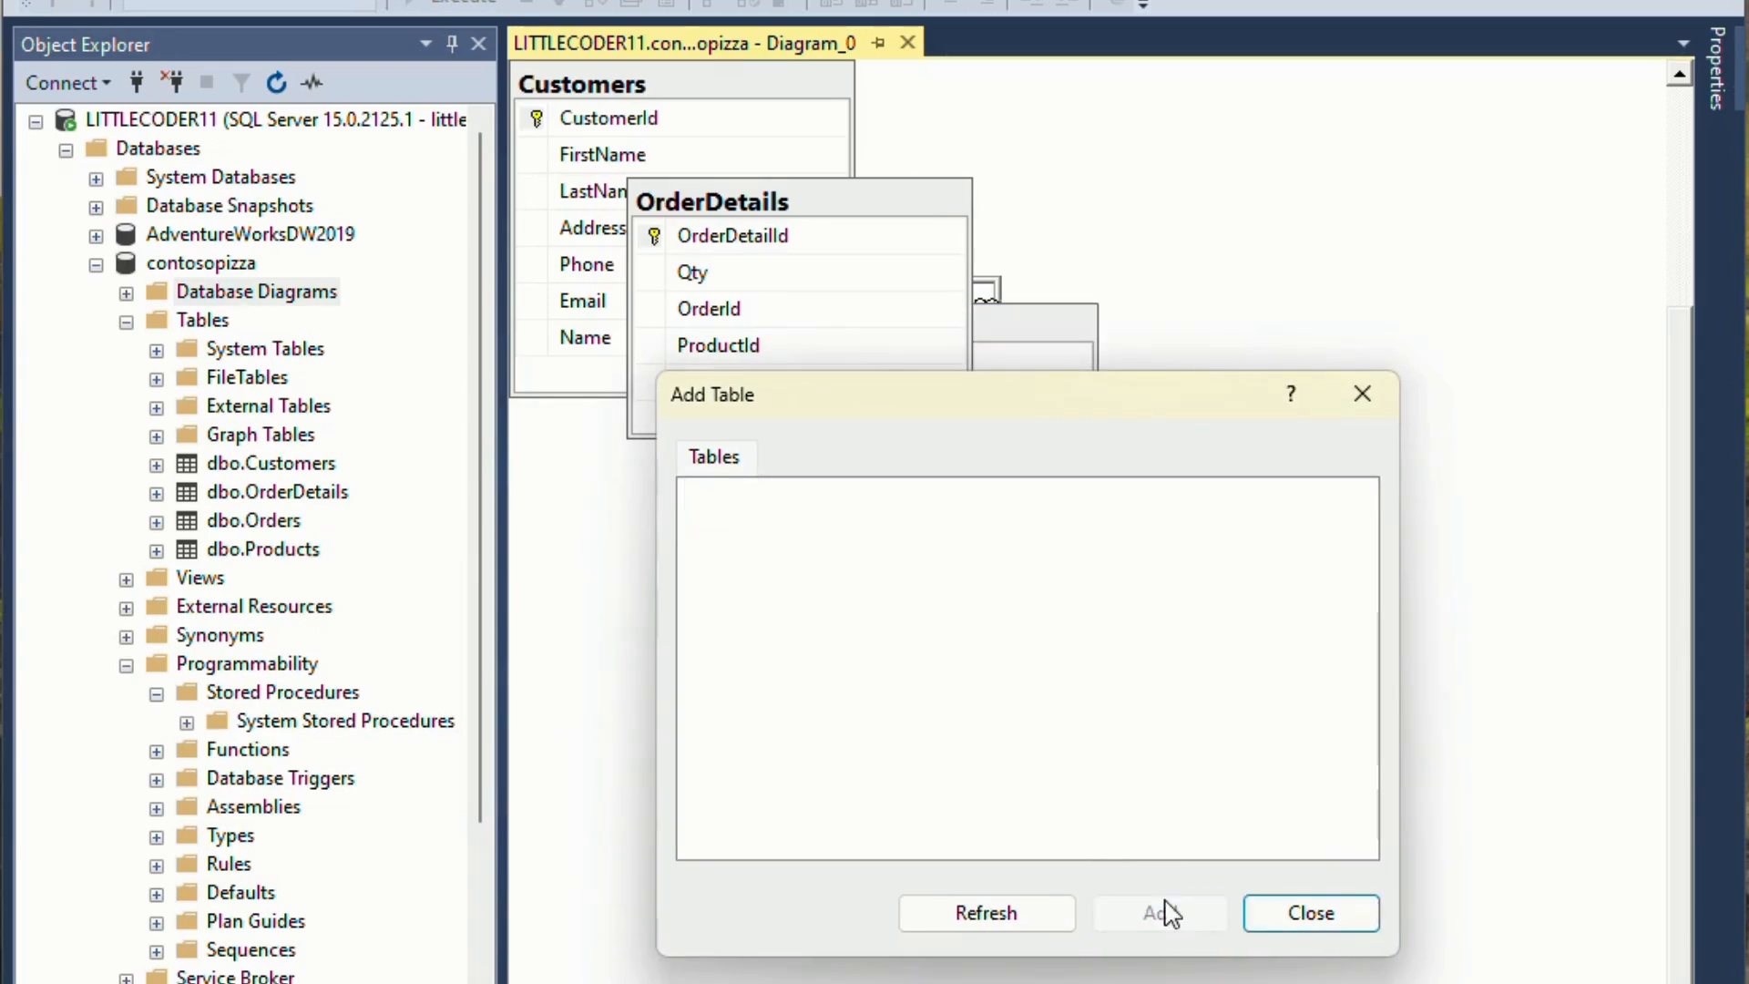
pyautogui.click(1312, 914)
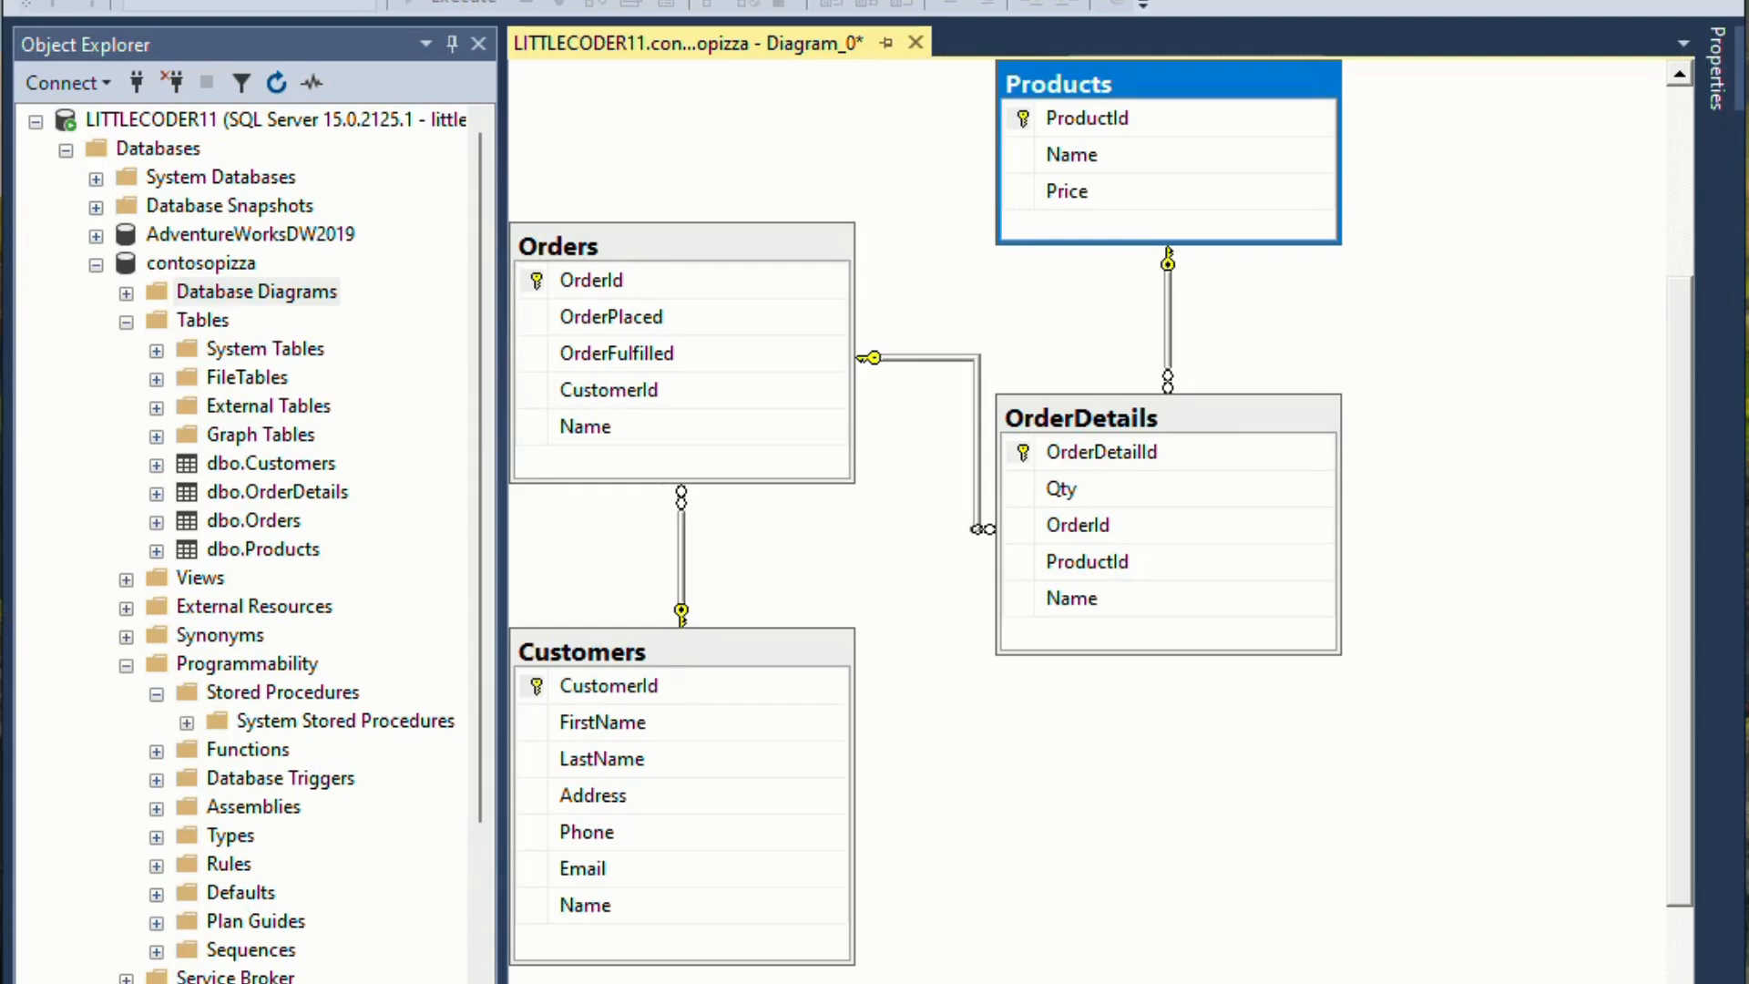
# Show the relationship labels on the diagram
pyautogui.hscroll(-1, 1084, 519)
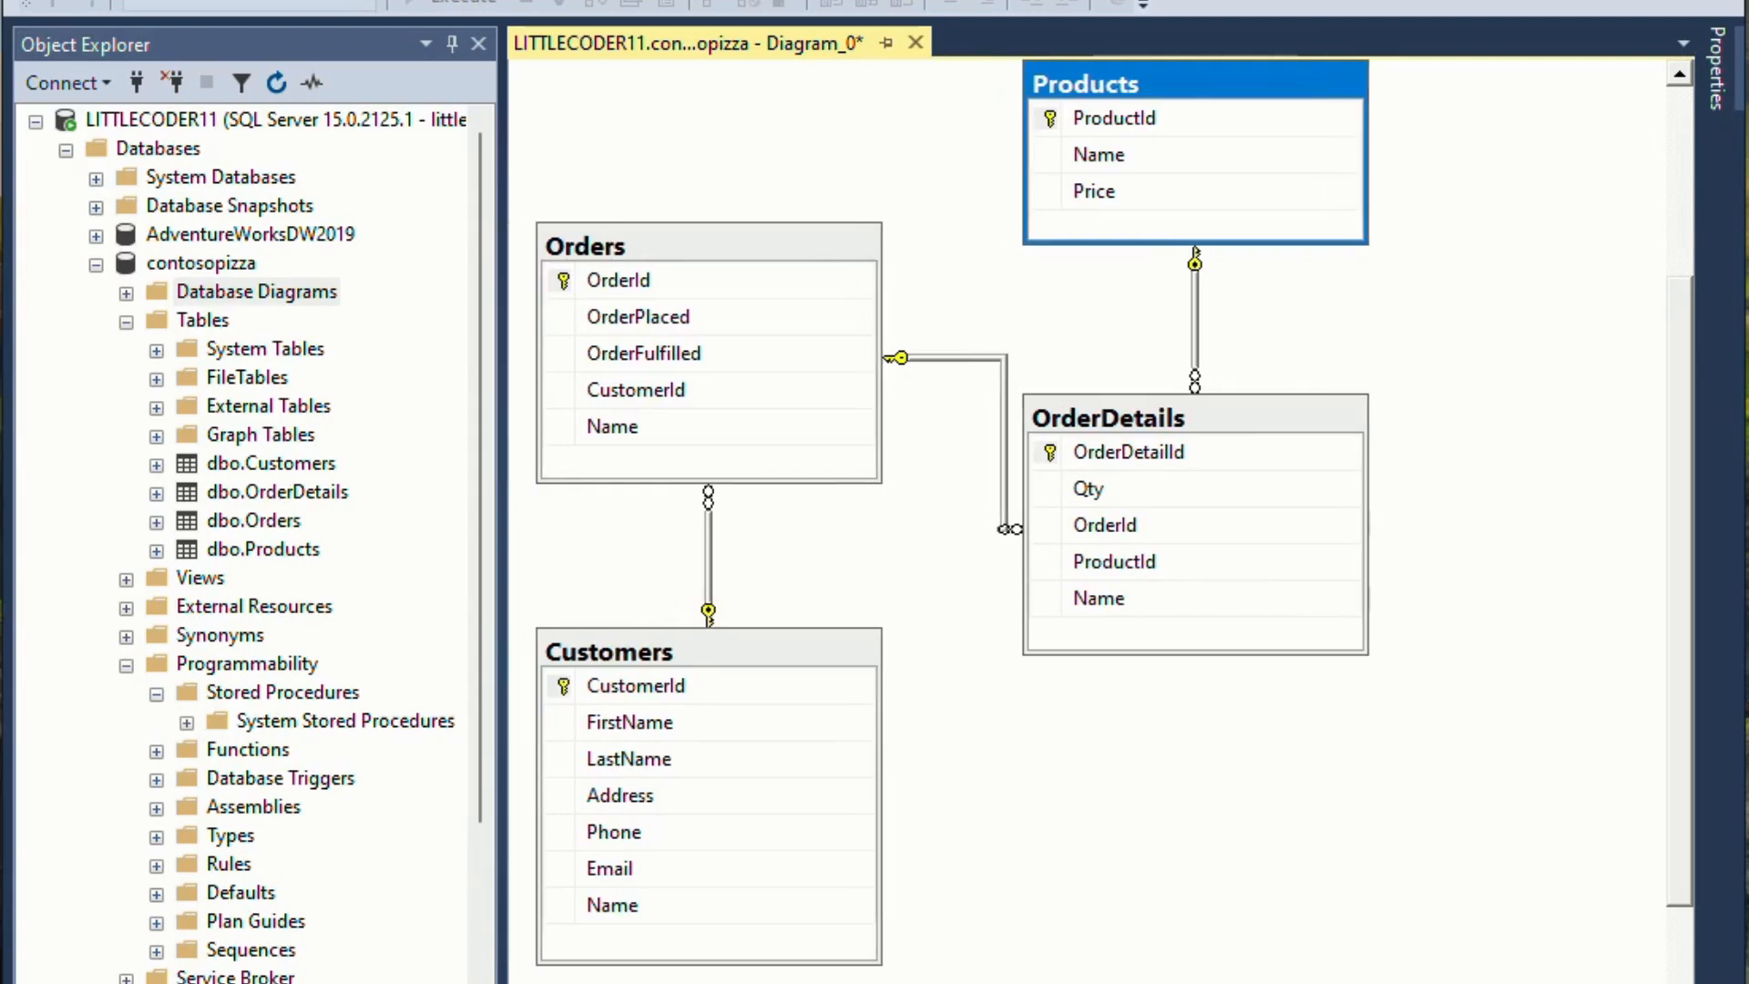
pyautogui.scroll(3, 921, 848)
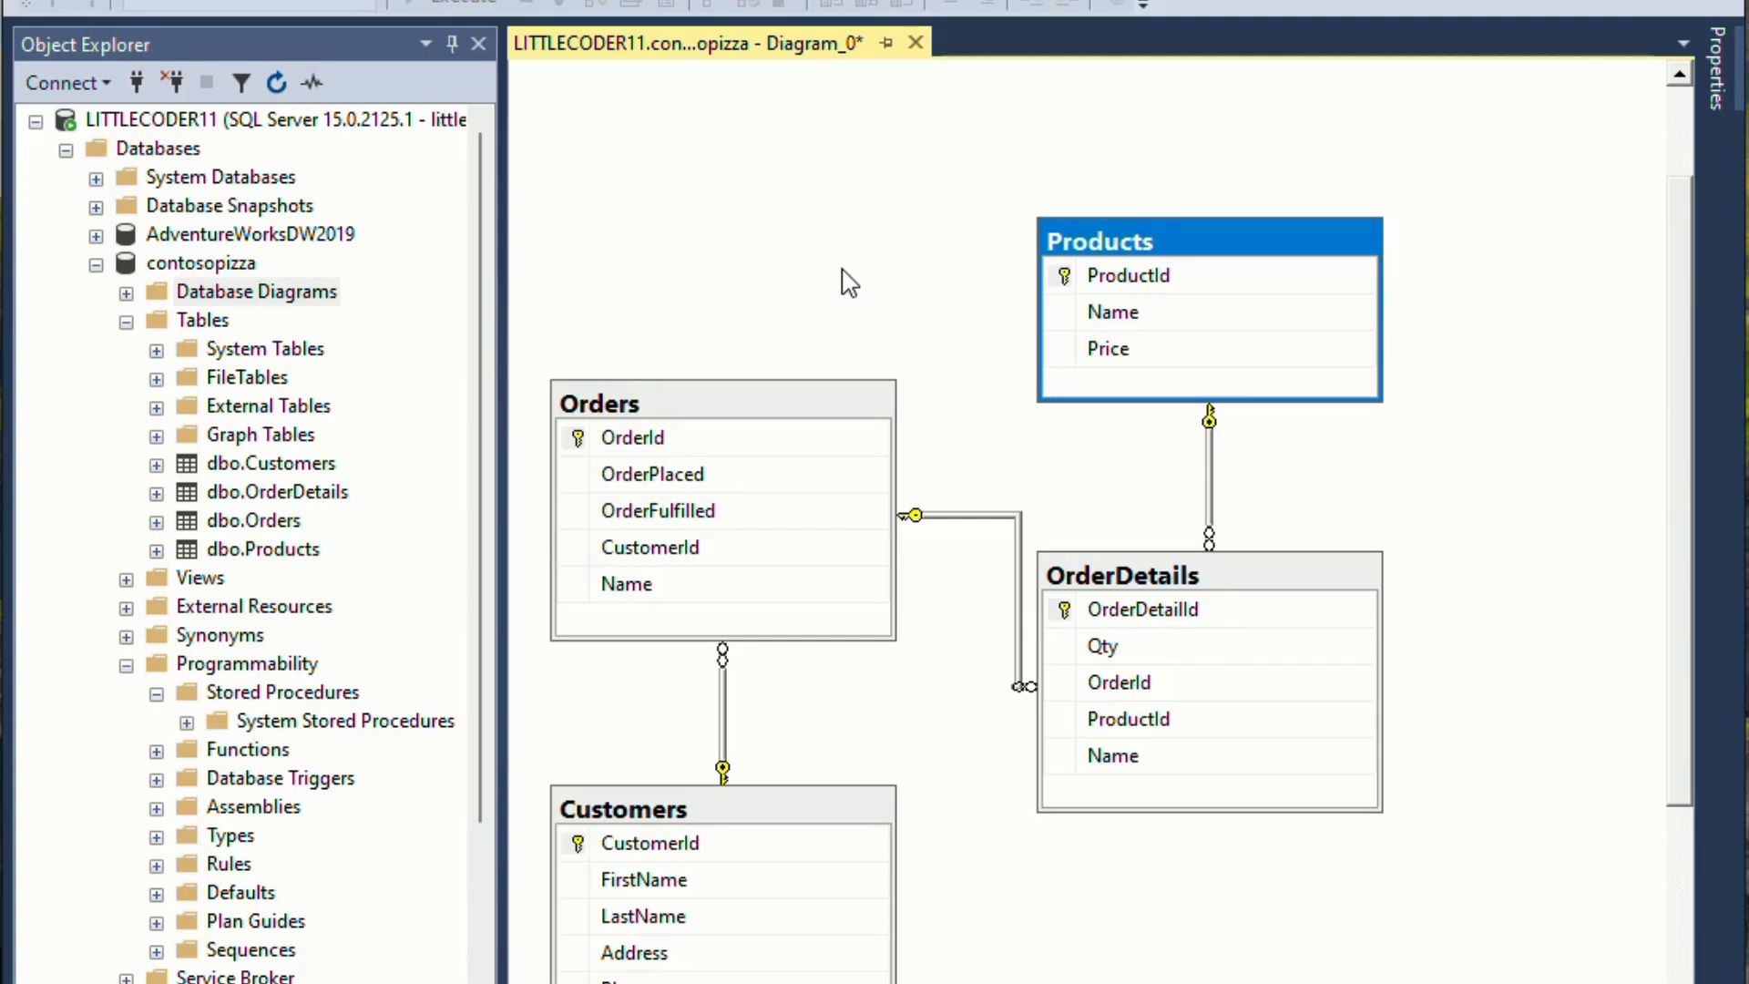
pyautogui.rightClick(741, 240)
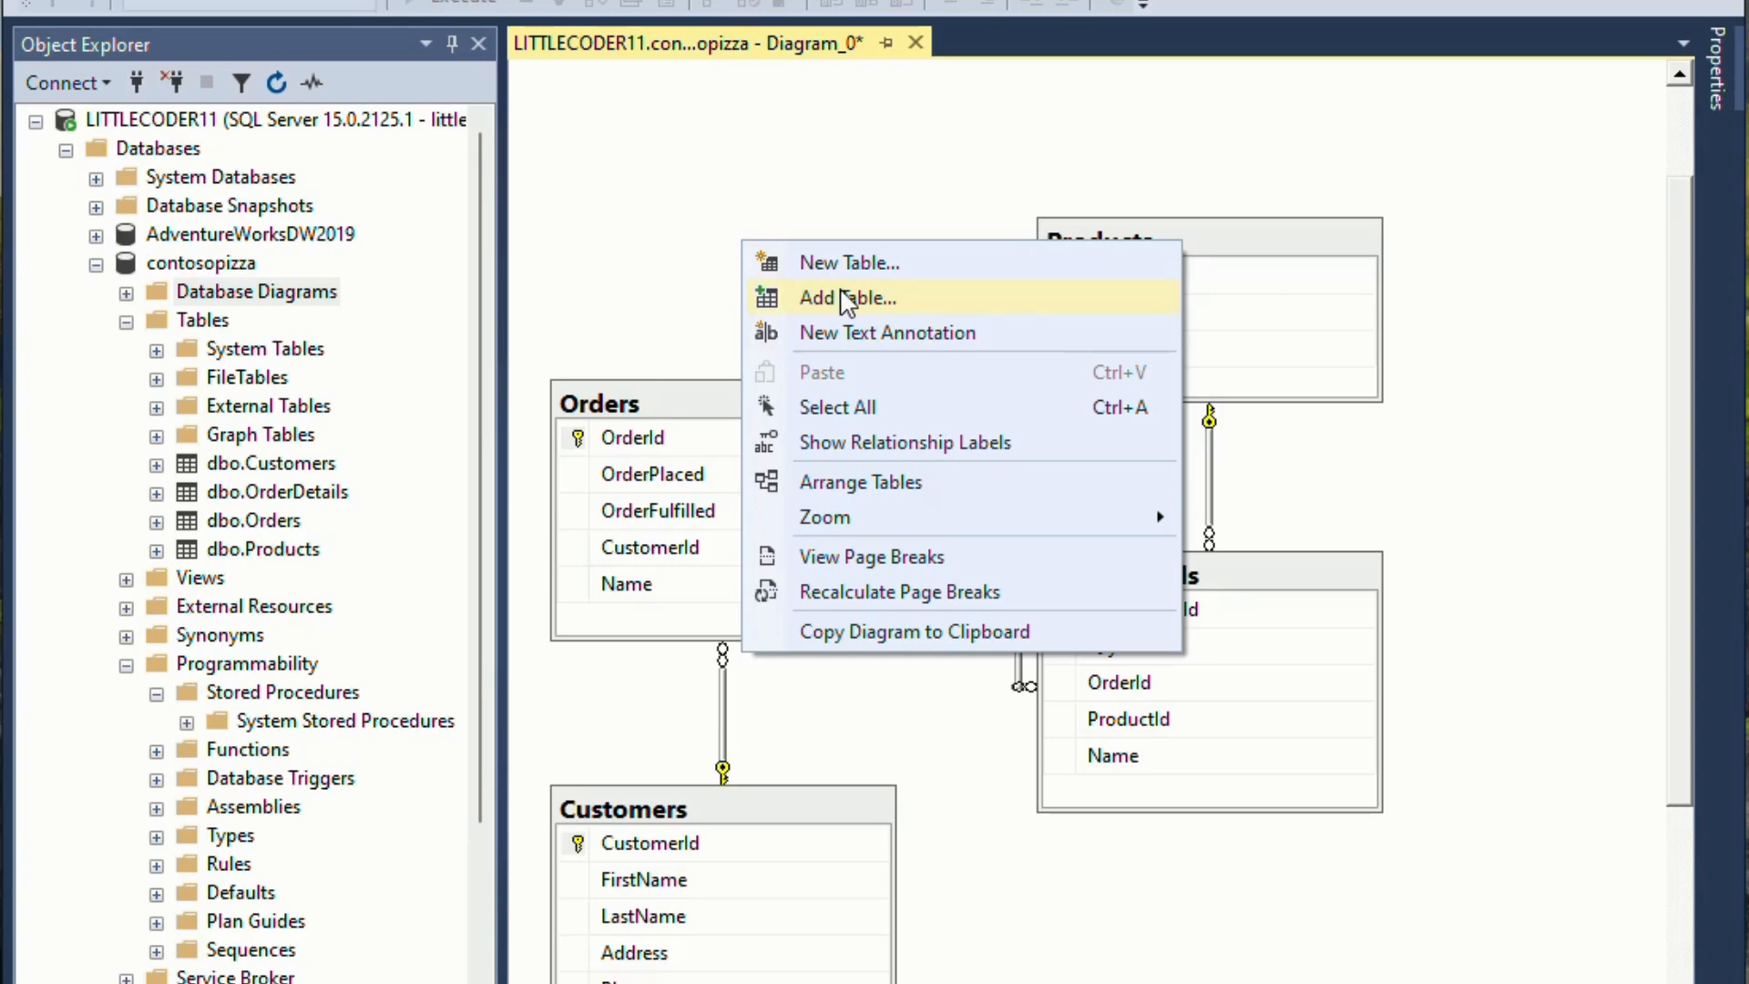
pyautogui.click(842, 444)
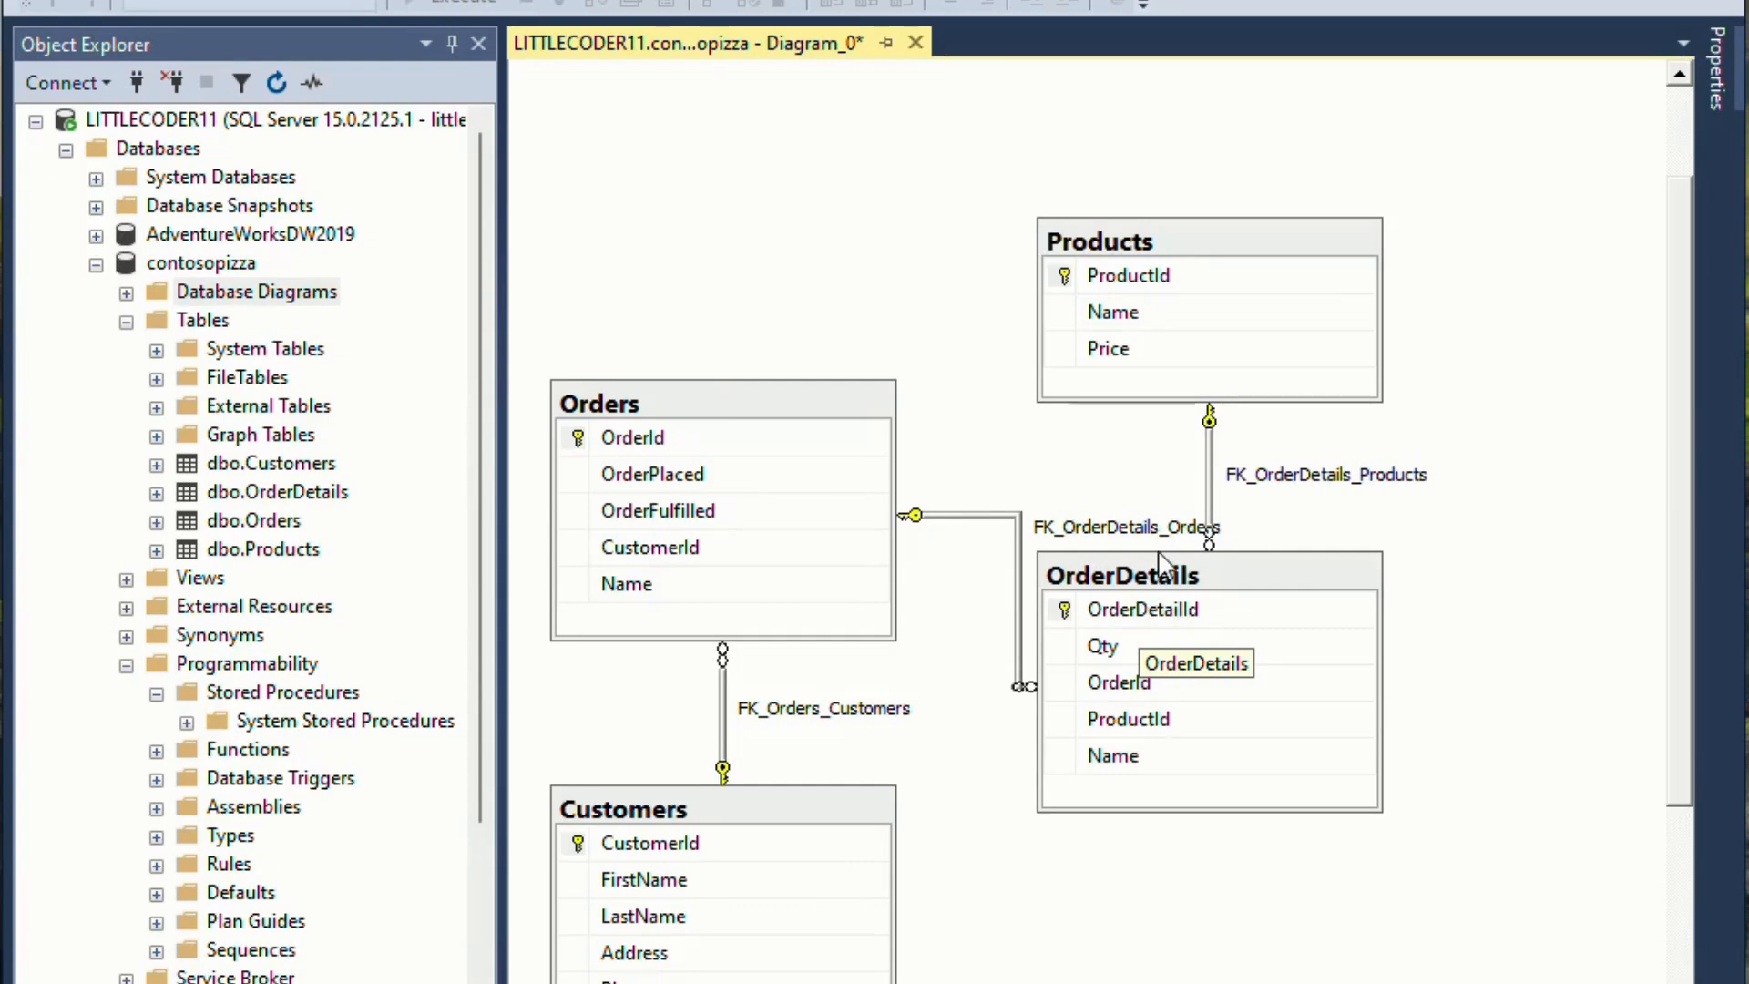
# Move the FK_OrderDetails_Products label and its connector clear of the FK_OrderDetails_Orders label, and shift the FK_Orders_Customers label up towards Orders
pyautogui.click(1275, 483)
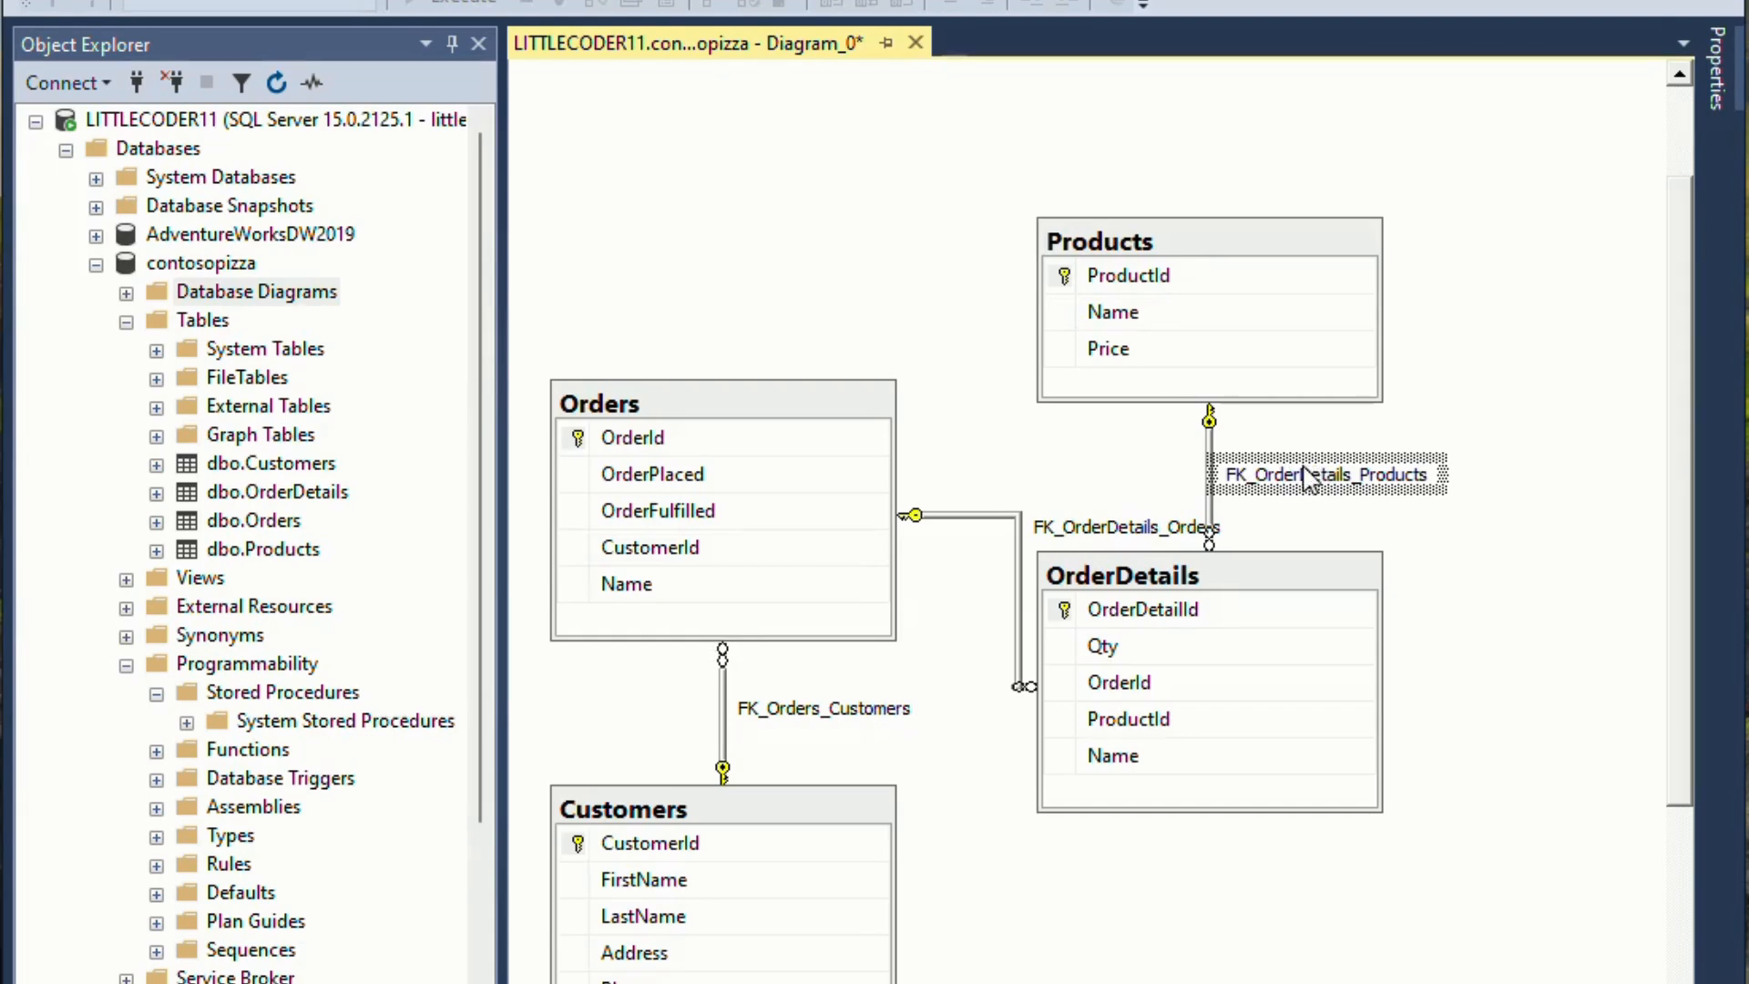
pyautogui.moveTo(1343, 522); pyautogui.dragTo(1346, 523)
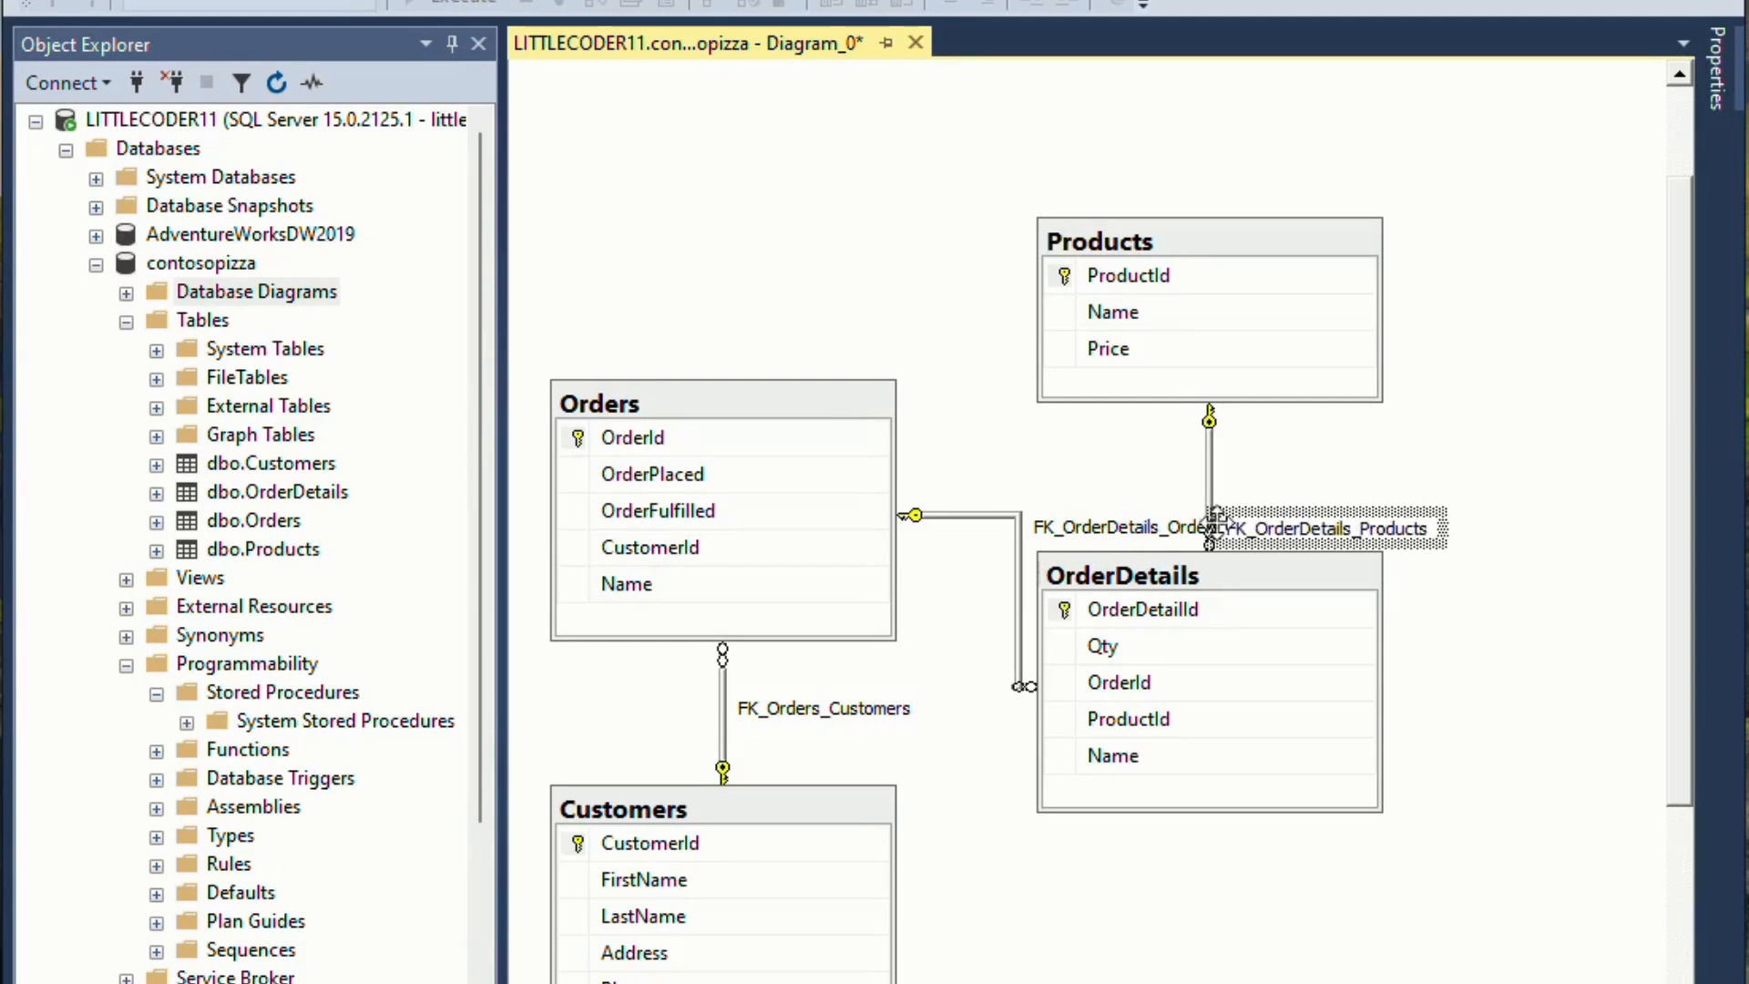
pyautogui.click(1098, 536)
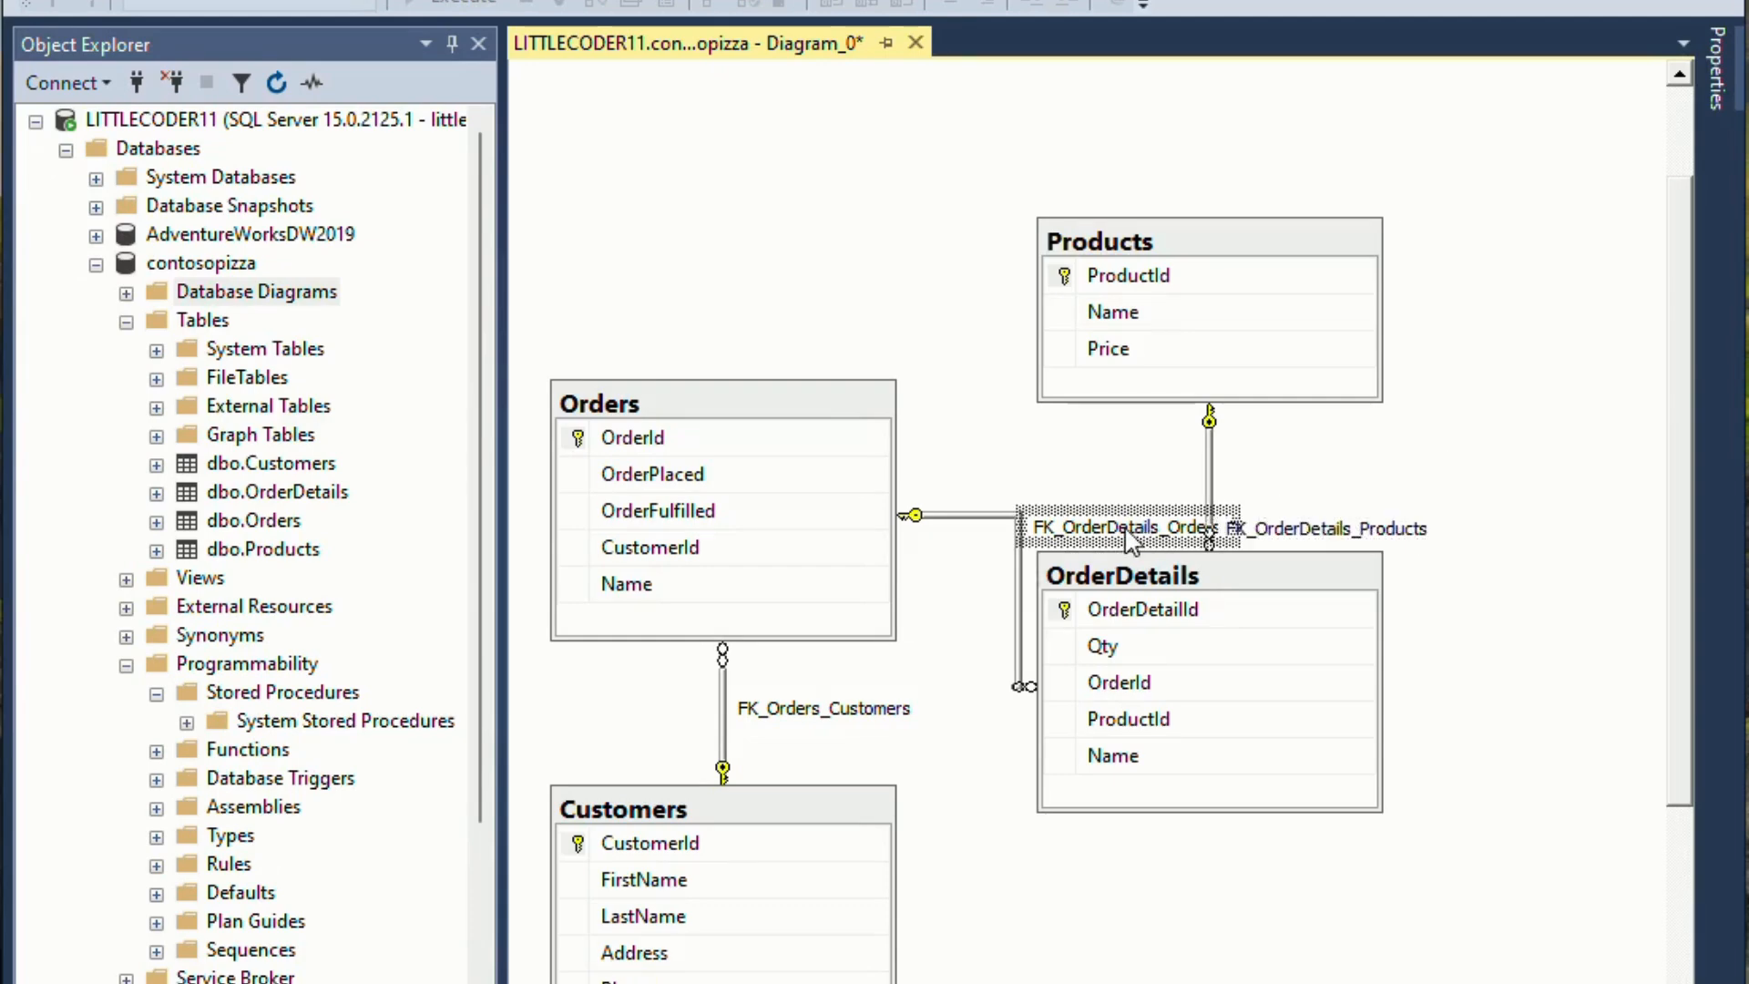
pyautogui.moveTo(1202, 450); pyautogui.dragTo(1286, 428)
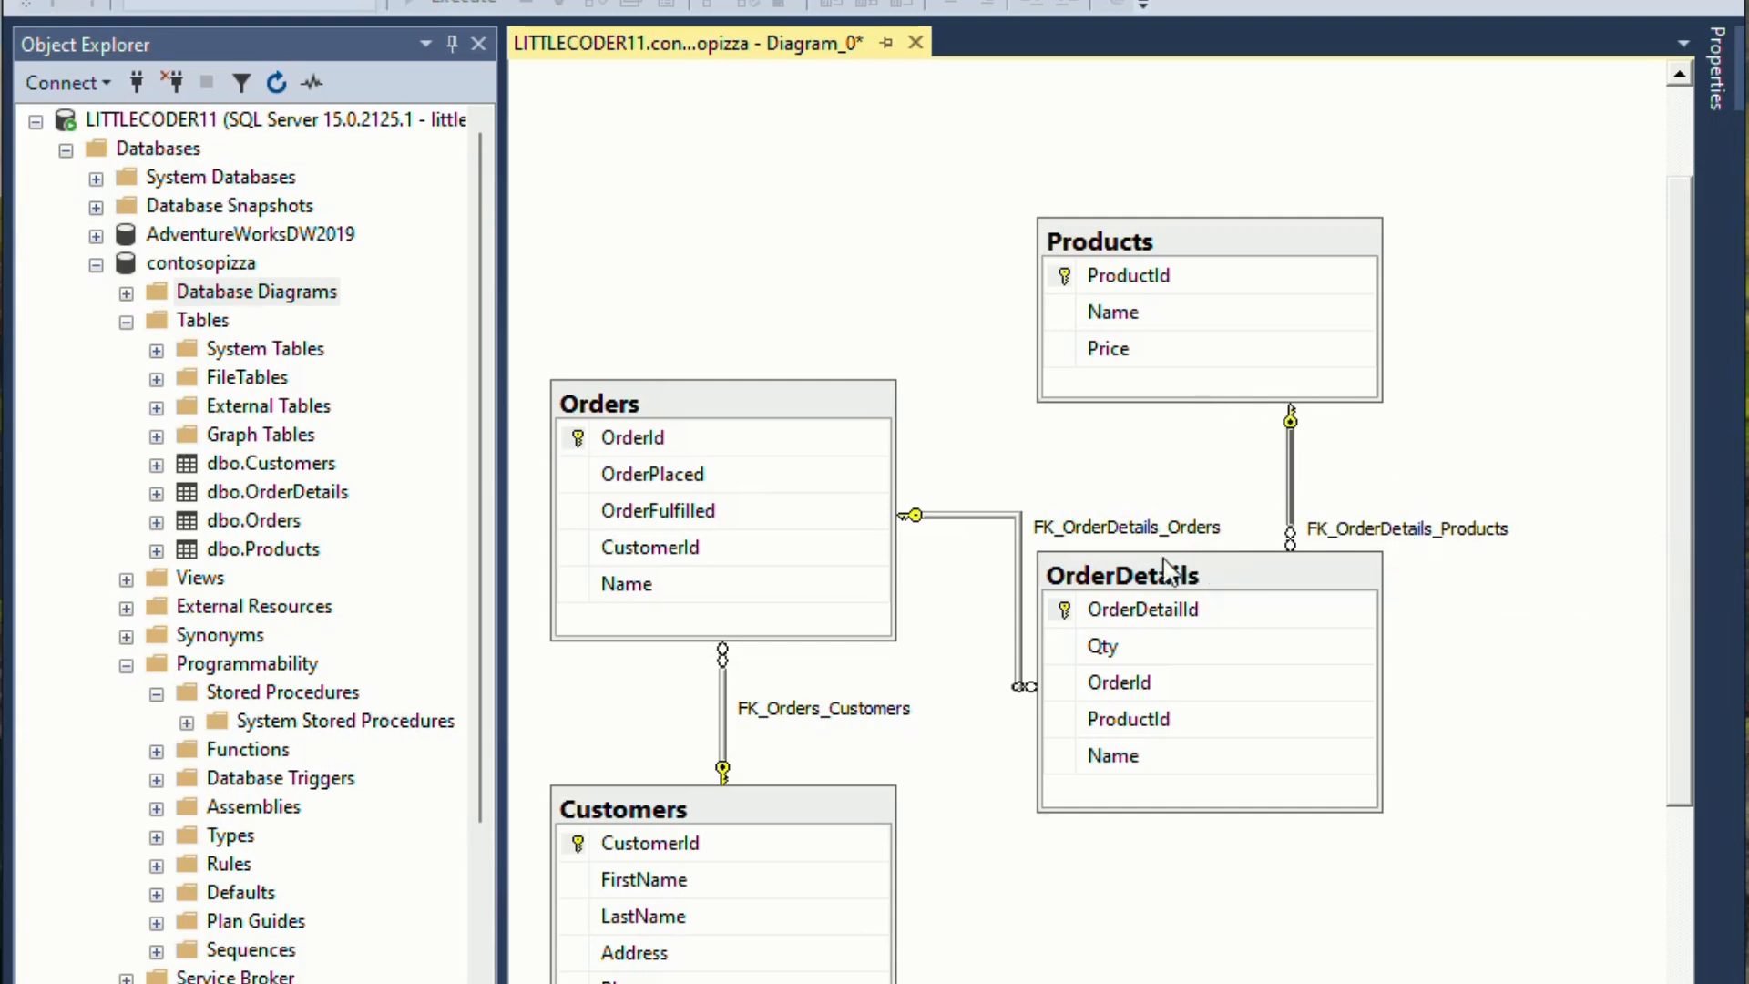
pyautogui.click(889, 720)
pyautogui.moveTo(873, 686); pyautogui.dragTo(878, 672)
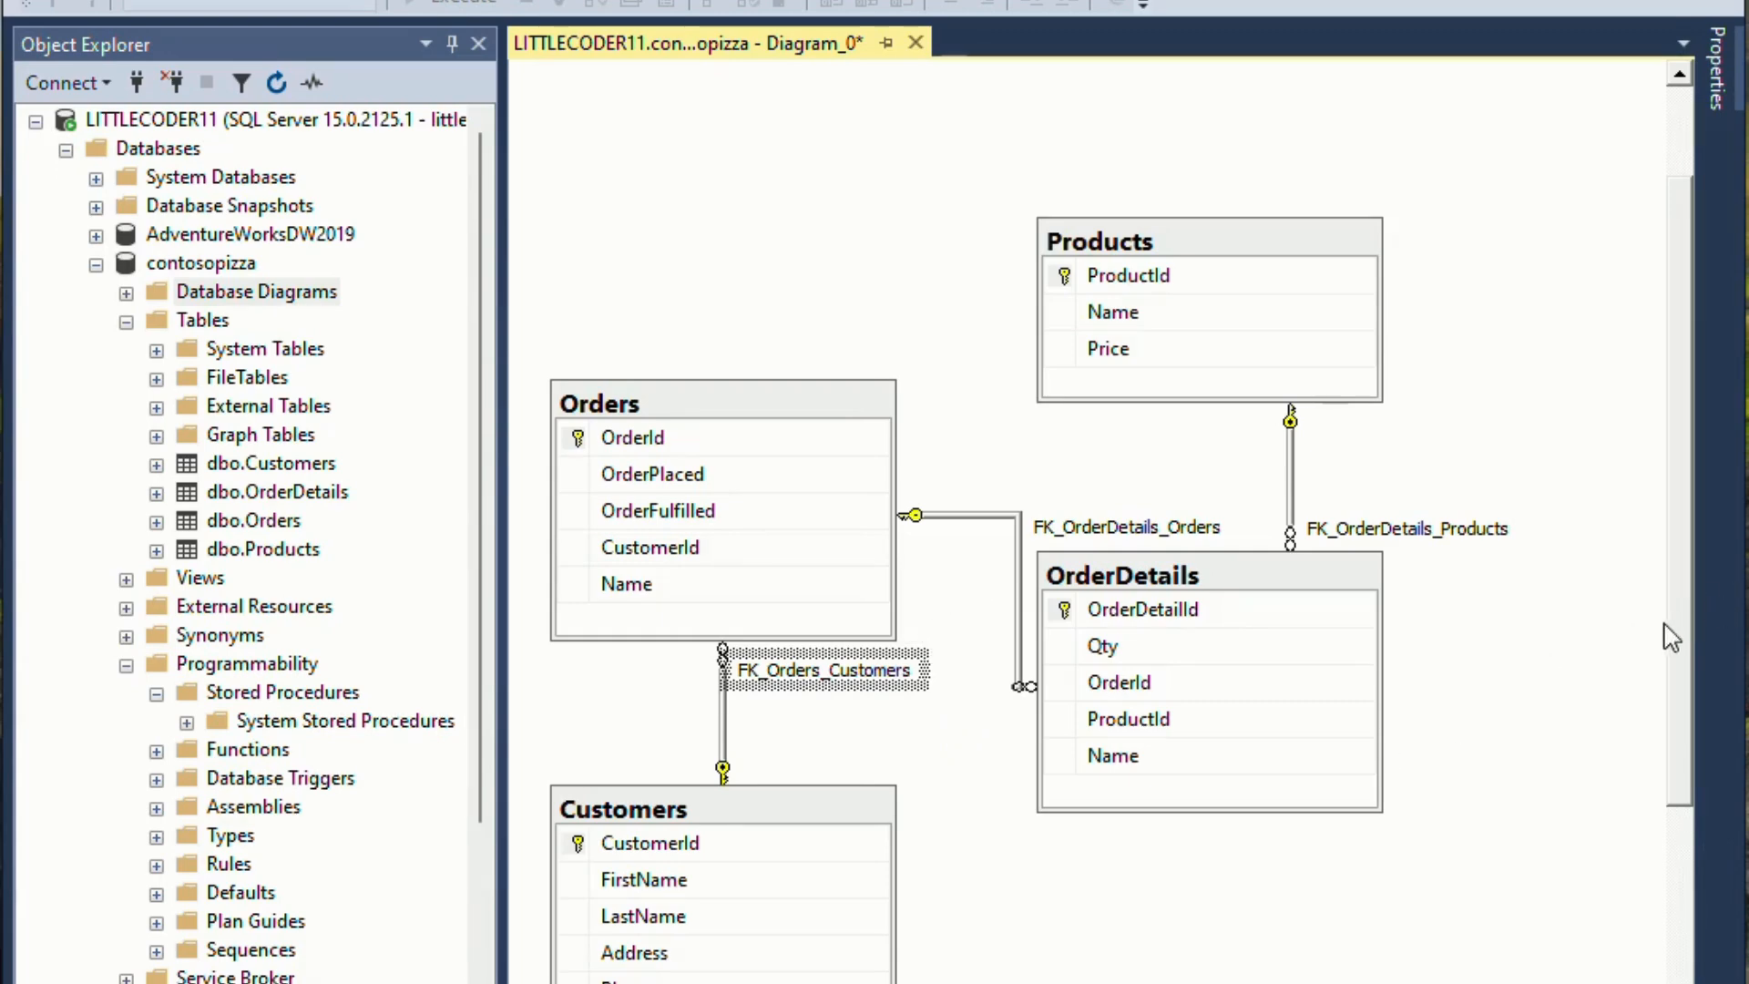
# Examine how the CustomerId columns of the Customers and Orders tables are related in the diagram
pyautogui.scroll(-1, 1689, 611)
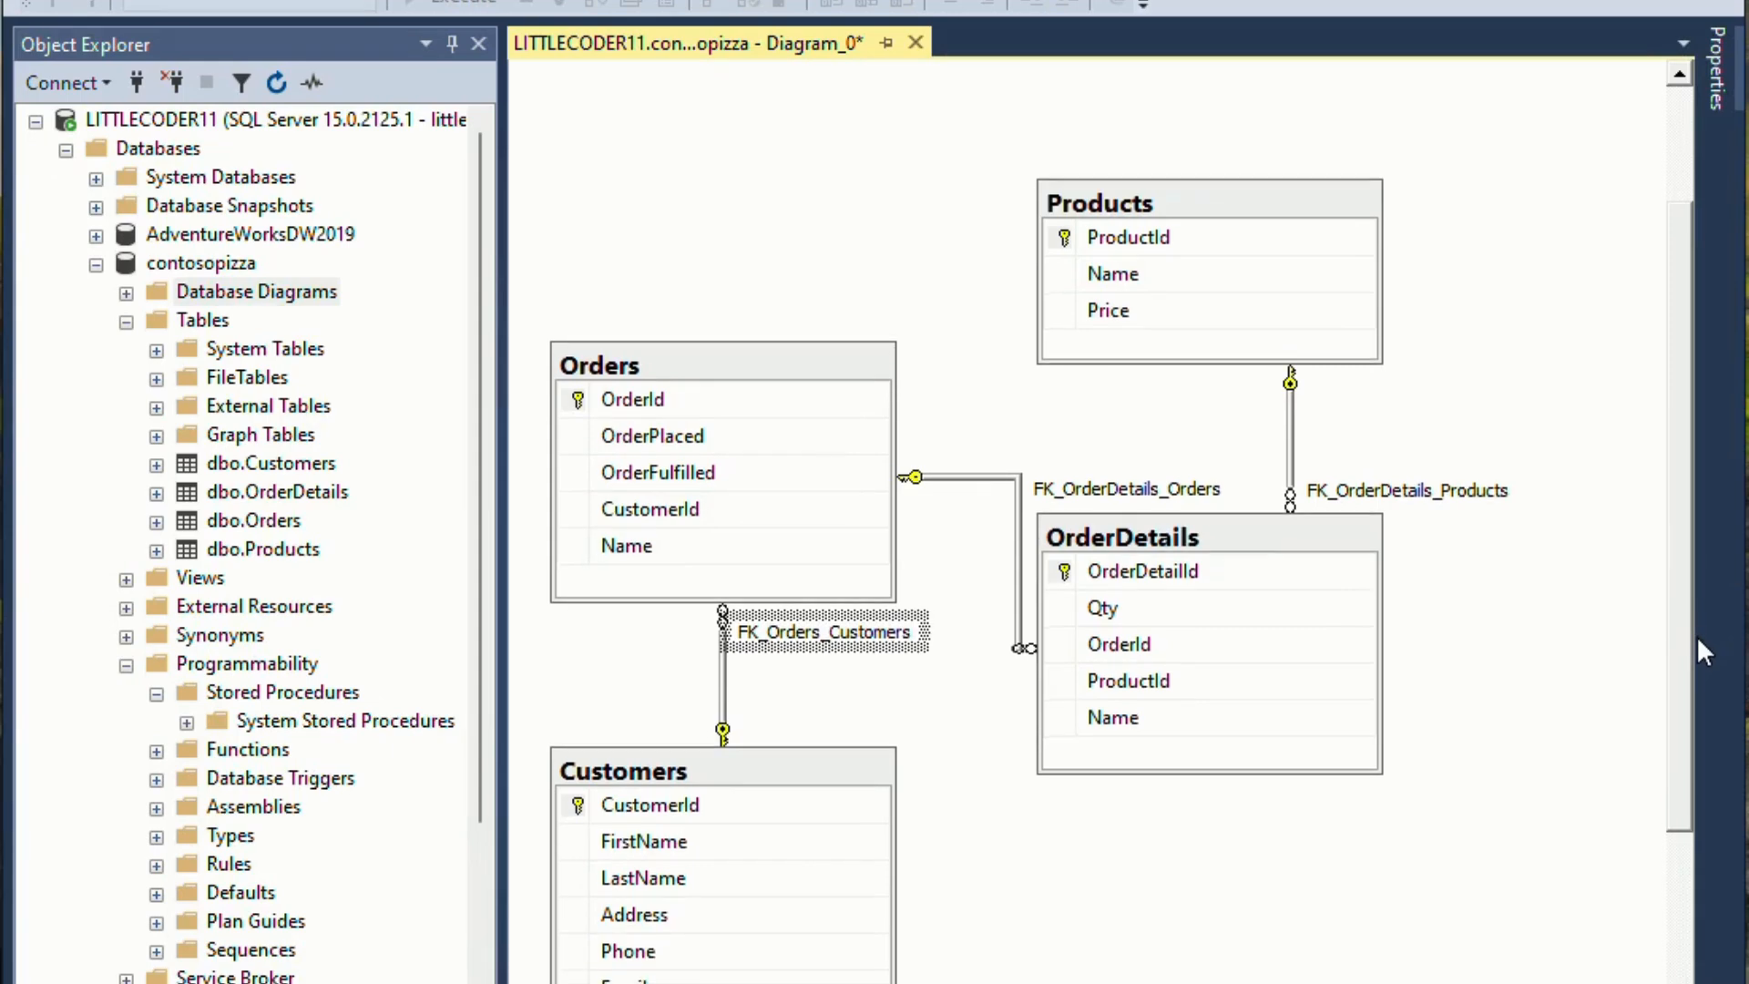
pyautogui.scroll(-3, 1697, 638)
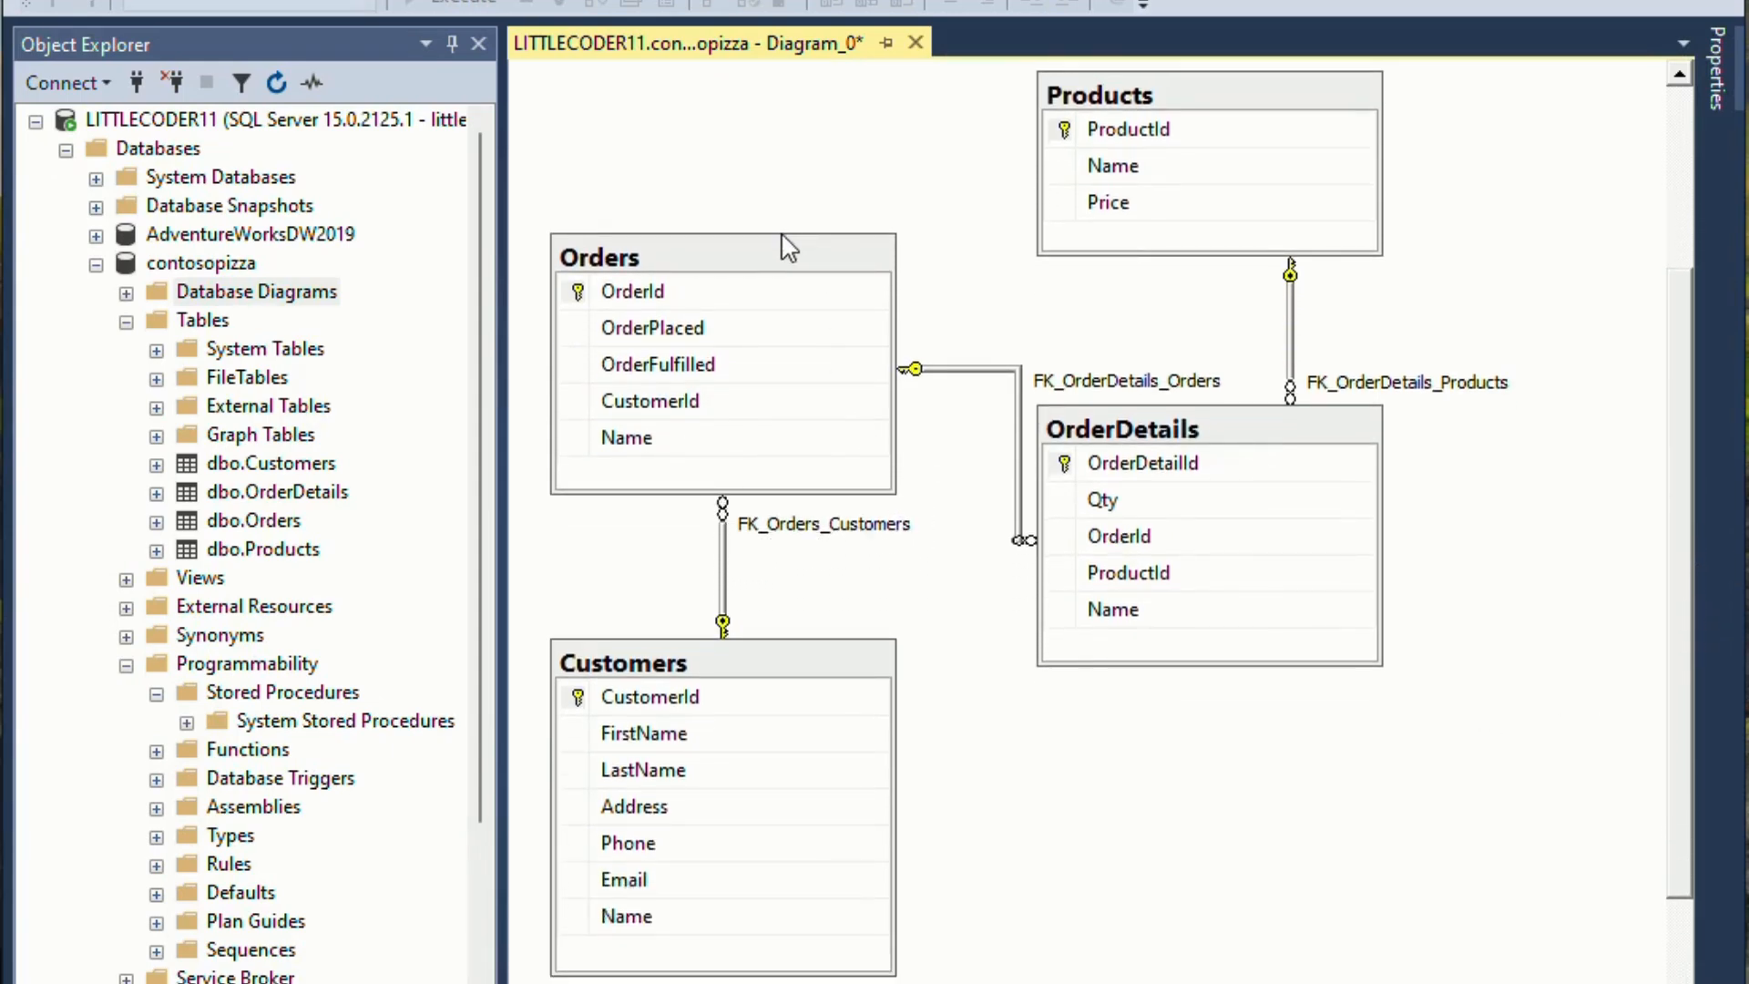
pyautogui.click(796, 674)
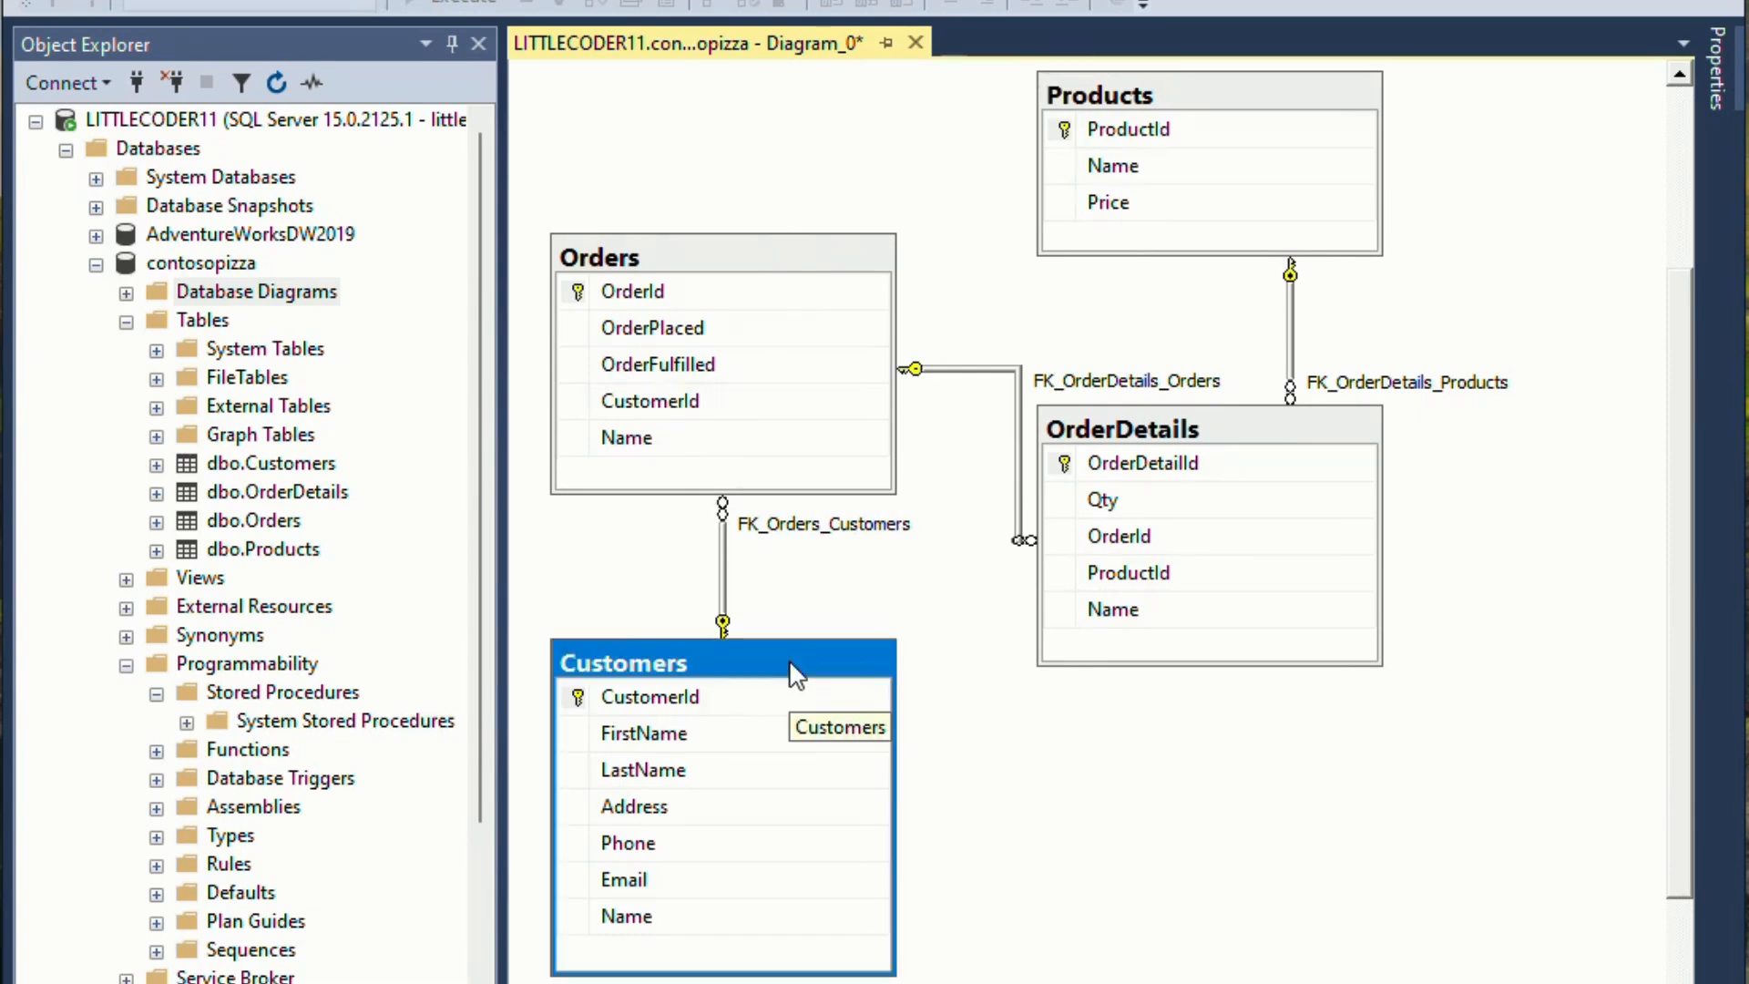
pyautogui.click(745, 432)
pyautogui.click(742, 401)
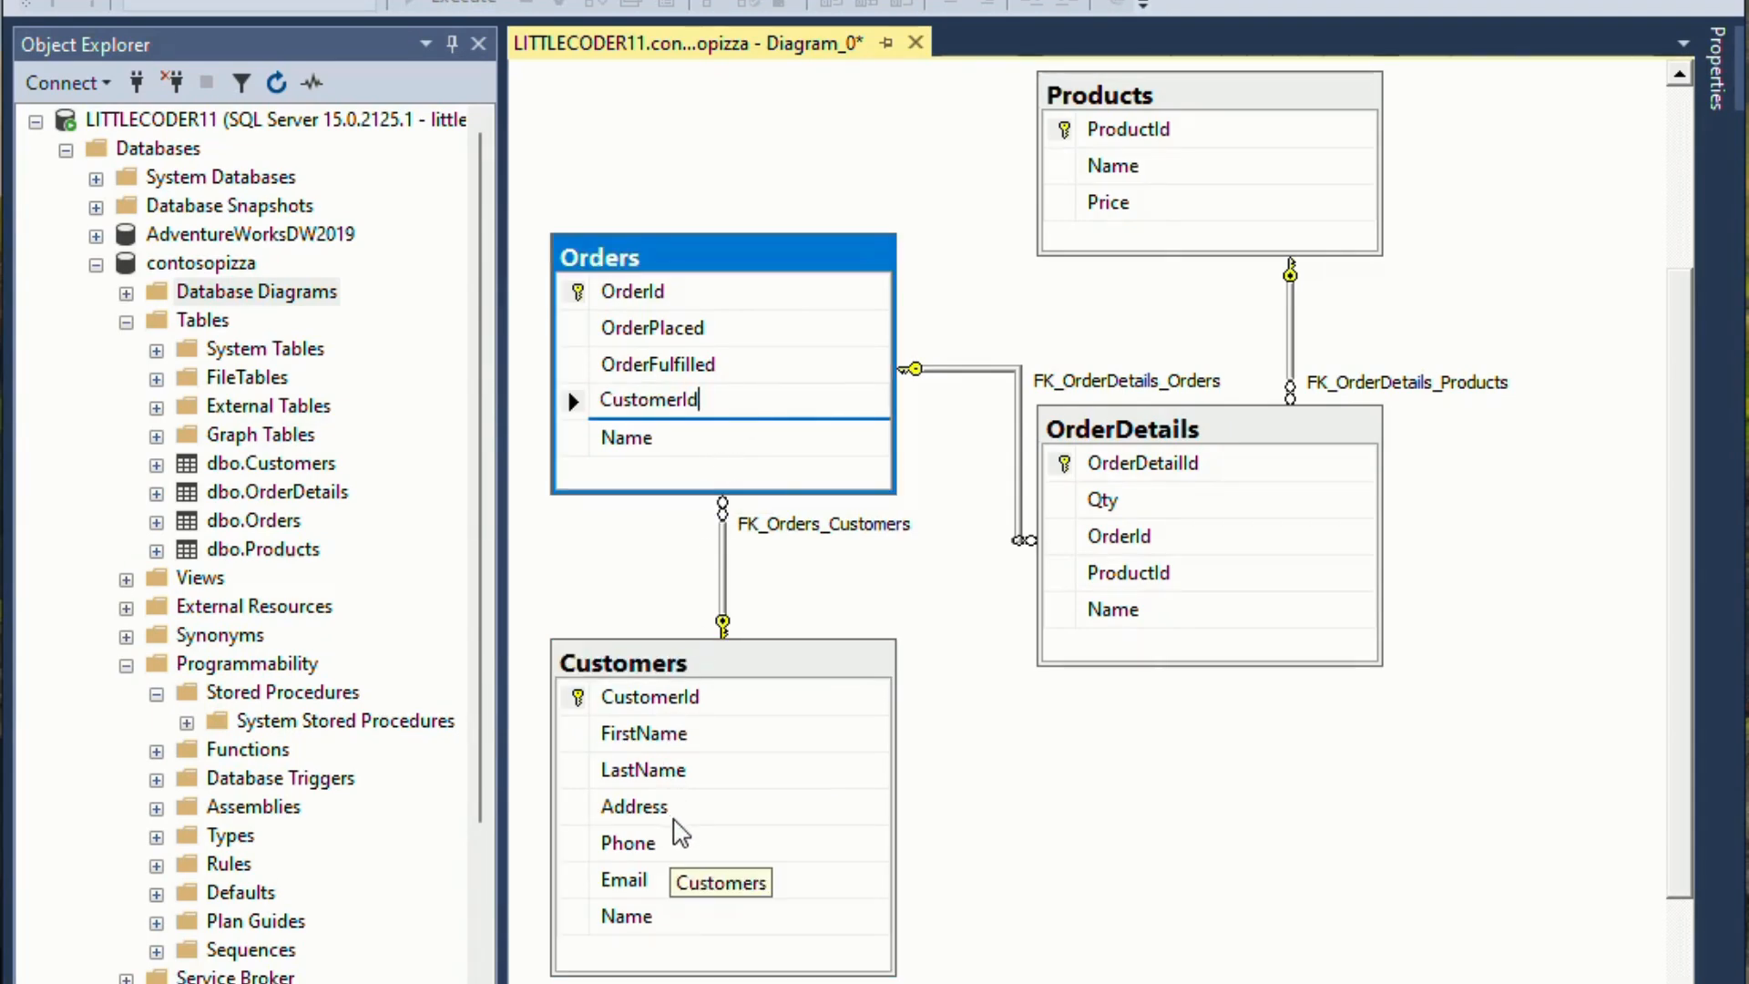
pyautogui.click(755, 714)
pyautogui.click(757, 698)
pyautogui.click(761, 628)
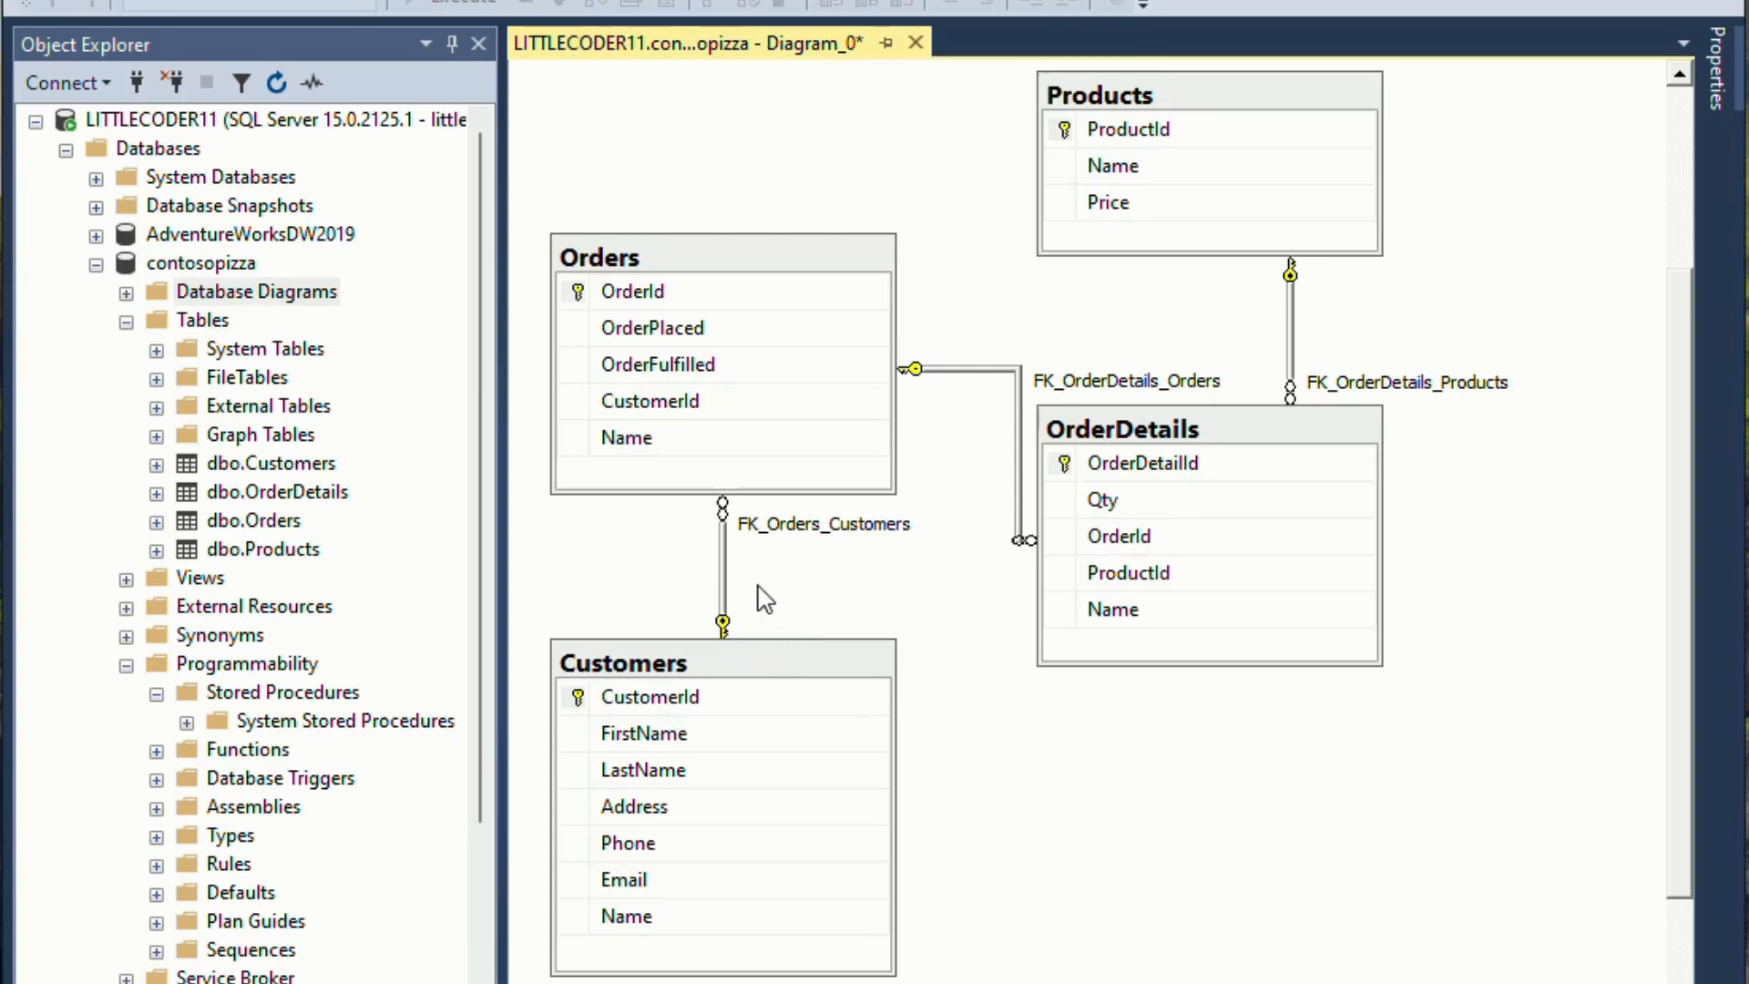
pyautogui.click(713, 658)
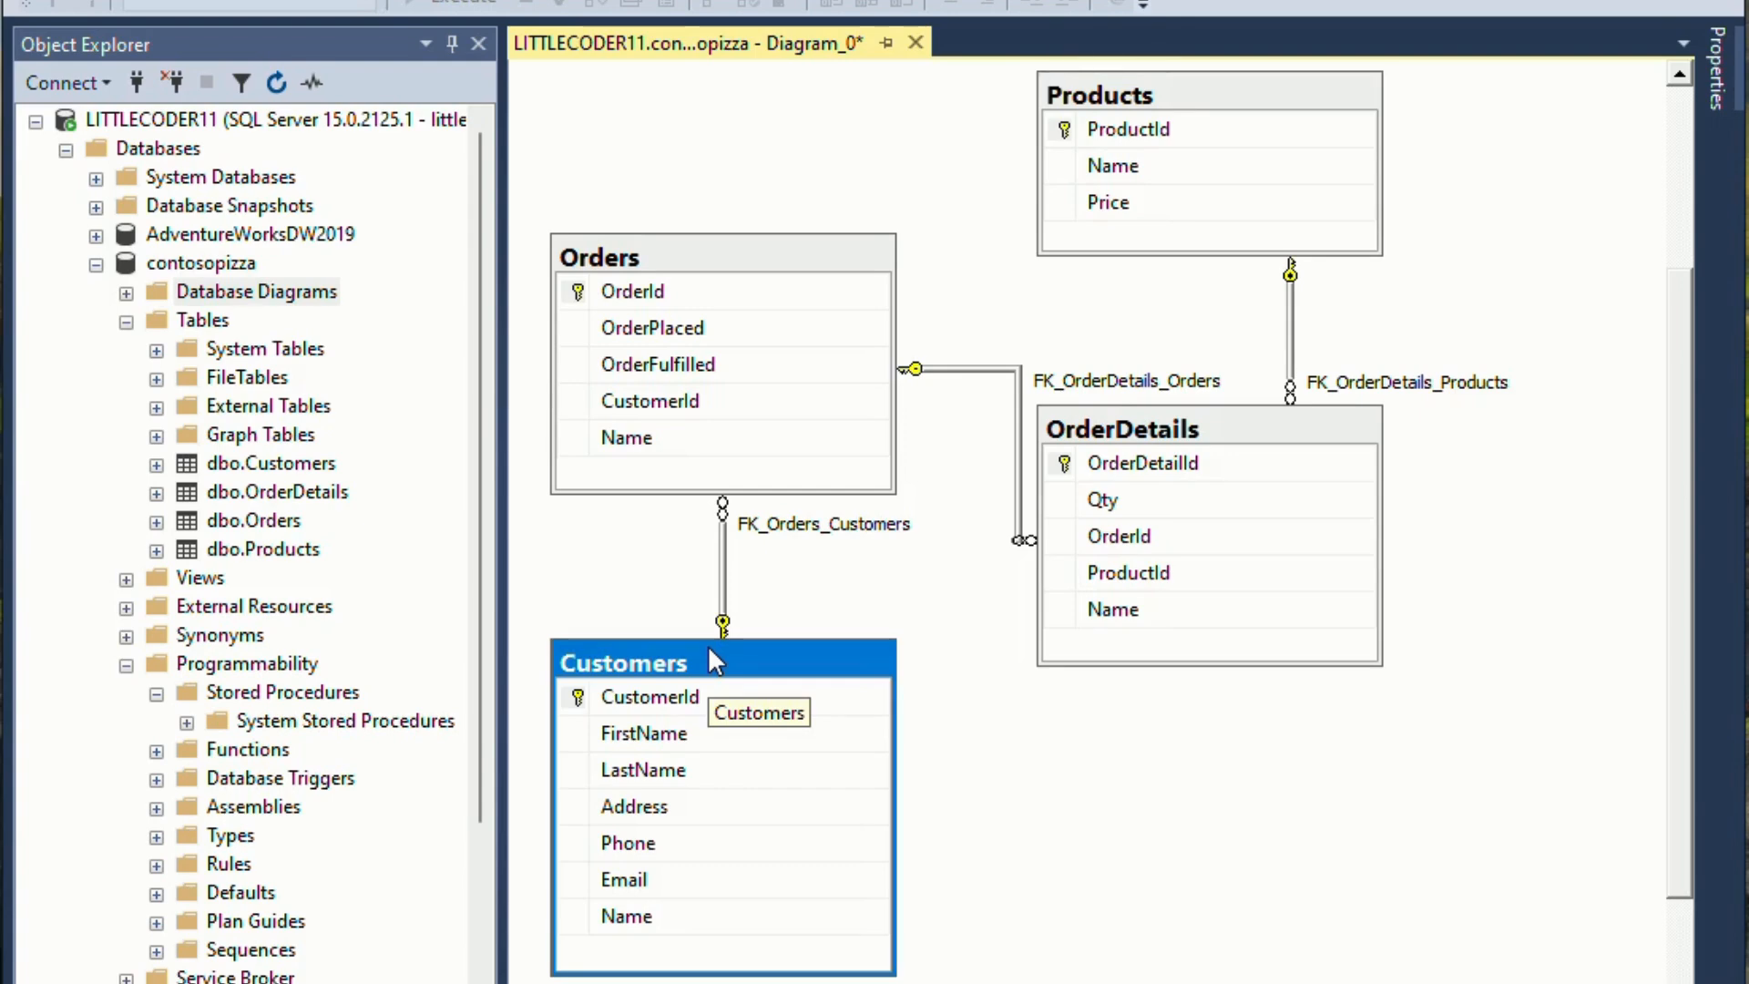
pyautogui.click(601, 702)
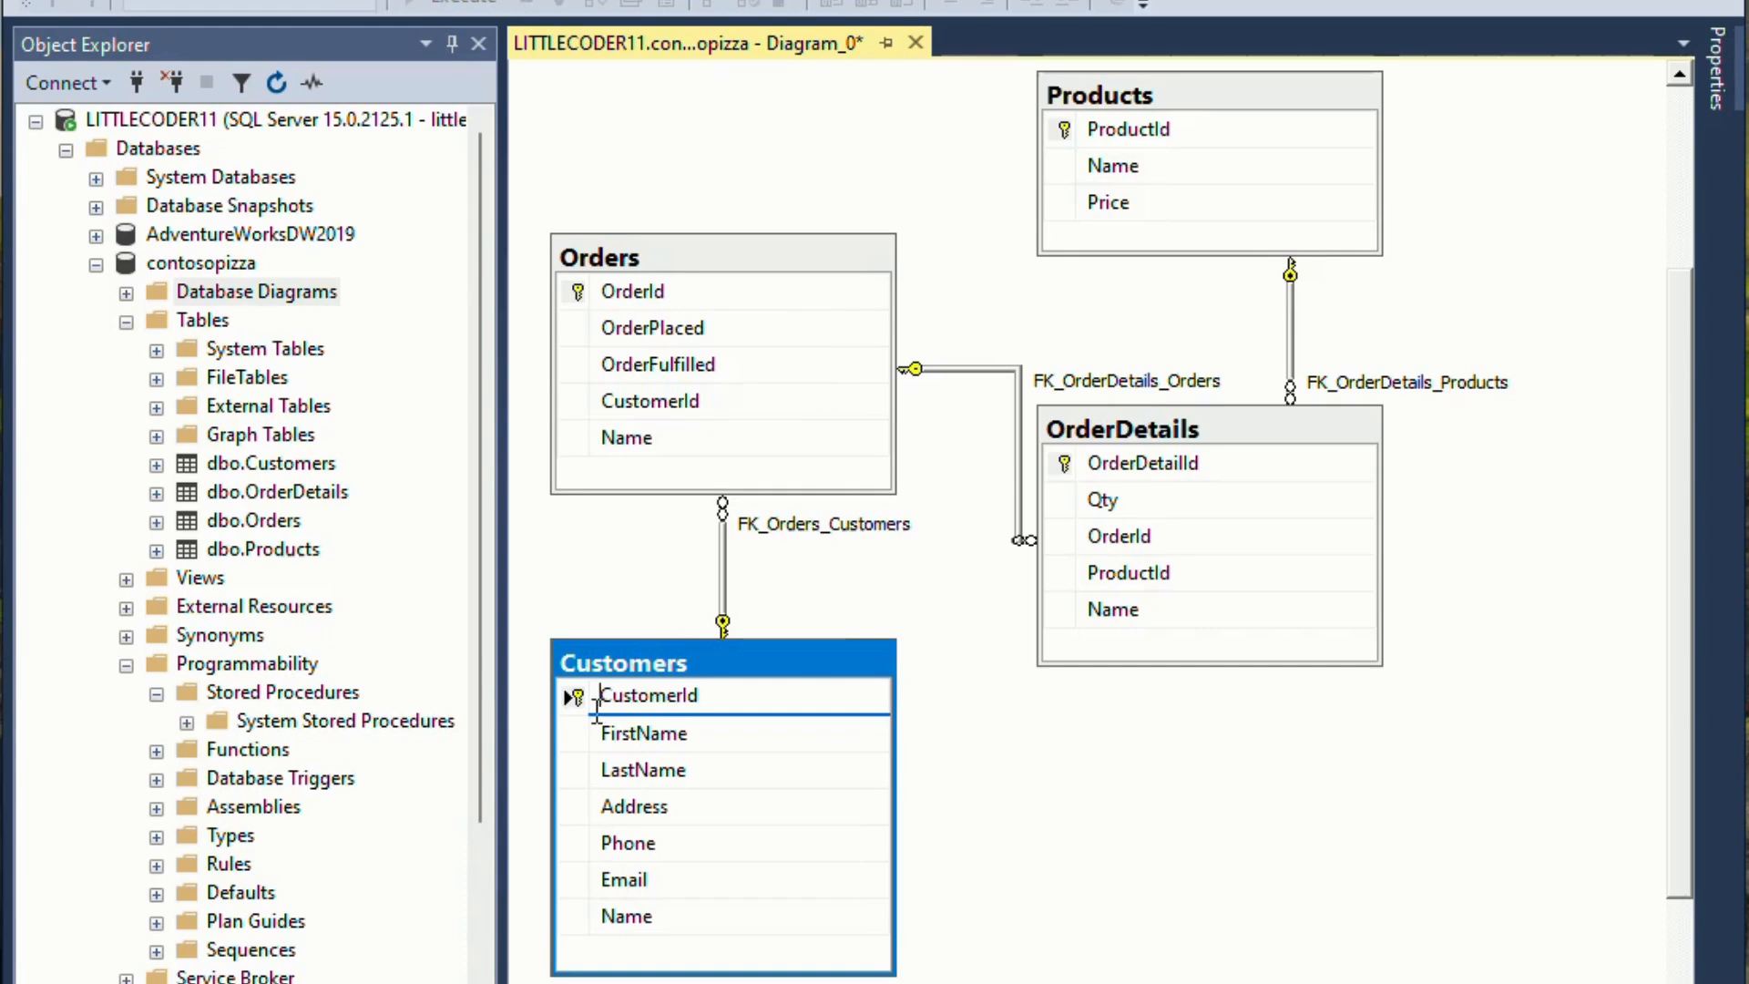
# Locate the CustomerId column of Orders in the diagram and examine the PK_Customers key listed under dbo.Customers
pyautogui.click(751, 560)
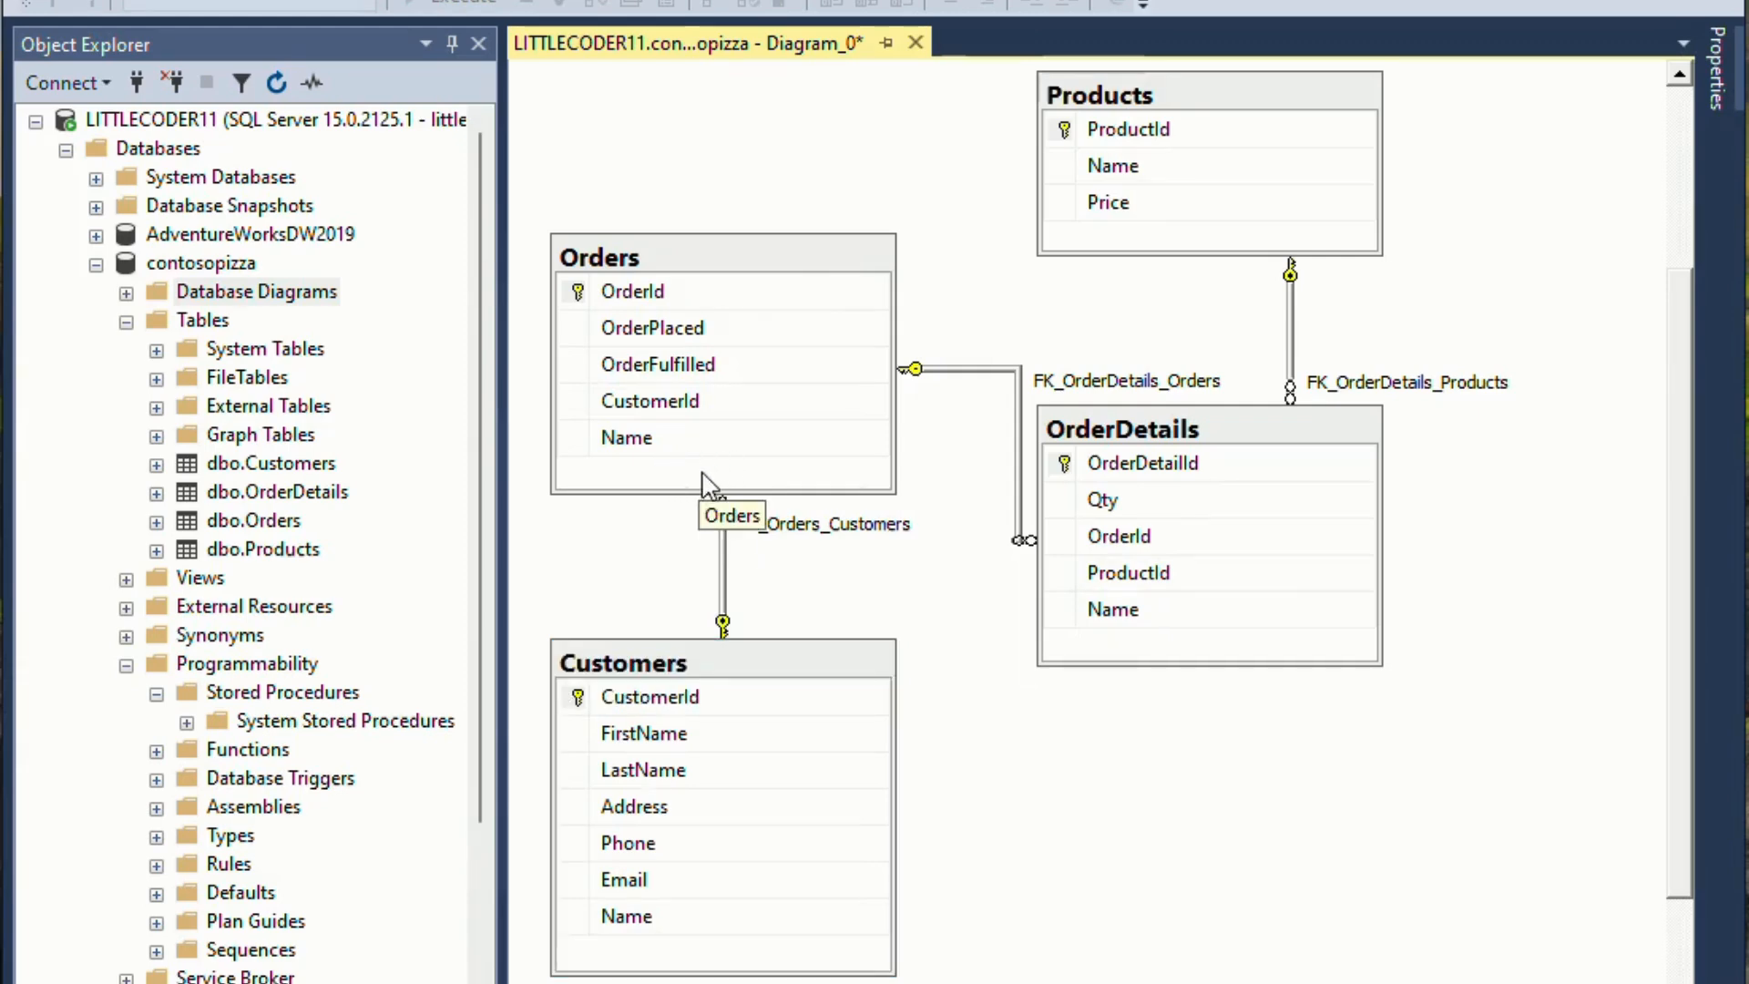
pyautogui.click(798, 267)
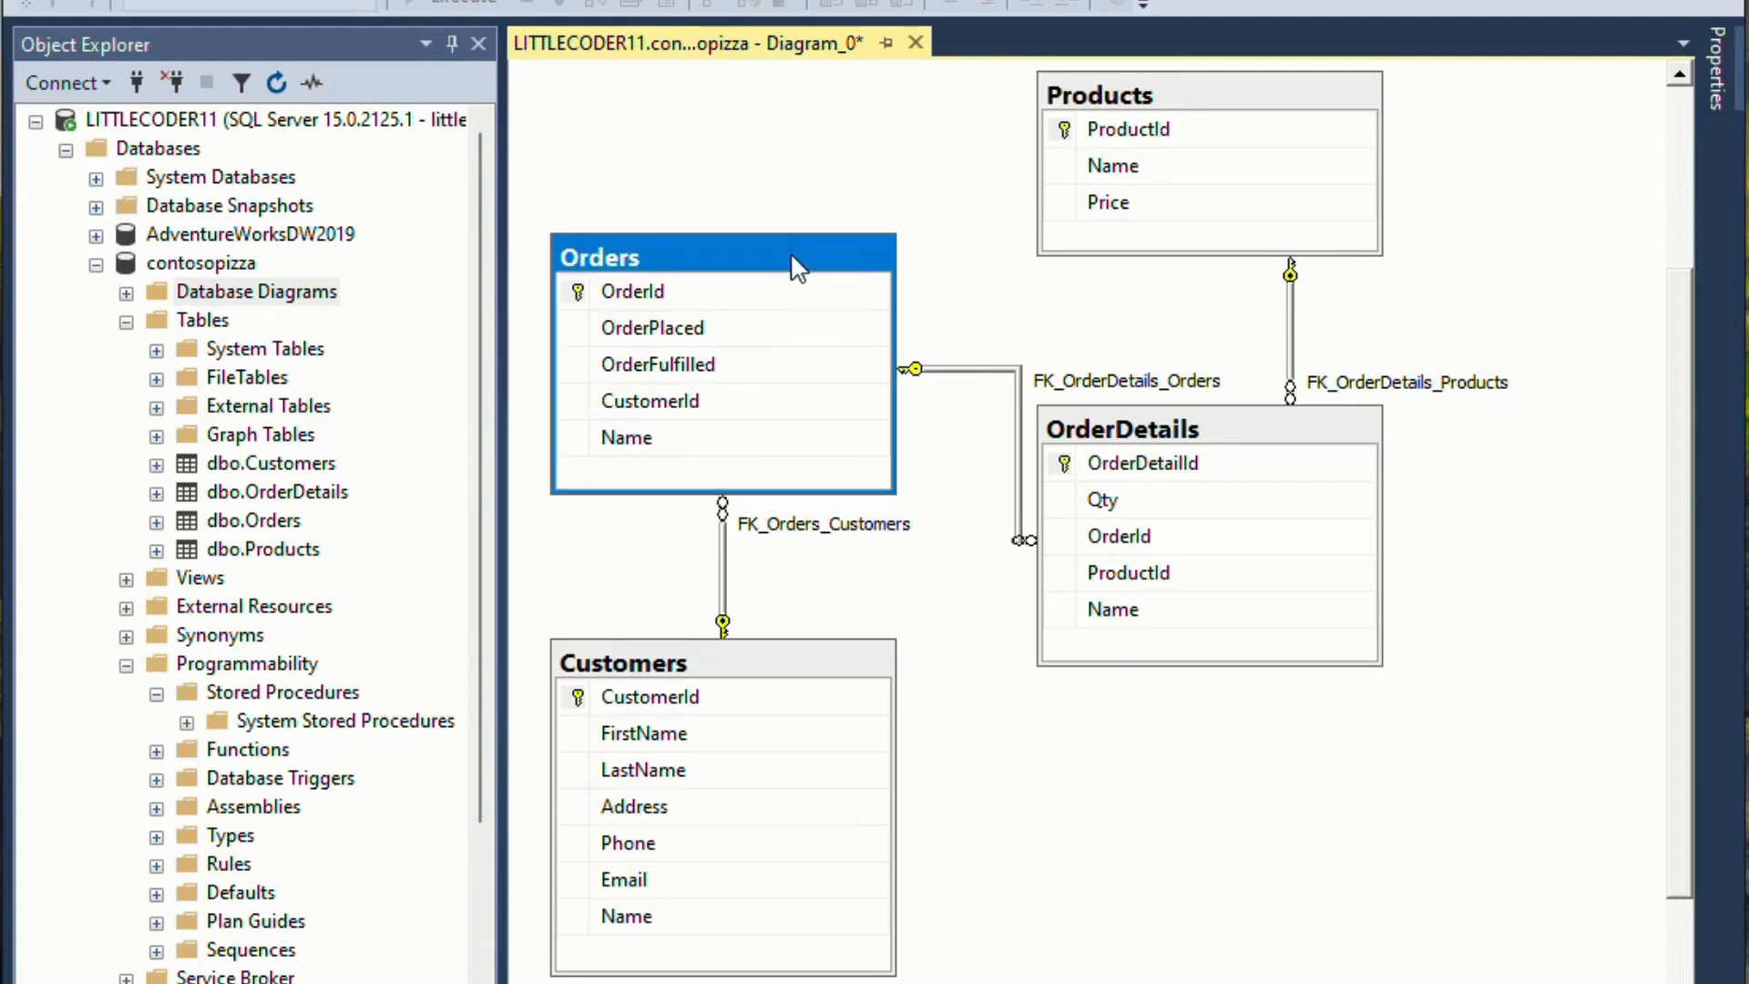
pyautogui.click(741, 402)
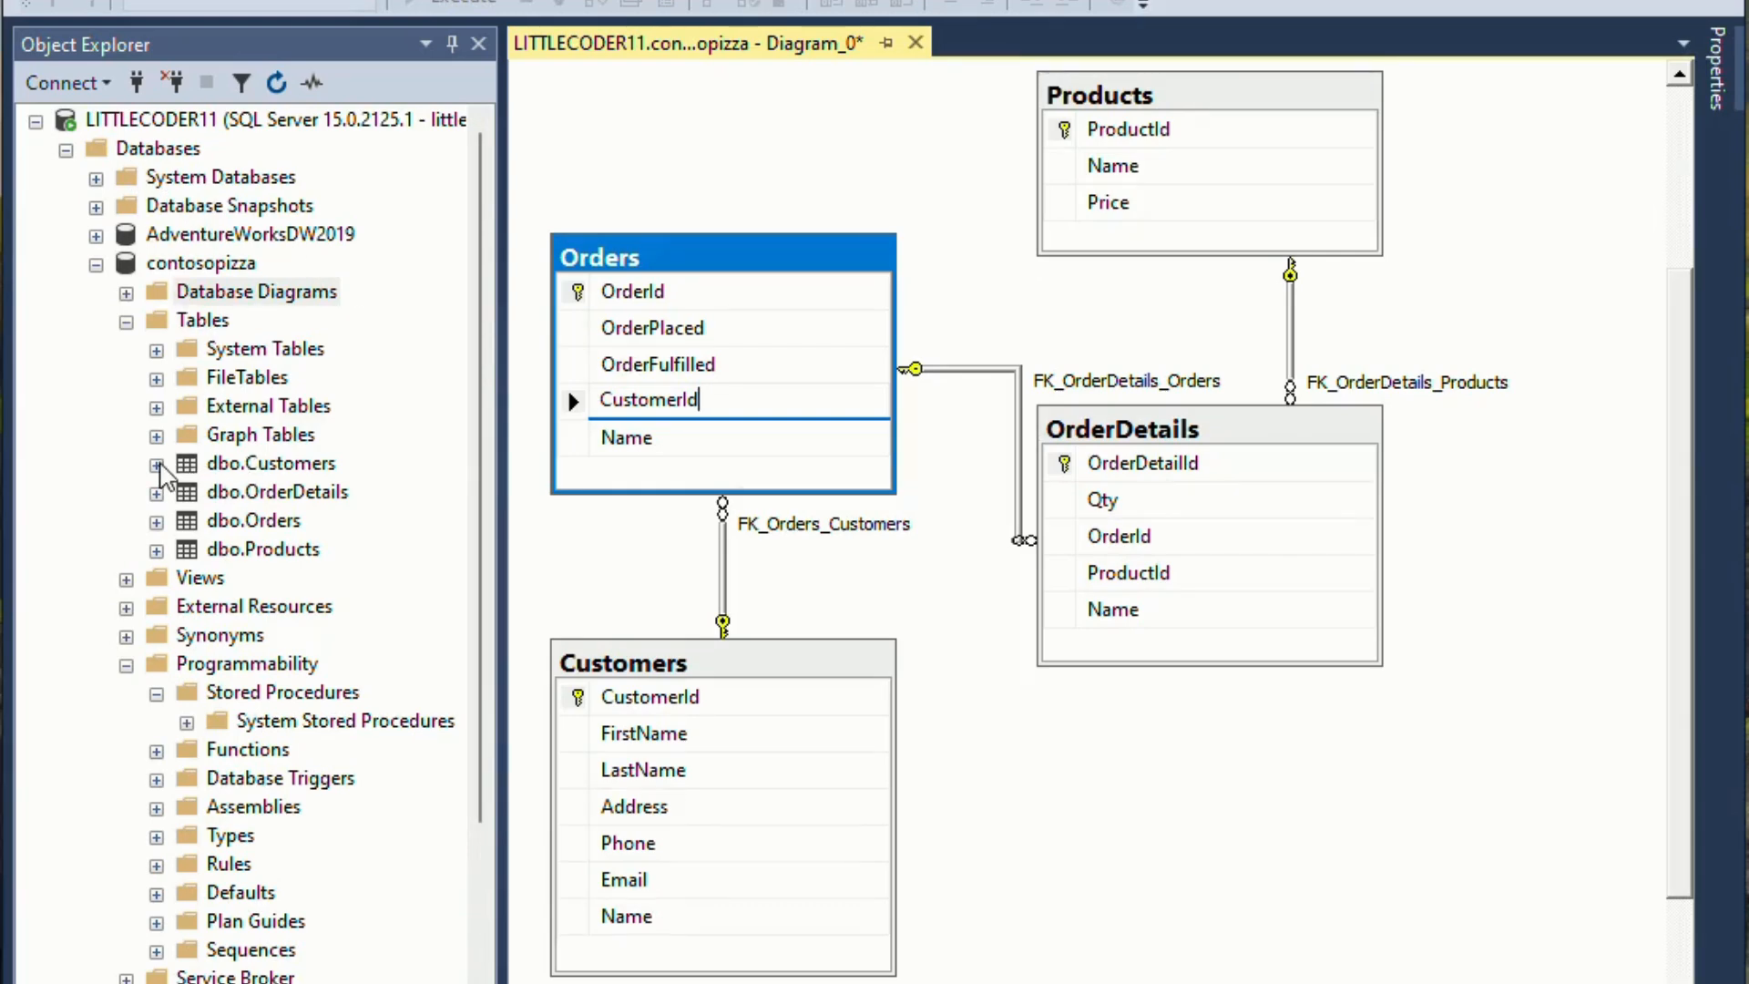
pyautogui.click(156, 464)
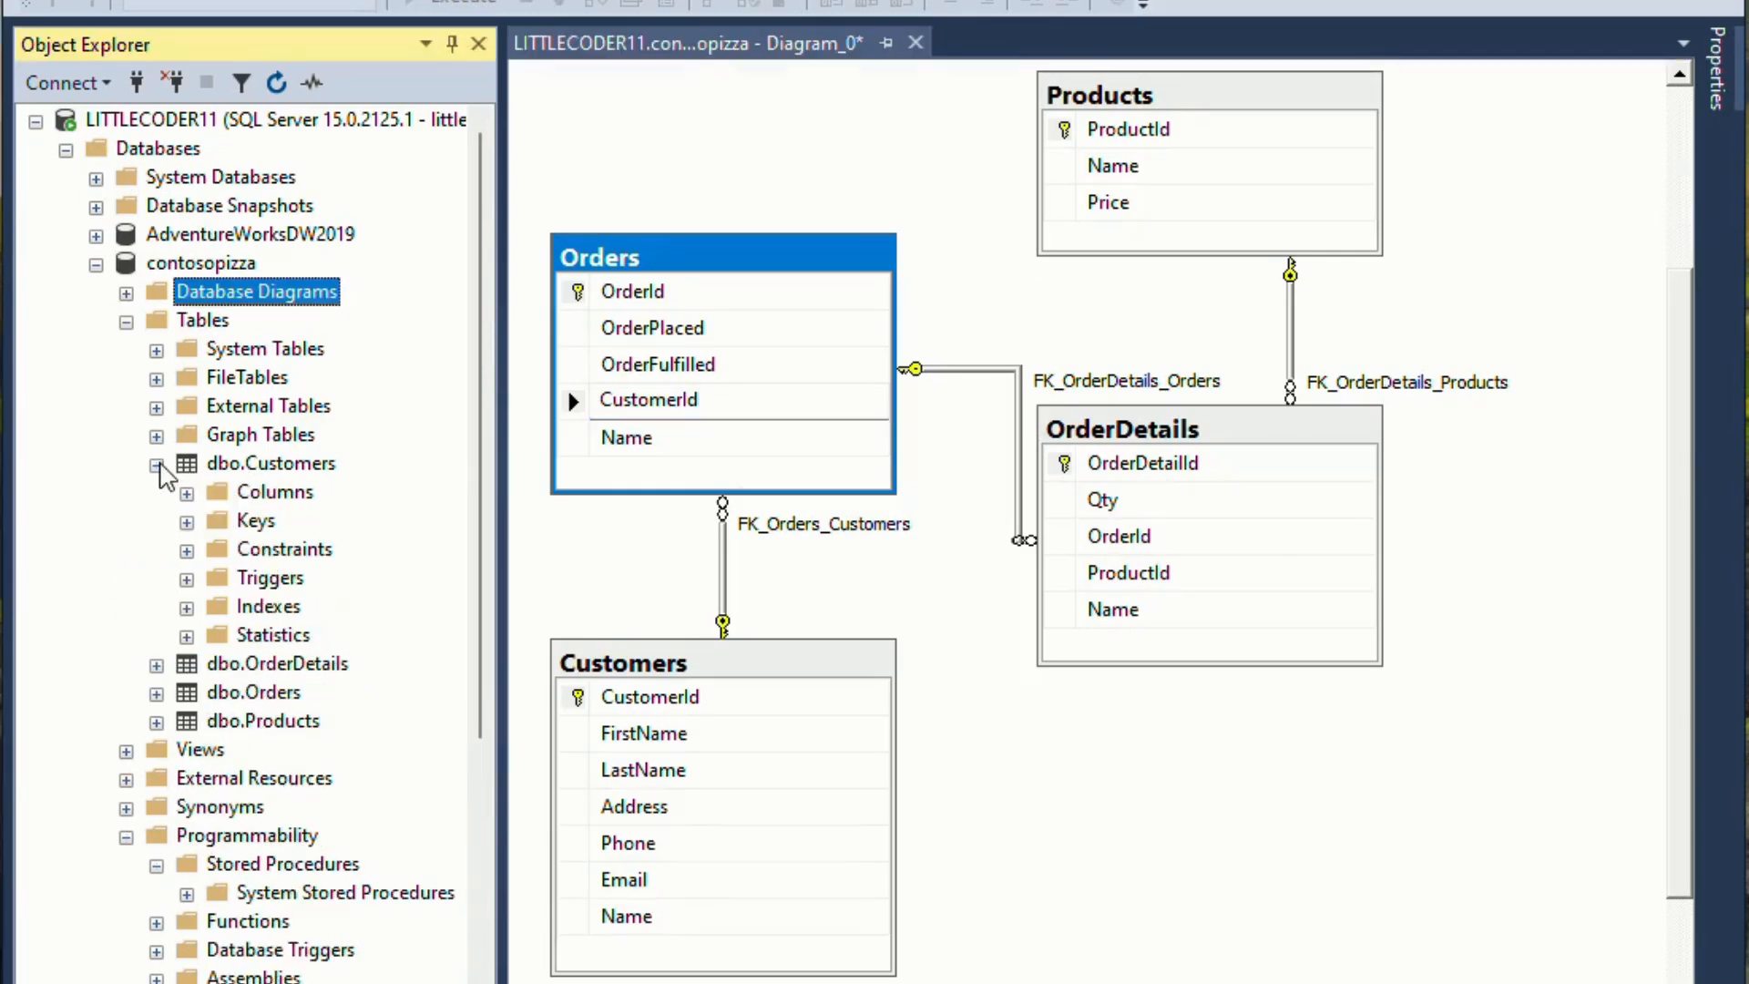
pyautogui.click(187, 522)
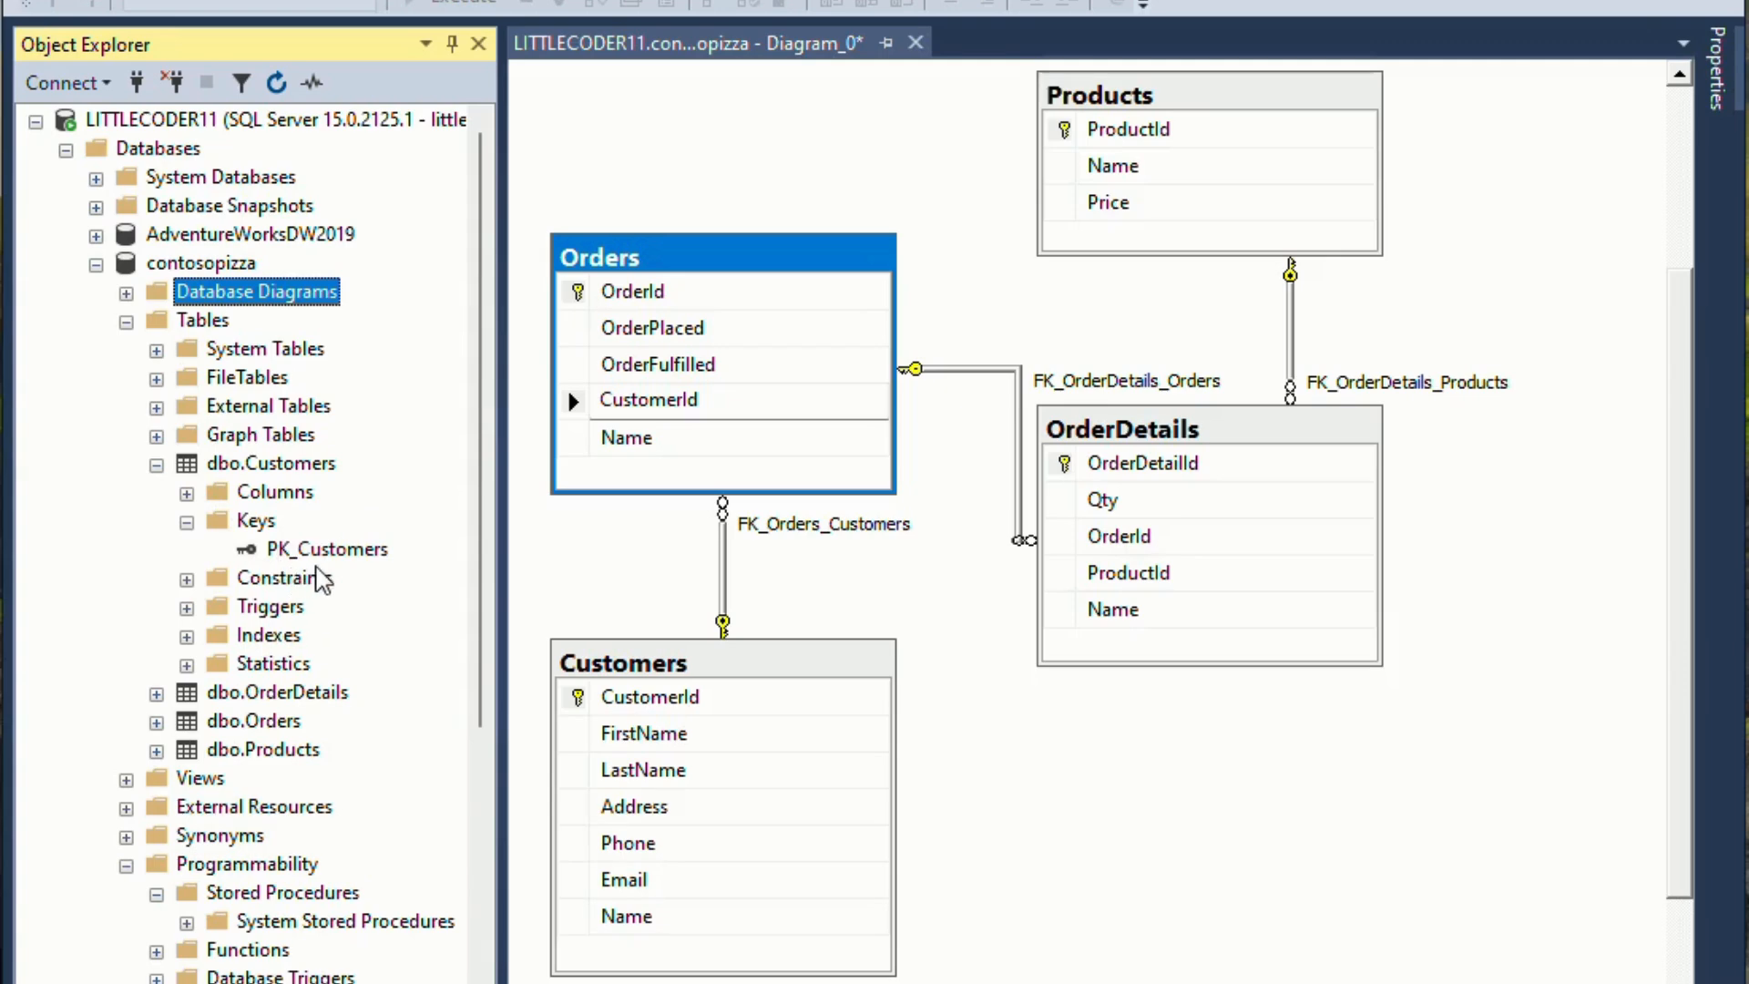
pyautogui.click(339, 556)
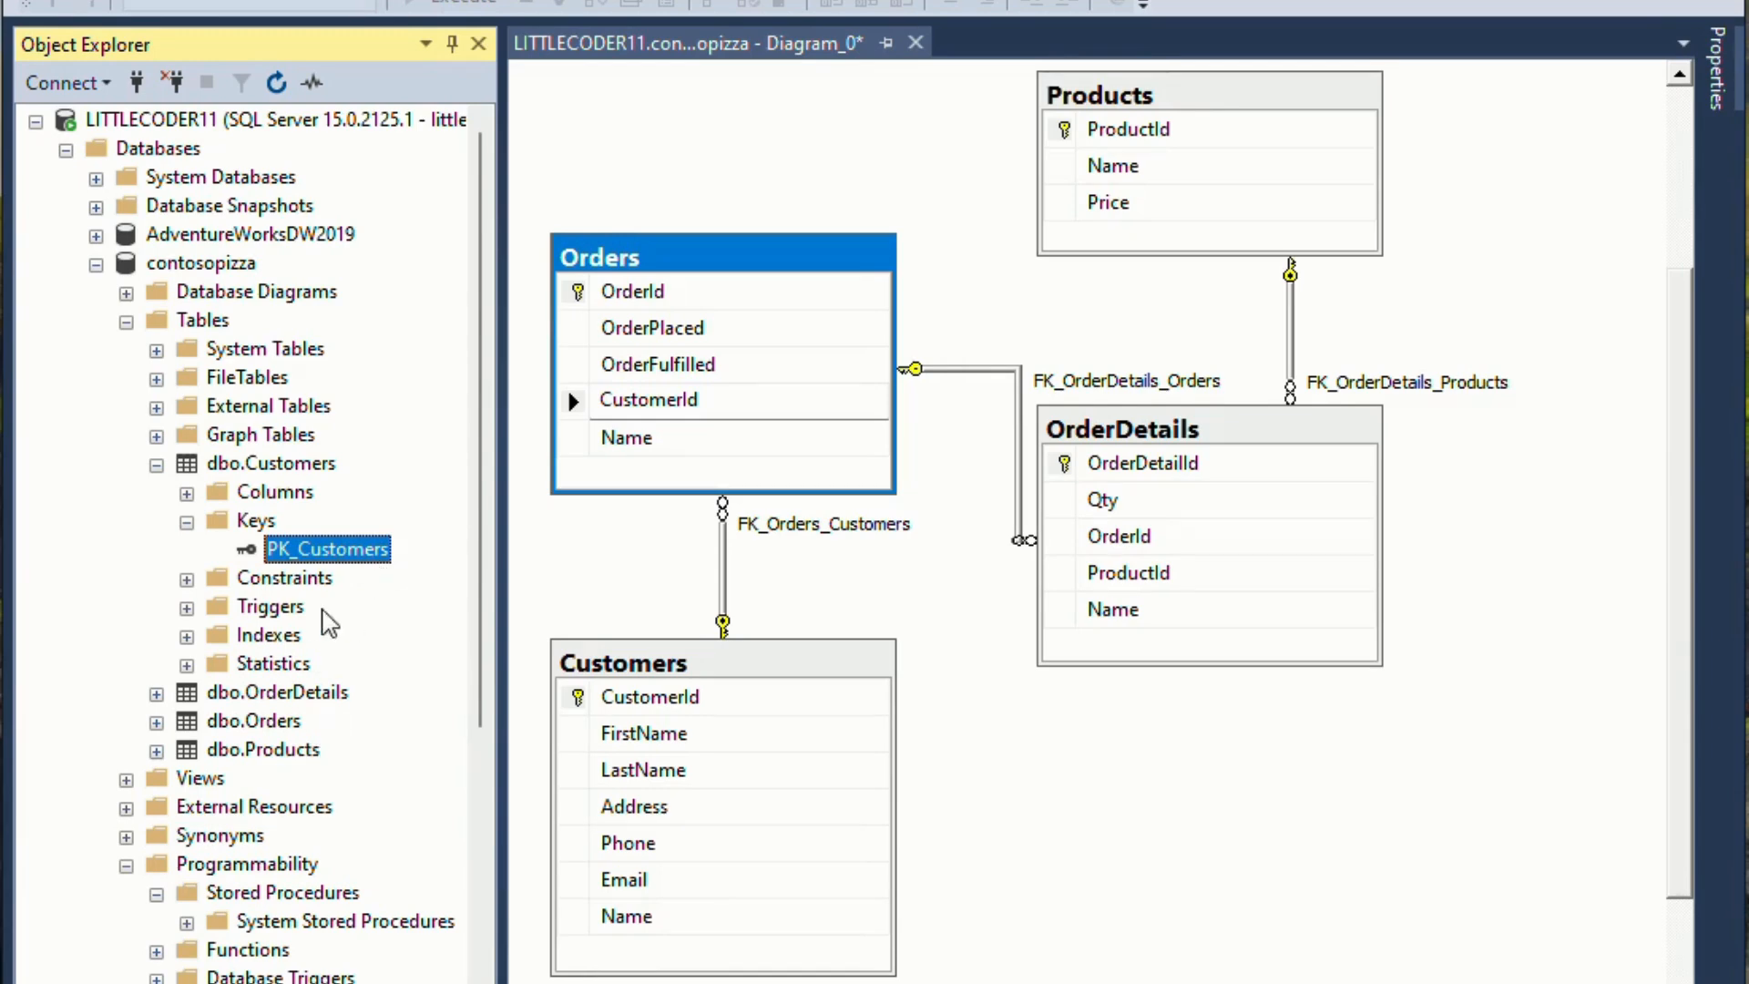
pyautogui.rightClick(334, 546)
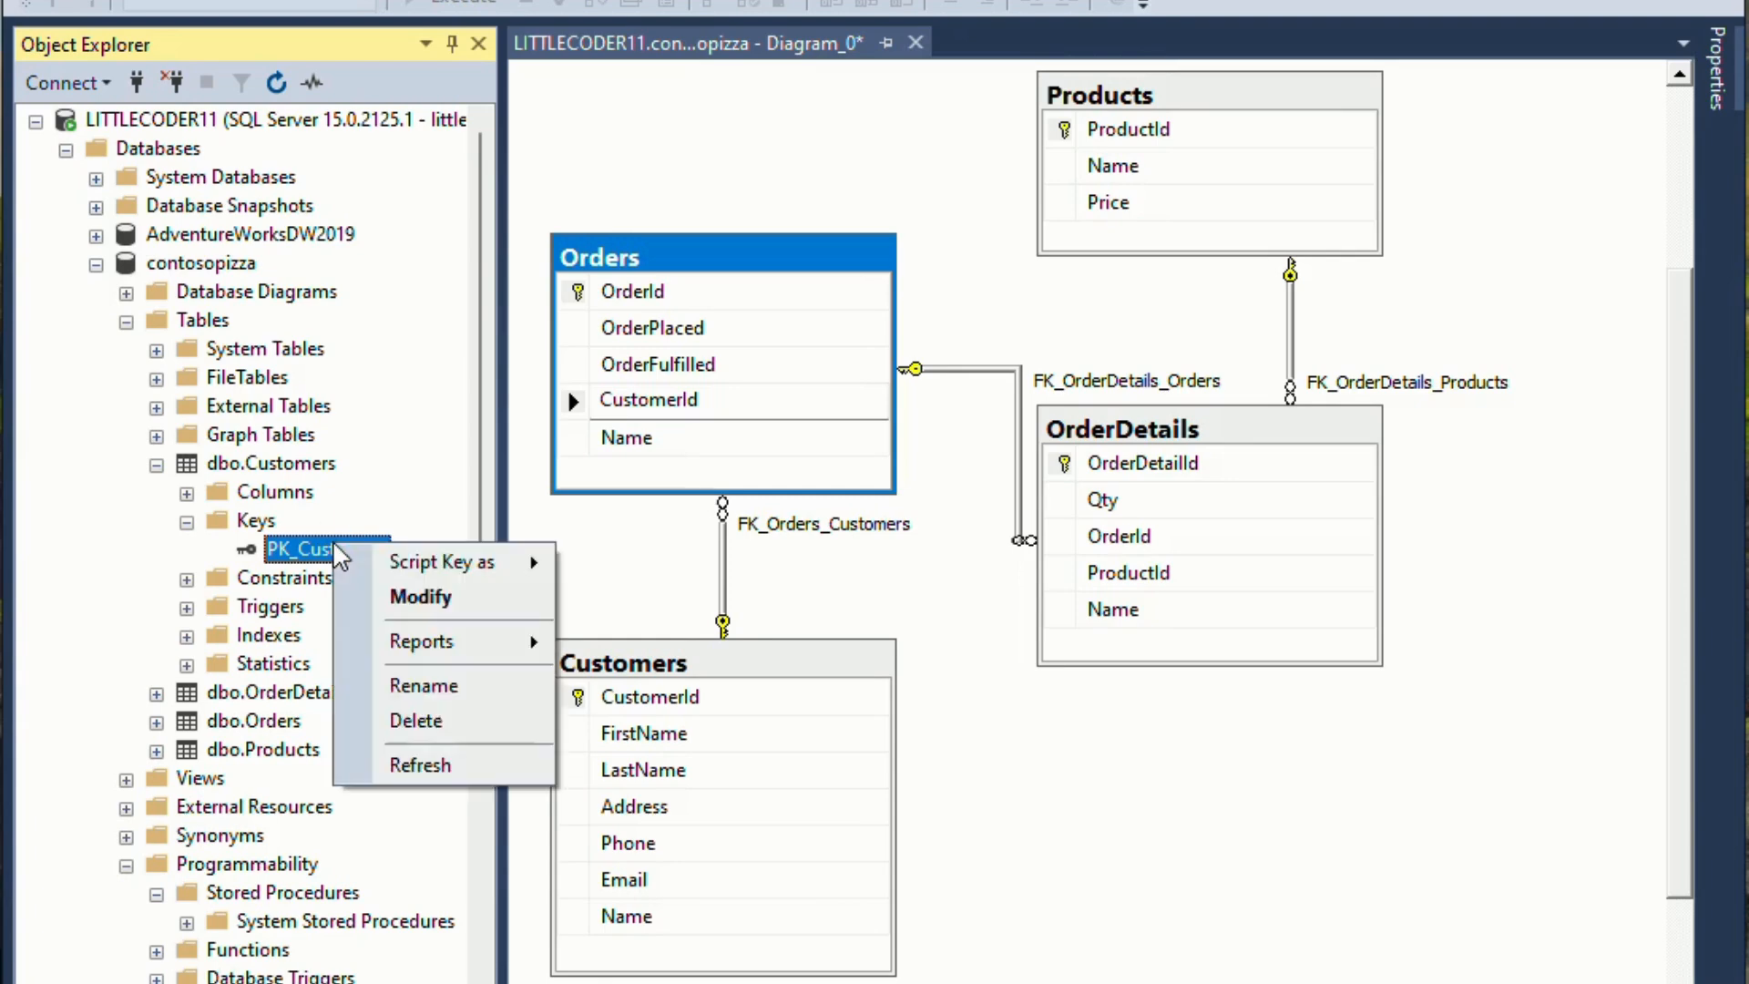
pyautogui.moveTo(454, 565)
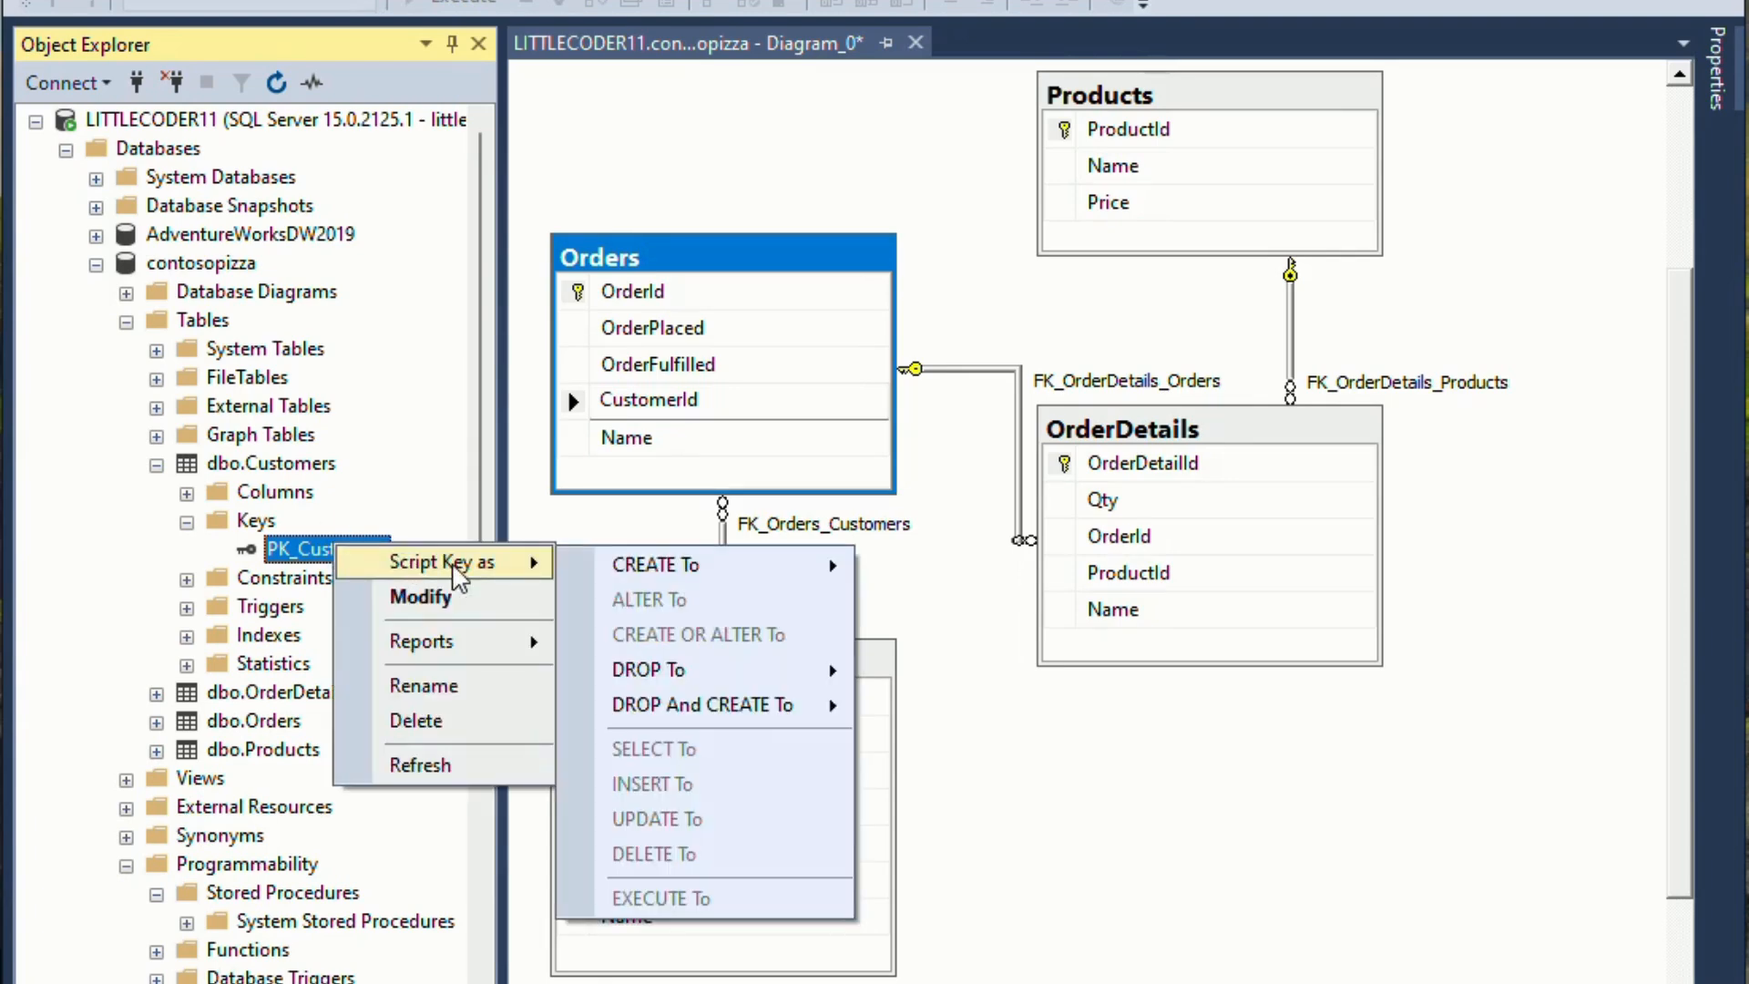
pyautogui.click(68, 651)
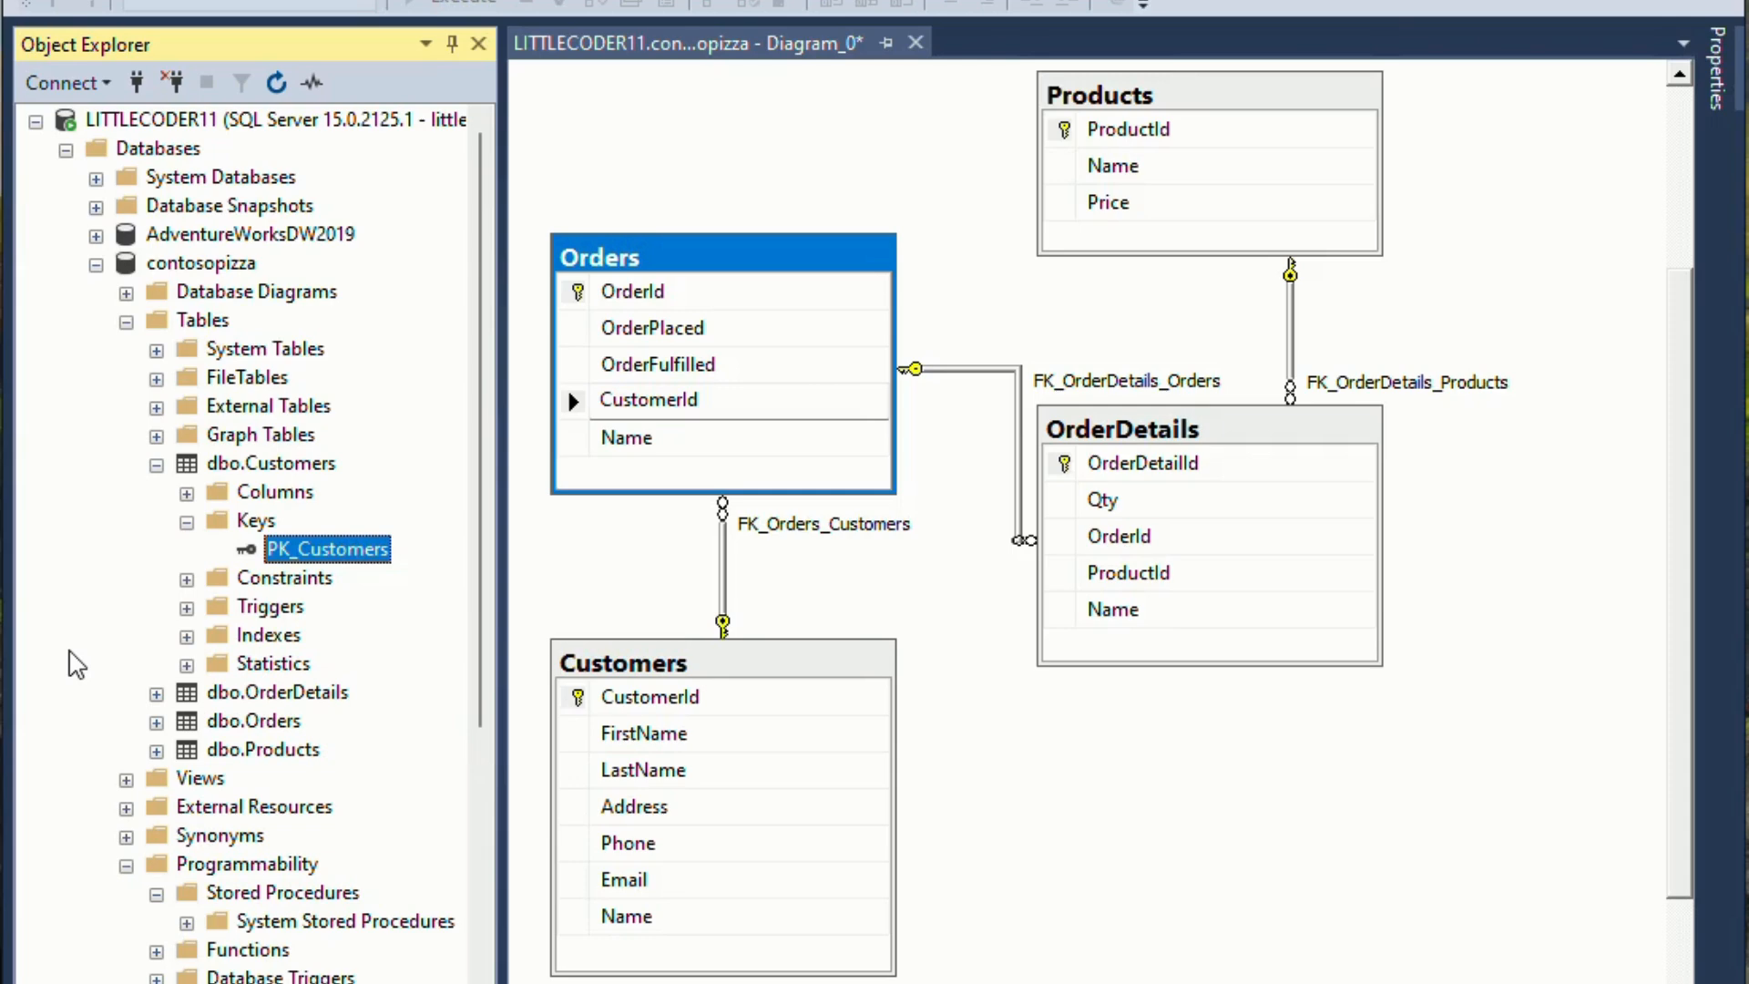
# List the keys of dbo.Orders and examine FK_Orders_Customers
pyautogui.click(158, 722)
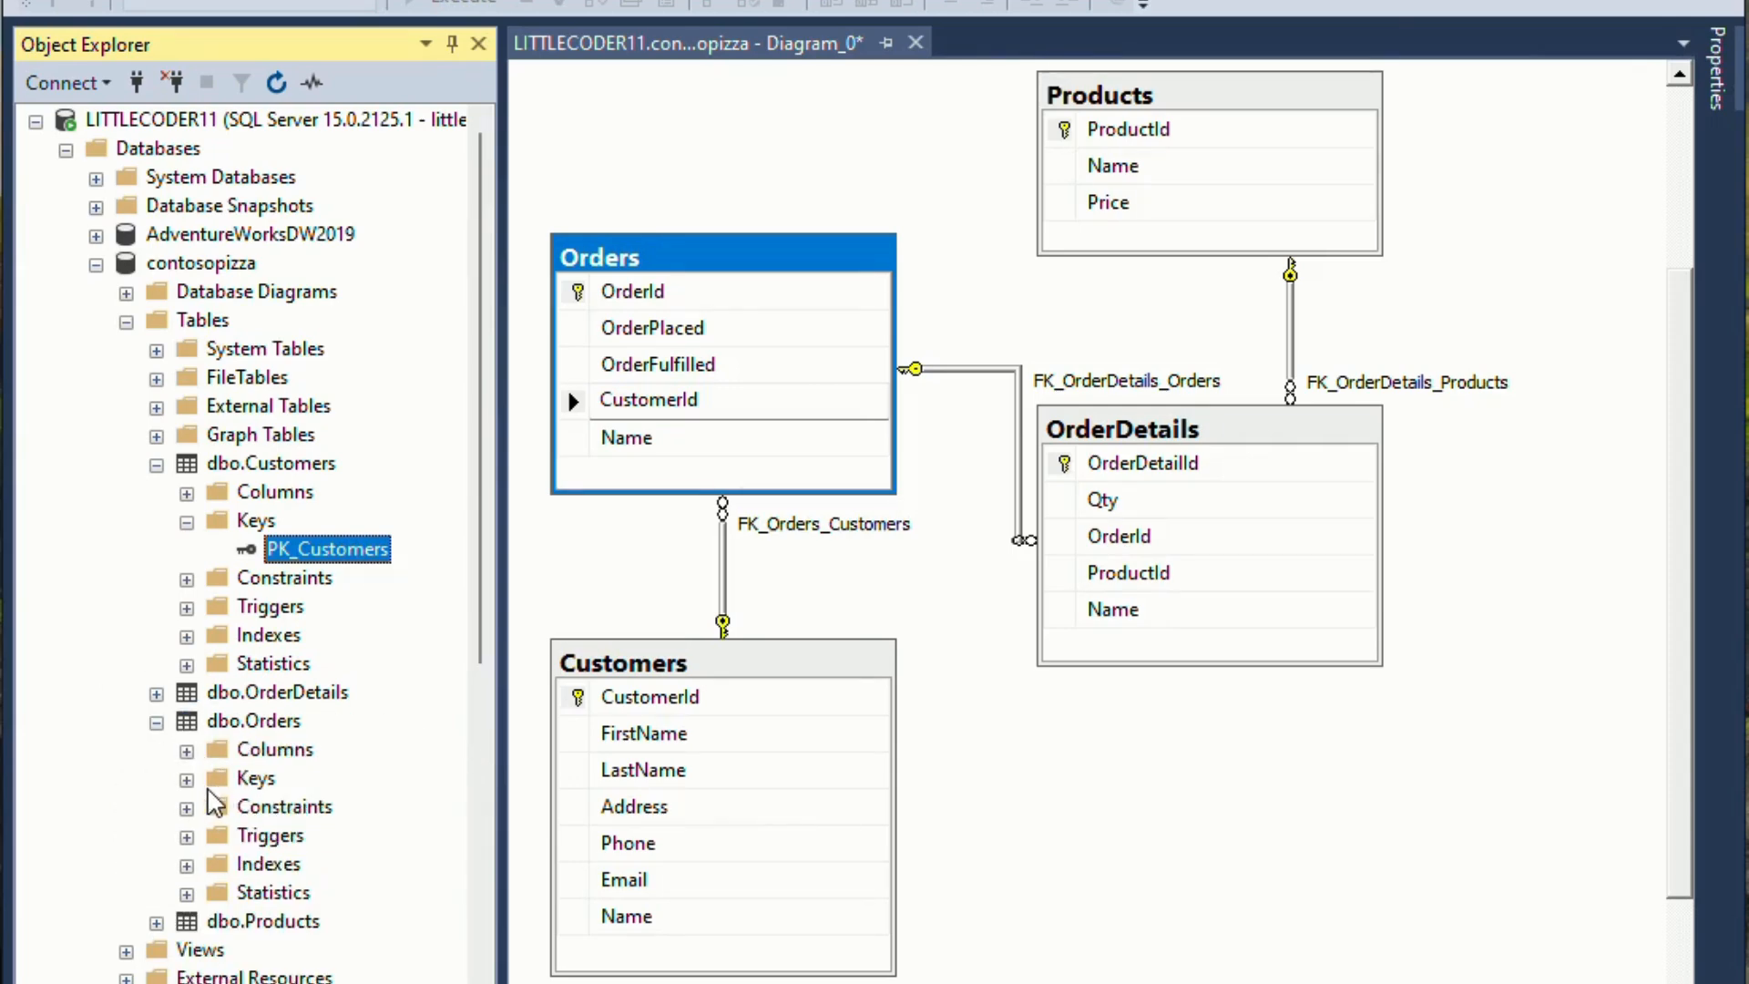
pyautogui.click(187, 780)
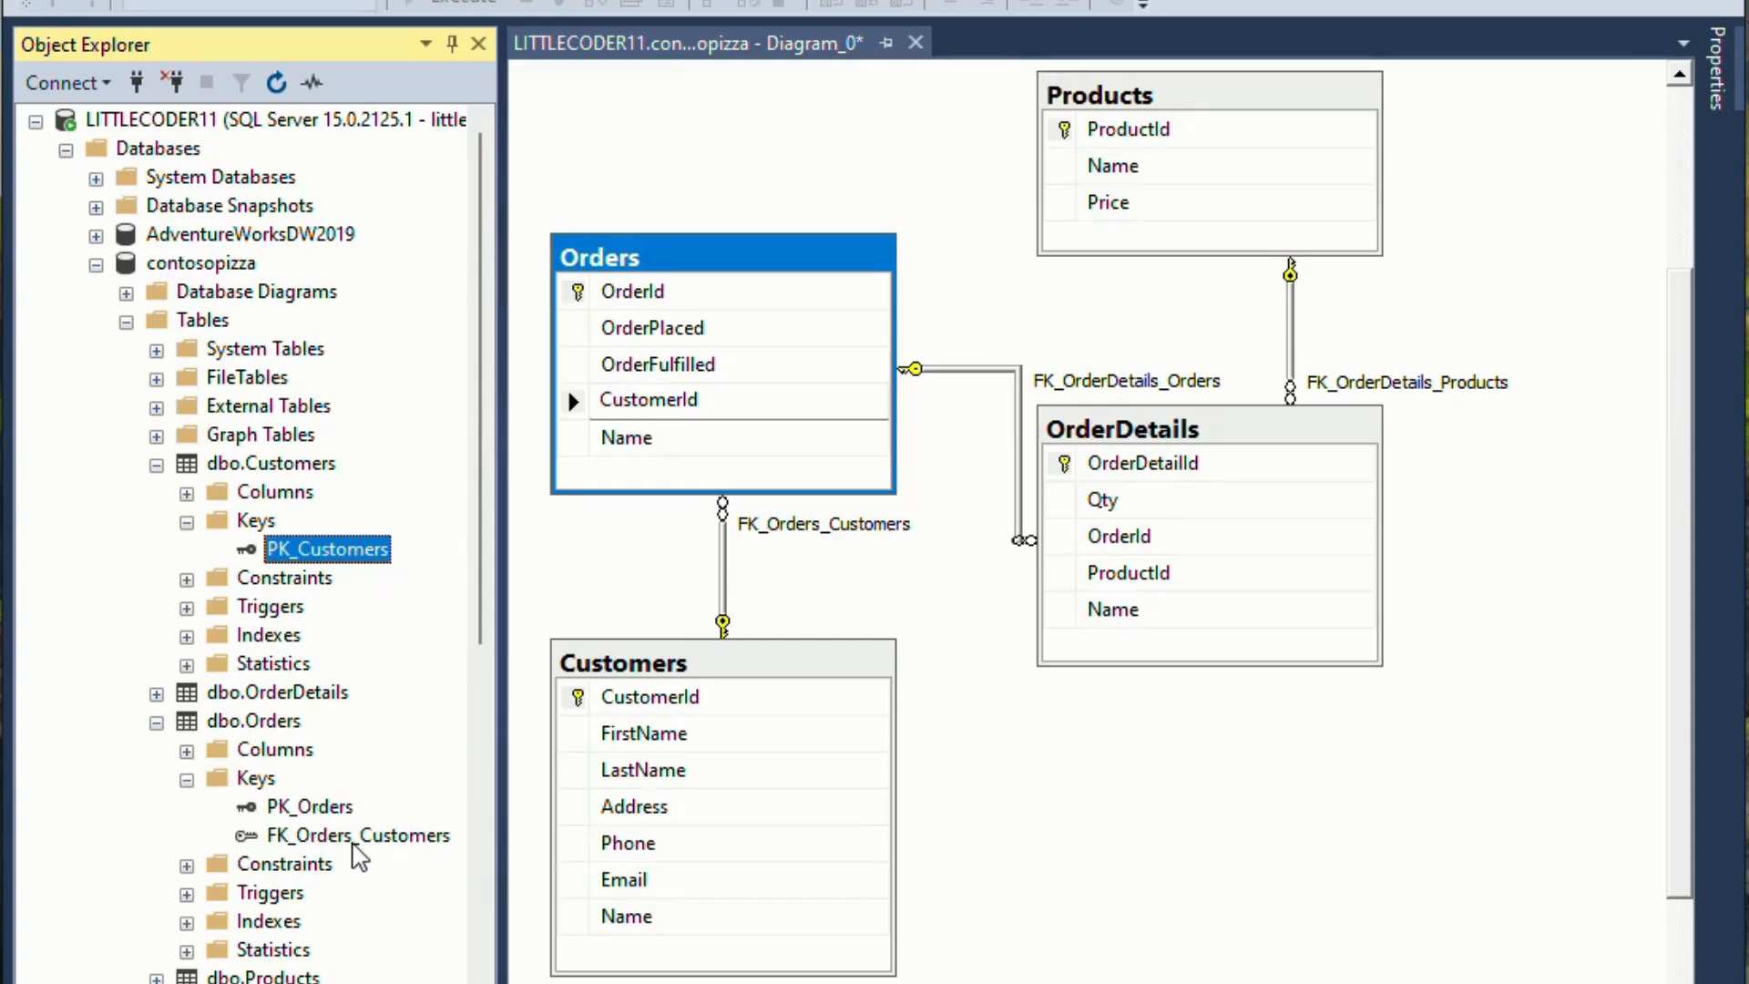
pyautogui.click(353, 842)
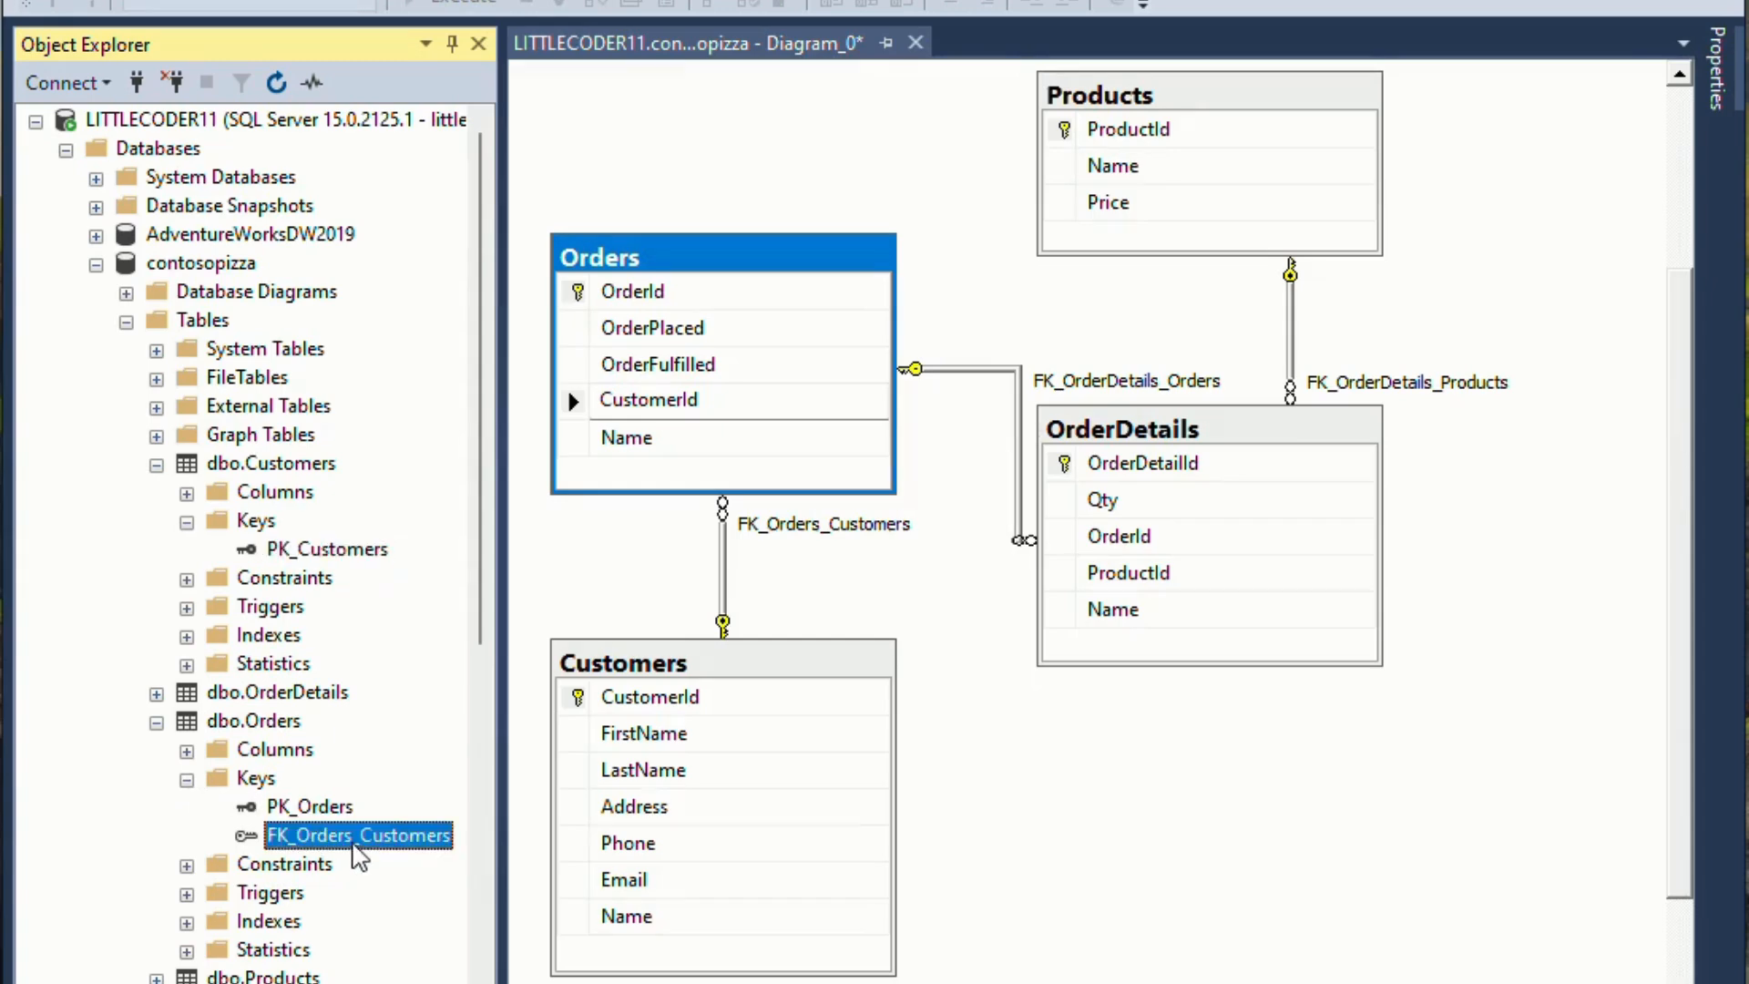
# Save the database diagram under the name myfirstdiagram
pyautogui.click(831, 551)
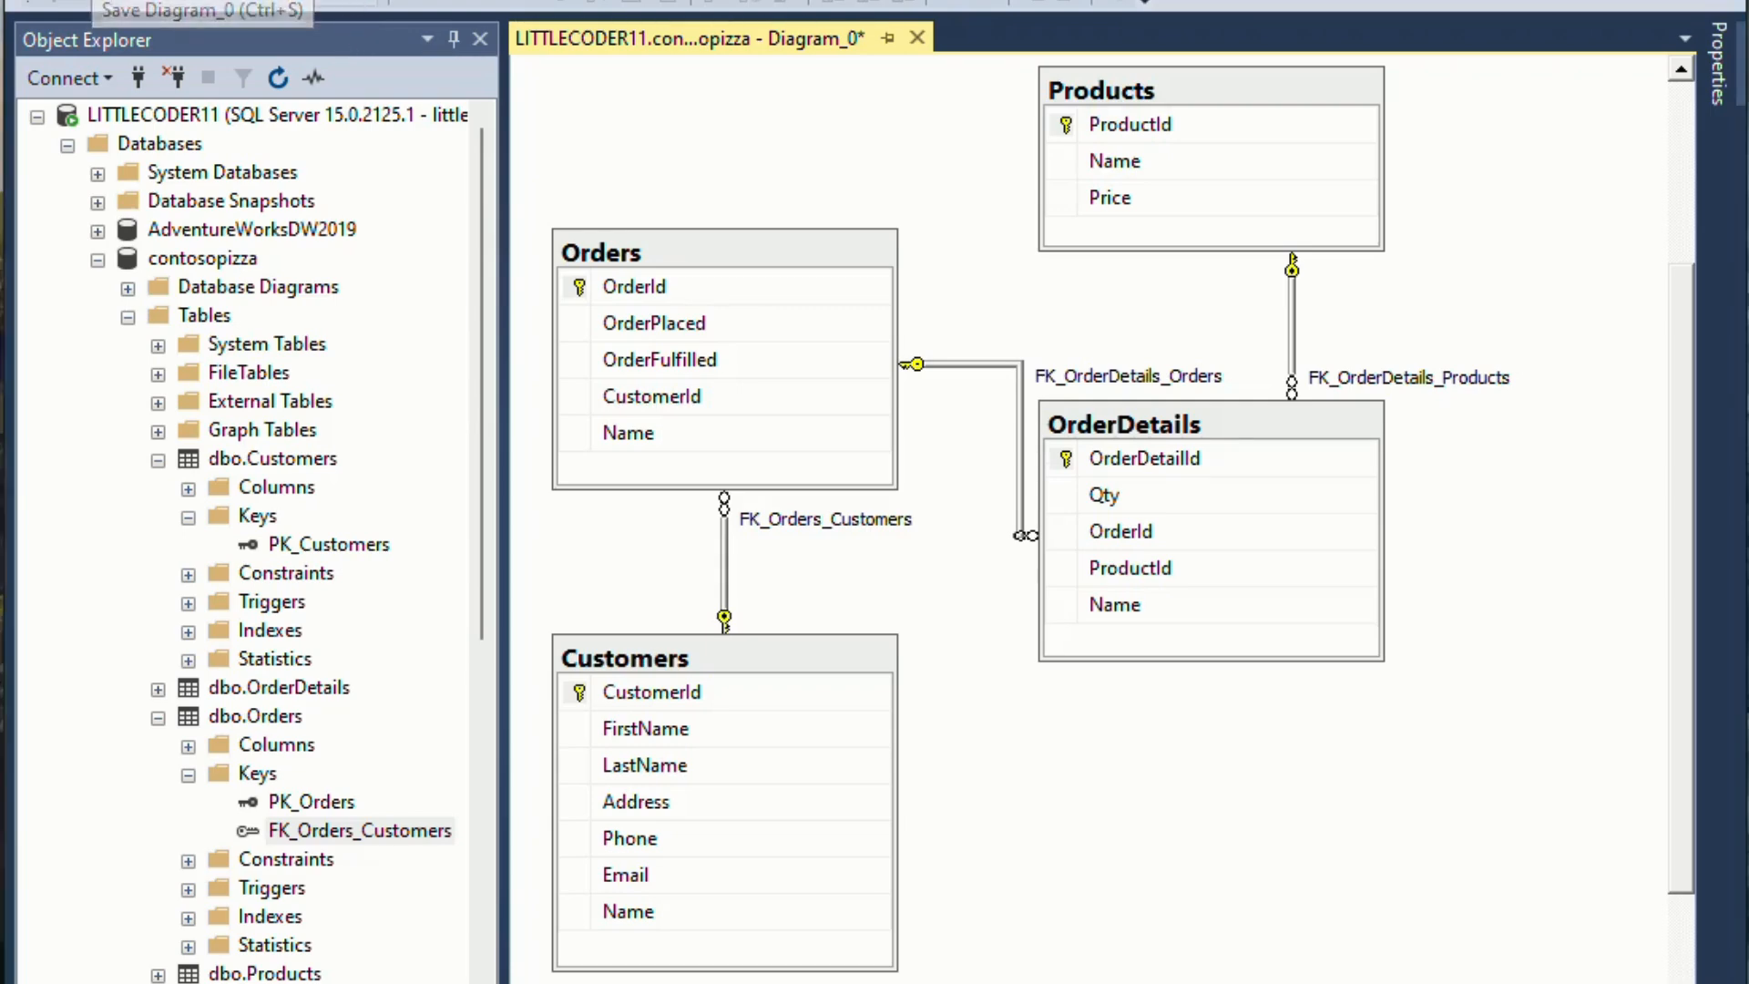
pyautogui.click(86, 3)
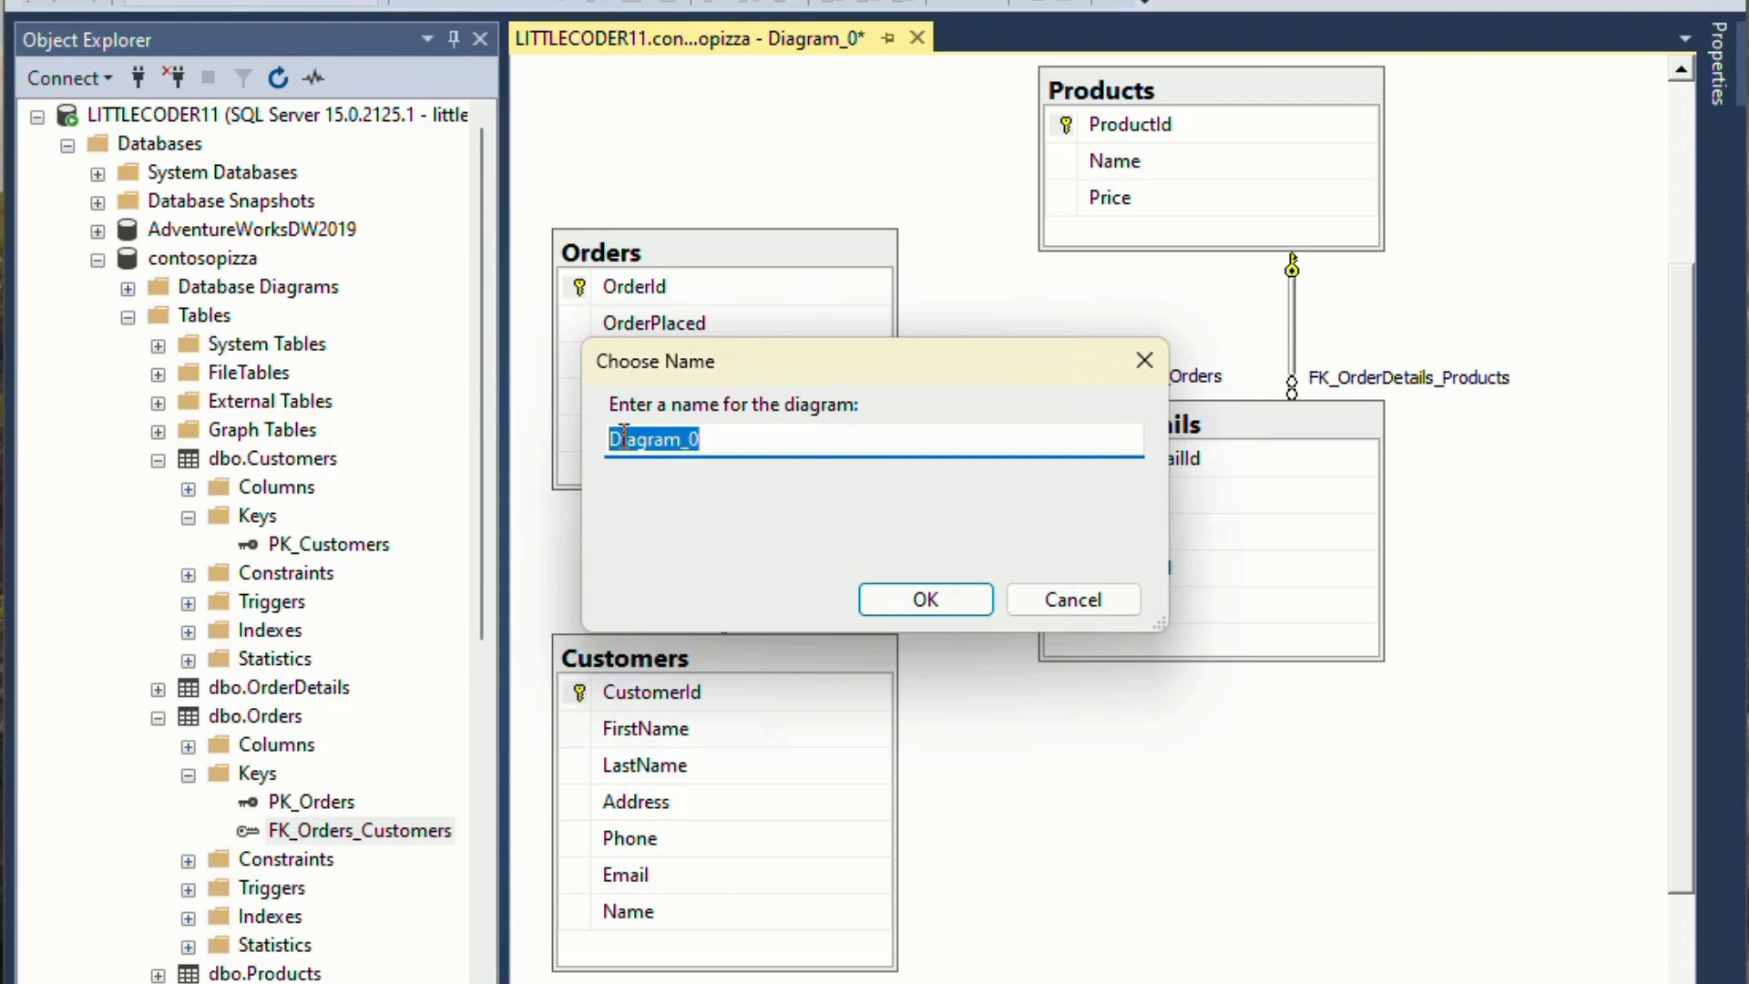
pyautogui.write('myfirstdiagram')
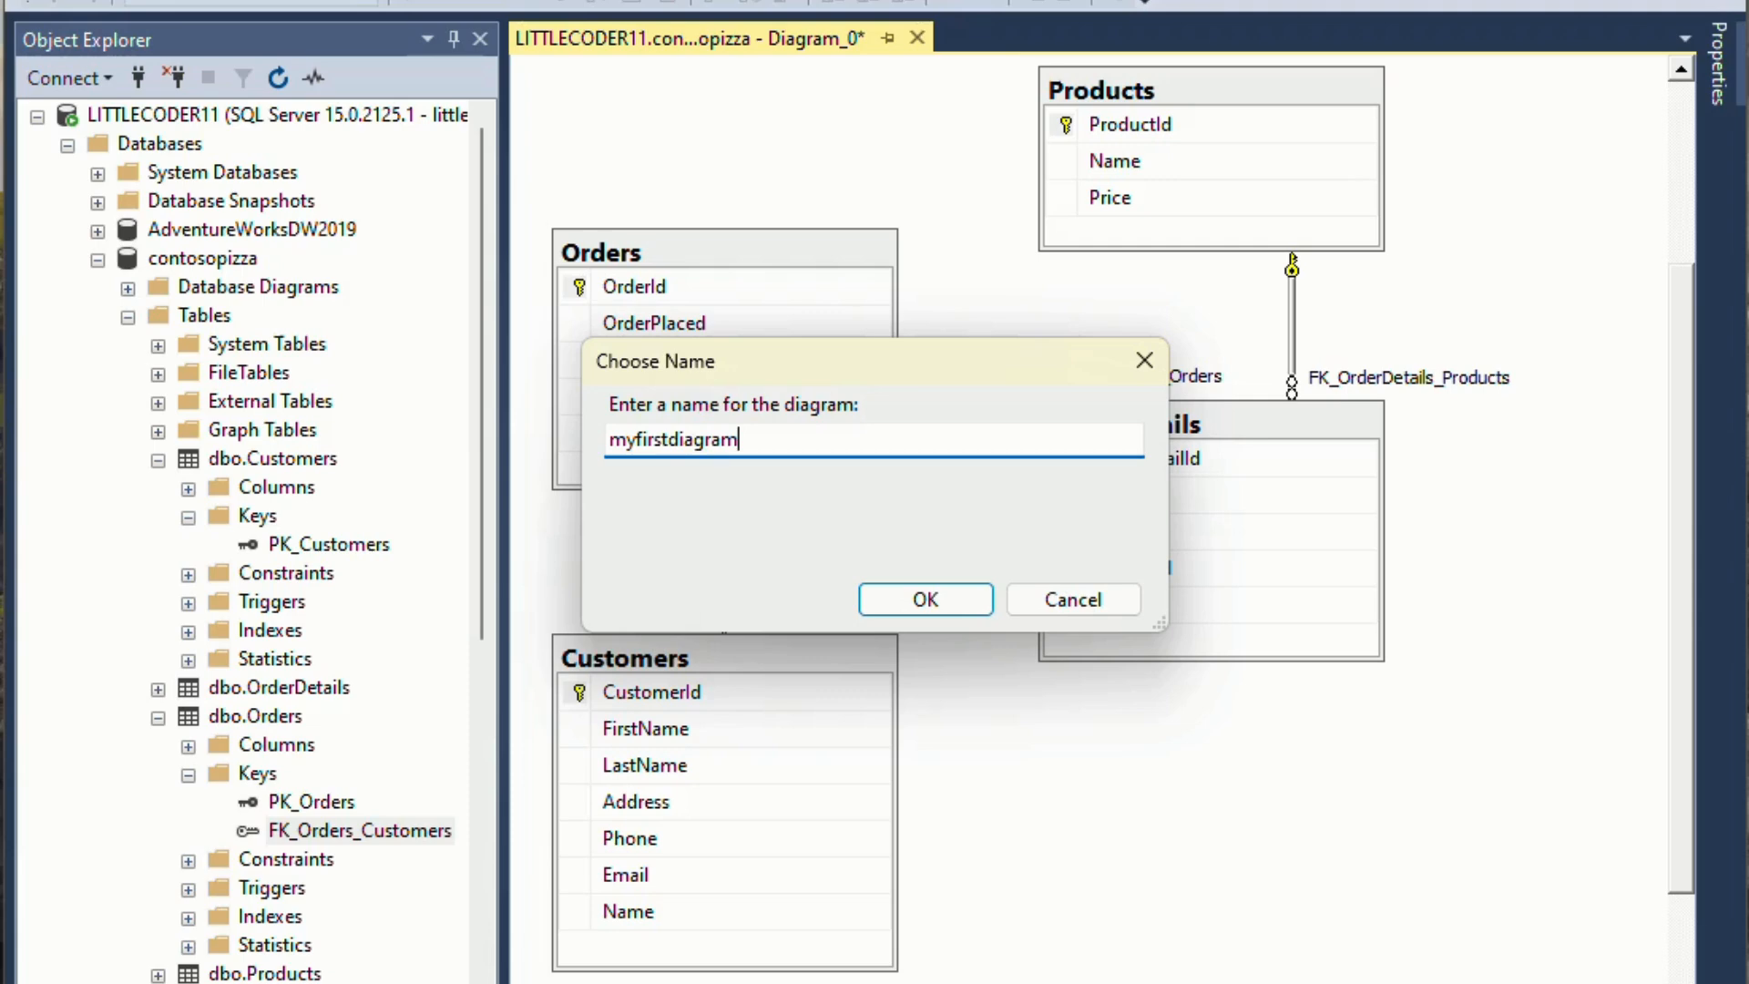
pyautogui.click(973, 603)
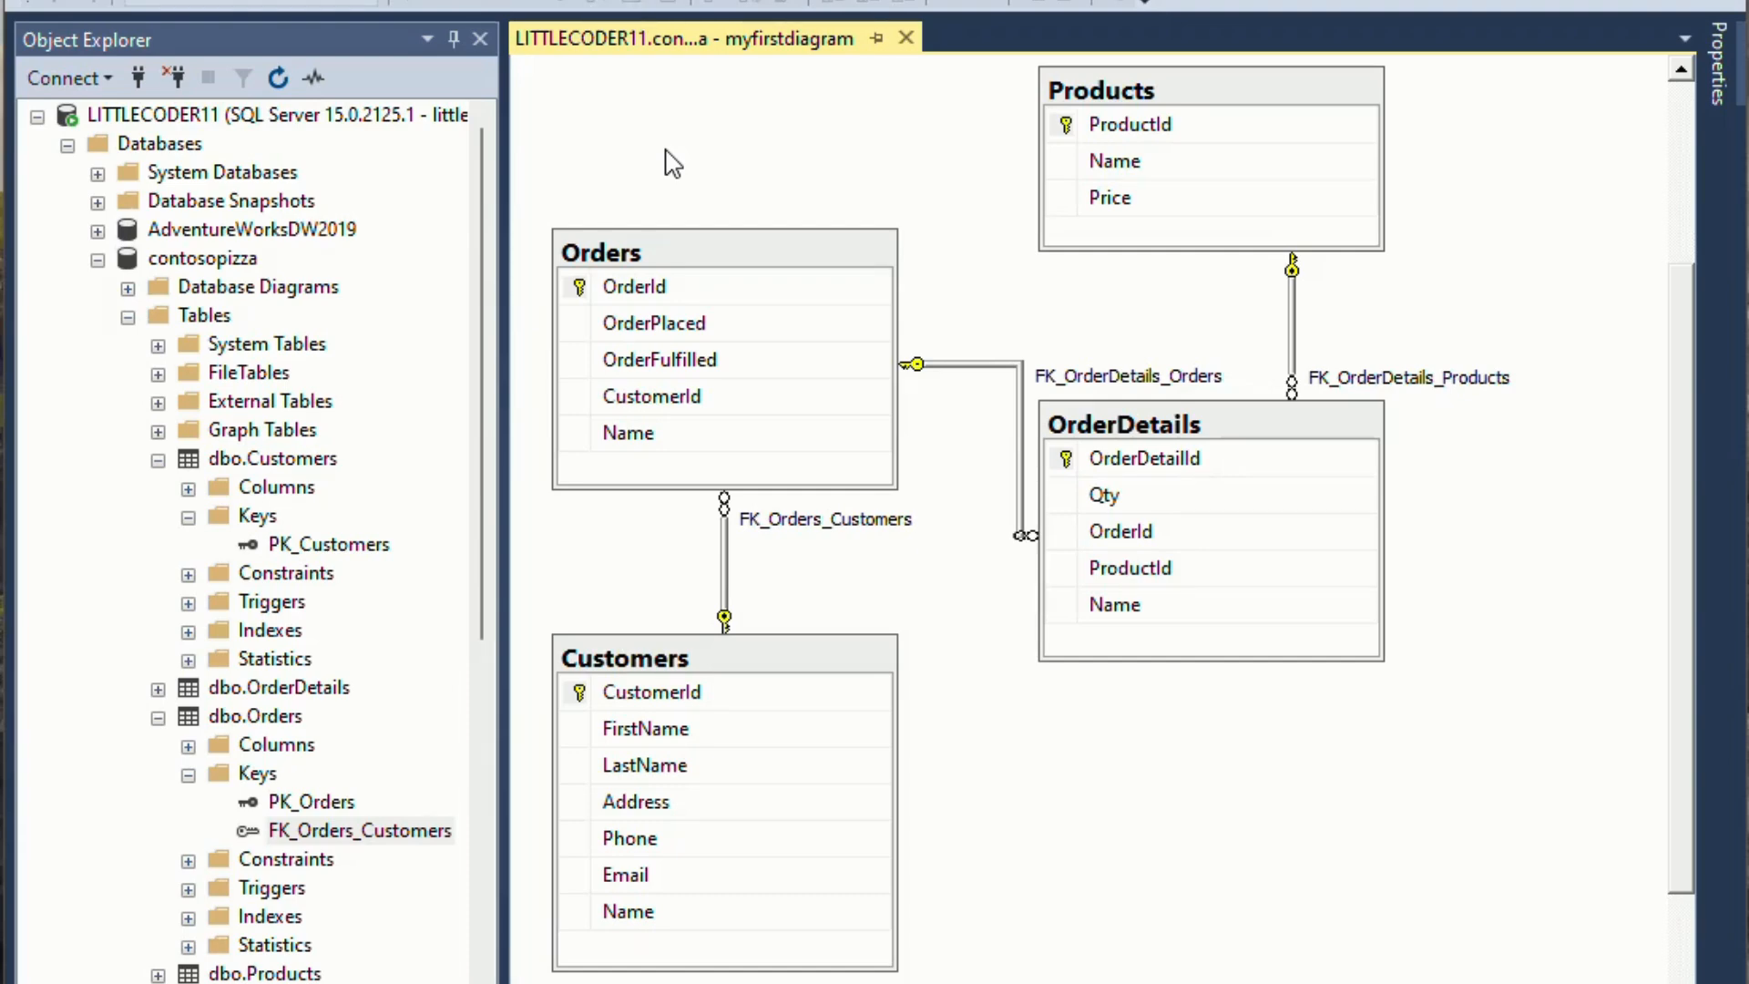
# Create a new table named Suppliers directly in the diagram
pyautogui.rightClick(728, 143)
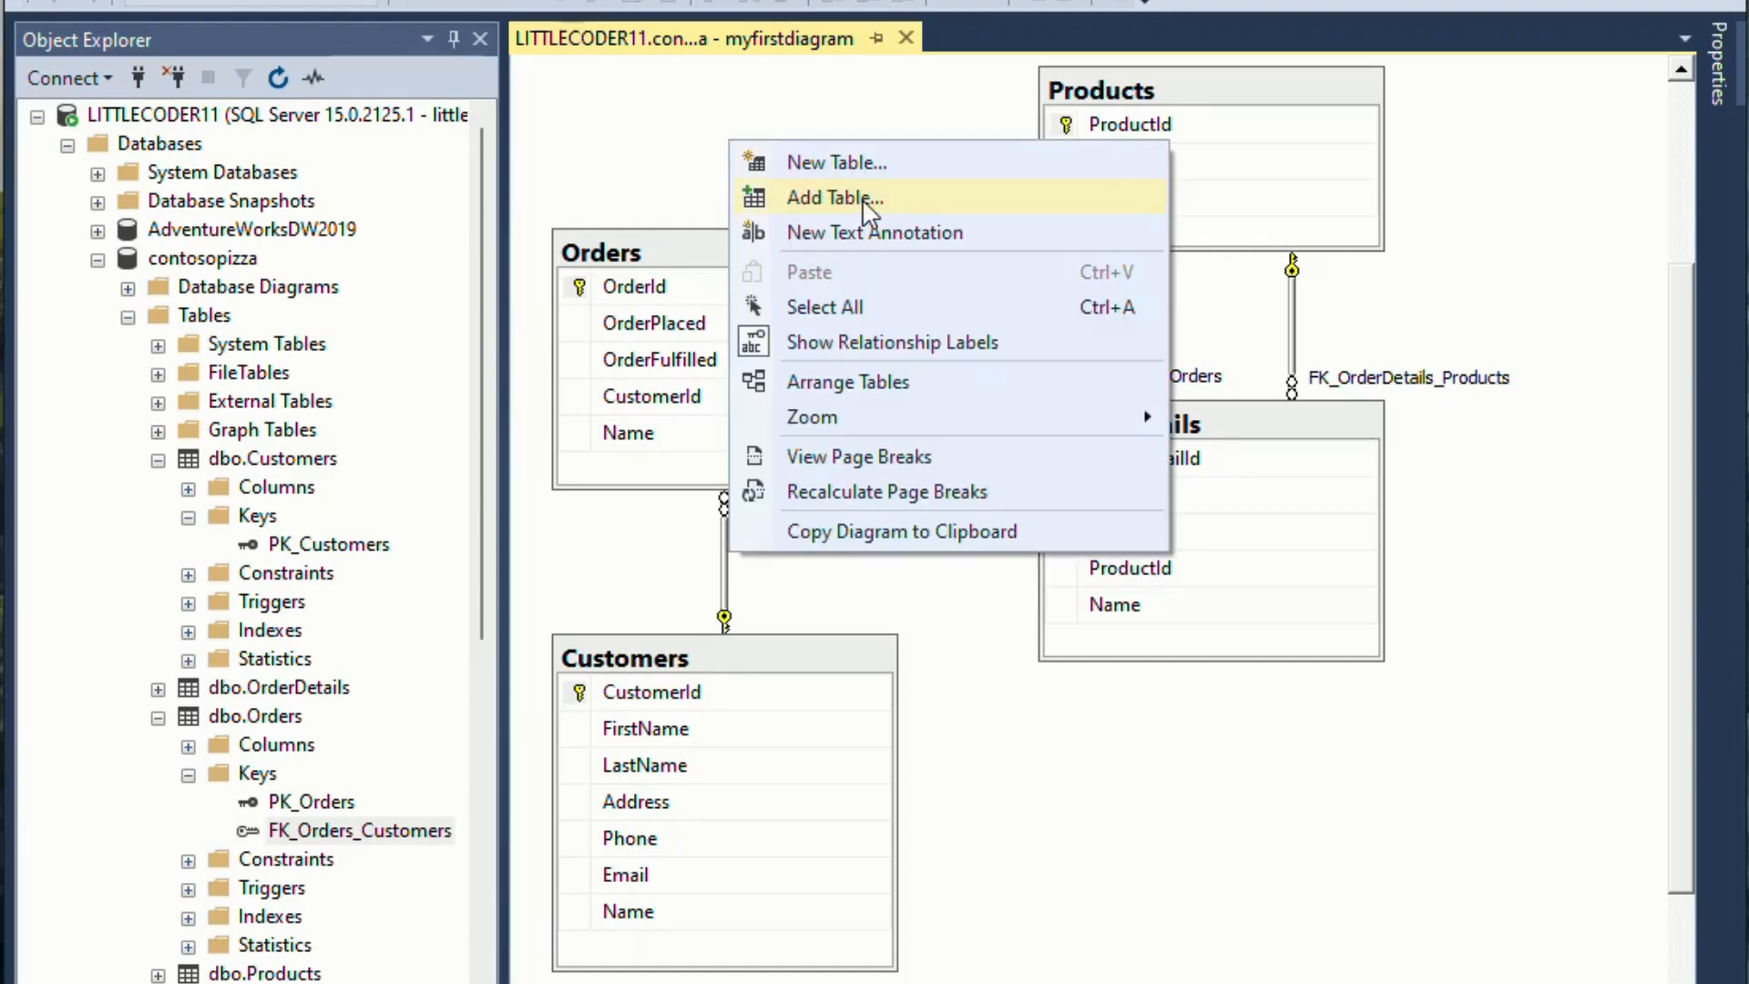
pyautogui.click(931, 166)
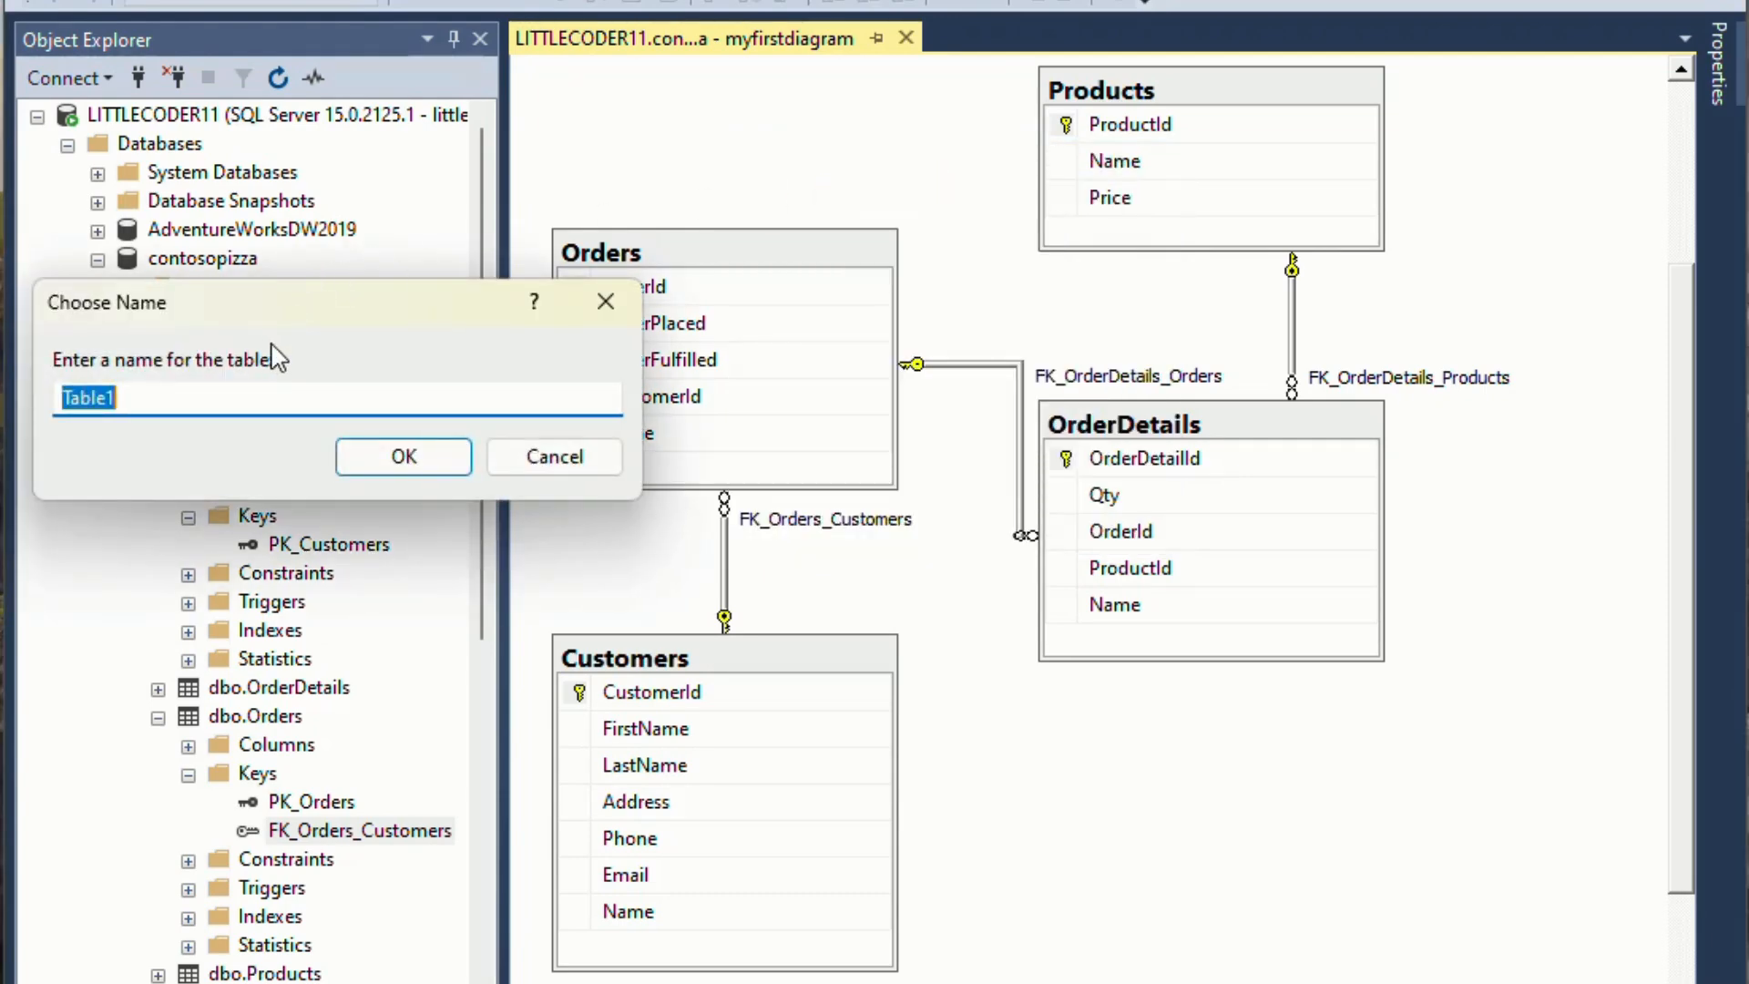
pyautogui.moveTo(332, 292); pyautogui.dragTo(658, 291)
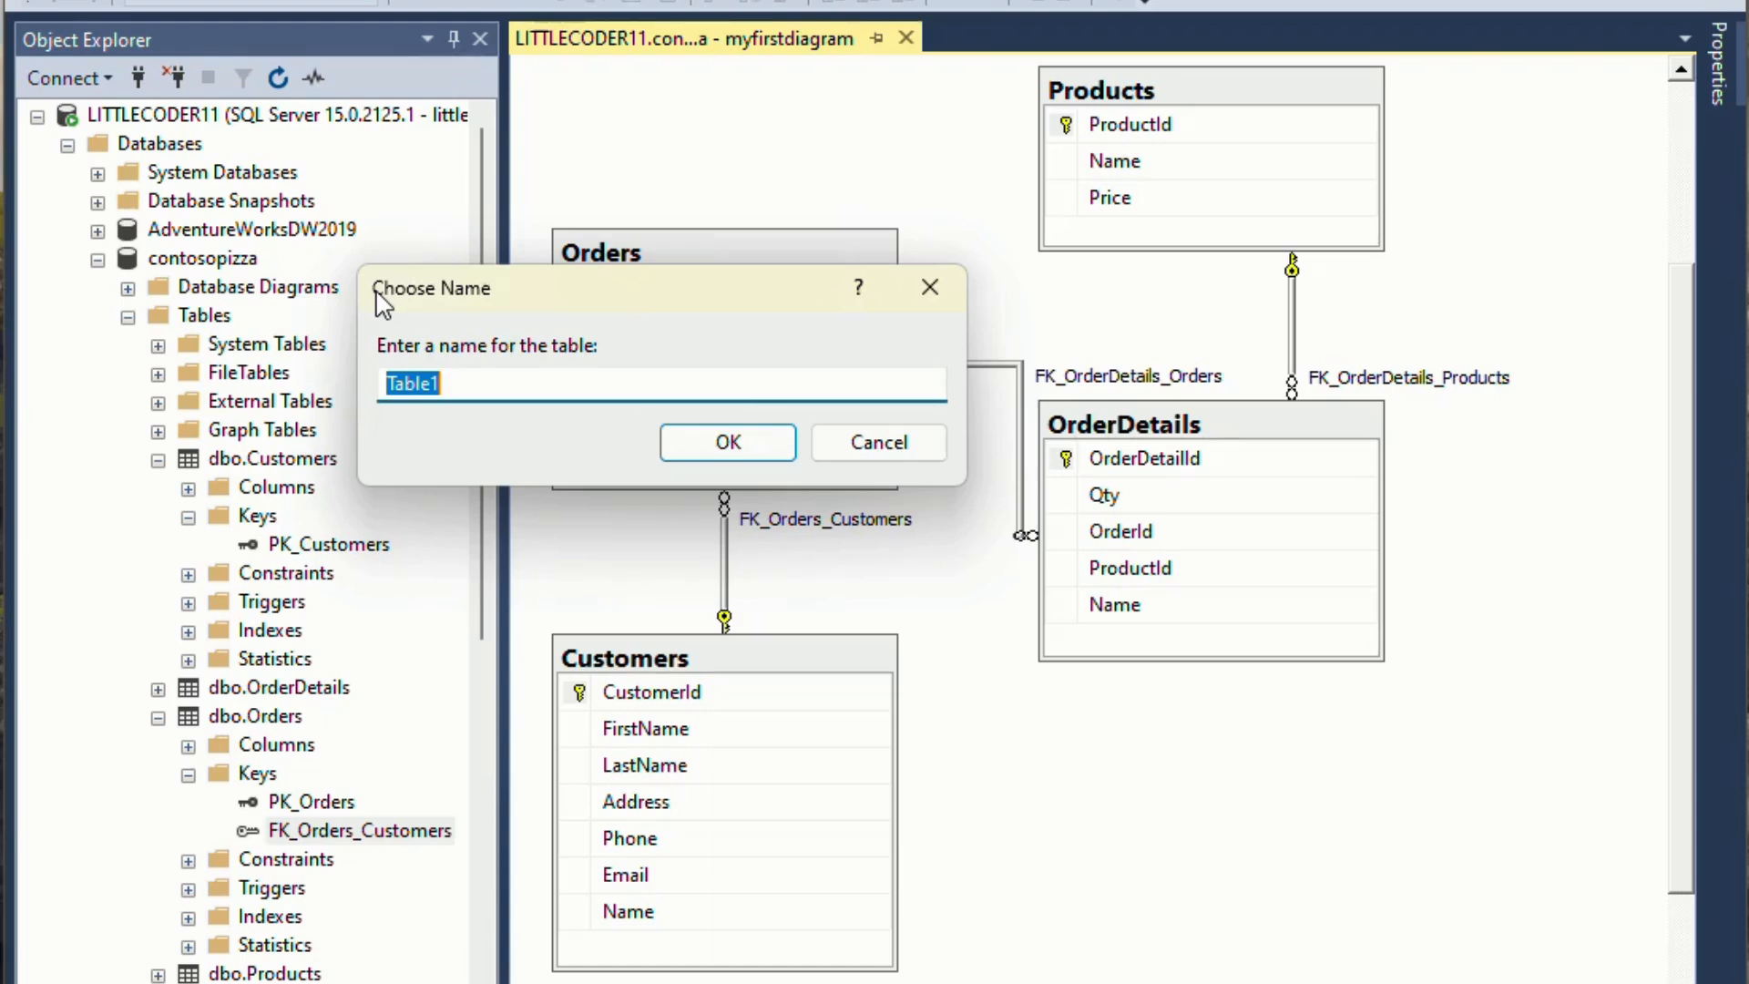
pyautogui.write('Suppliers')
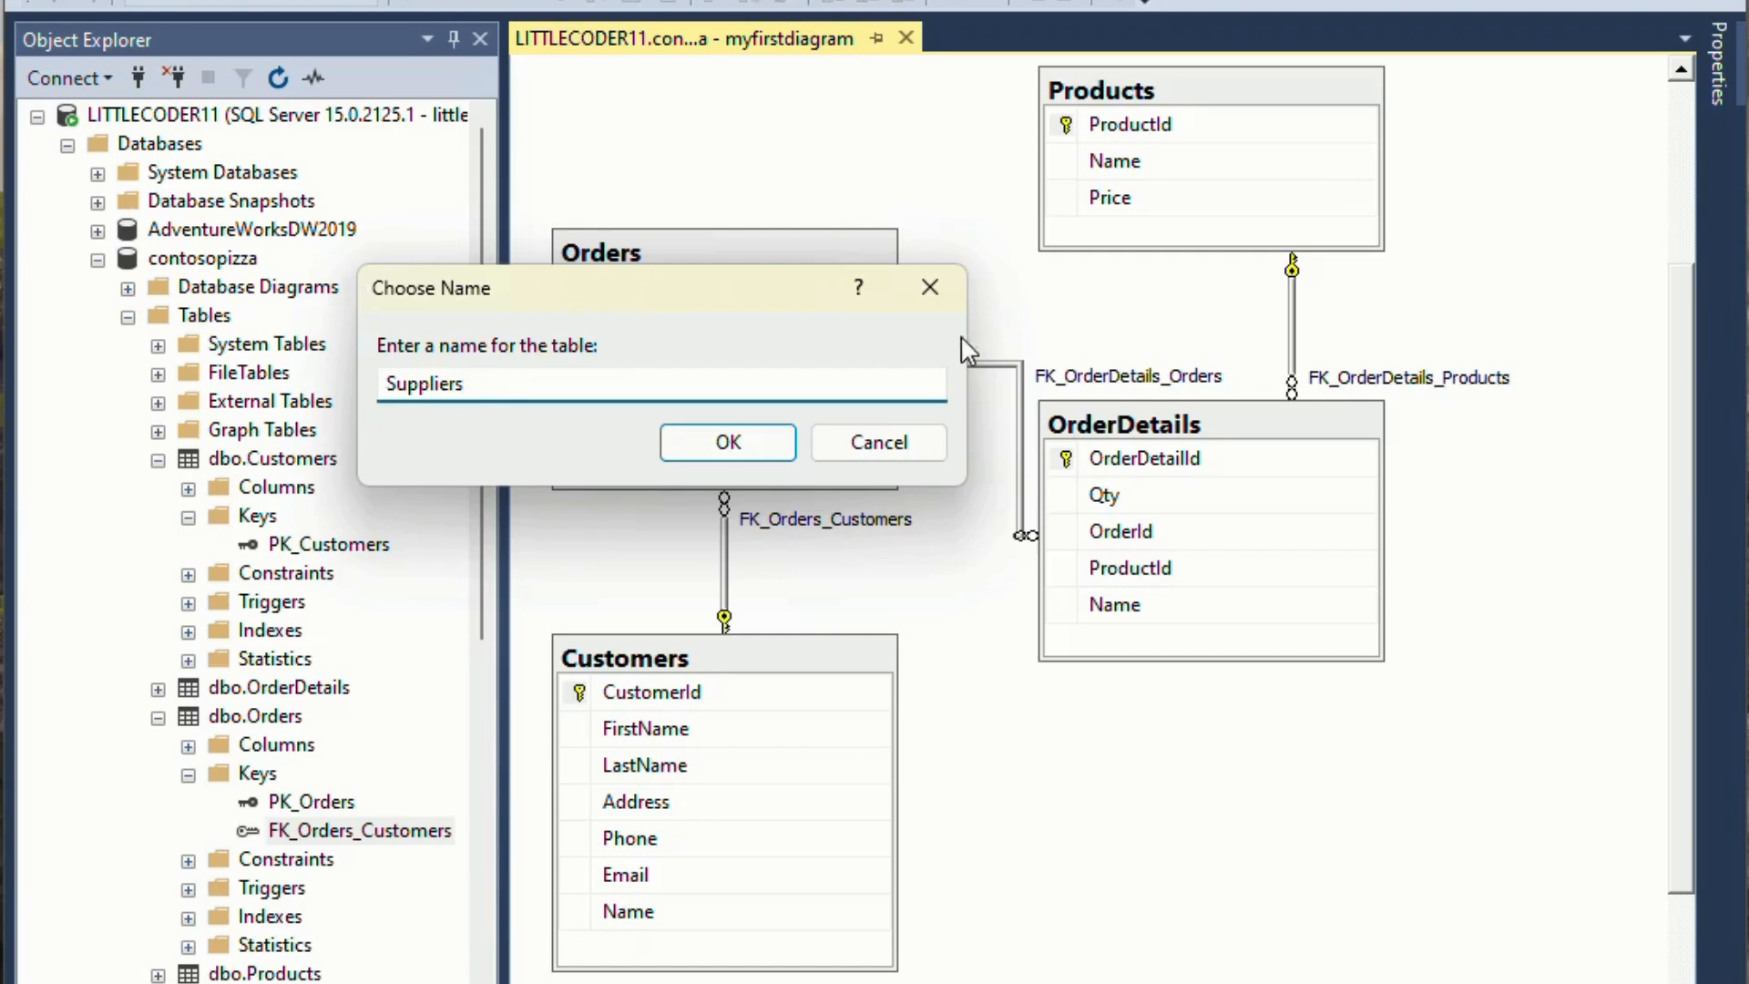
pyautogui.click(729, 443)
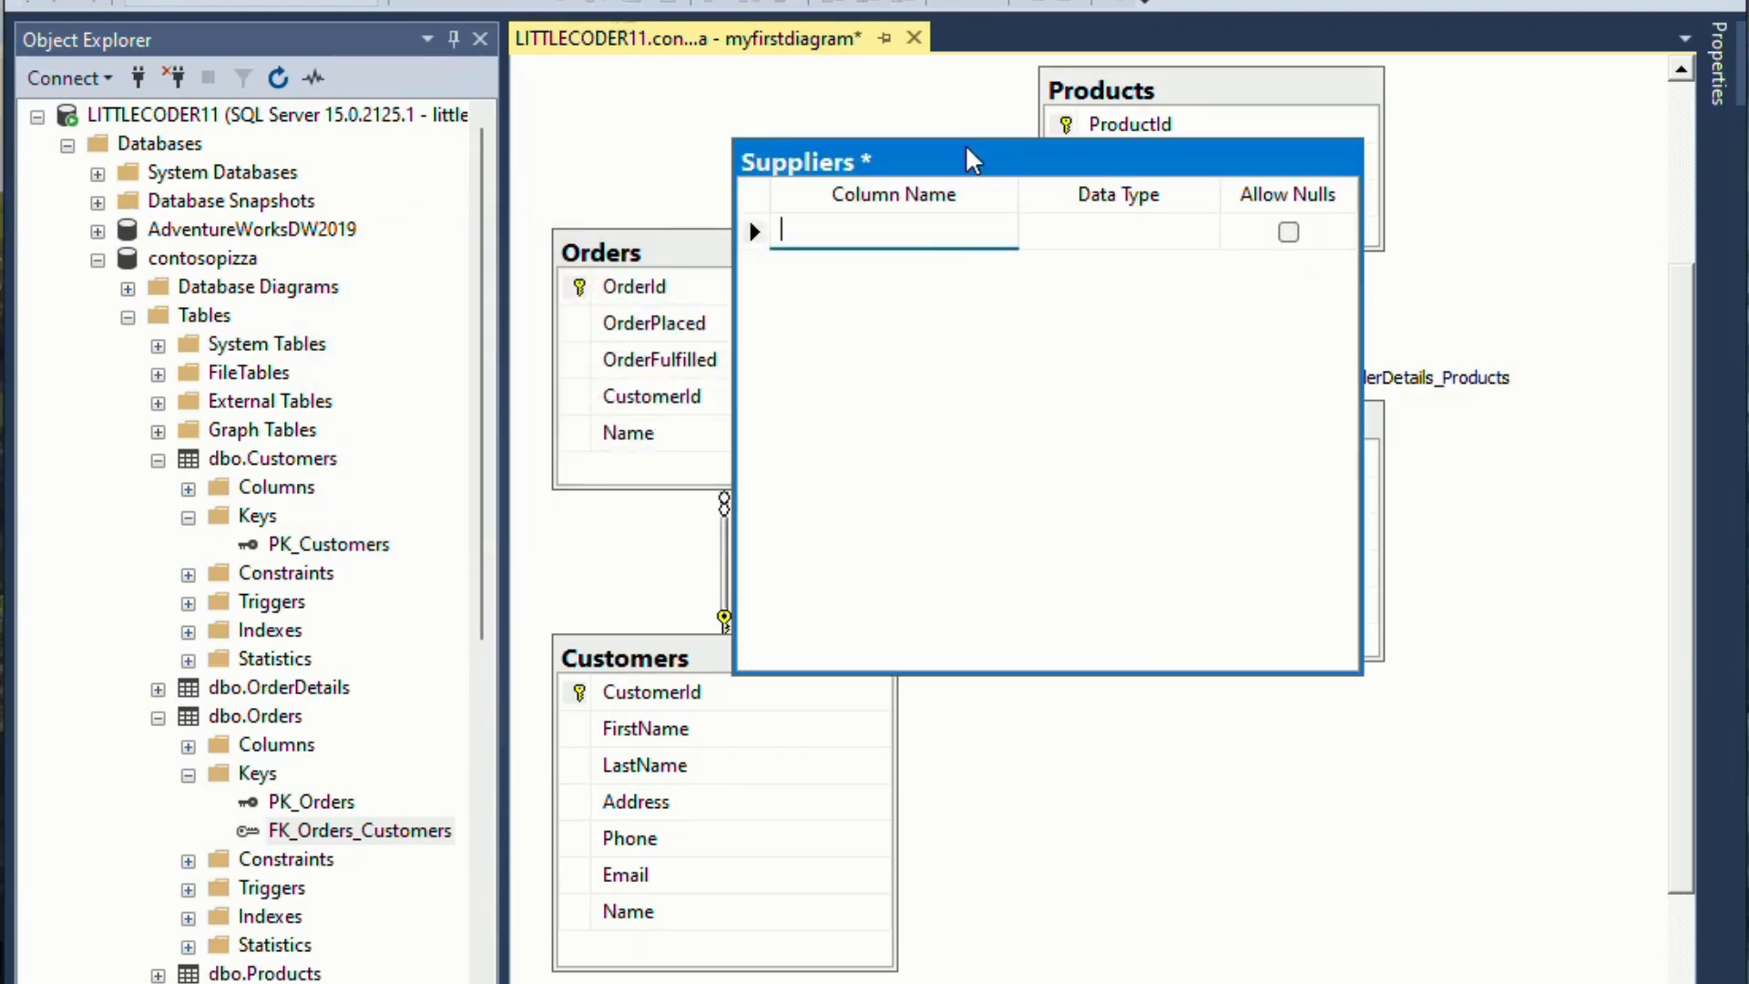
pyautogui.moveTo(950, 156); pyautogui.dragTo(940, 167)
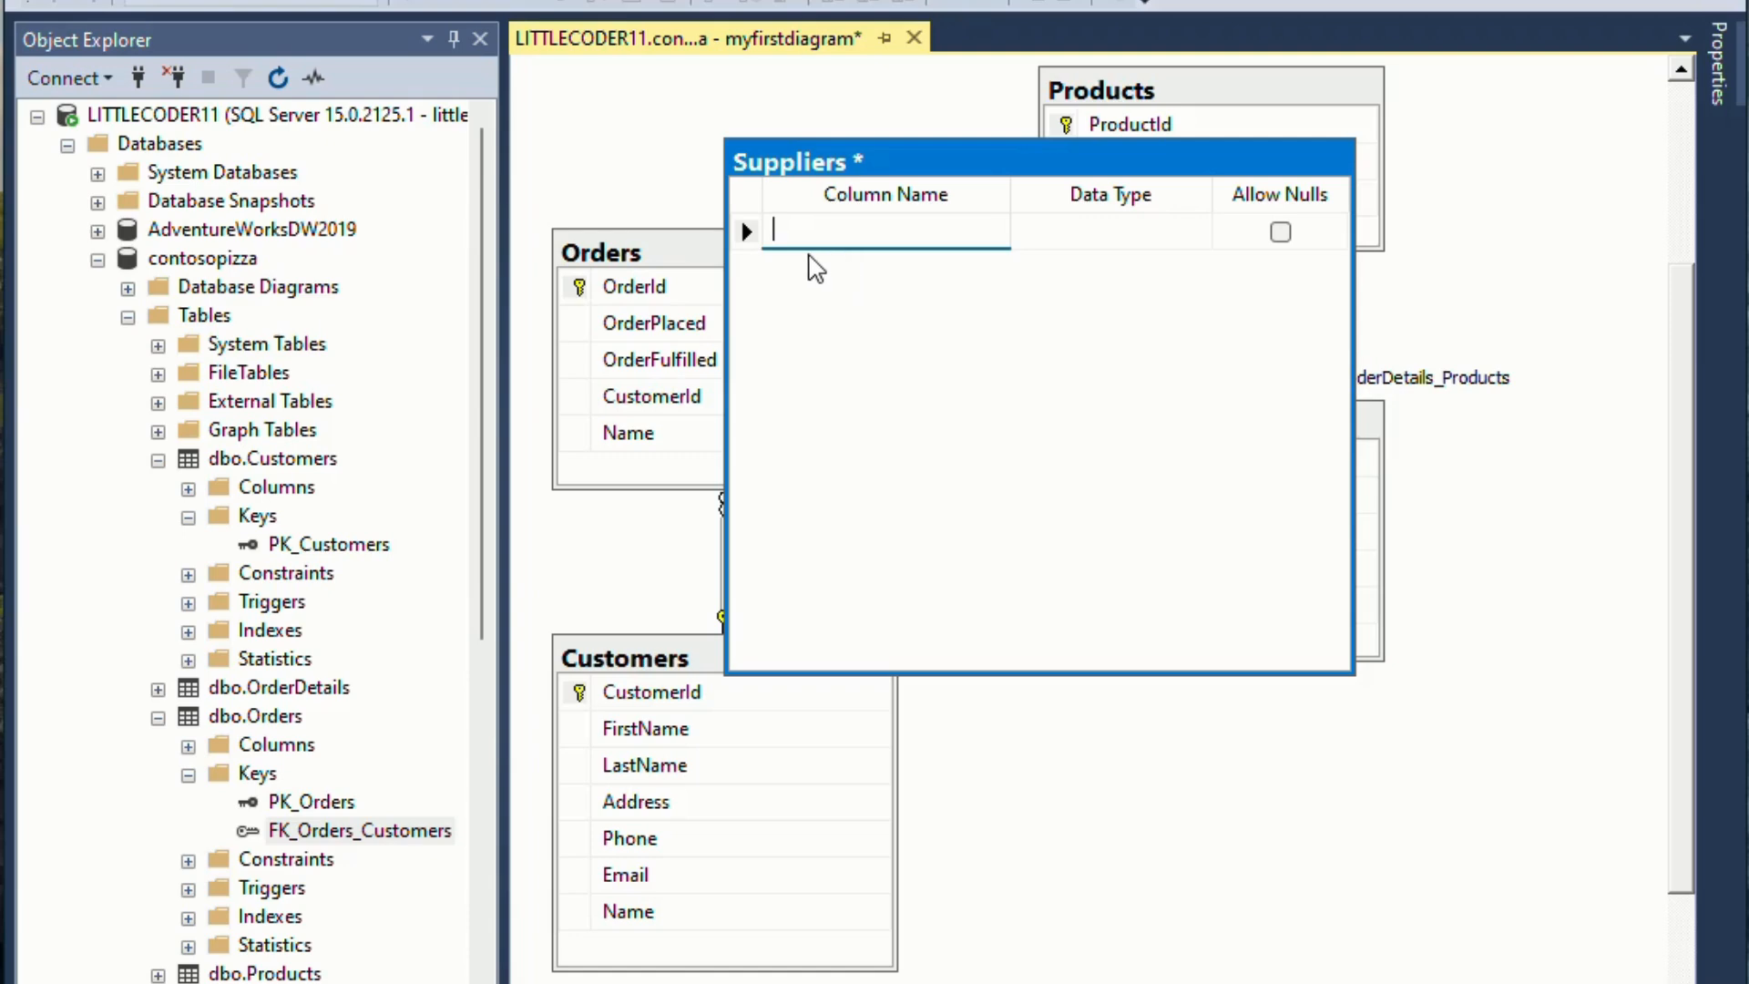
# Add a SupplierId column of data type int to the Suppliers table and set it as the primary key
pyautogui.write('SupplierId')
pyautogui.press('Tab')
pyautogui.write('int')
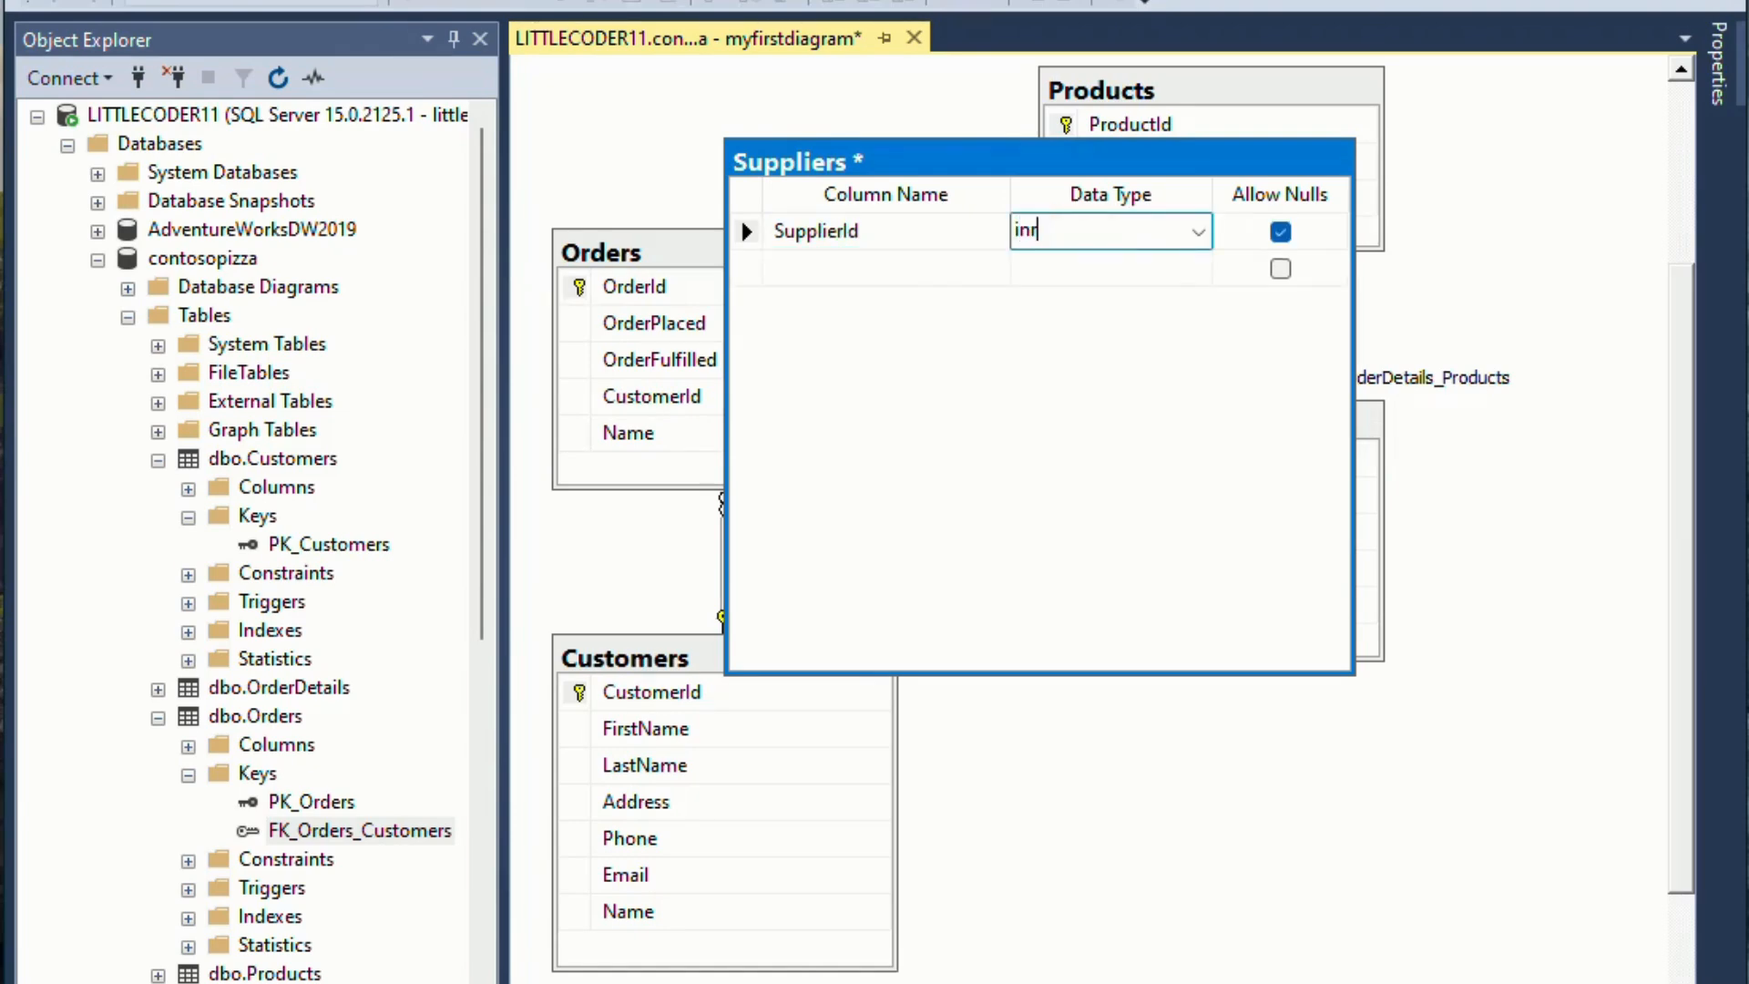
pyautogui.press('BackSpace')
pyautogui.write('t')
pyautogui.click(796, 372)
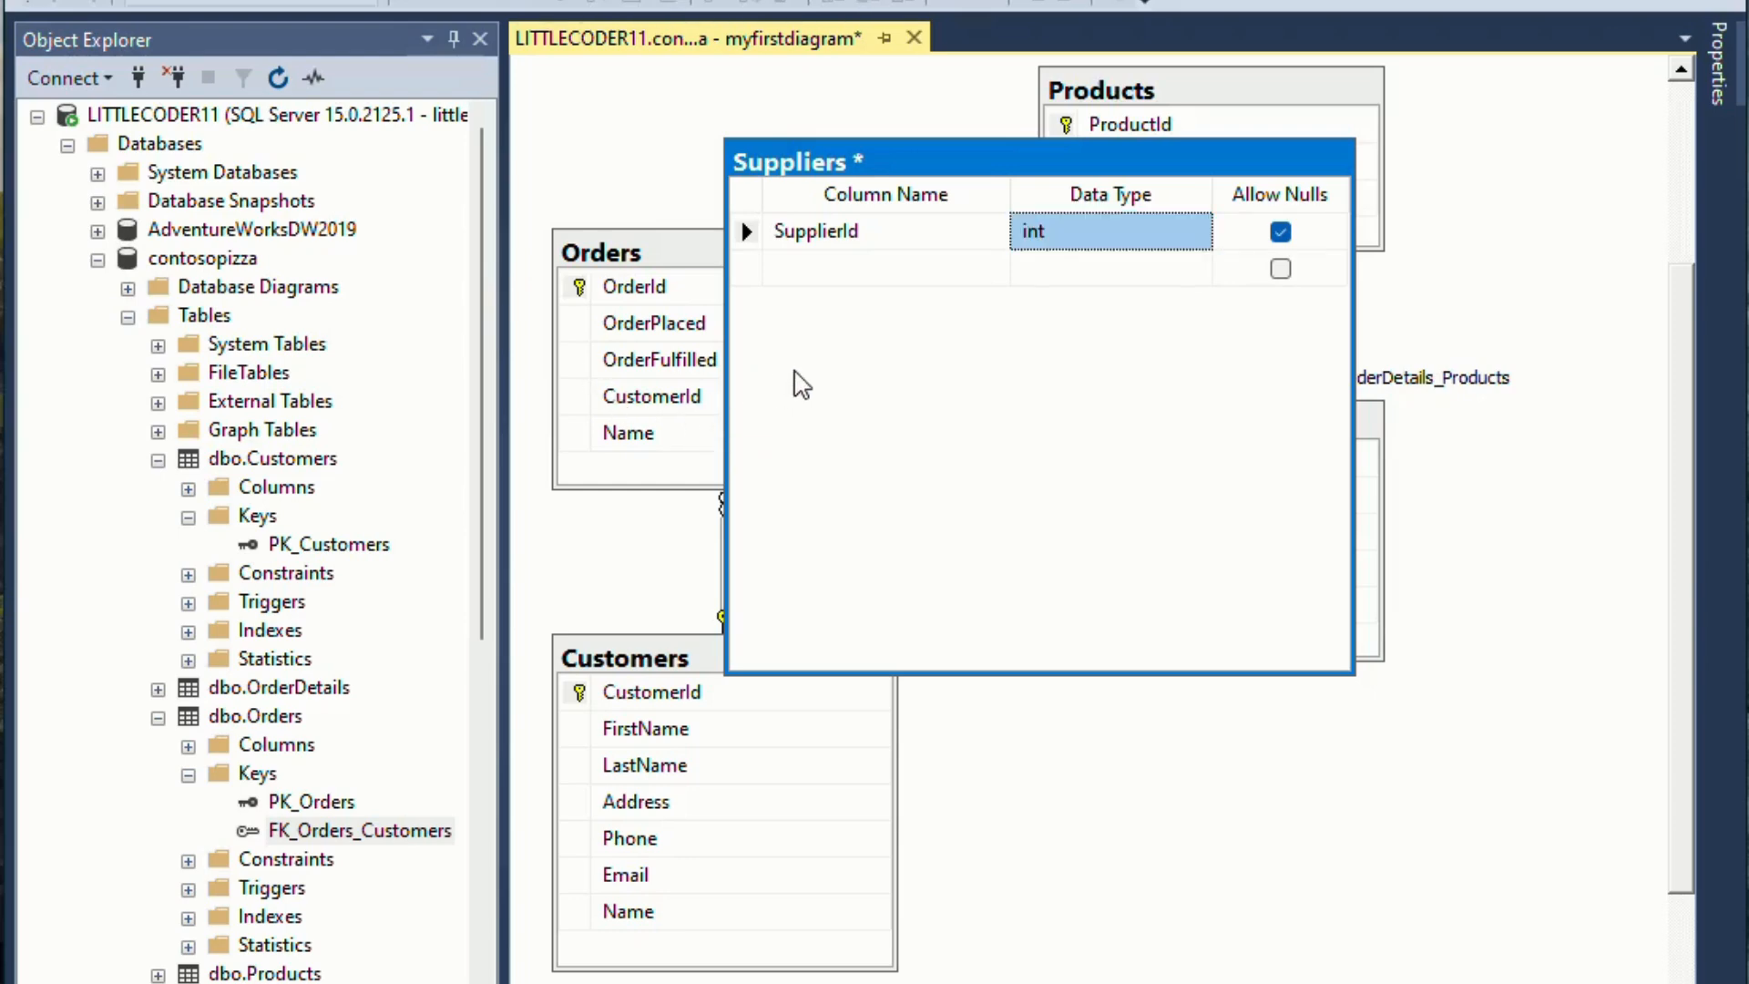
pyautogui.rightClick(750, 235)
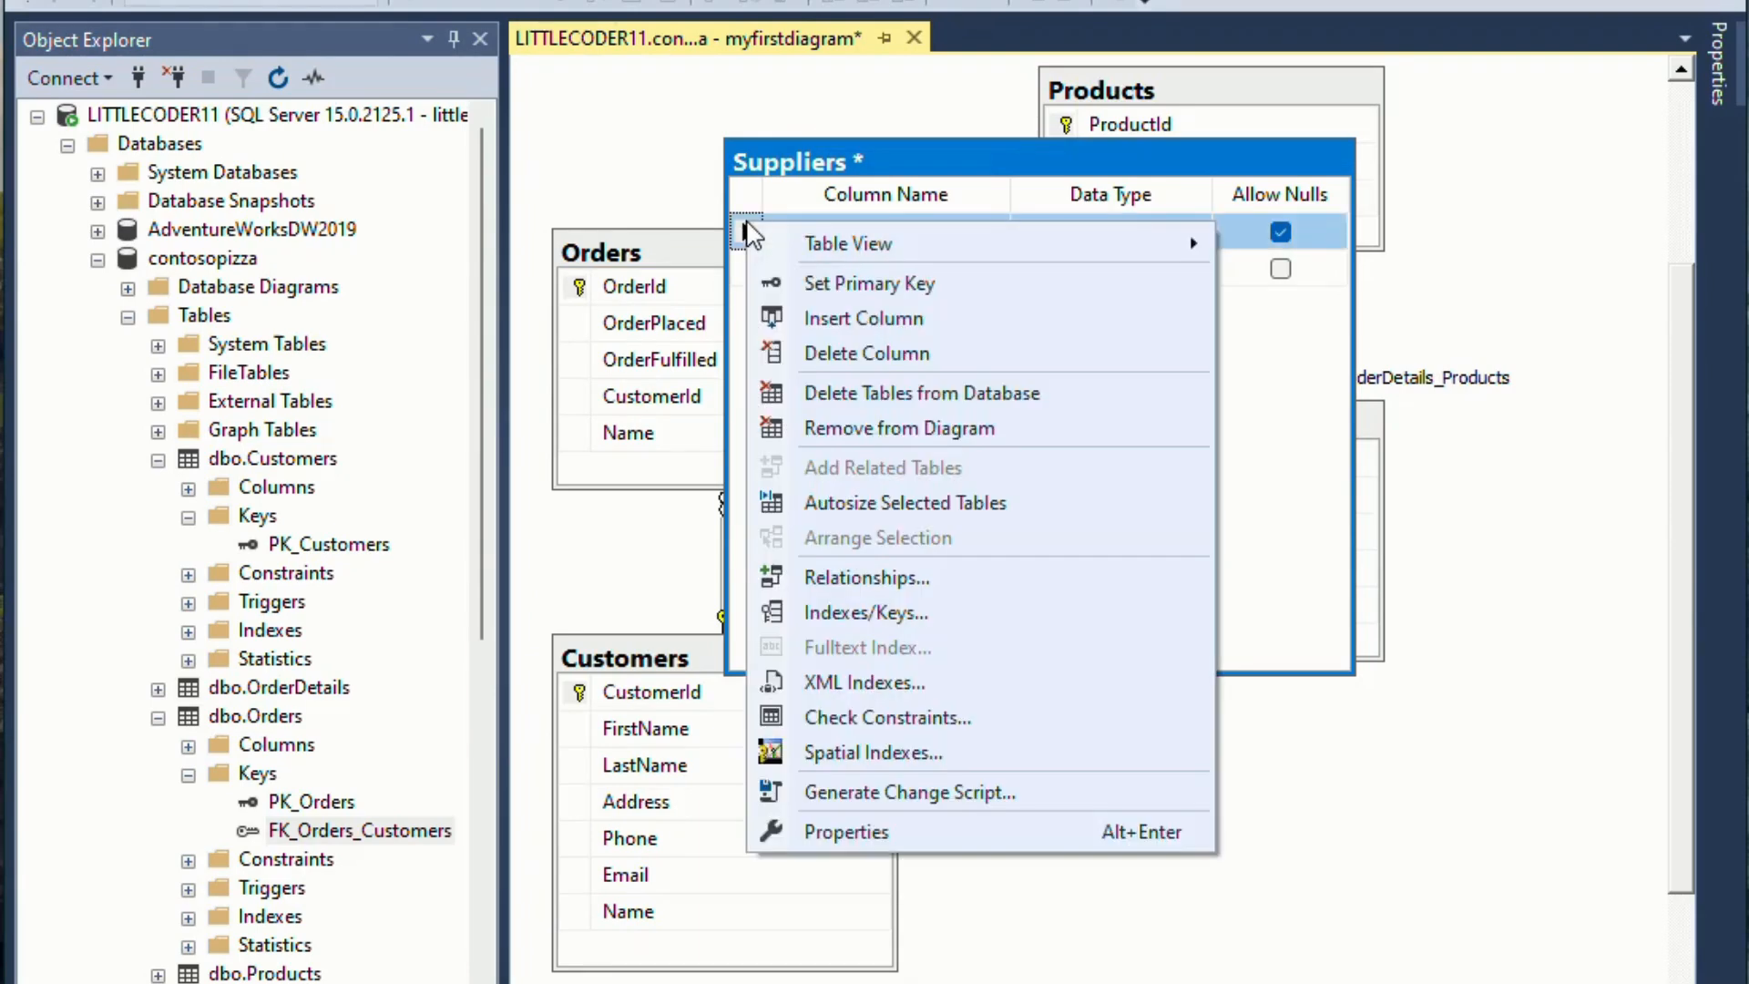
pyautogui.click(856, 288)
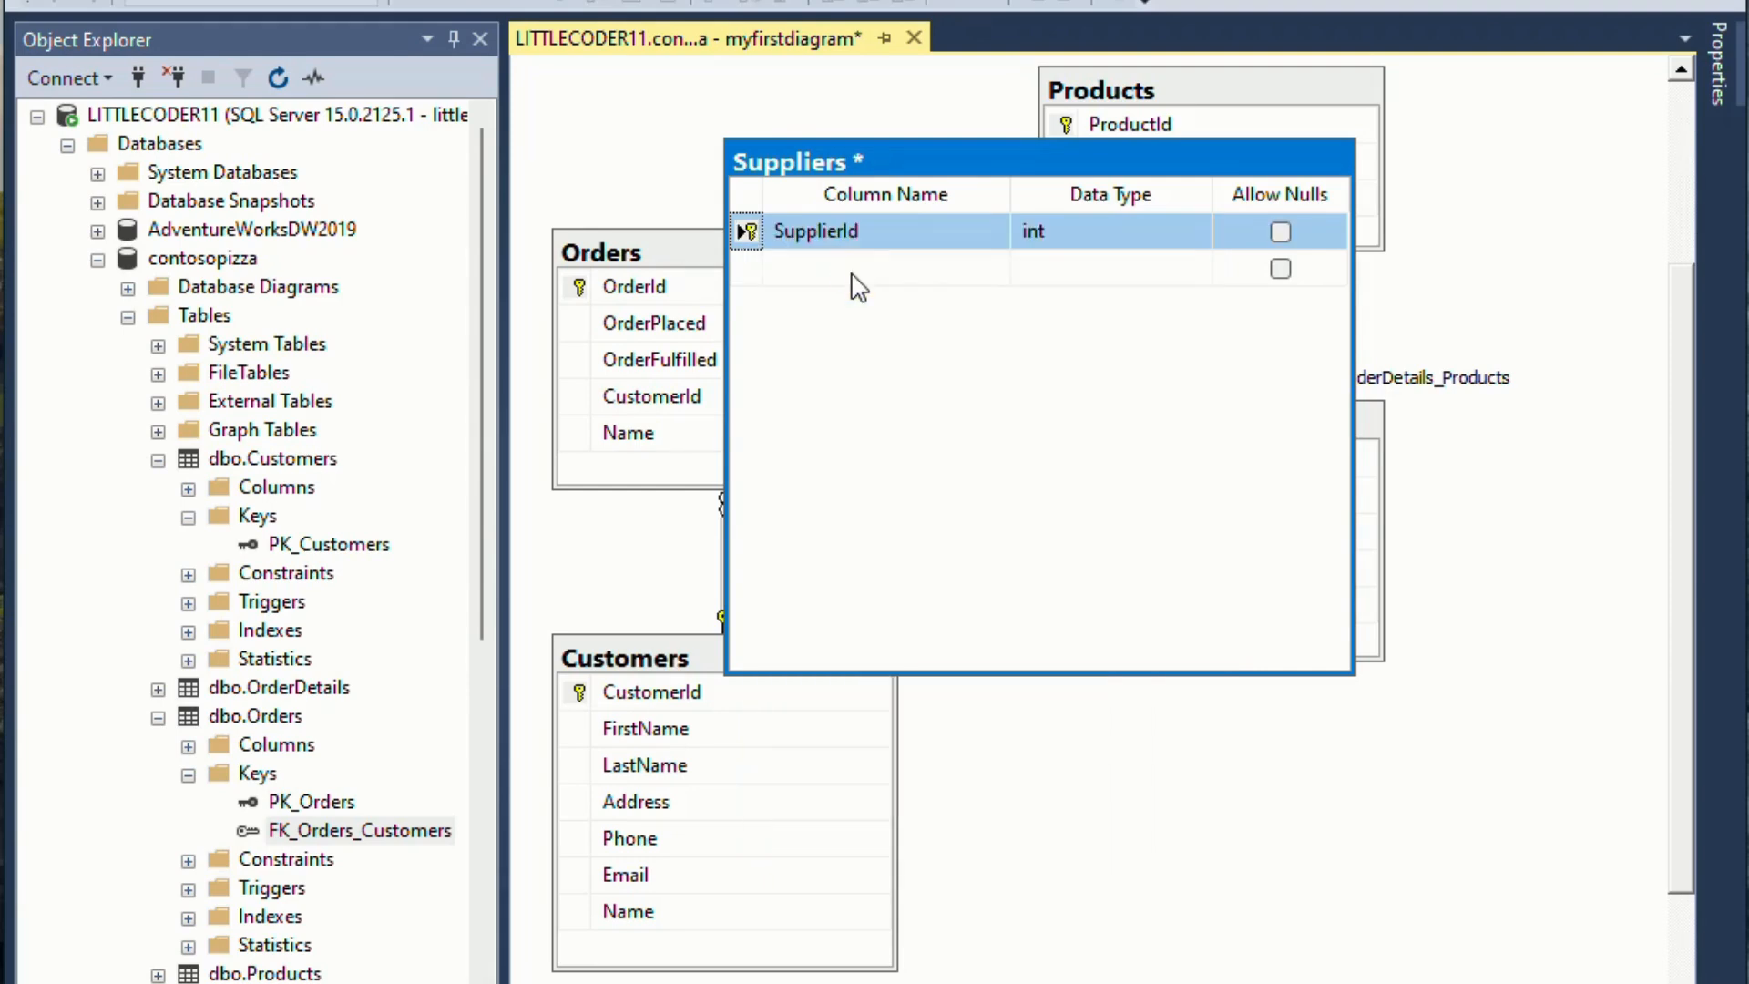
# Make SupplierId an identity column by setting Is Identity to Yes in its properties, and check the identity increment and seed
pyautogui.rightClick(747, 244)
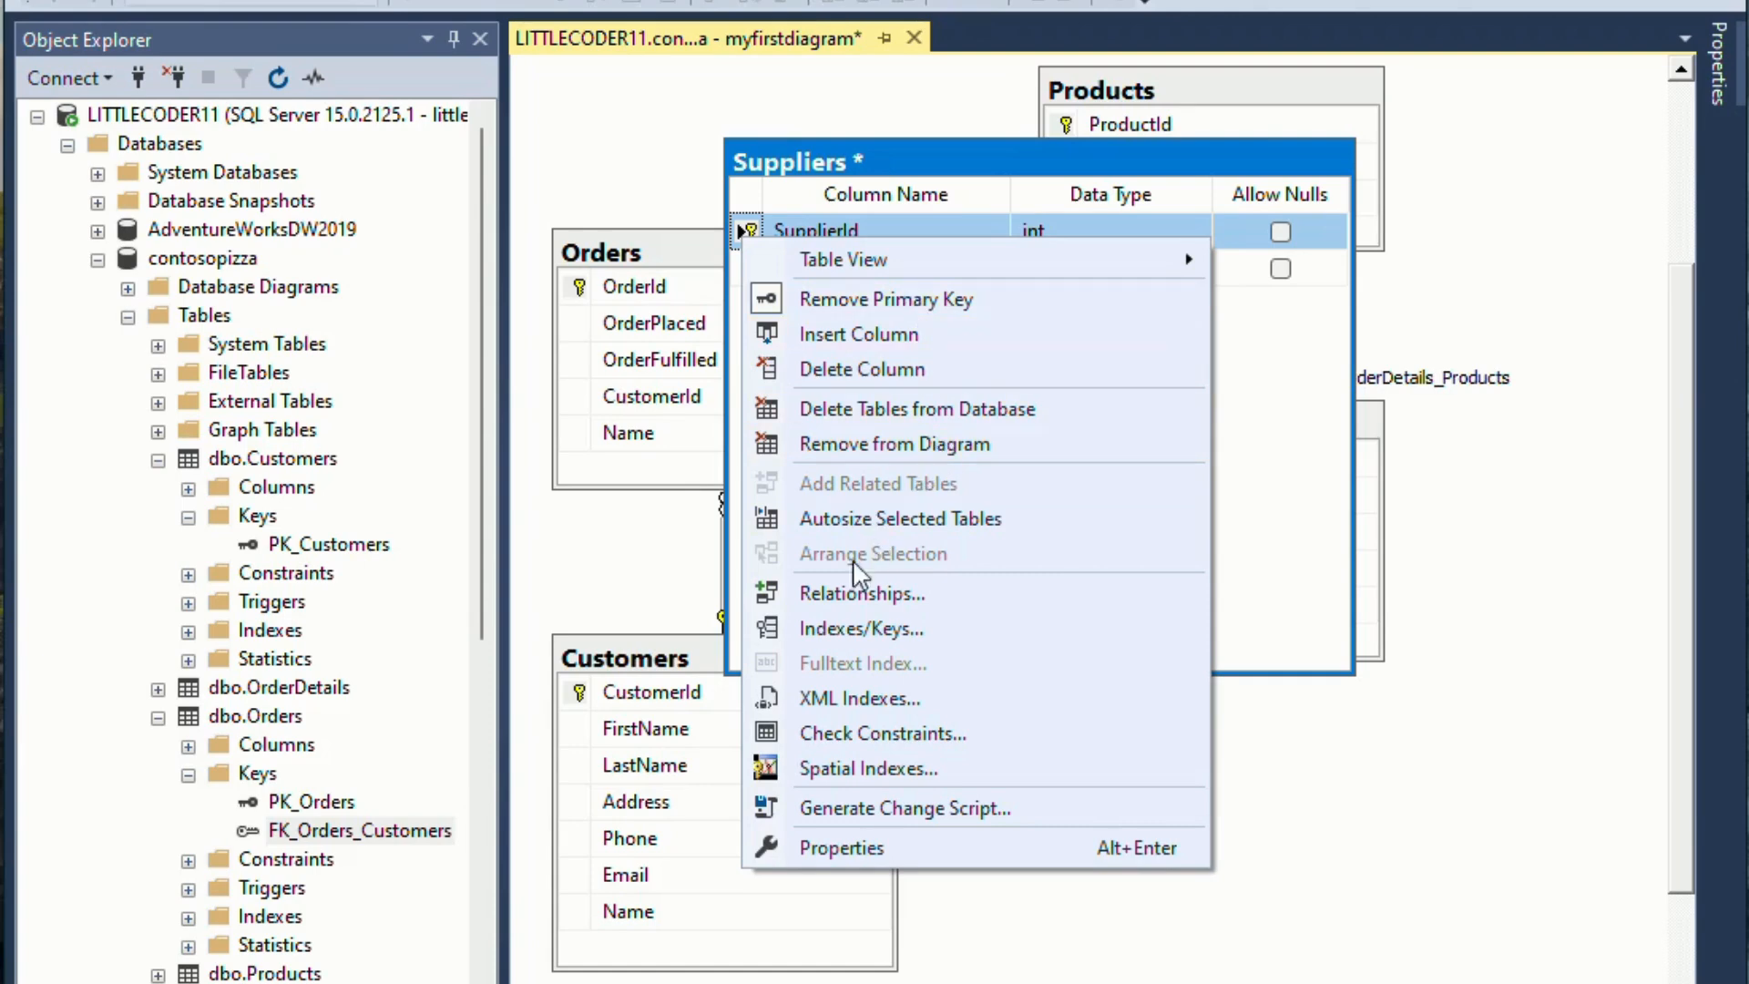
pyautogui.click(809, 852)
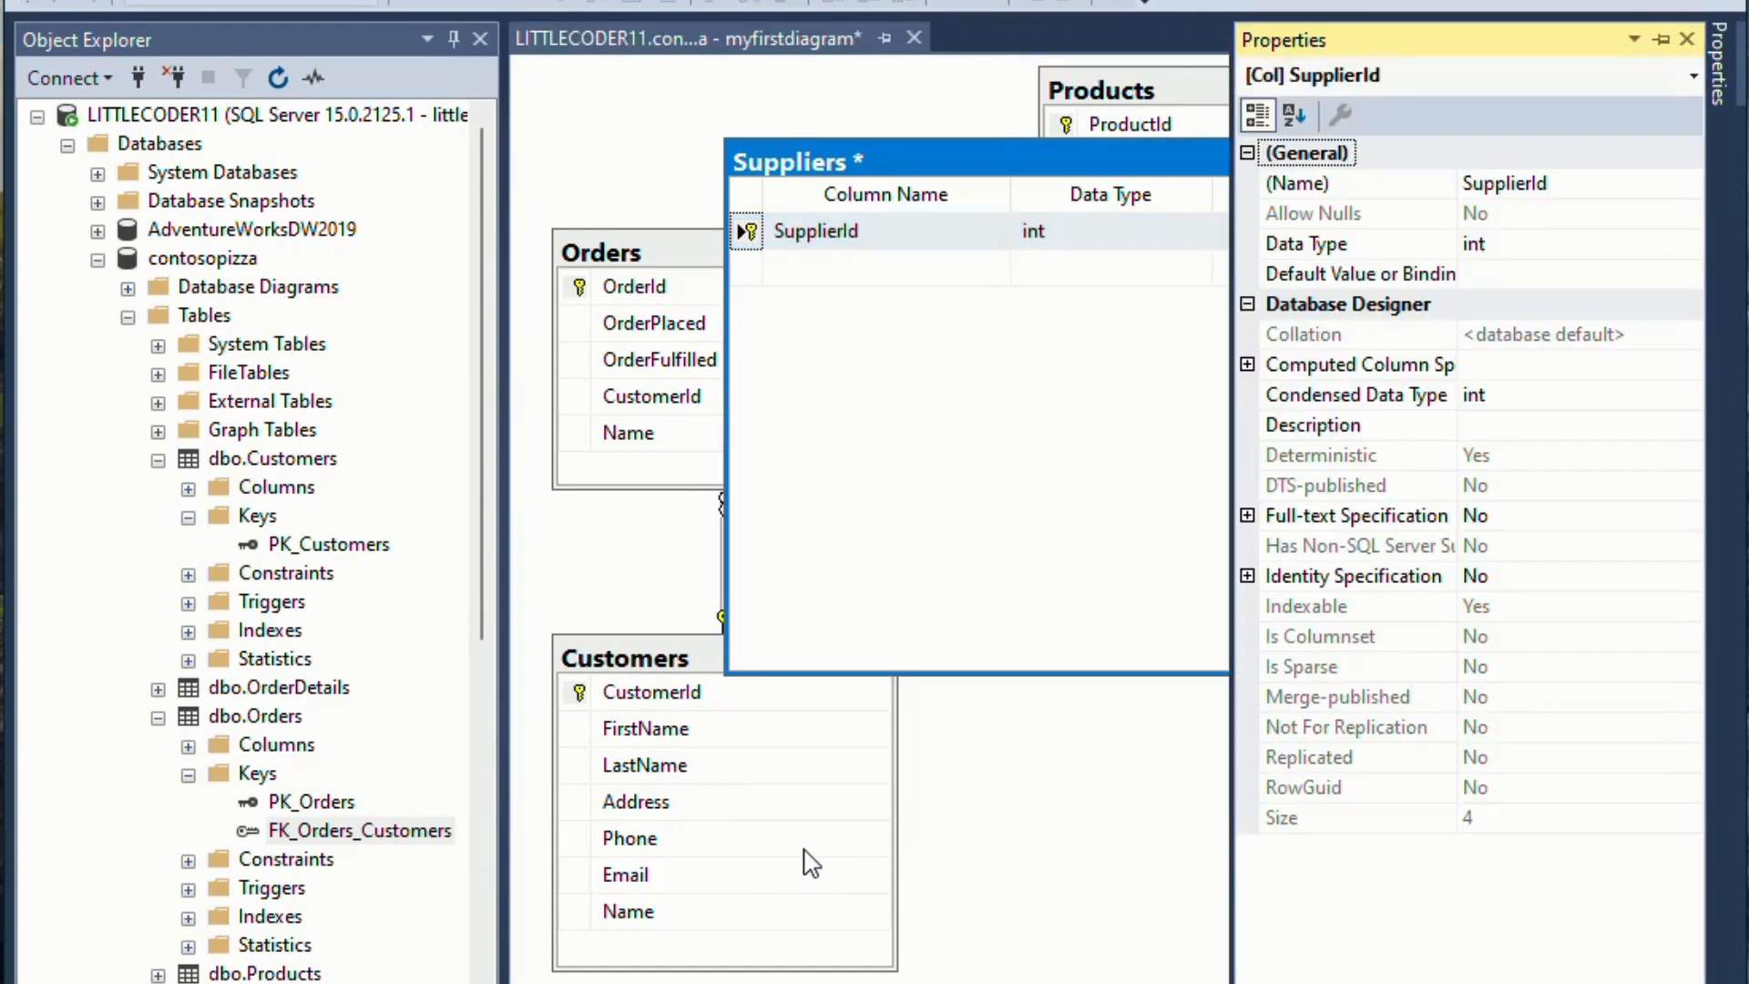
pyautogui.click(1248, 577)
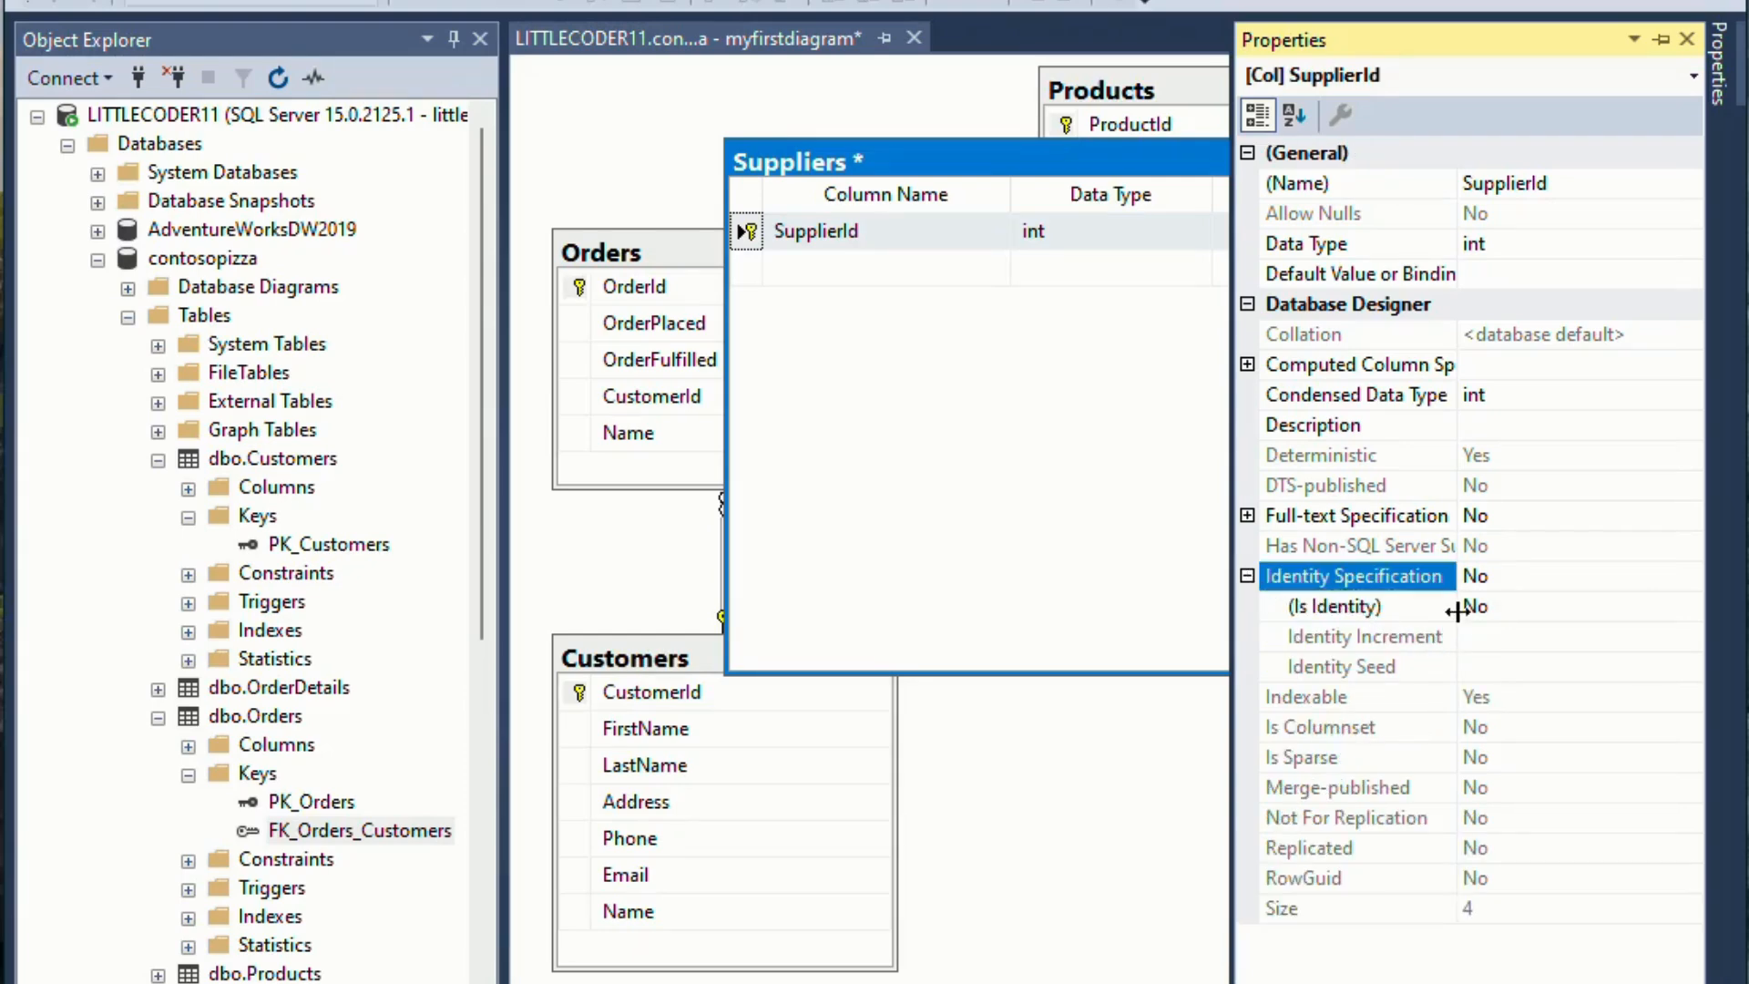
pyautogui.click(1503, 607)
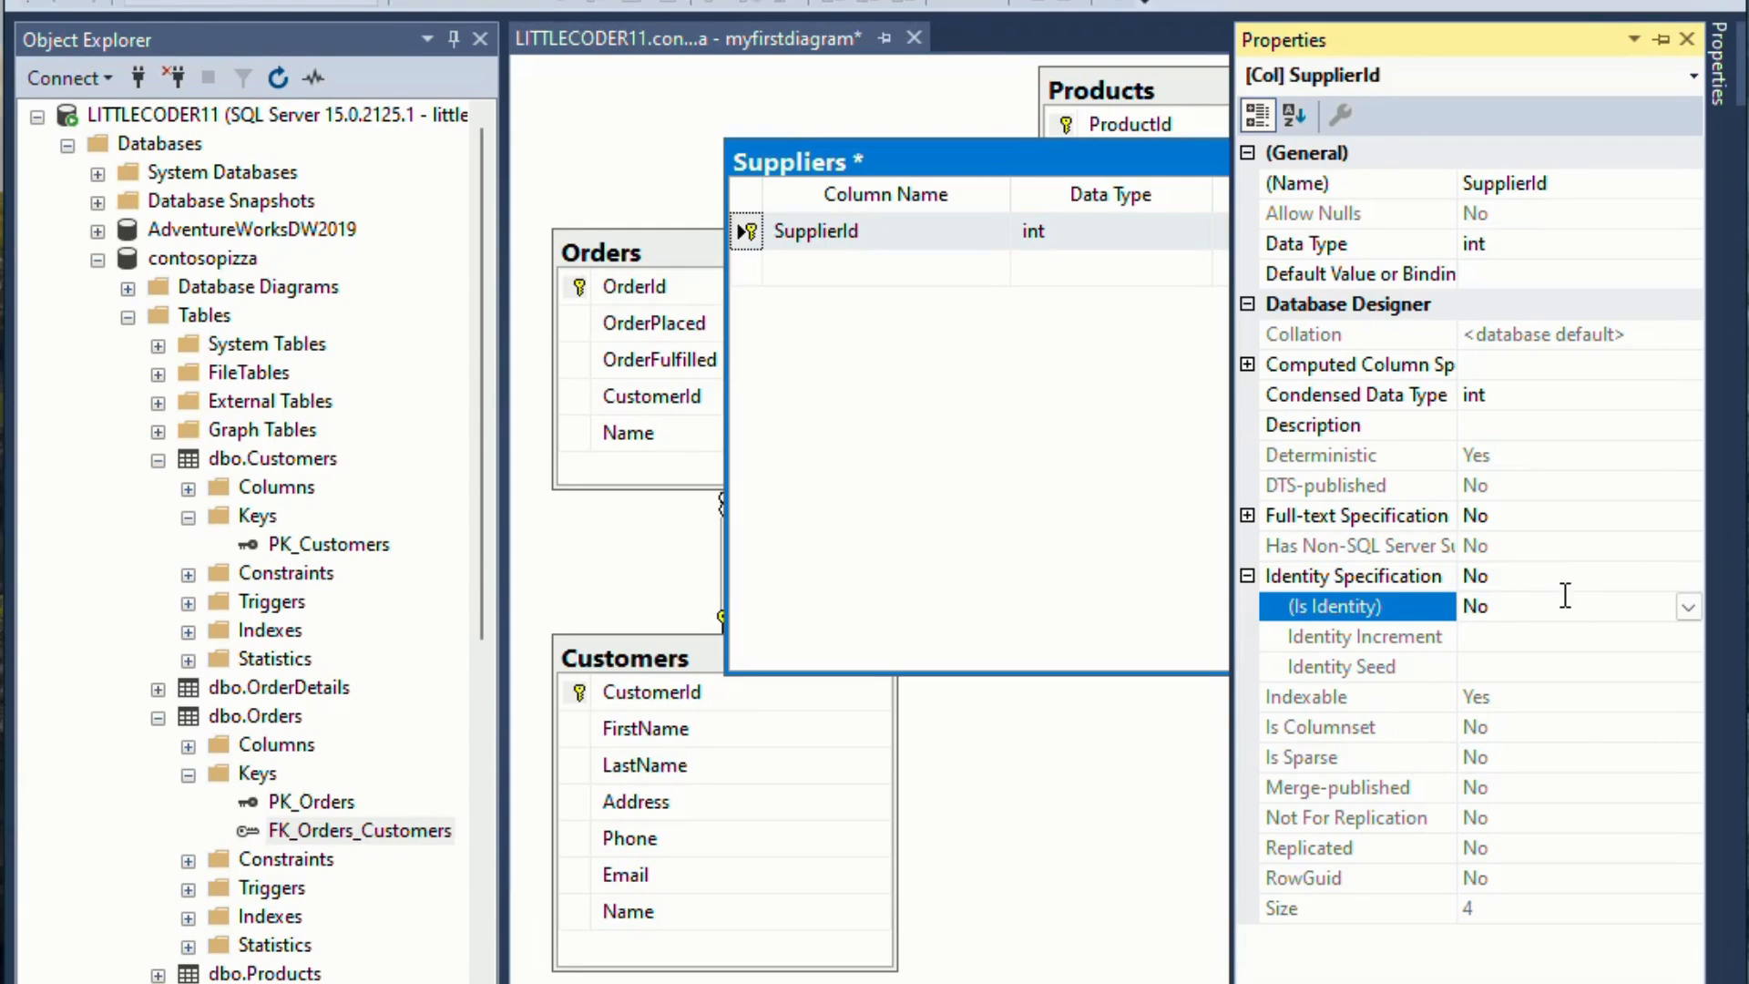
pyautogui.click(1694, 606)
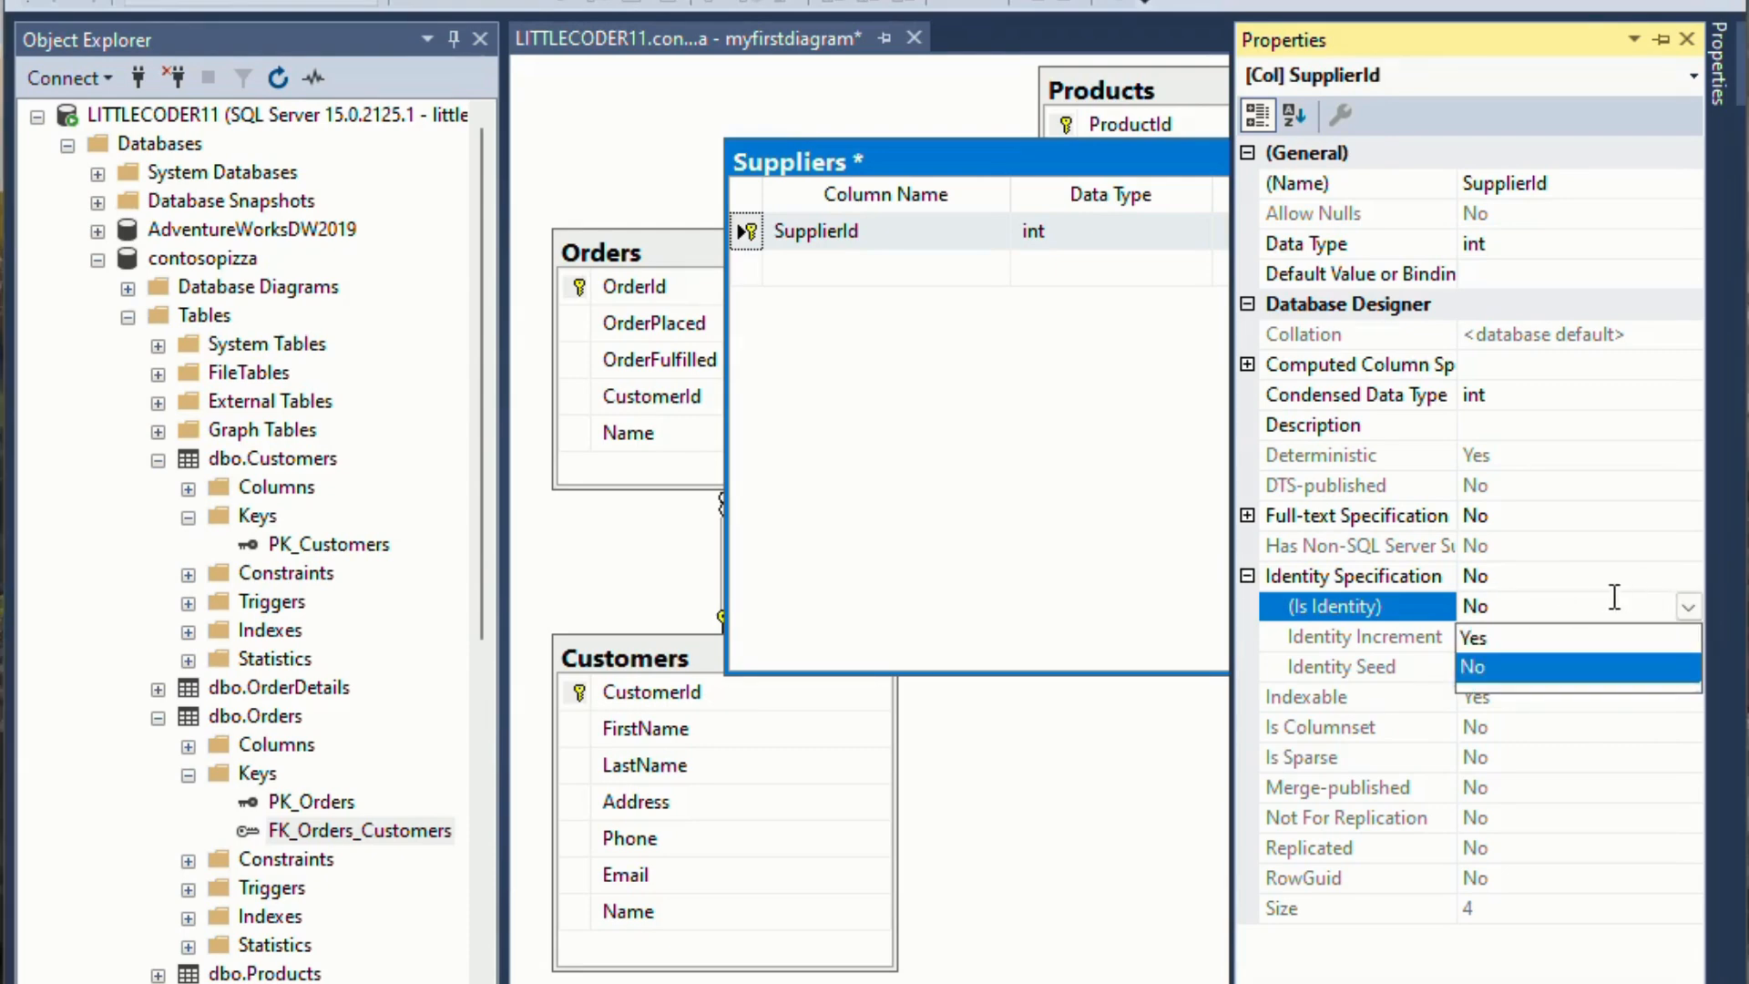
pyautogui.click(1485, 635)
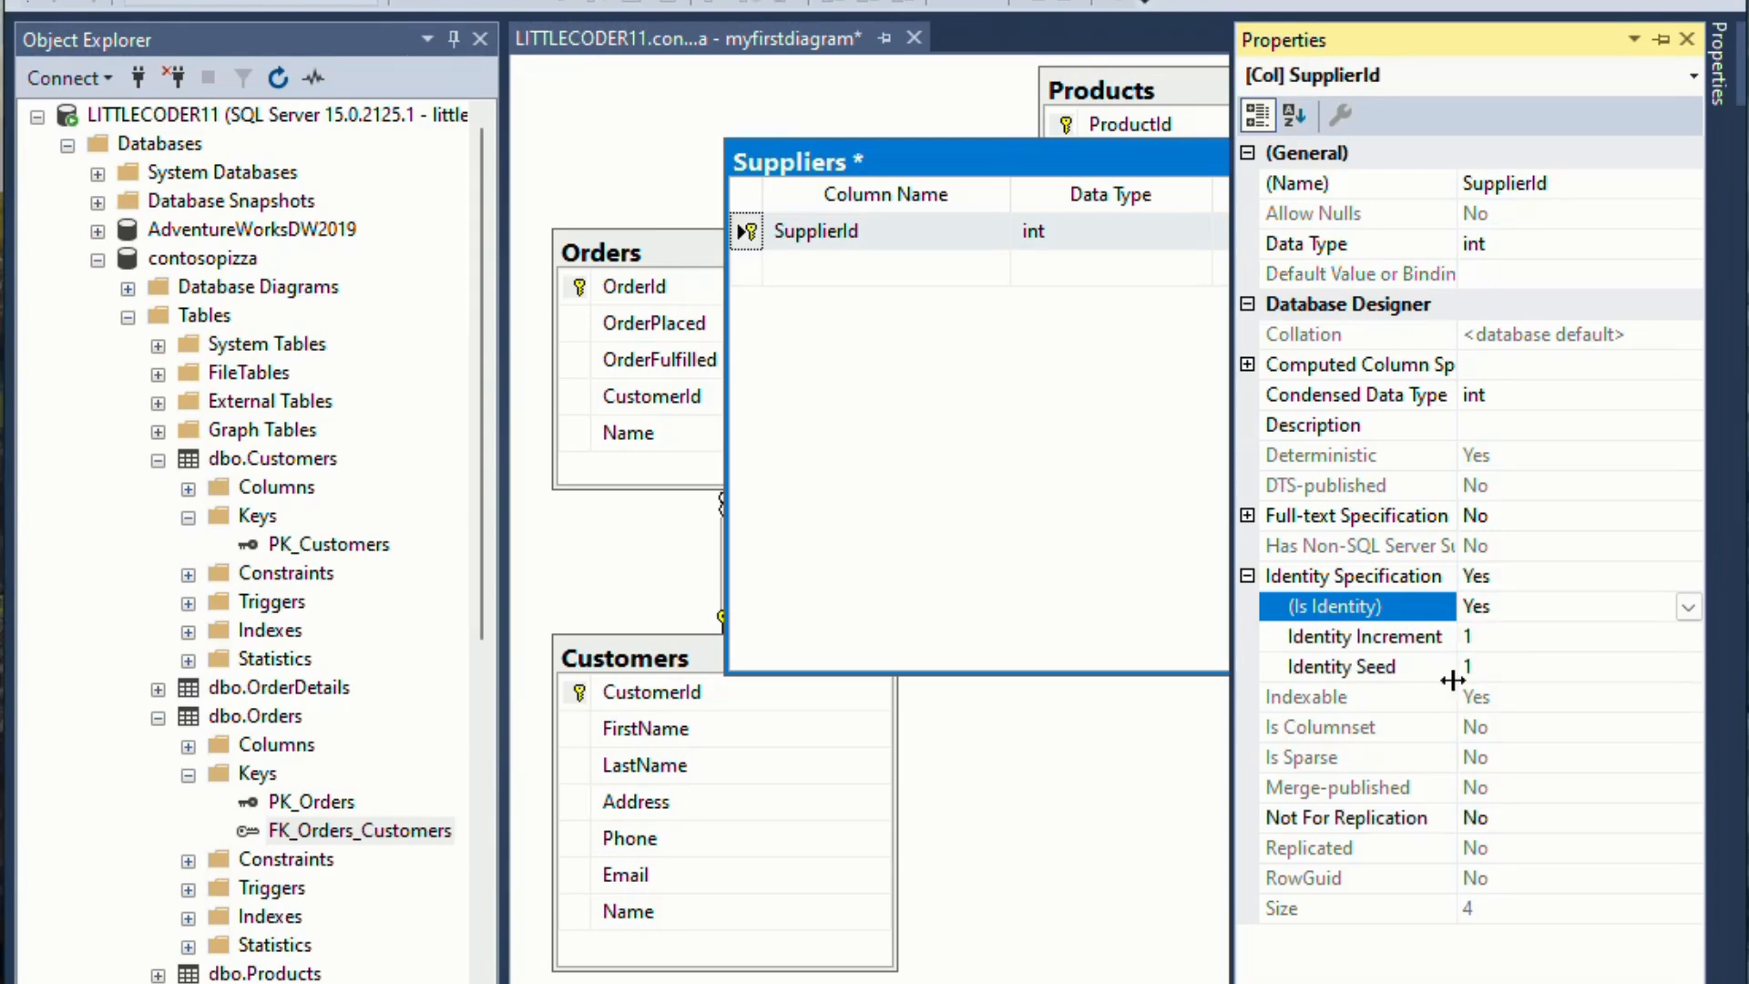
pyautogui.click(1419, 640)
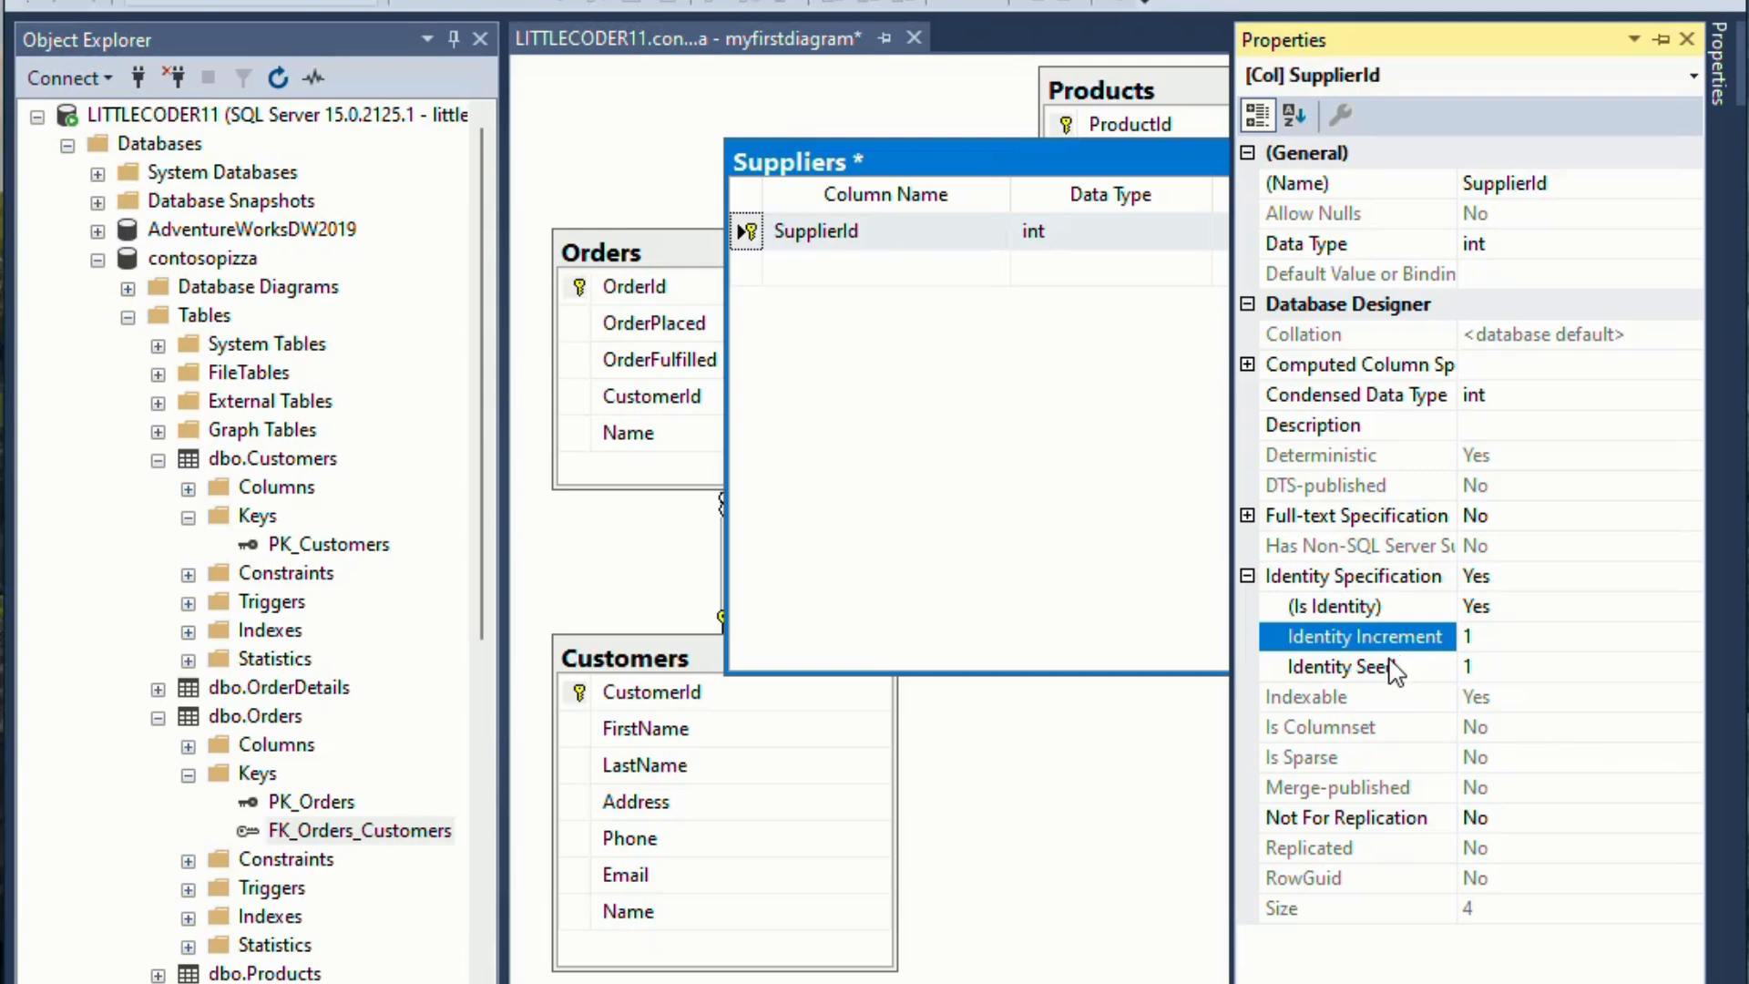
pyautogui.click(1394, 670)
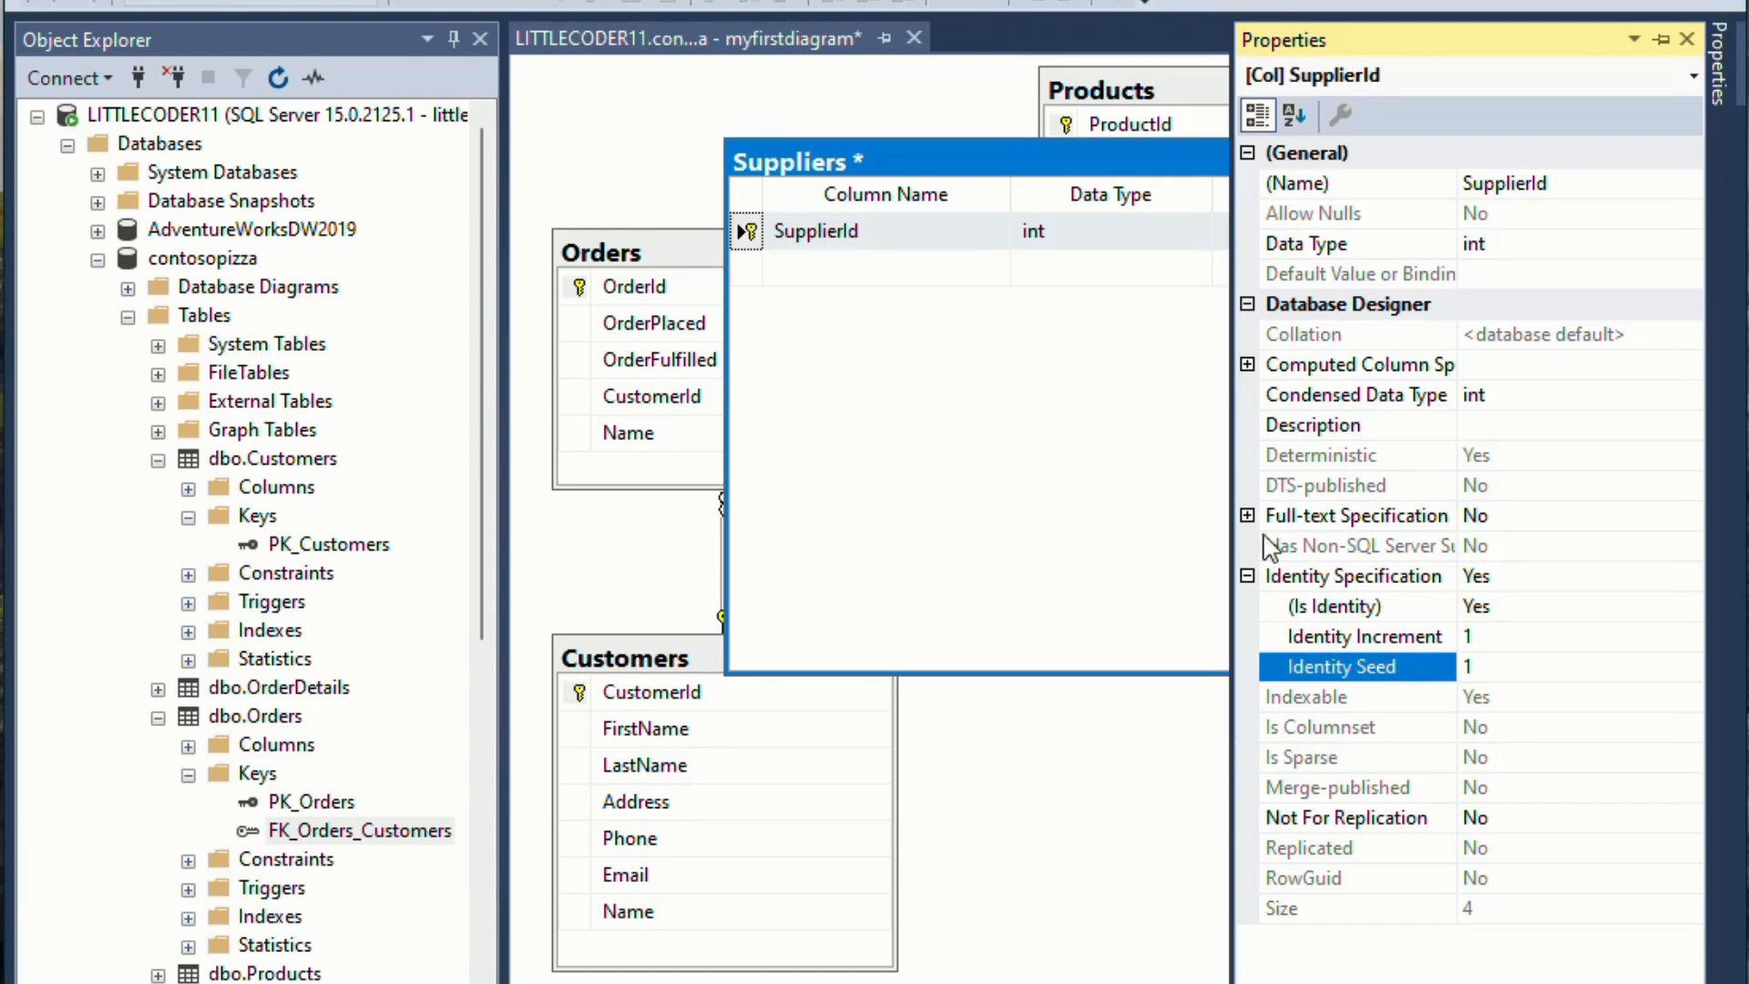
pyautogui.click(1100, 465)
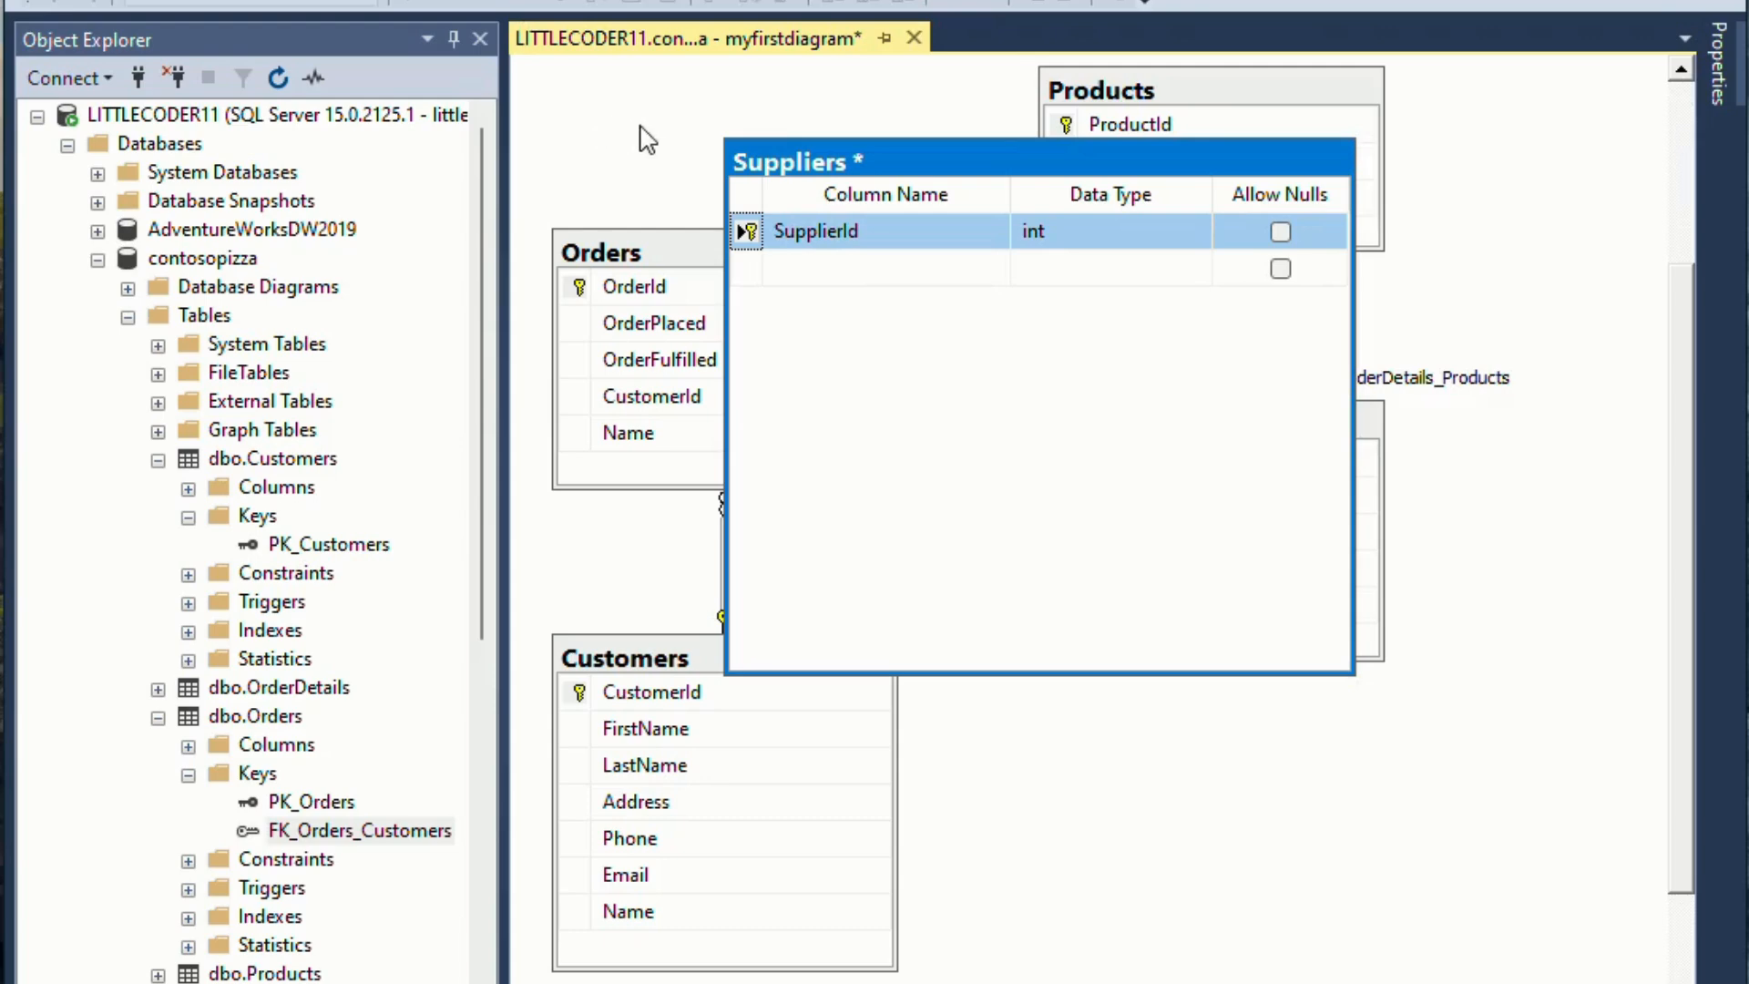
# Add a Name column of data type varchar(50) to the Suppliers table
pyautogui.click(800, 264)
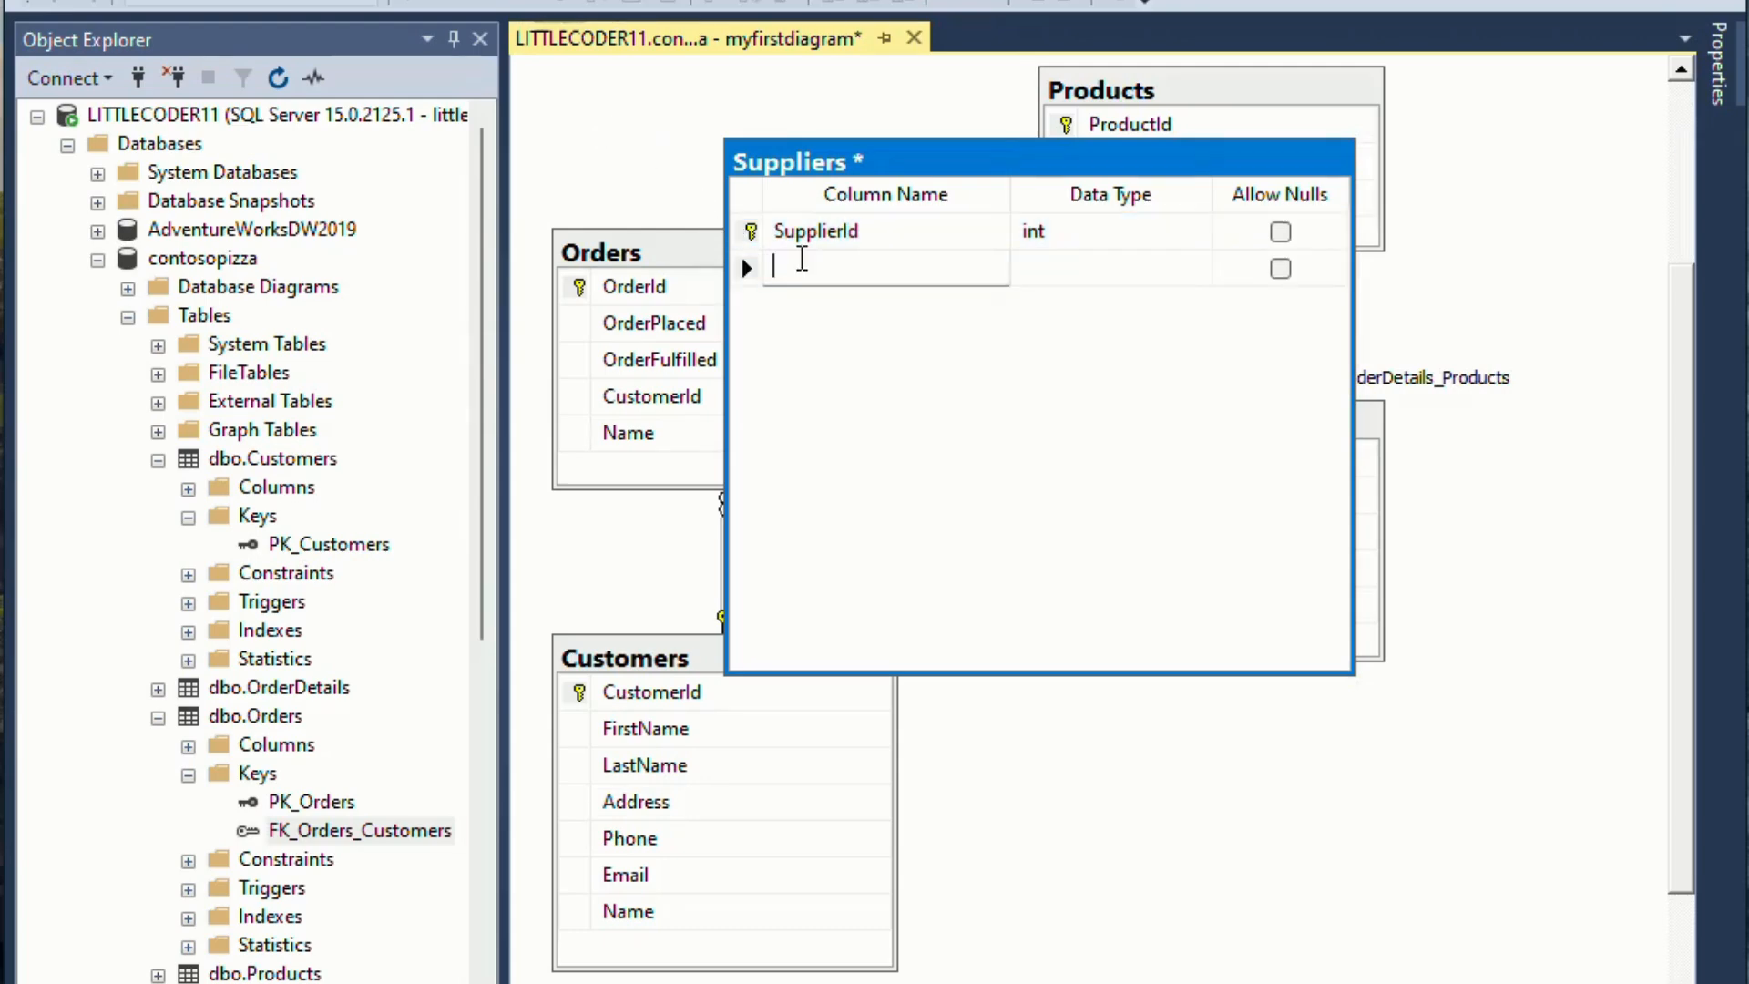
pyautogui.write('Name')
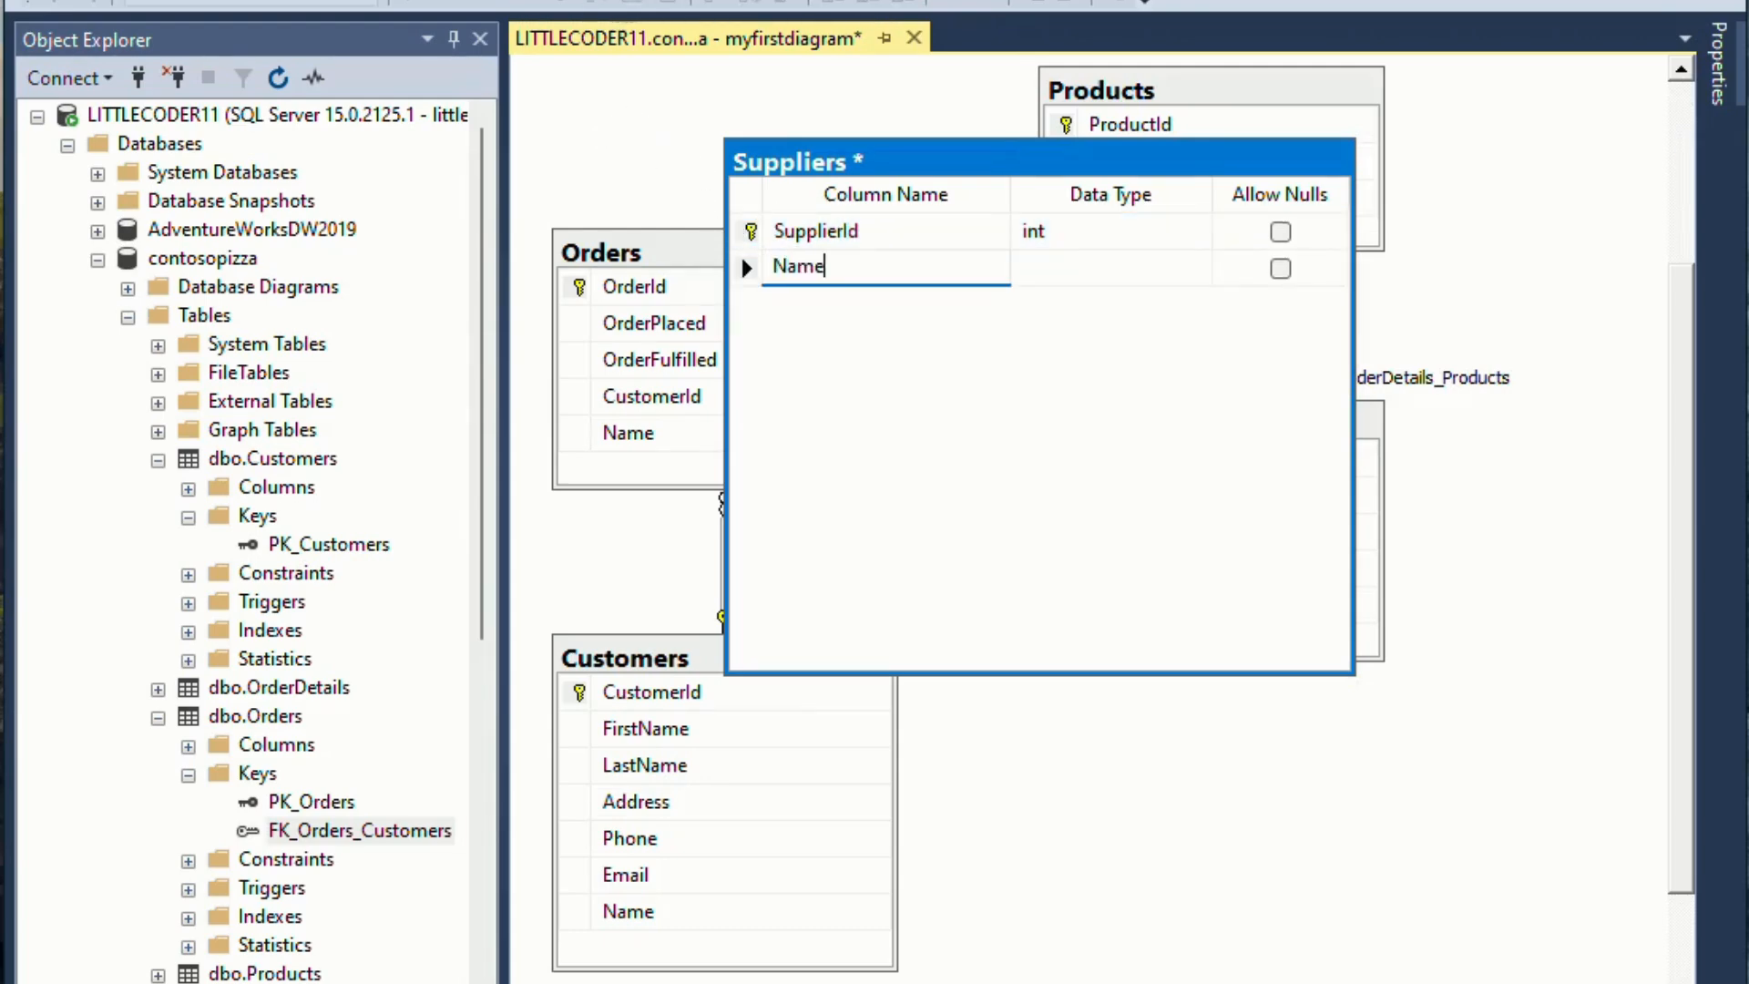
pyautogui.press('Tab')
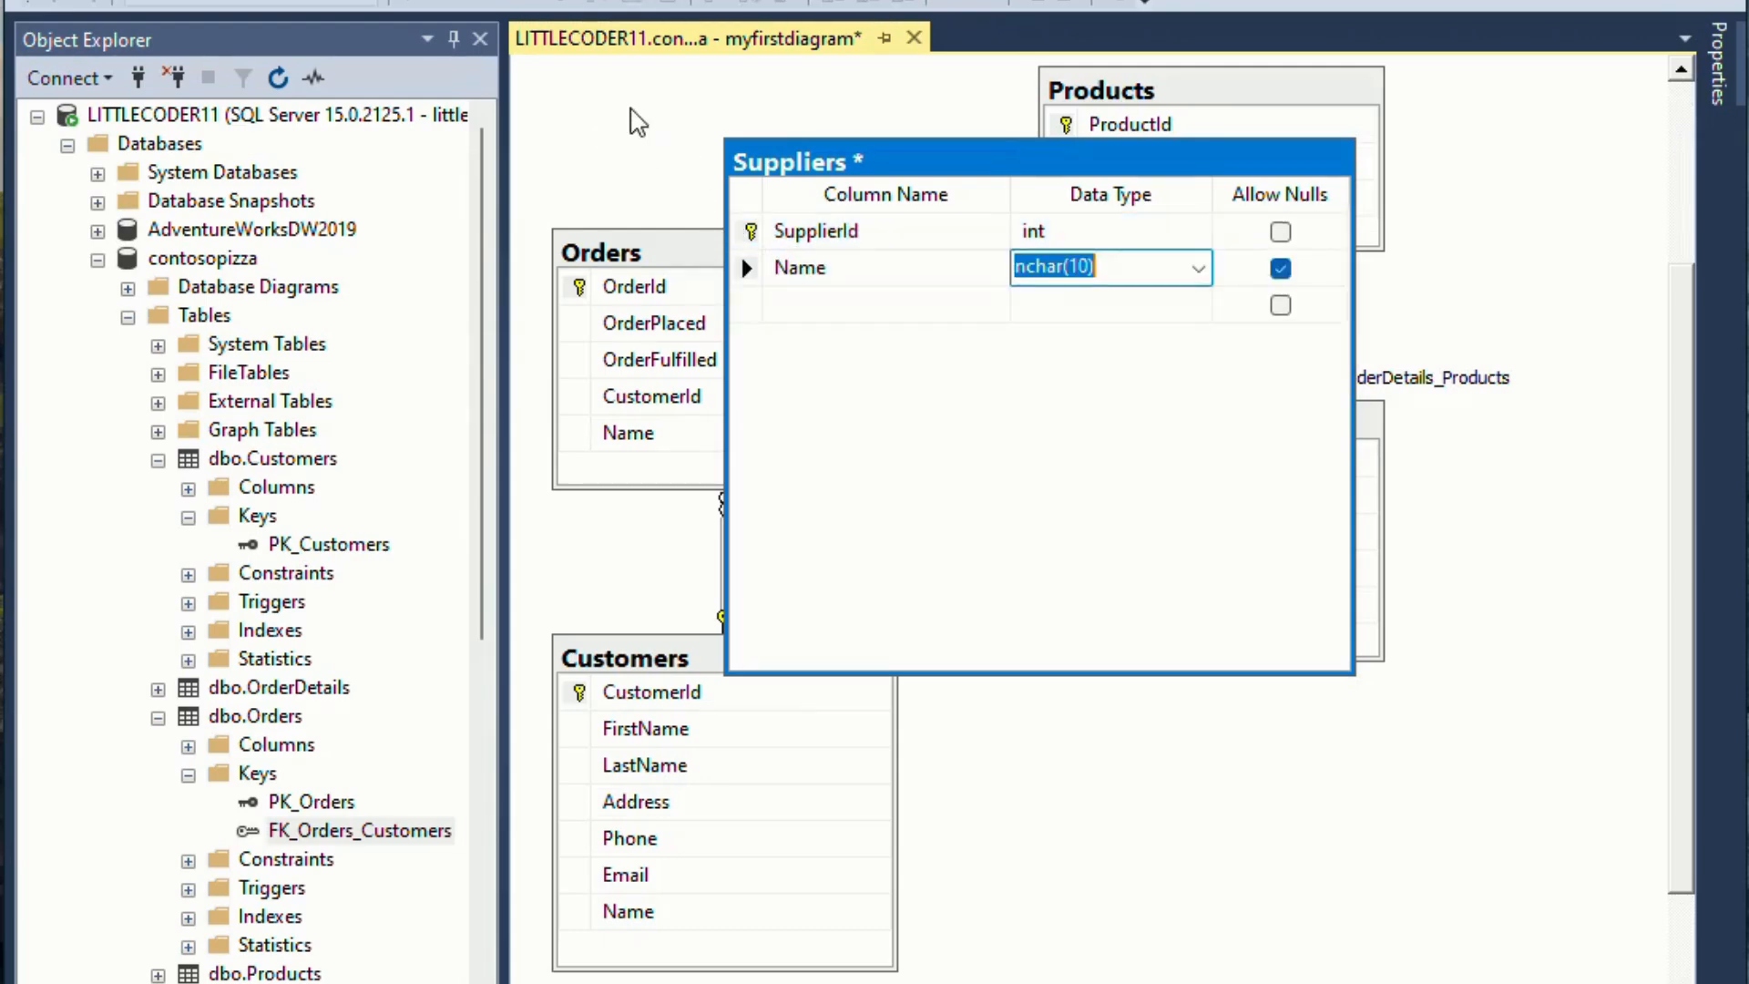
pyautogui.write('varcha')
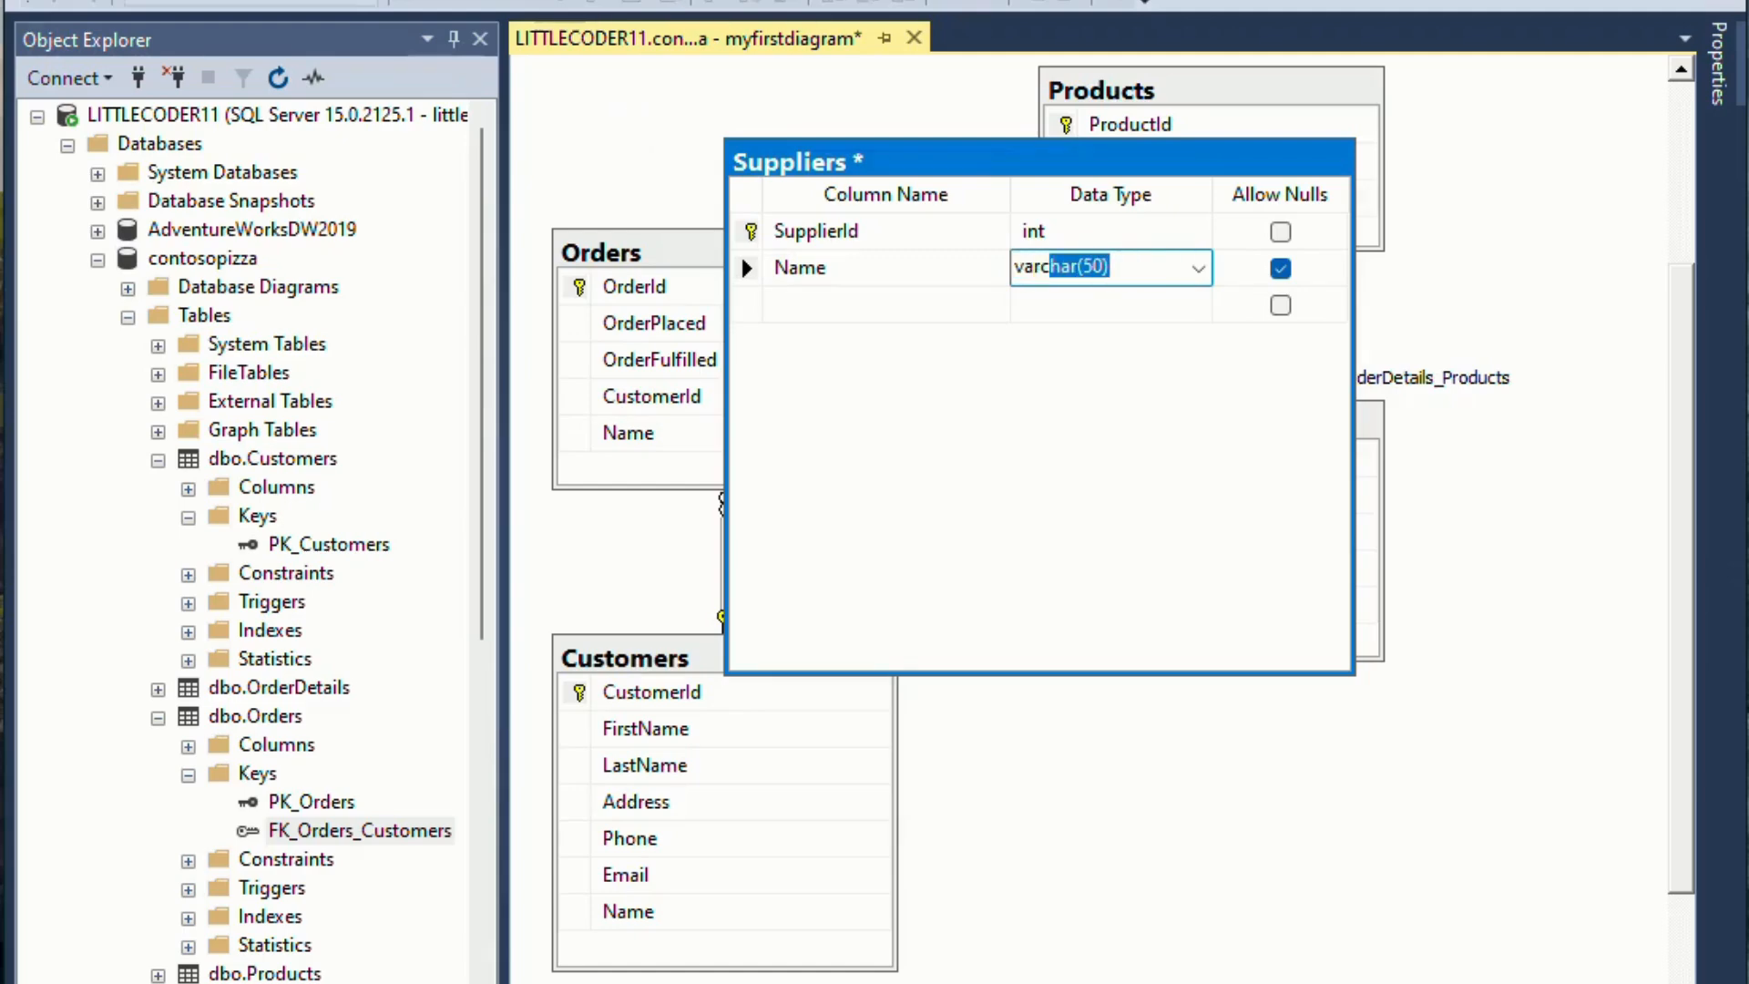
pyautogui.write('r')
pyautogui.press('Return')
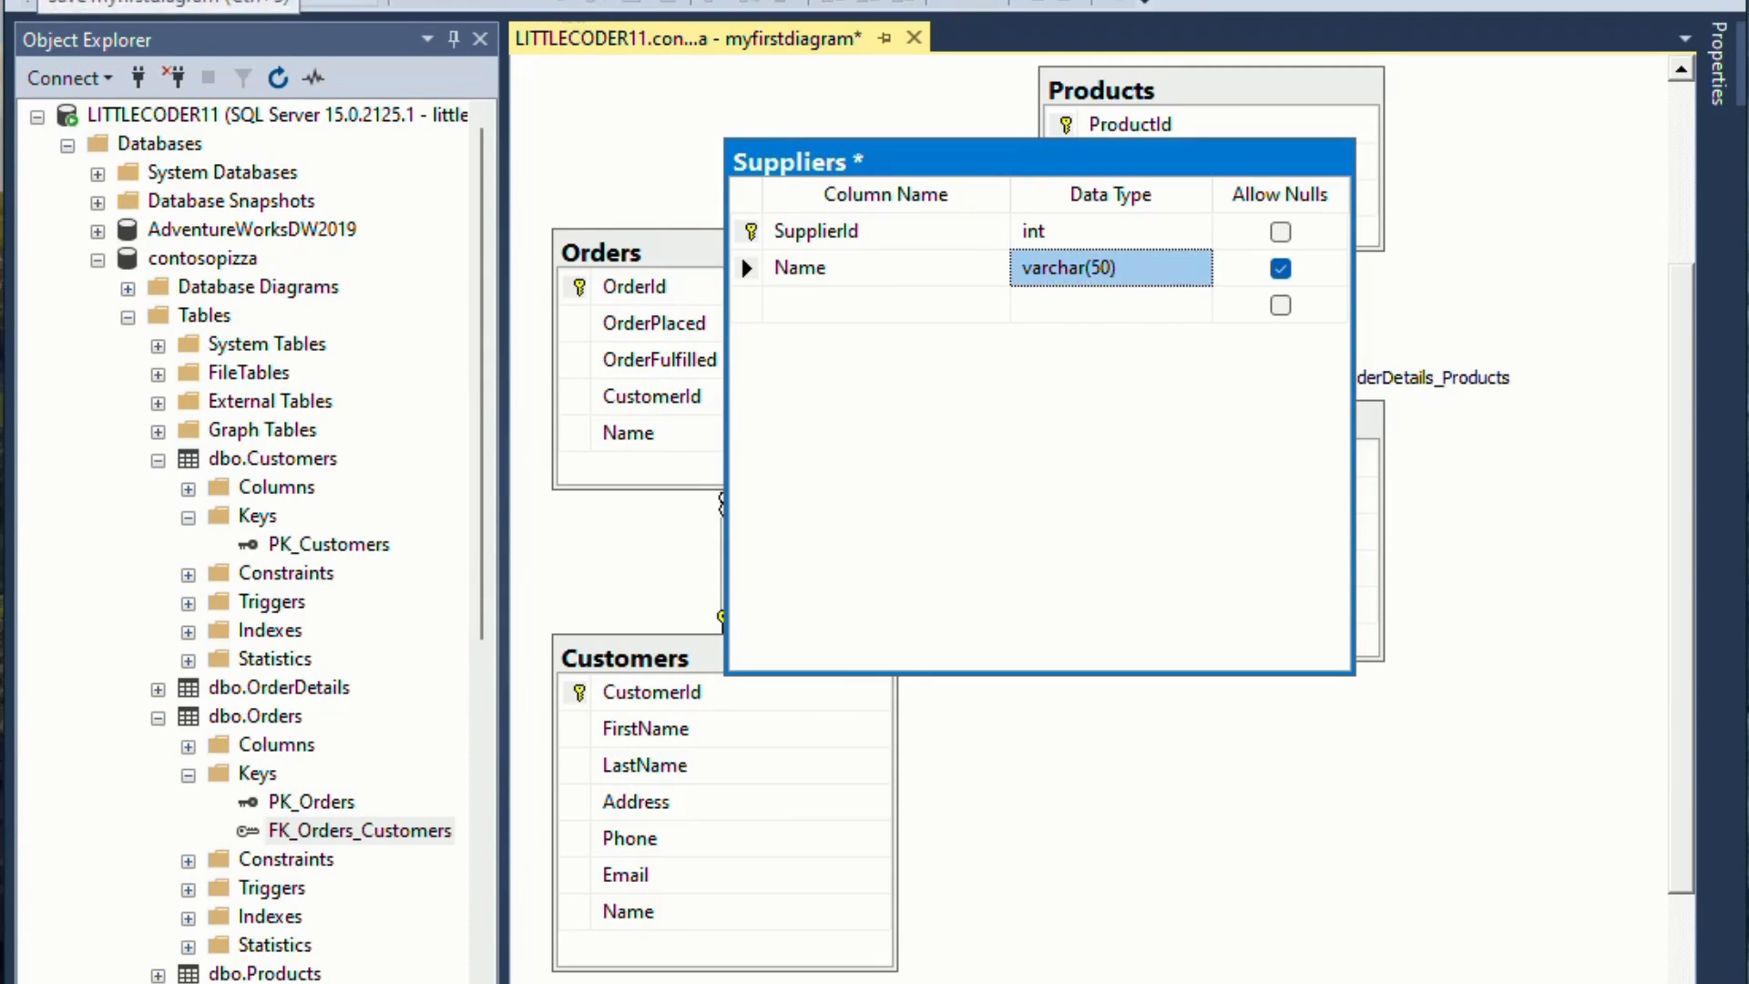
# Save the diagram and agree to save the Suppliers table to the database
pyautogui.click(40, 0)
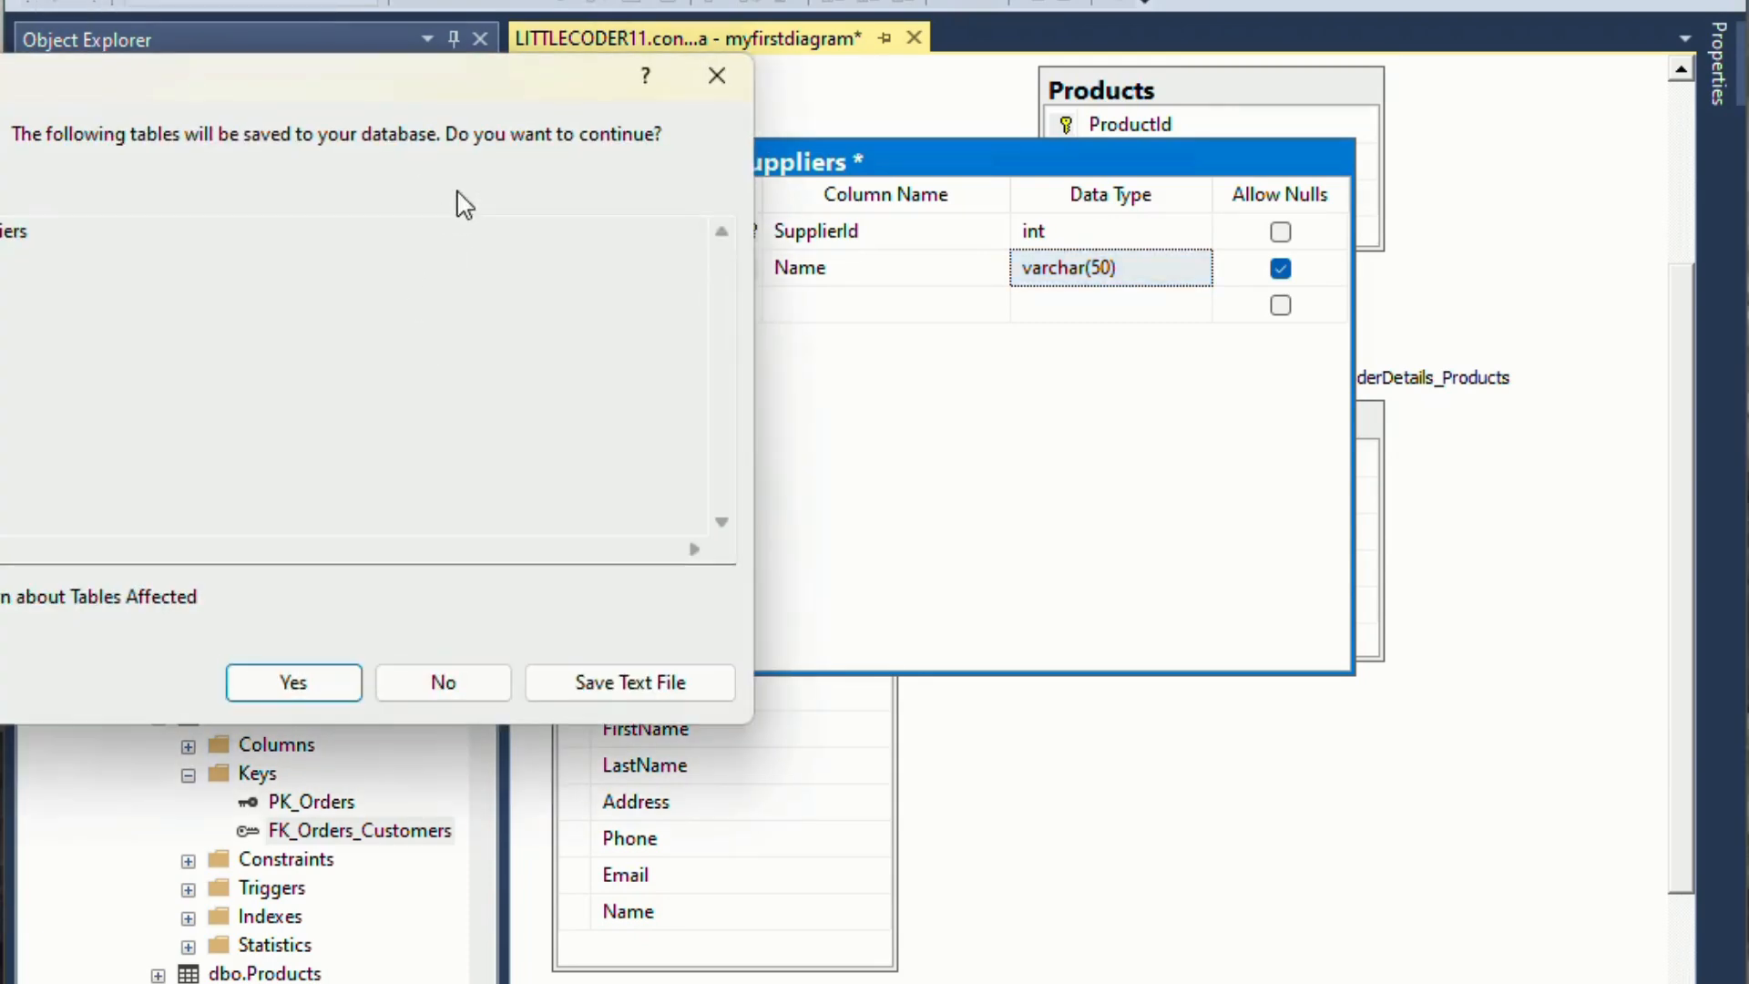
pyautogui.moveTo(510, 71); pyautogui.dragTo(800, 139)
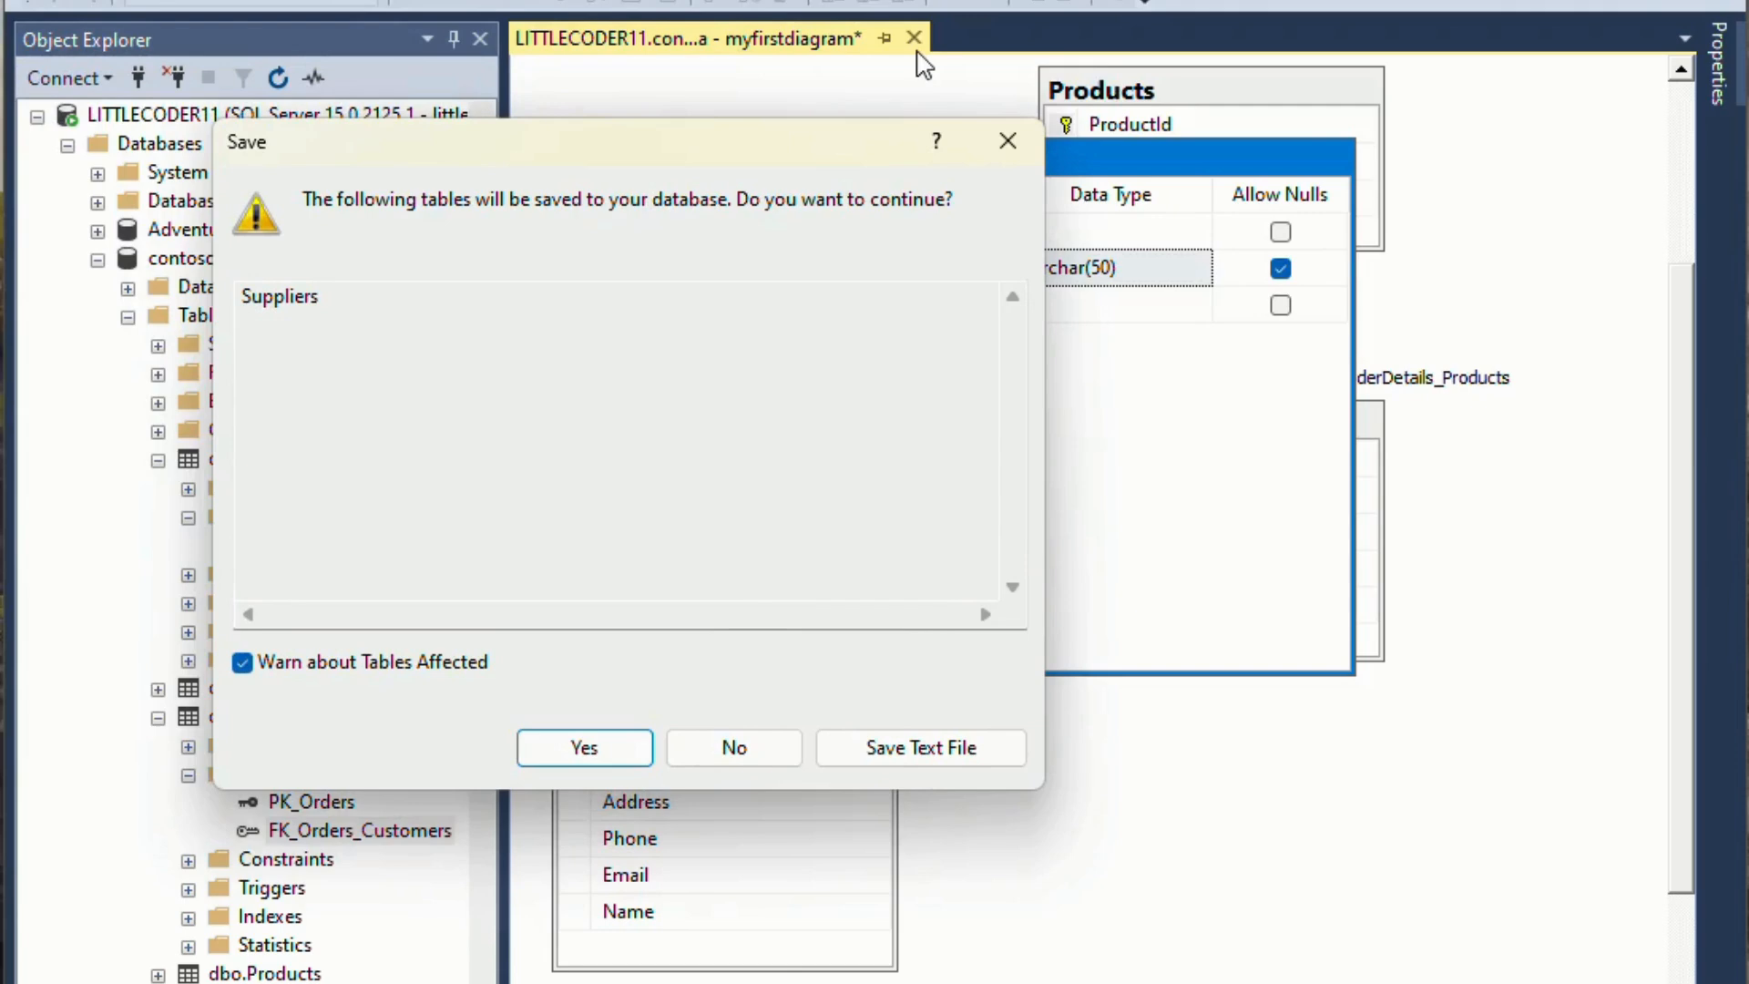
pyautogui.click(580, 740)
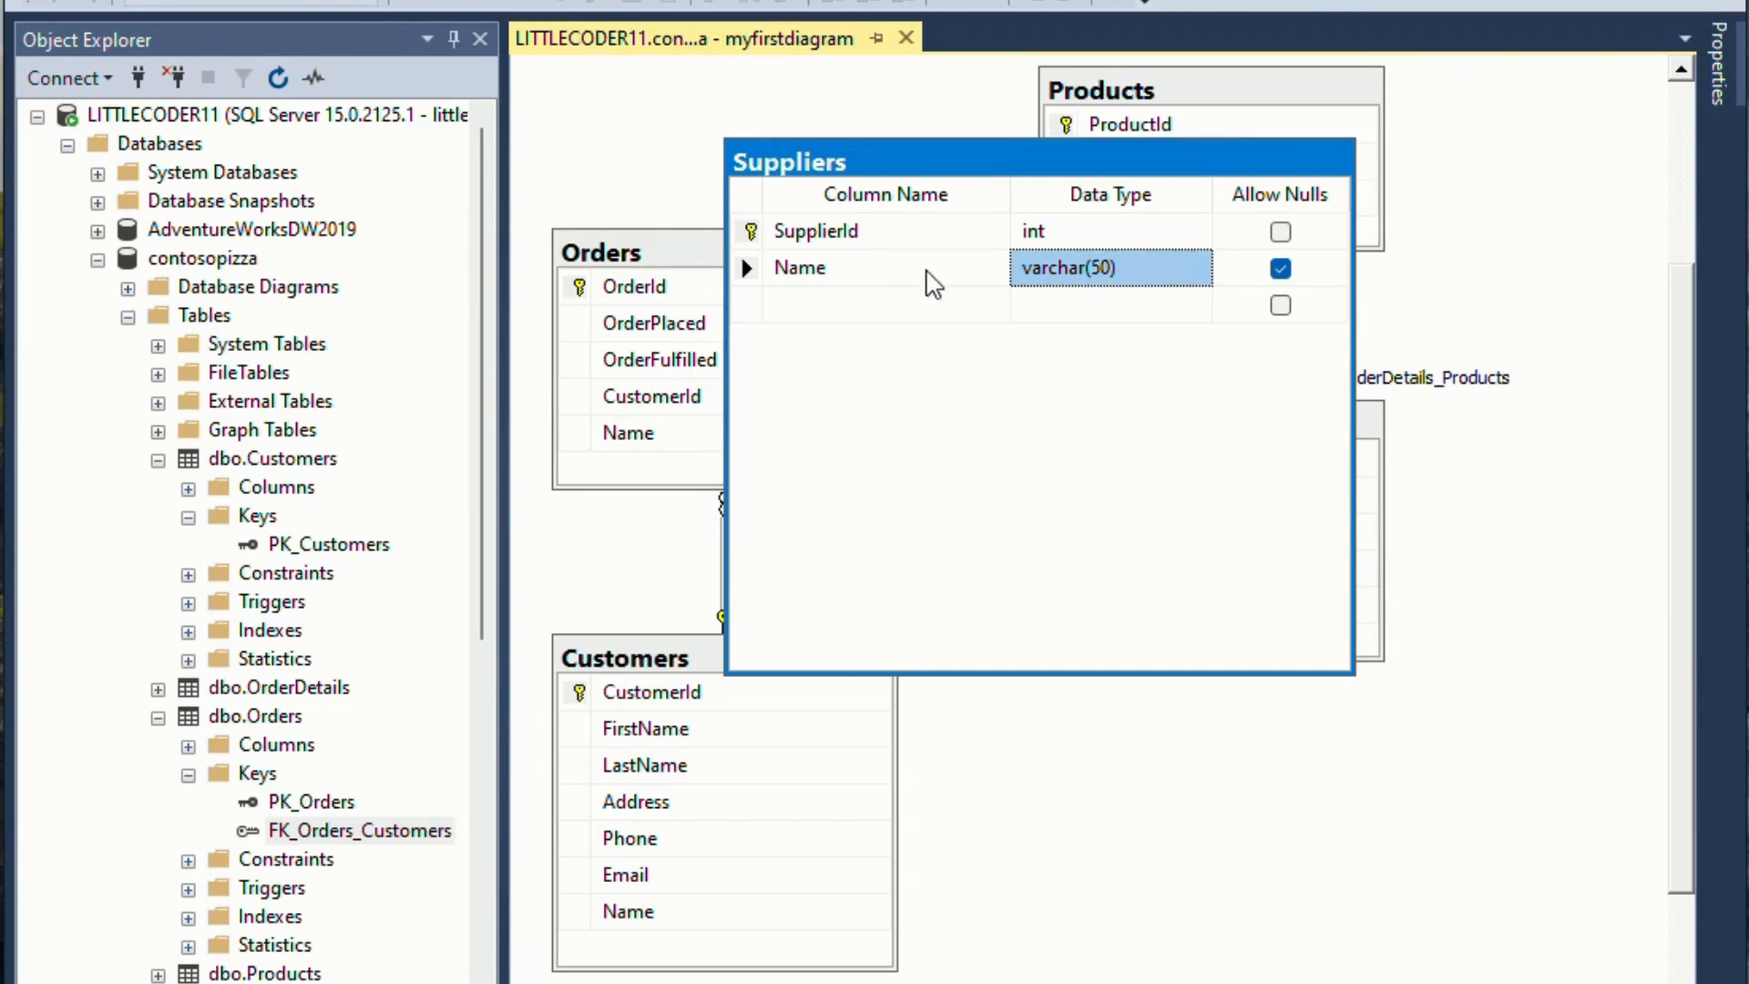
# Switch the Suppliers table in the diagram to the Column Names view
pyautogui.rightClick(982, 155)
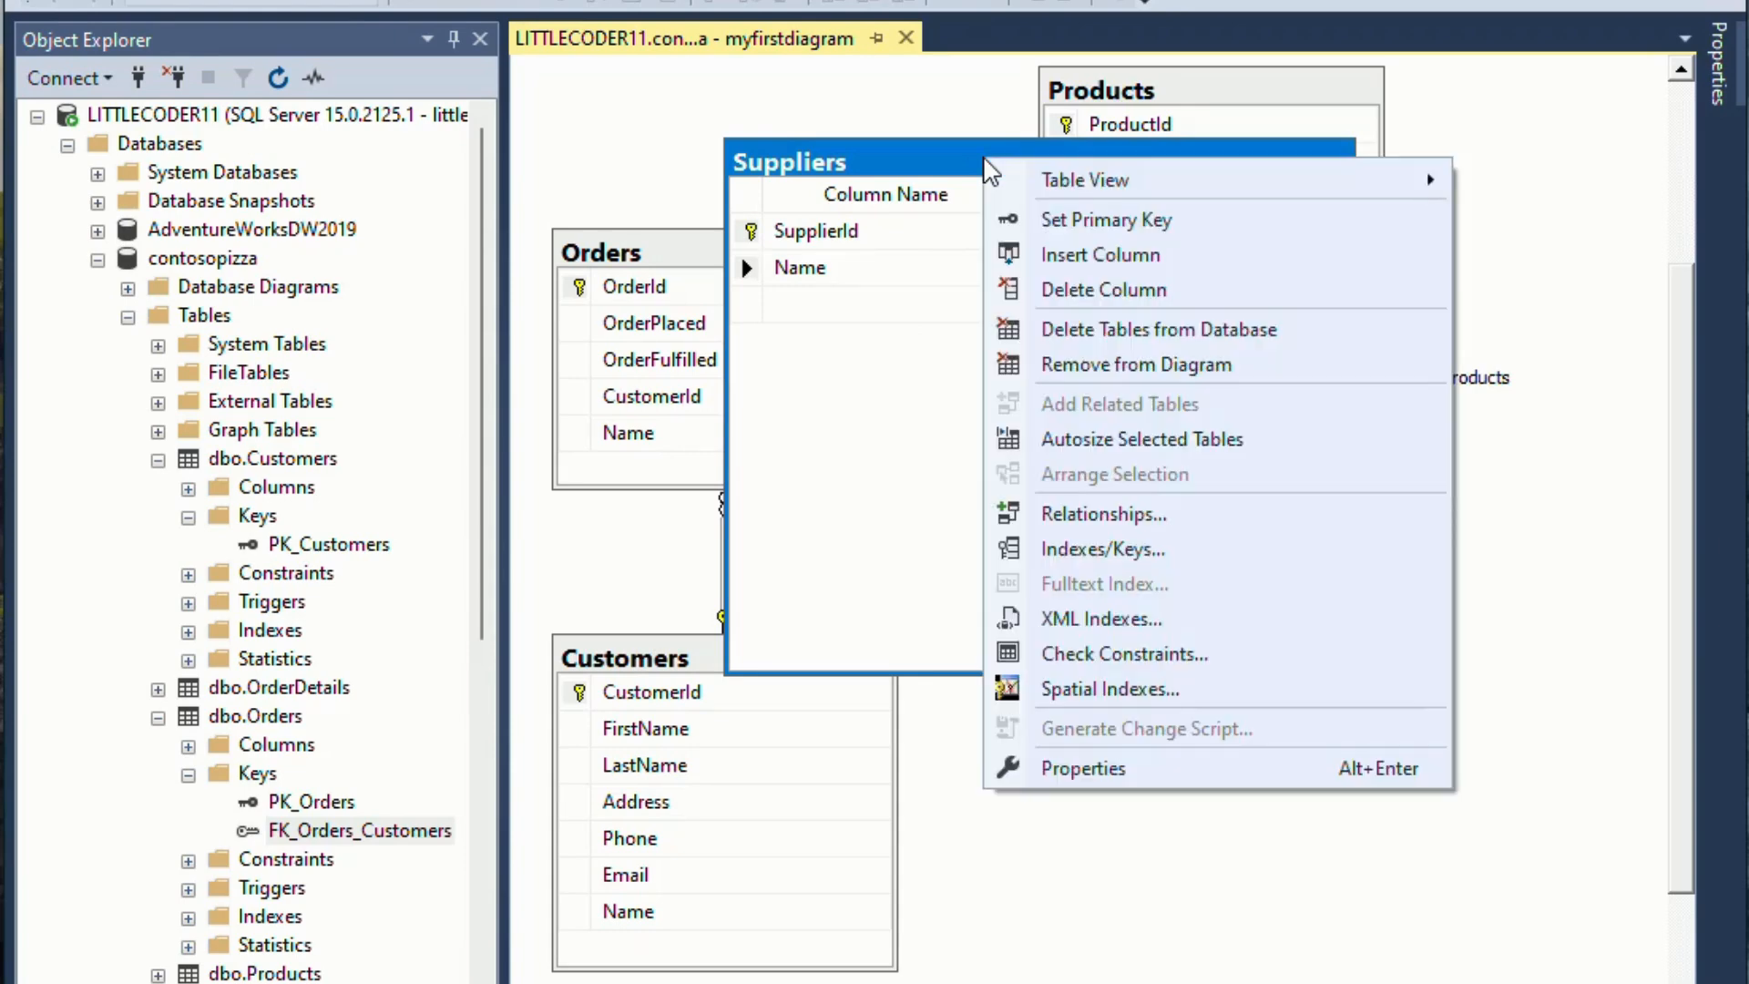
pyautogui.moveTo(1006, 181)
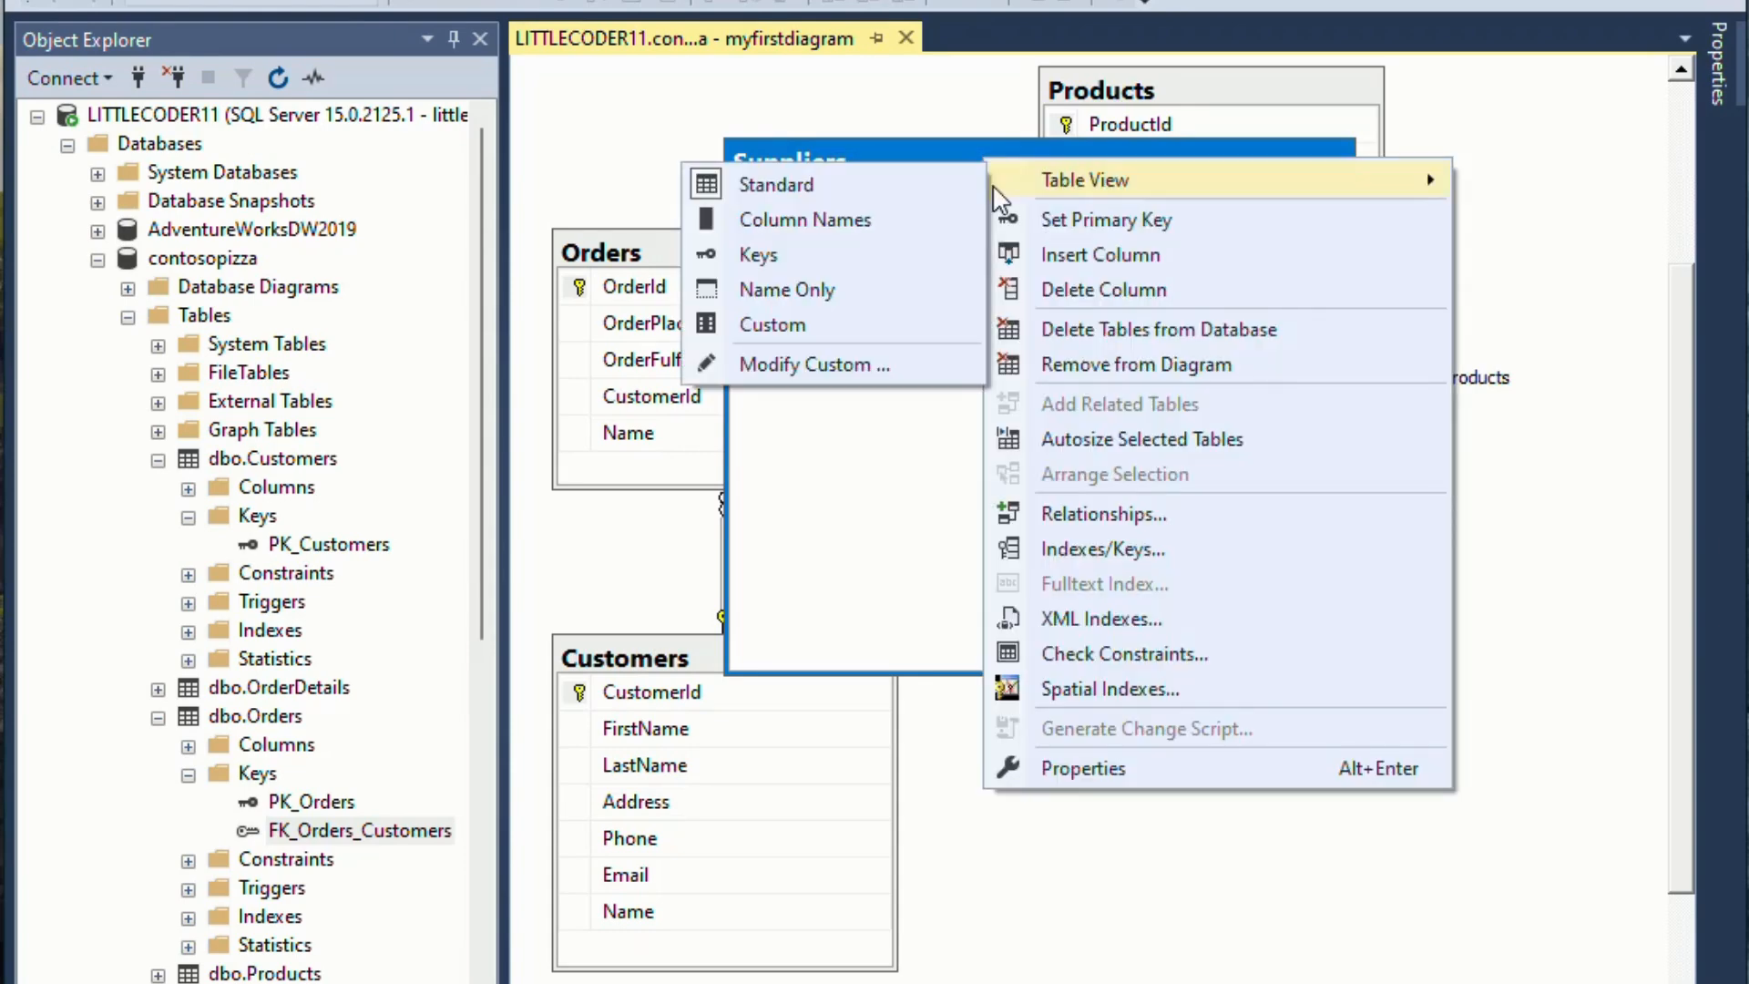
pyautogui.click(920, 228)
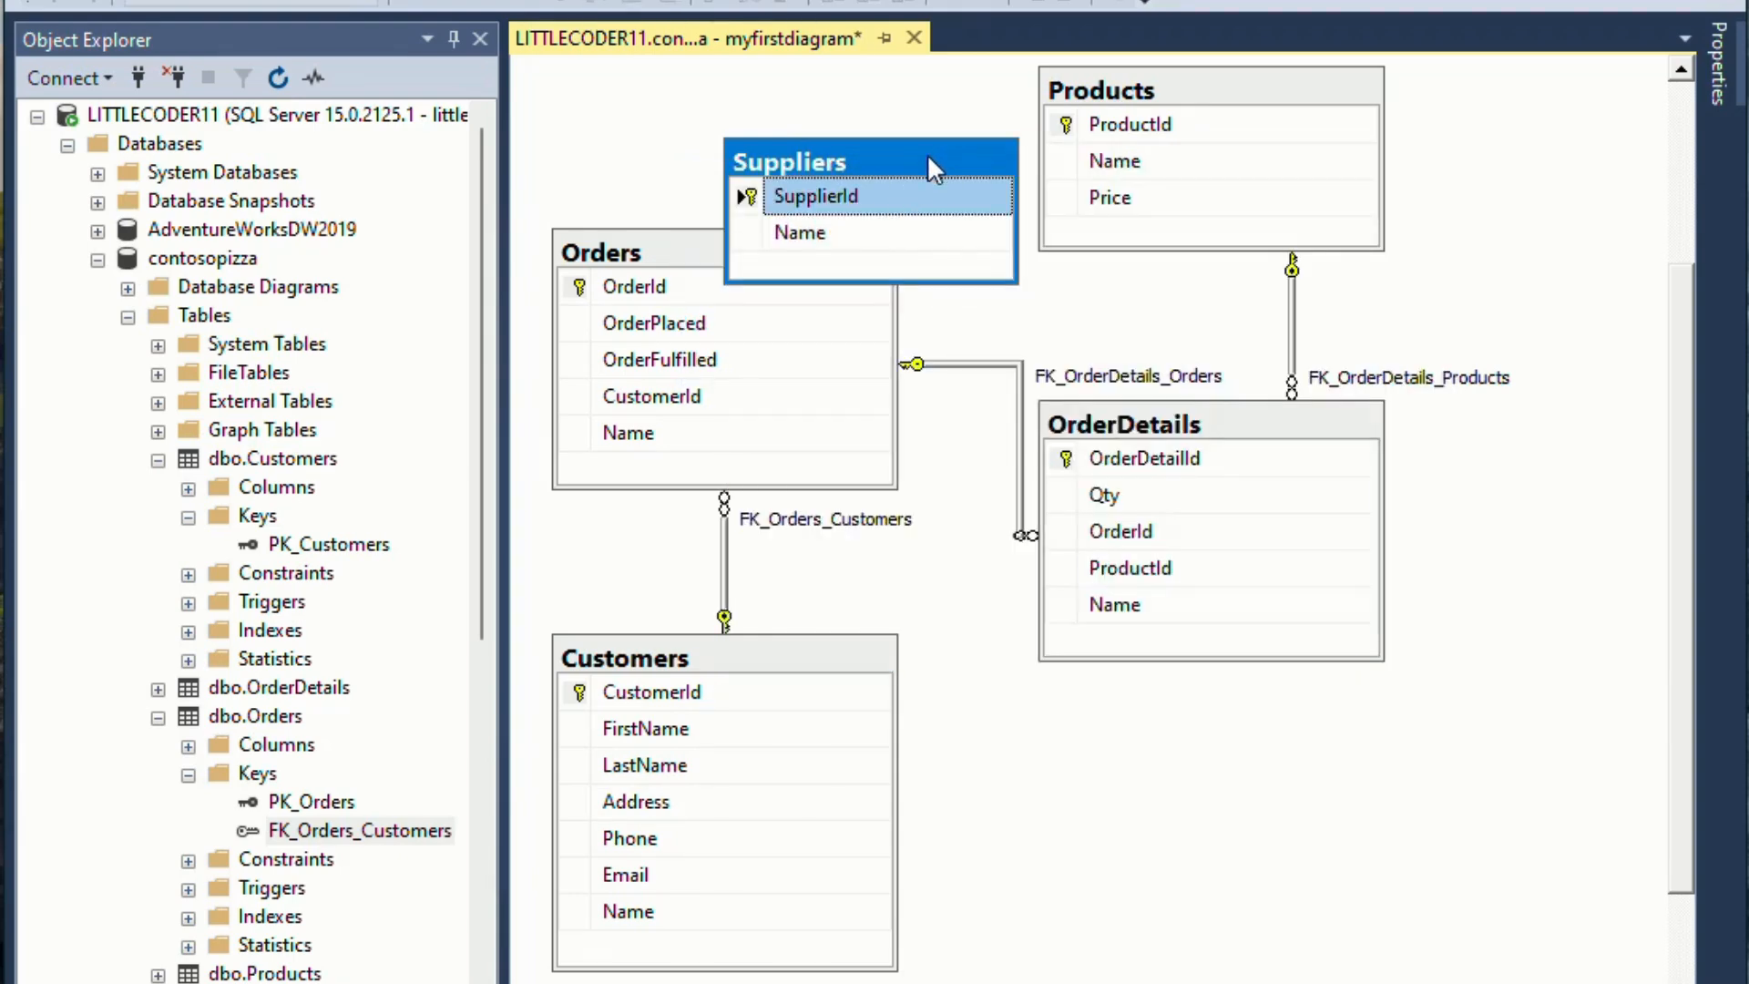
# Rearrange the diagram so Products and Suppliers sit level above the other tables, with a wide gap between them
pyautogui.moveTo(915, 156); pyautogui.dragTo(1588, 117)
pyautogui.moveTo(1169, 94); pyautogui.dragTo(844, 208)
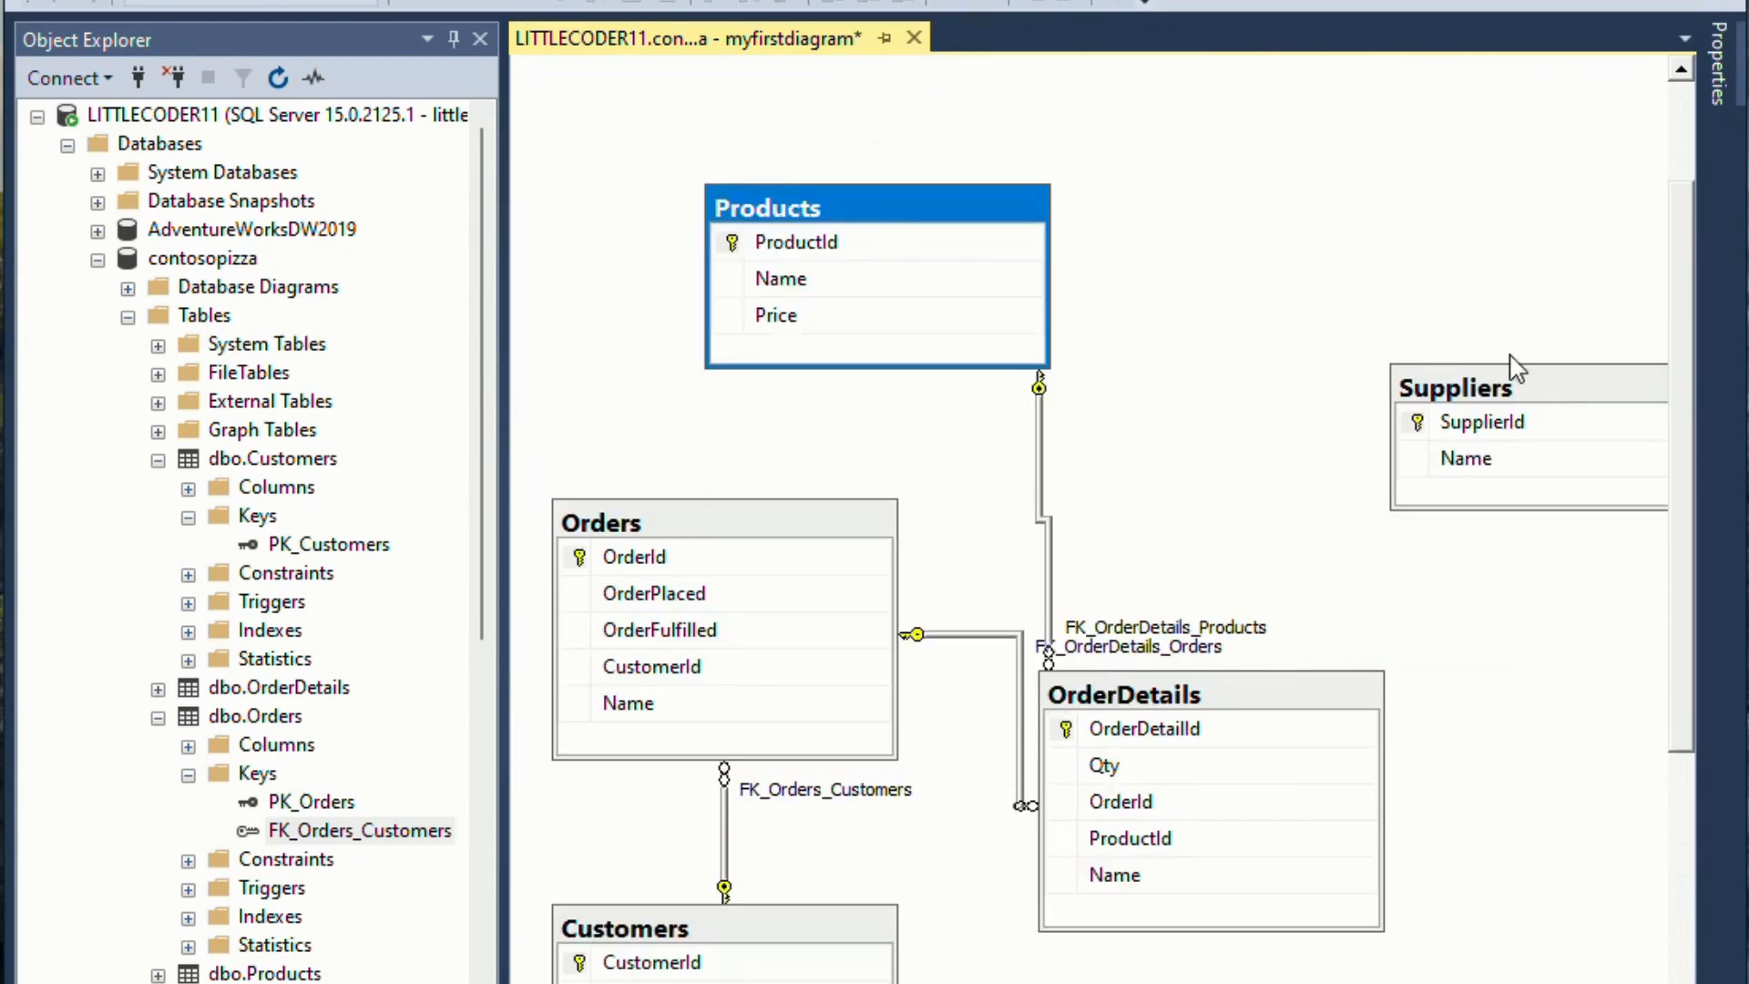
pyautogui.moveTo(1531, 380); pyautogui.dragTo(1432, 210)
pyautogui.moveTo(910, 216); pyautogui.dragTo(834, 205)
pyautogui.moveTo(1378, 238); pyautogui.dragTo(1420, 203)
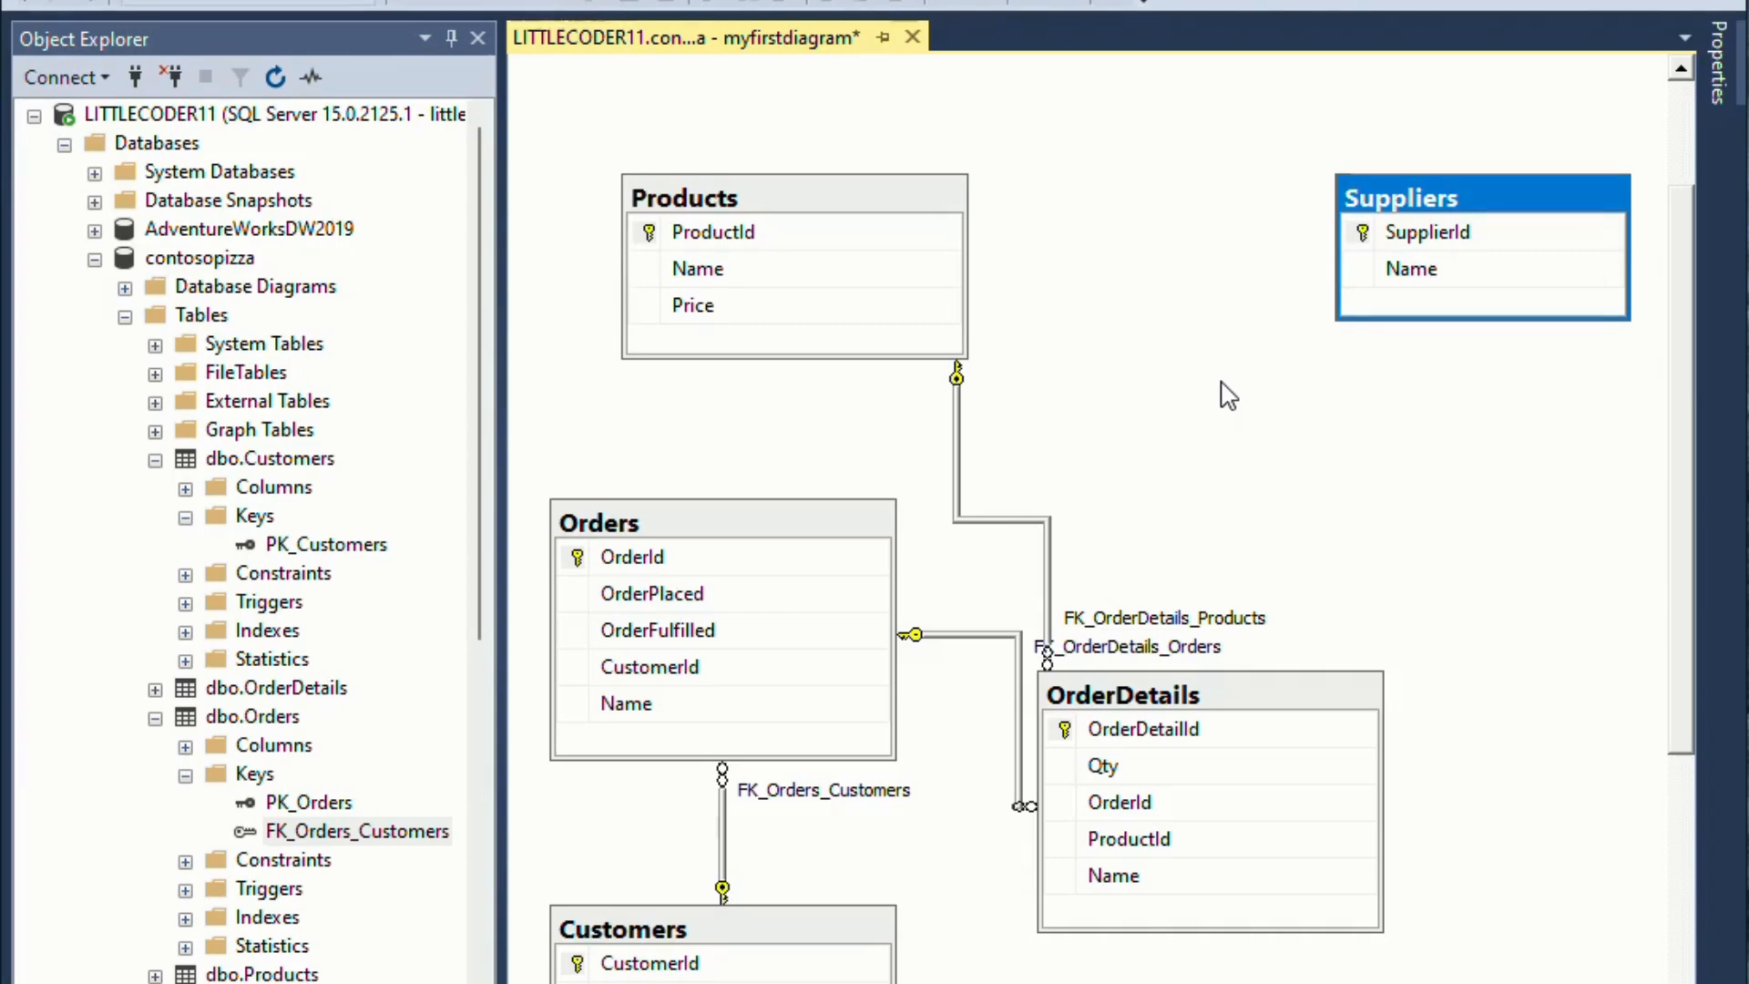
# Create a new table named ProductSuppliers in the diagram between Products and Suppliers
pyautogui.rightClick(1107, 207)
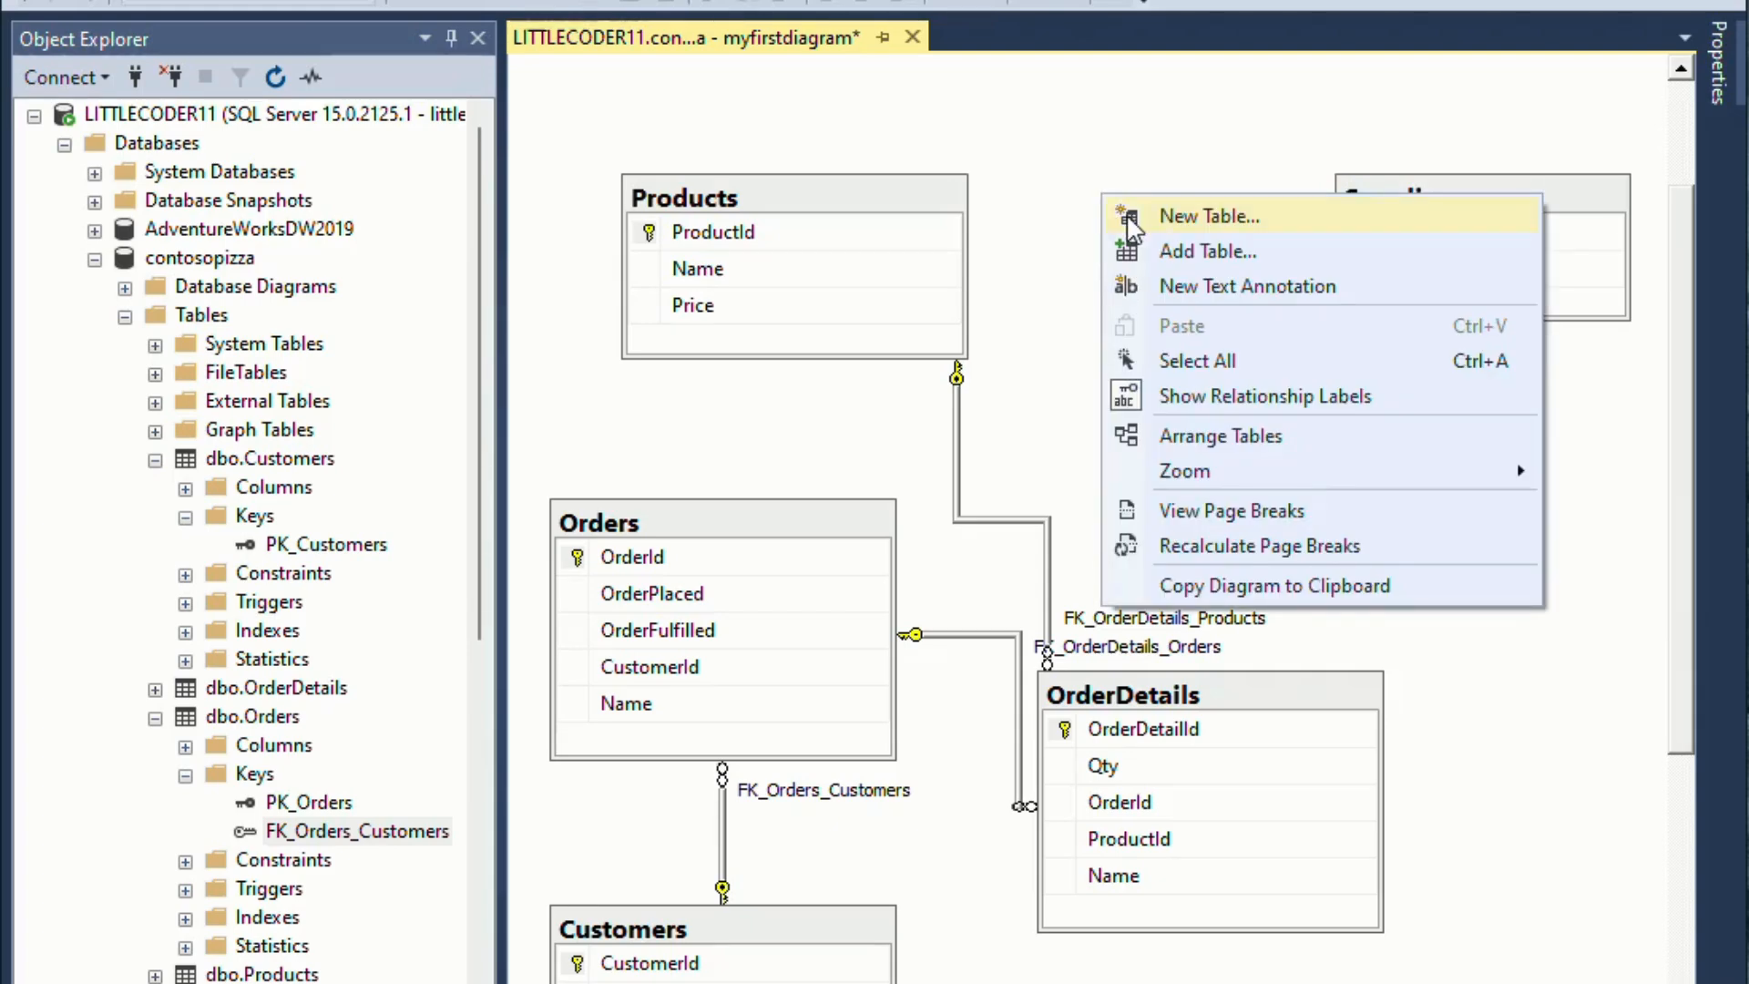
pyautogui.click(1130, 227)
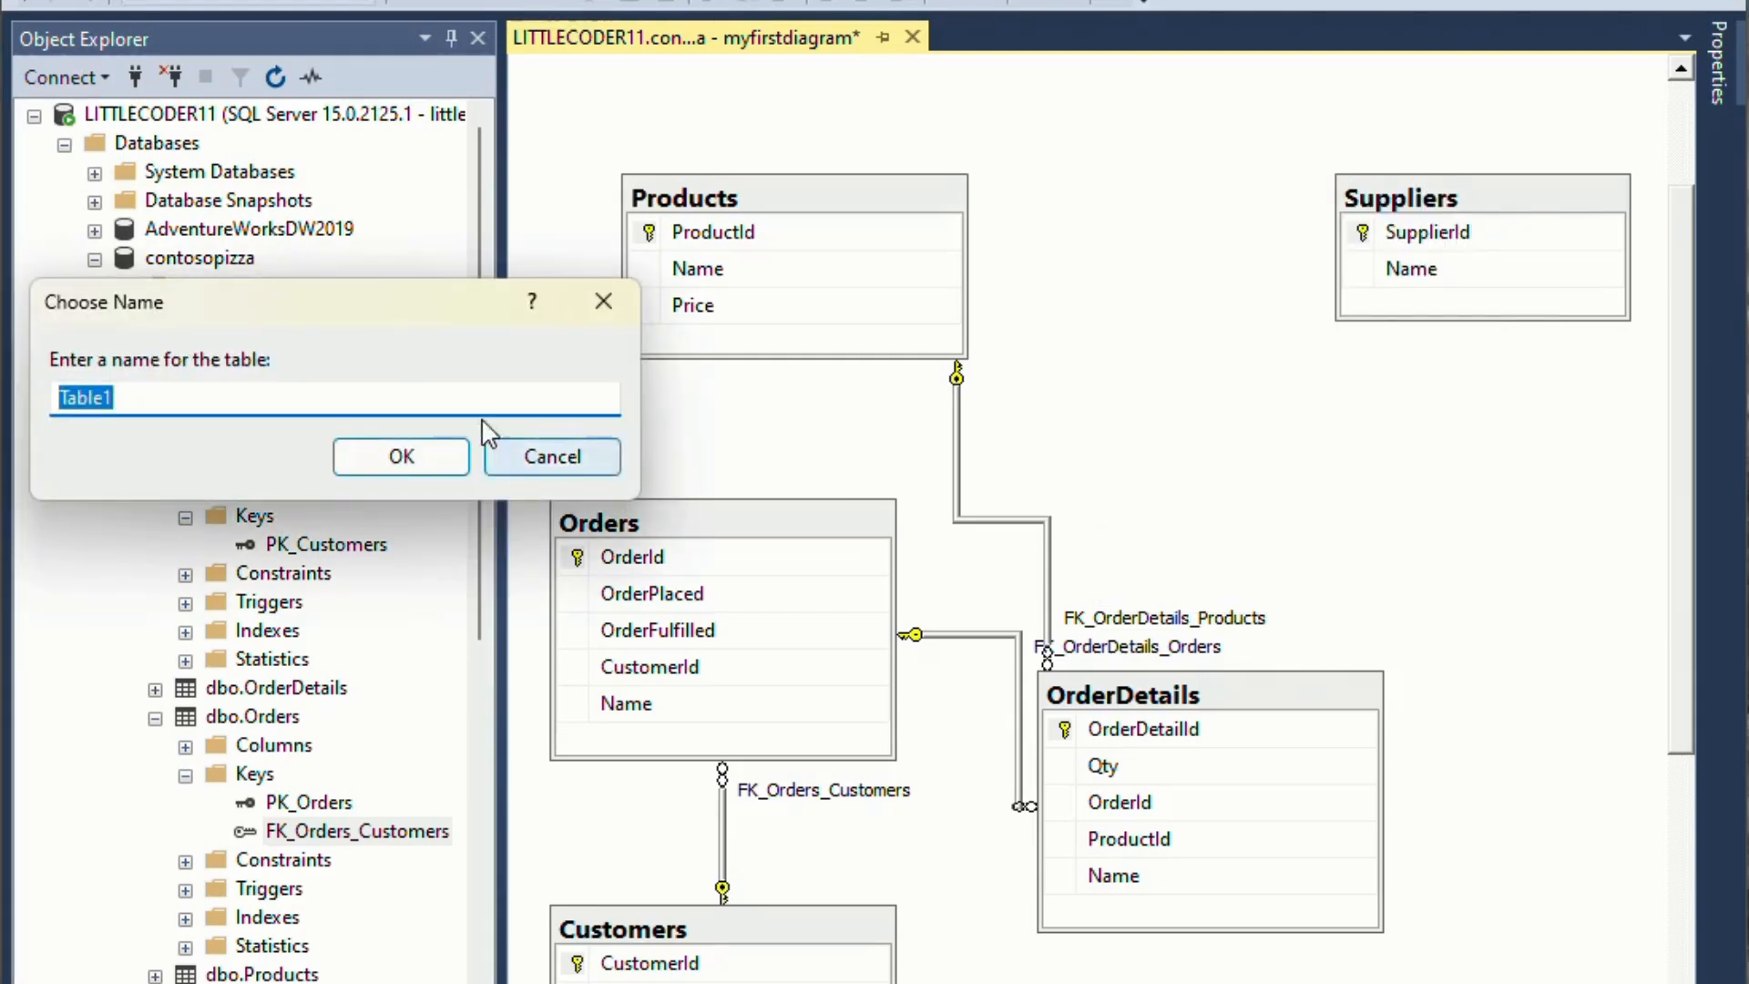
pyautogui.moveTo(414, 328); pyautogui.dragTo(1066, 341)
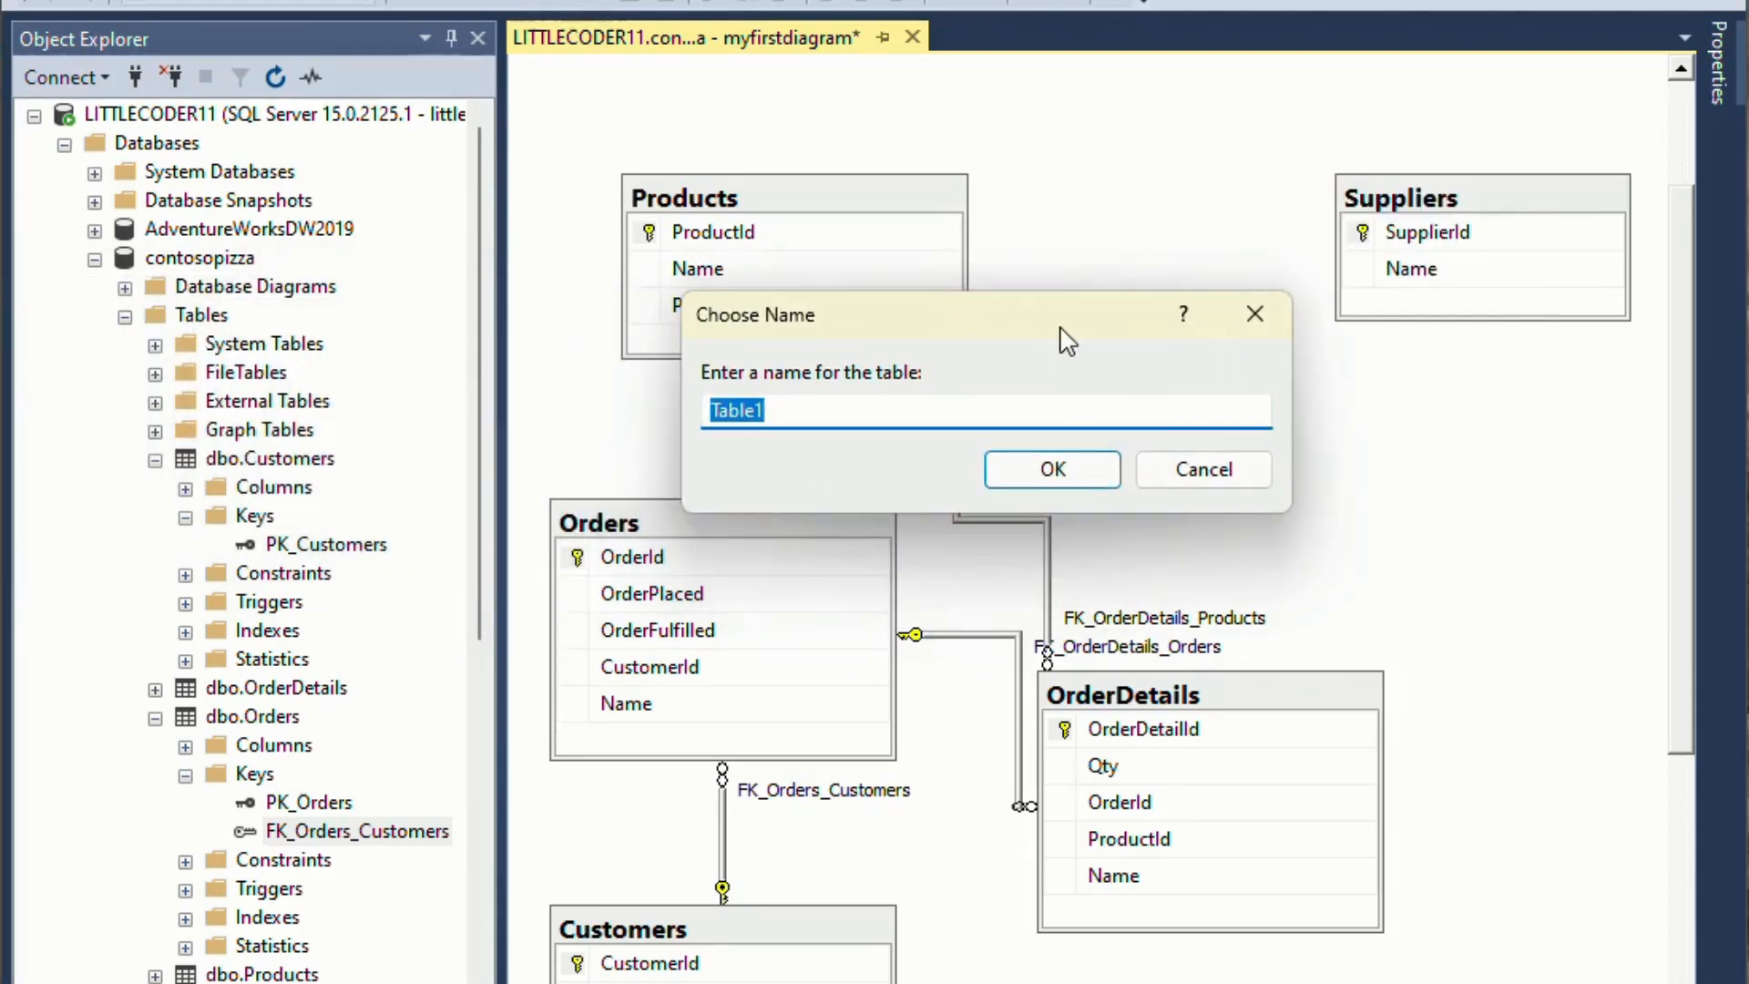
pyautogui.write('Product')
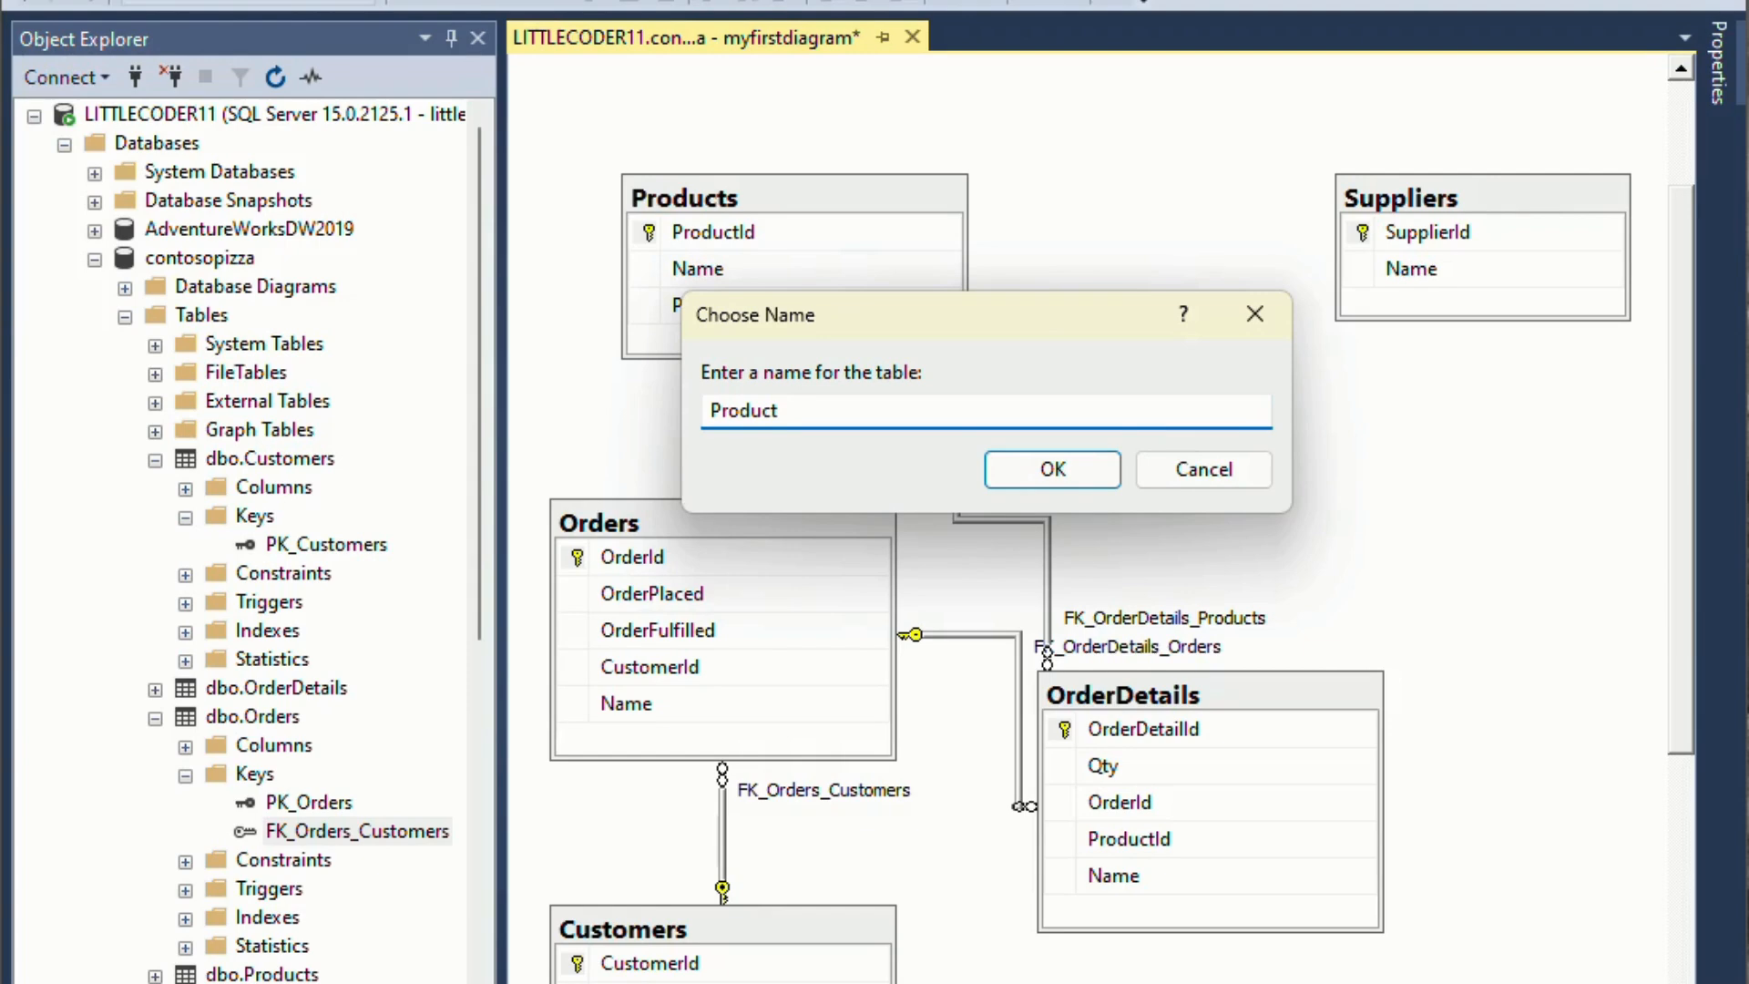
pyautogui.write('Suppliers')
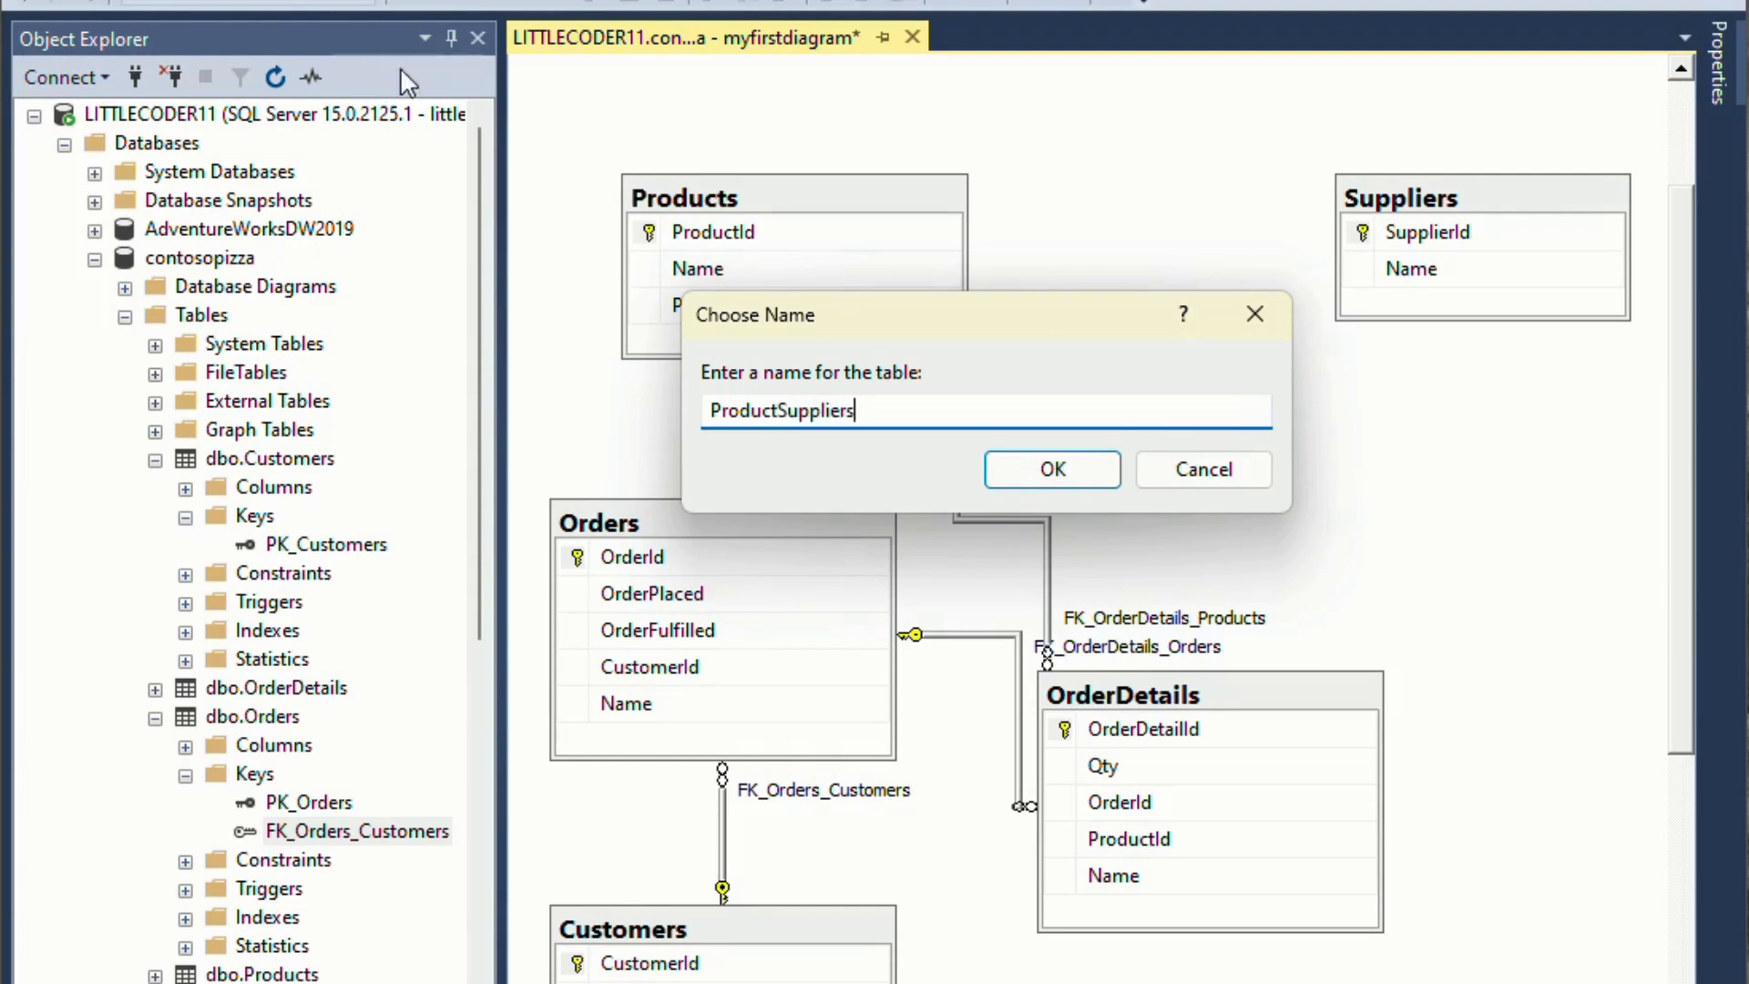
pyautogui.click(1077, 485)
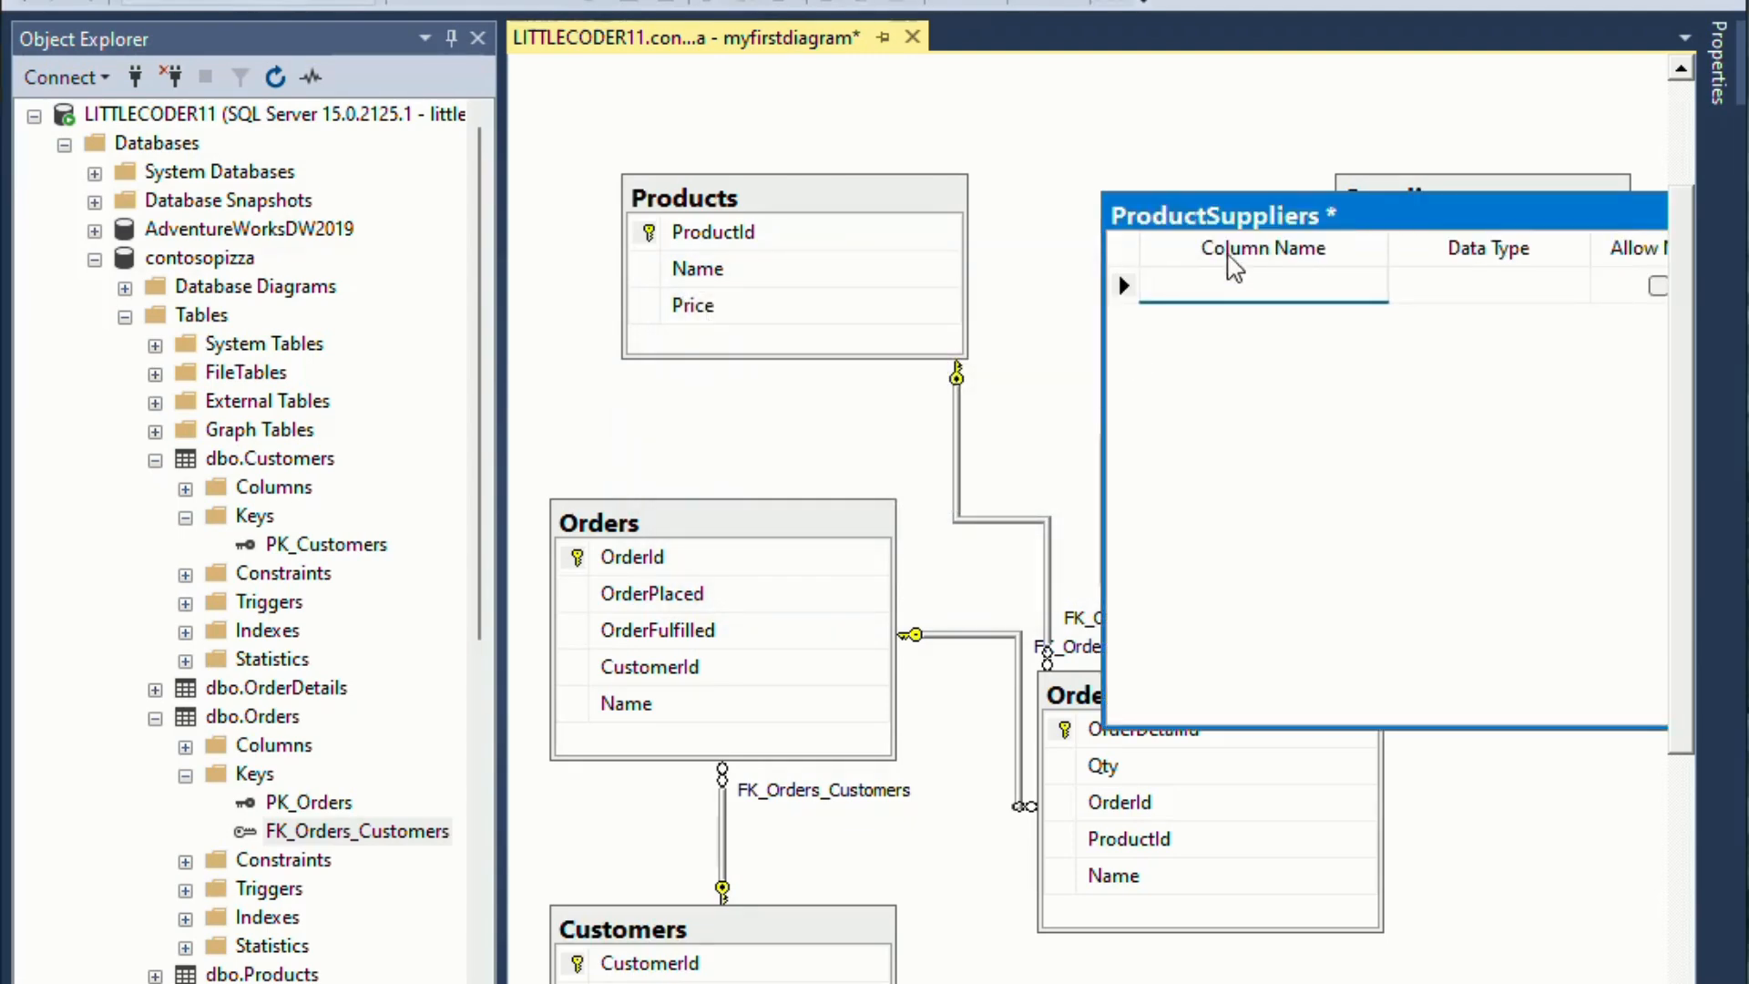
# Add a ProductSupplierId column of data type int to ProductSuppliers and set it as the primary key
pyautogui.moveTo(1357, 215); pyautogui.dragTo(1069, 183)
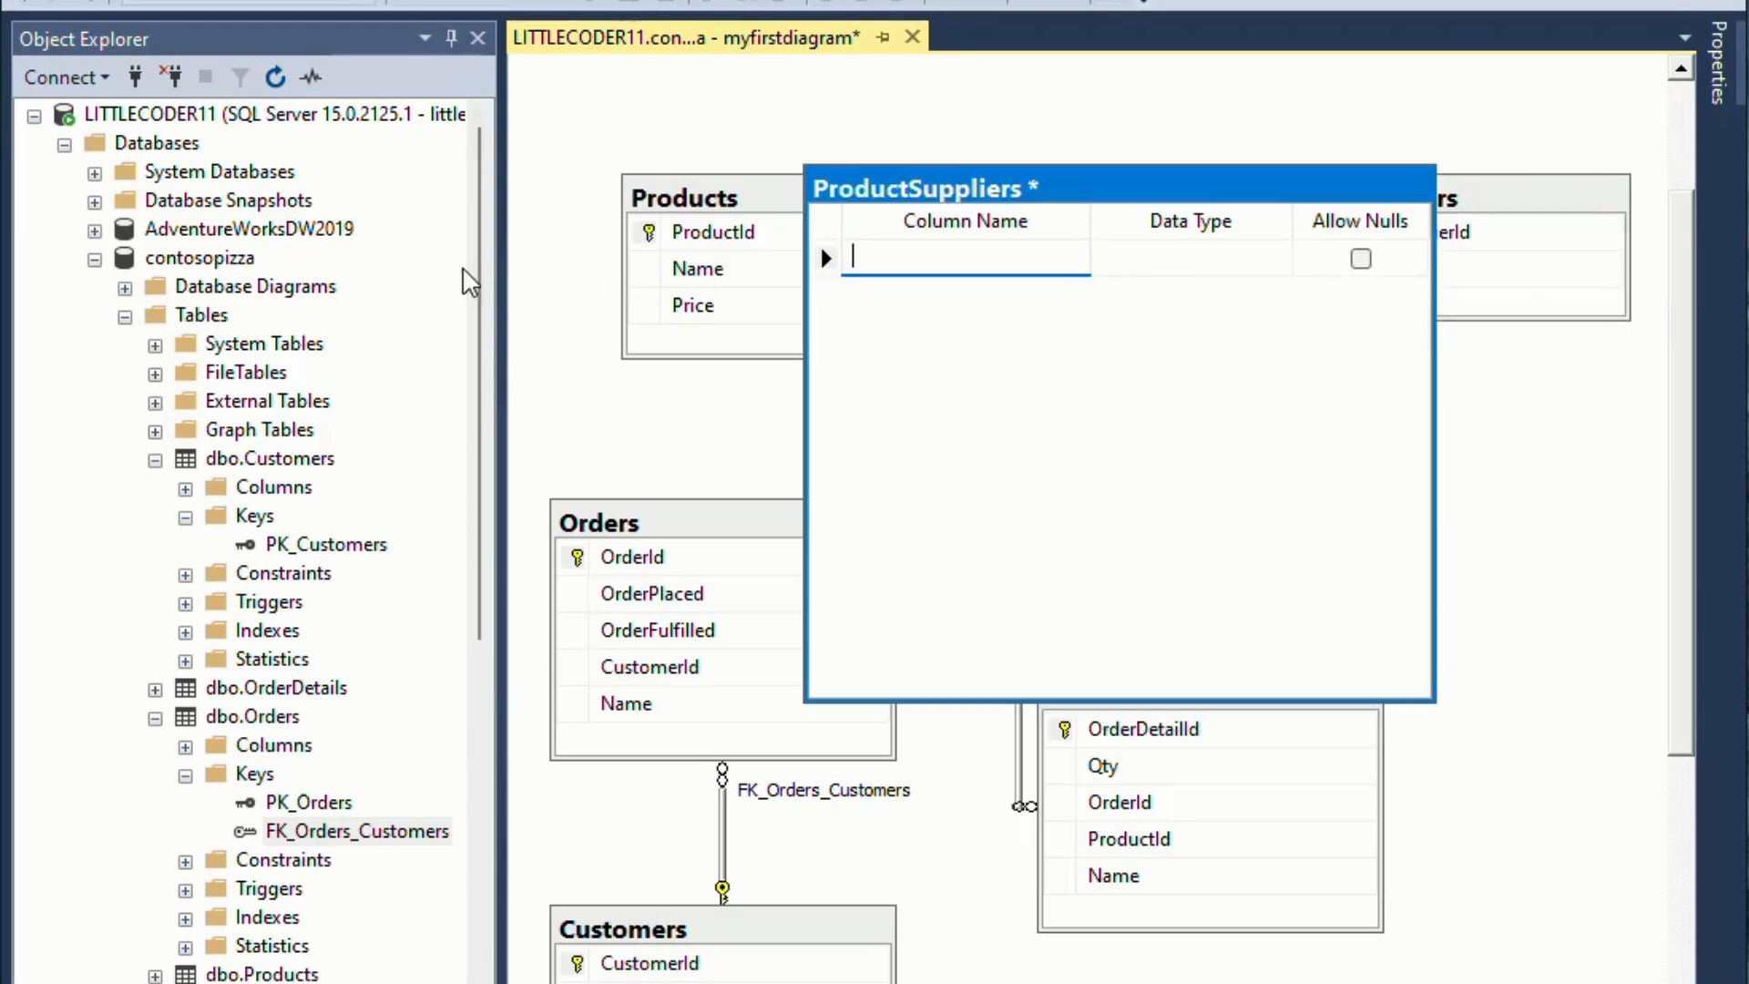
pyautogui.write('ProductSupplierId')
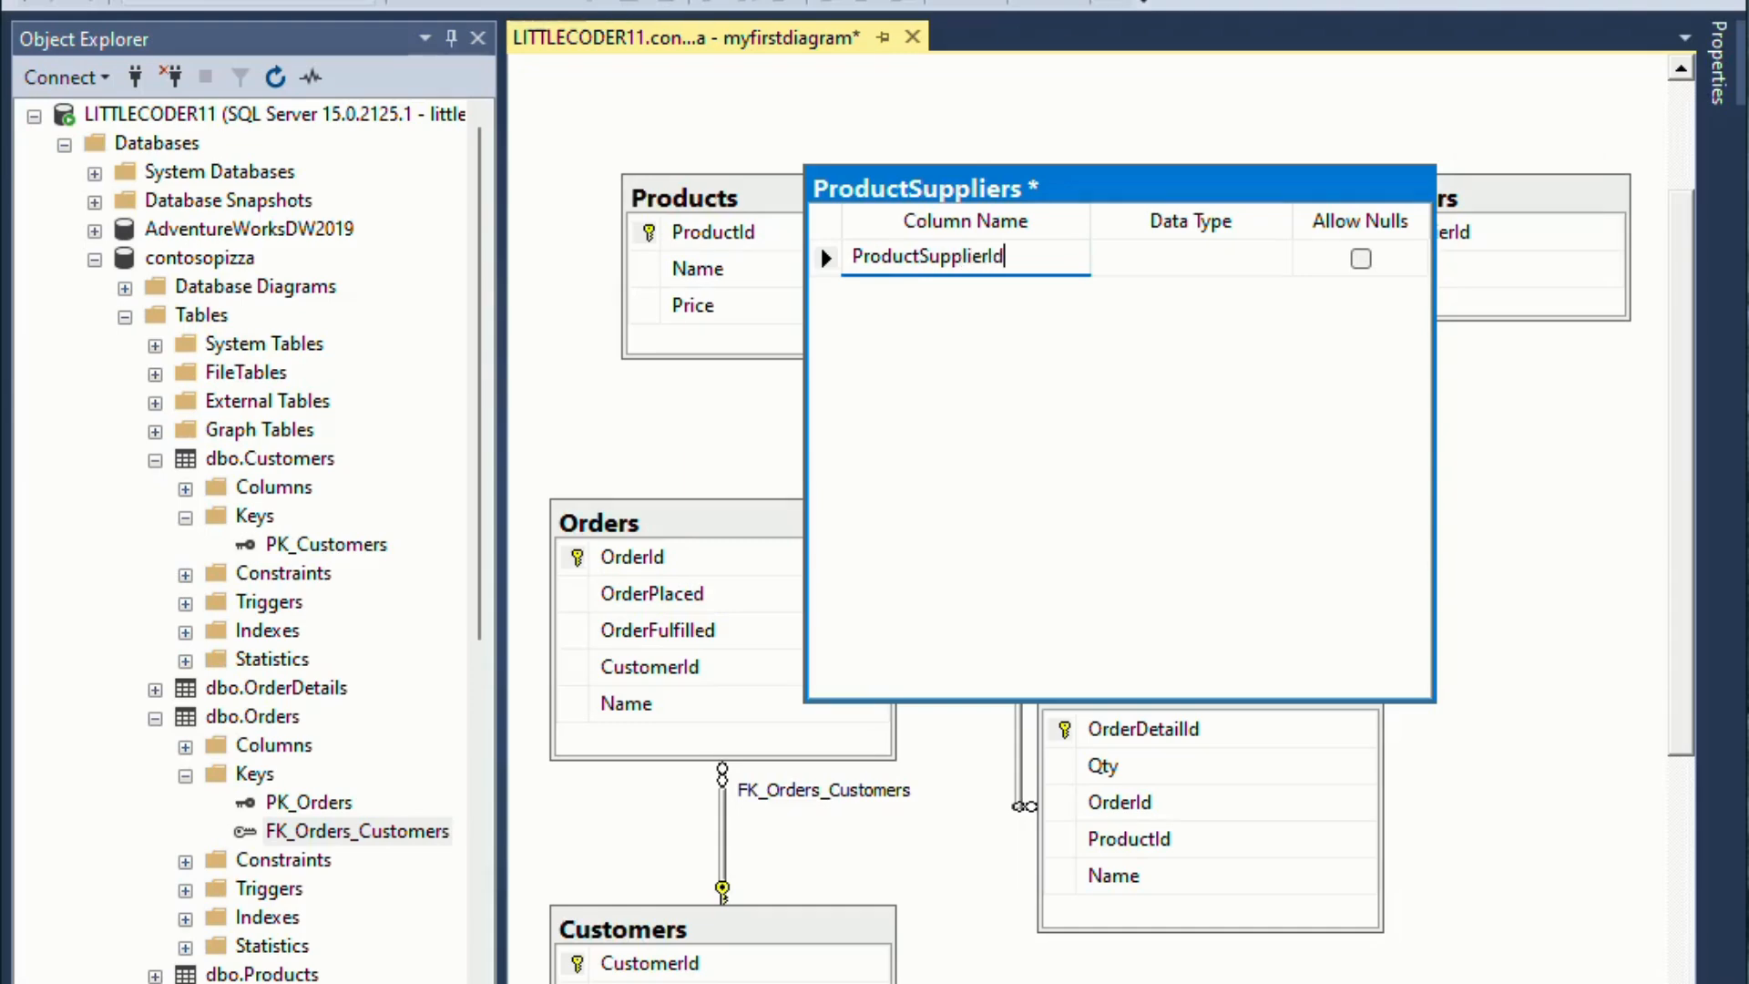
pyautogui.press('Tab')
pyautogui.write('in')
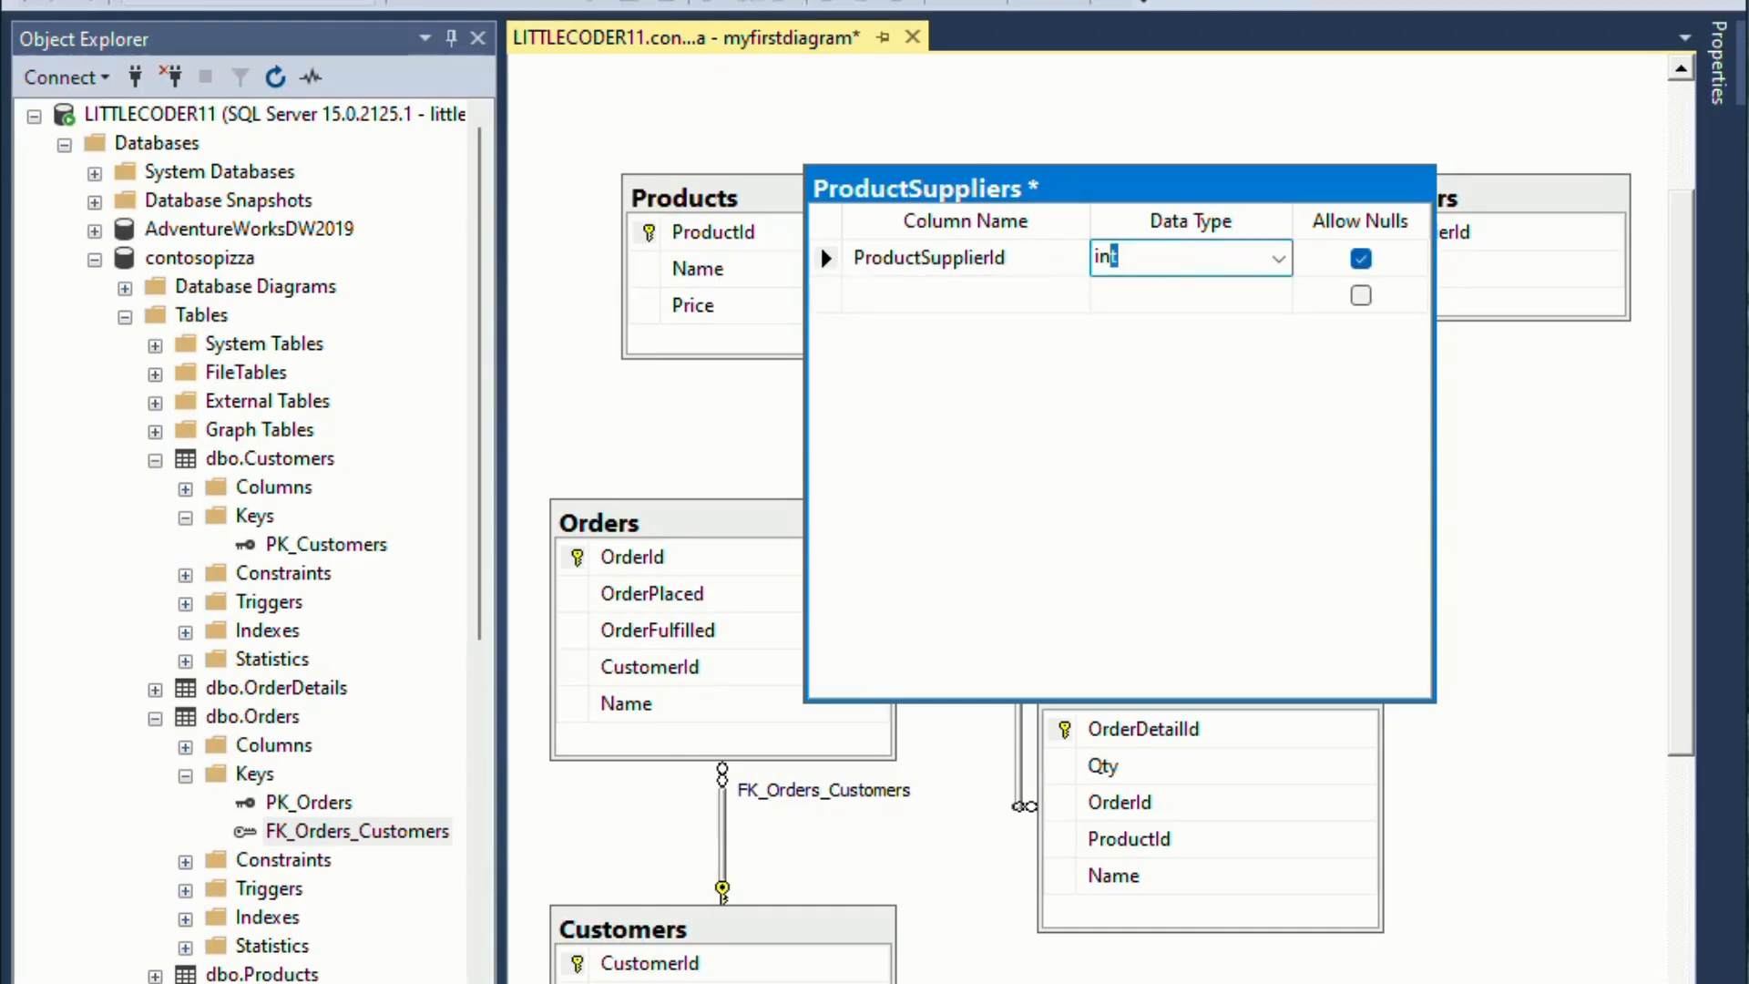
pyautogui.write('t')
pyautogui.rightClick(827, 264)
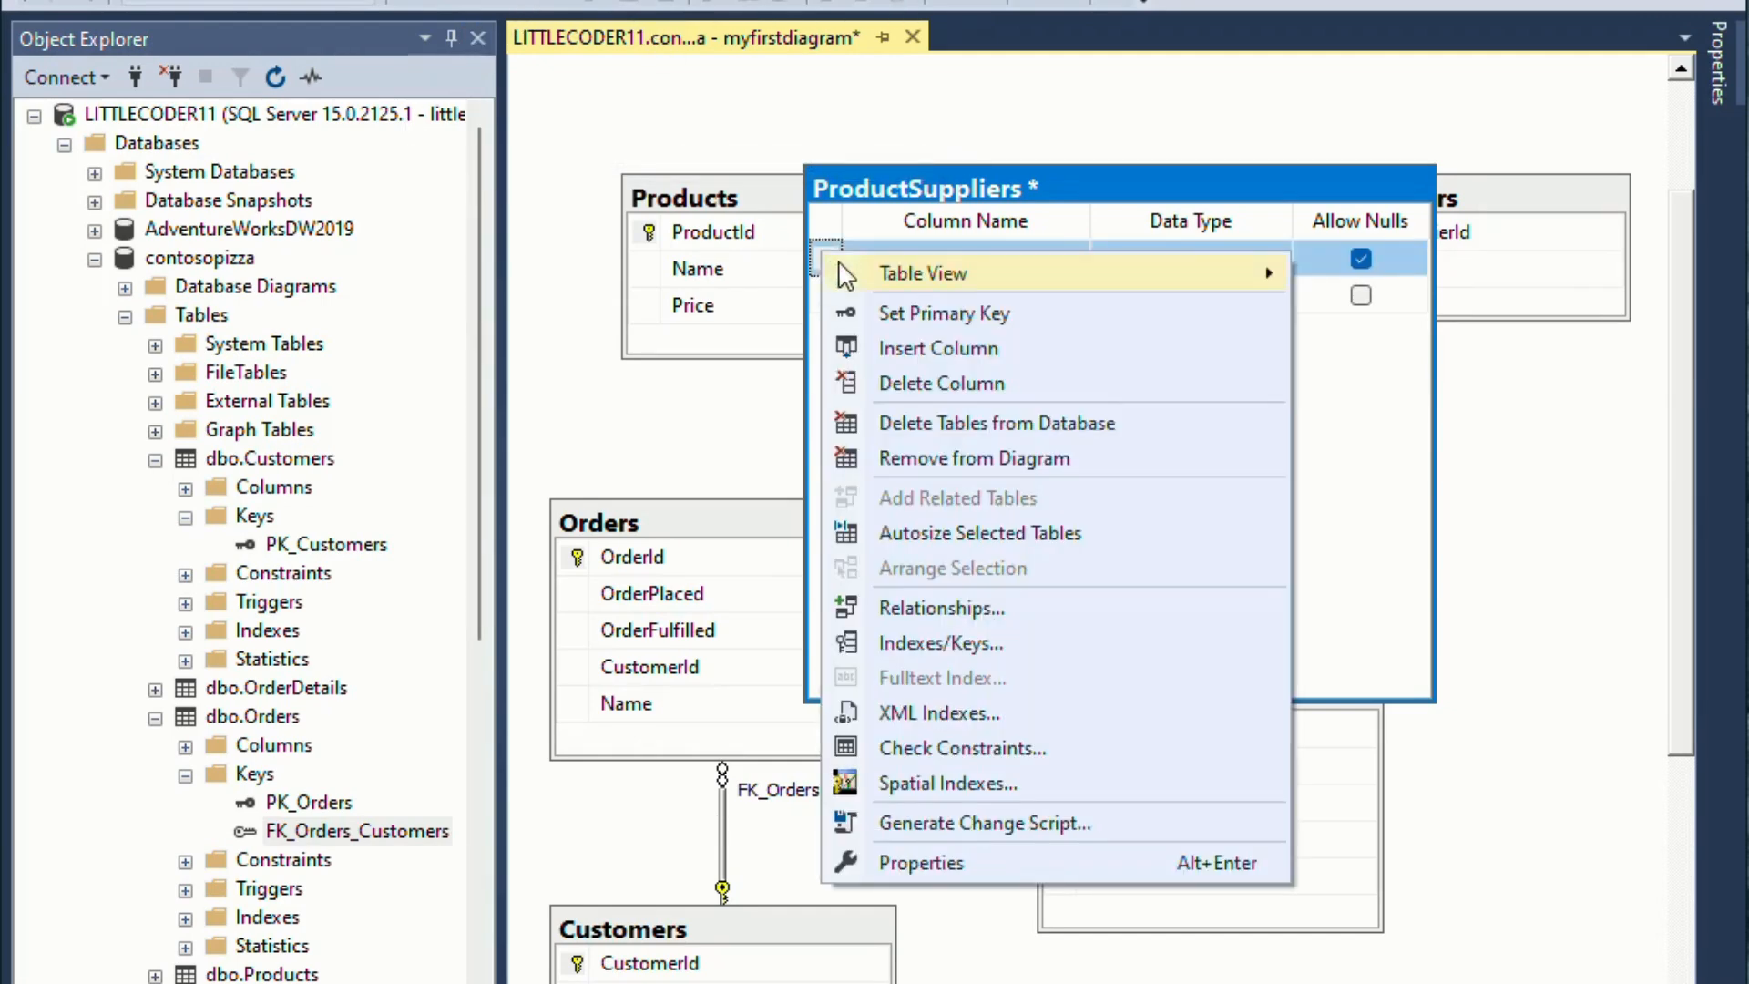
pyautogui.click(888, 313)
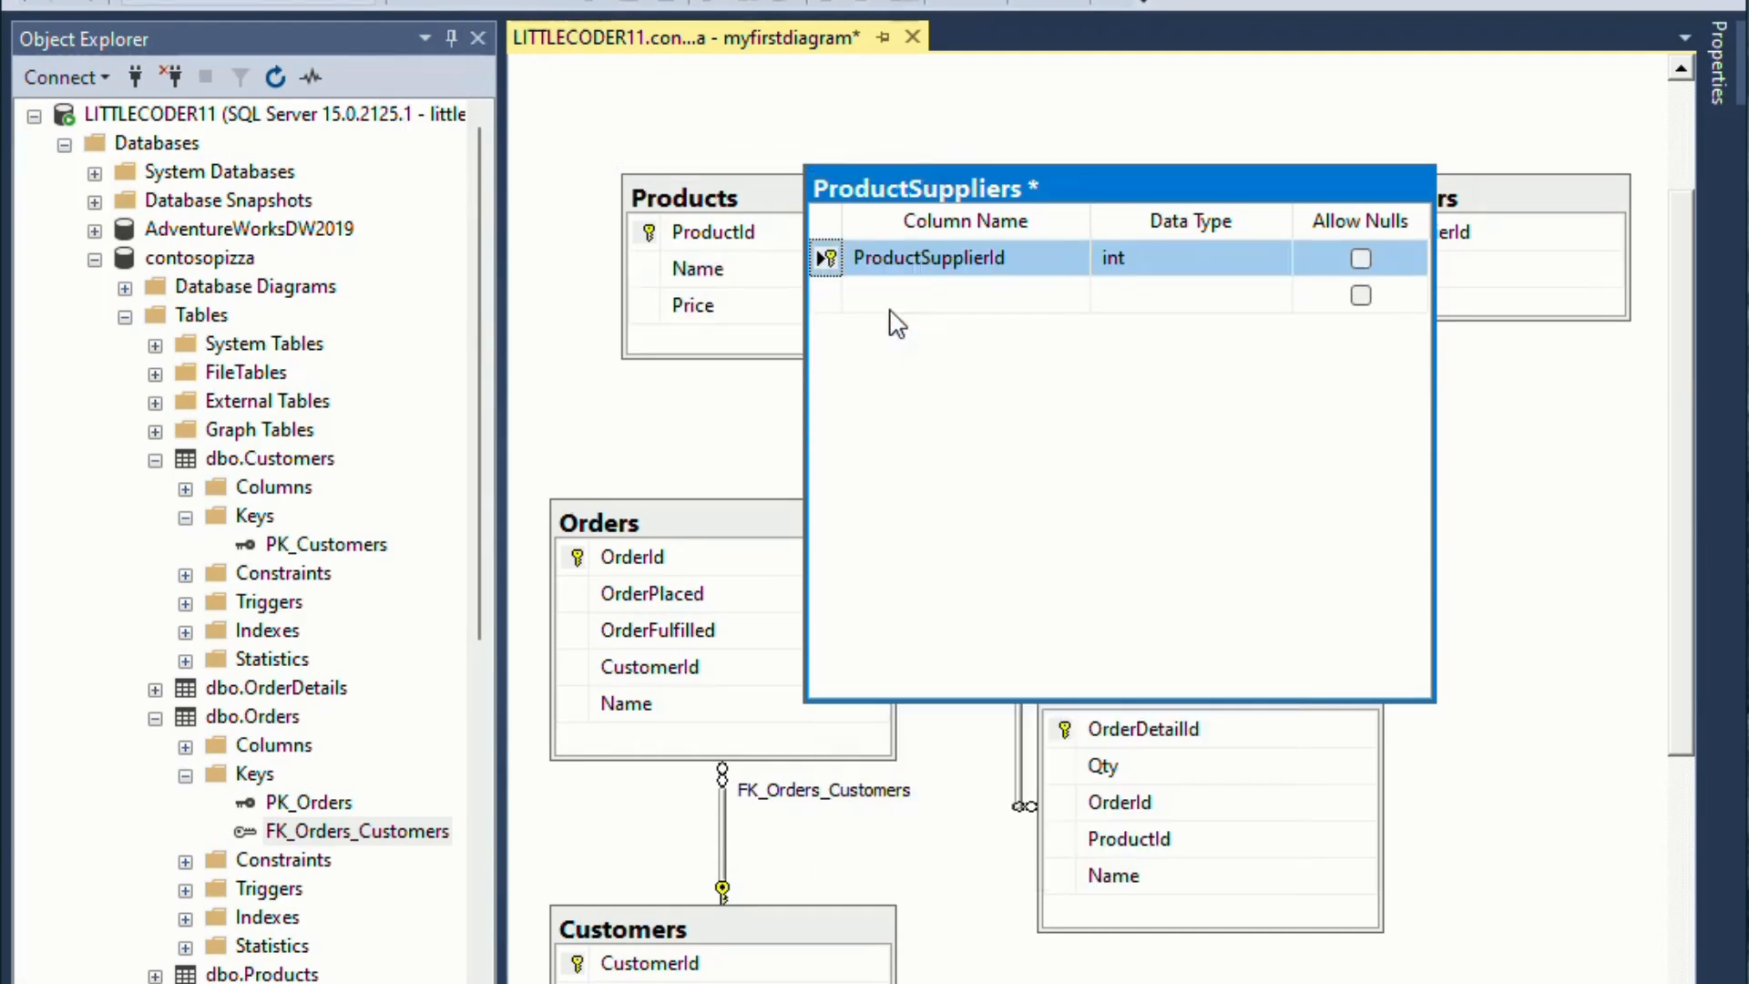
# Make ProductSupplierId an identity column by setting Is Identity to Yes in its properties
pyautogui.rightClick(829, 261)
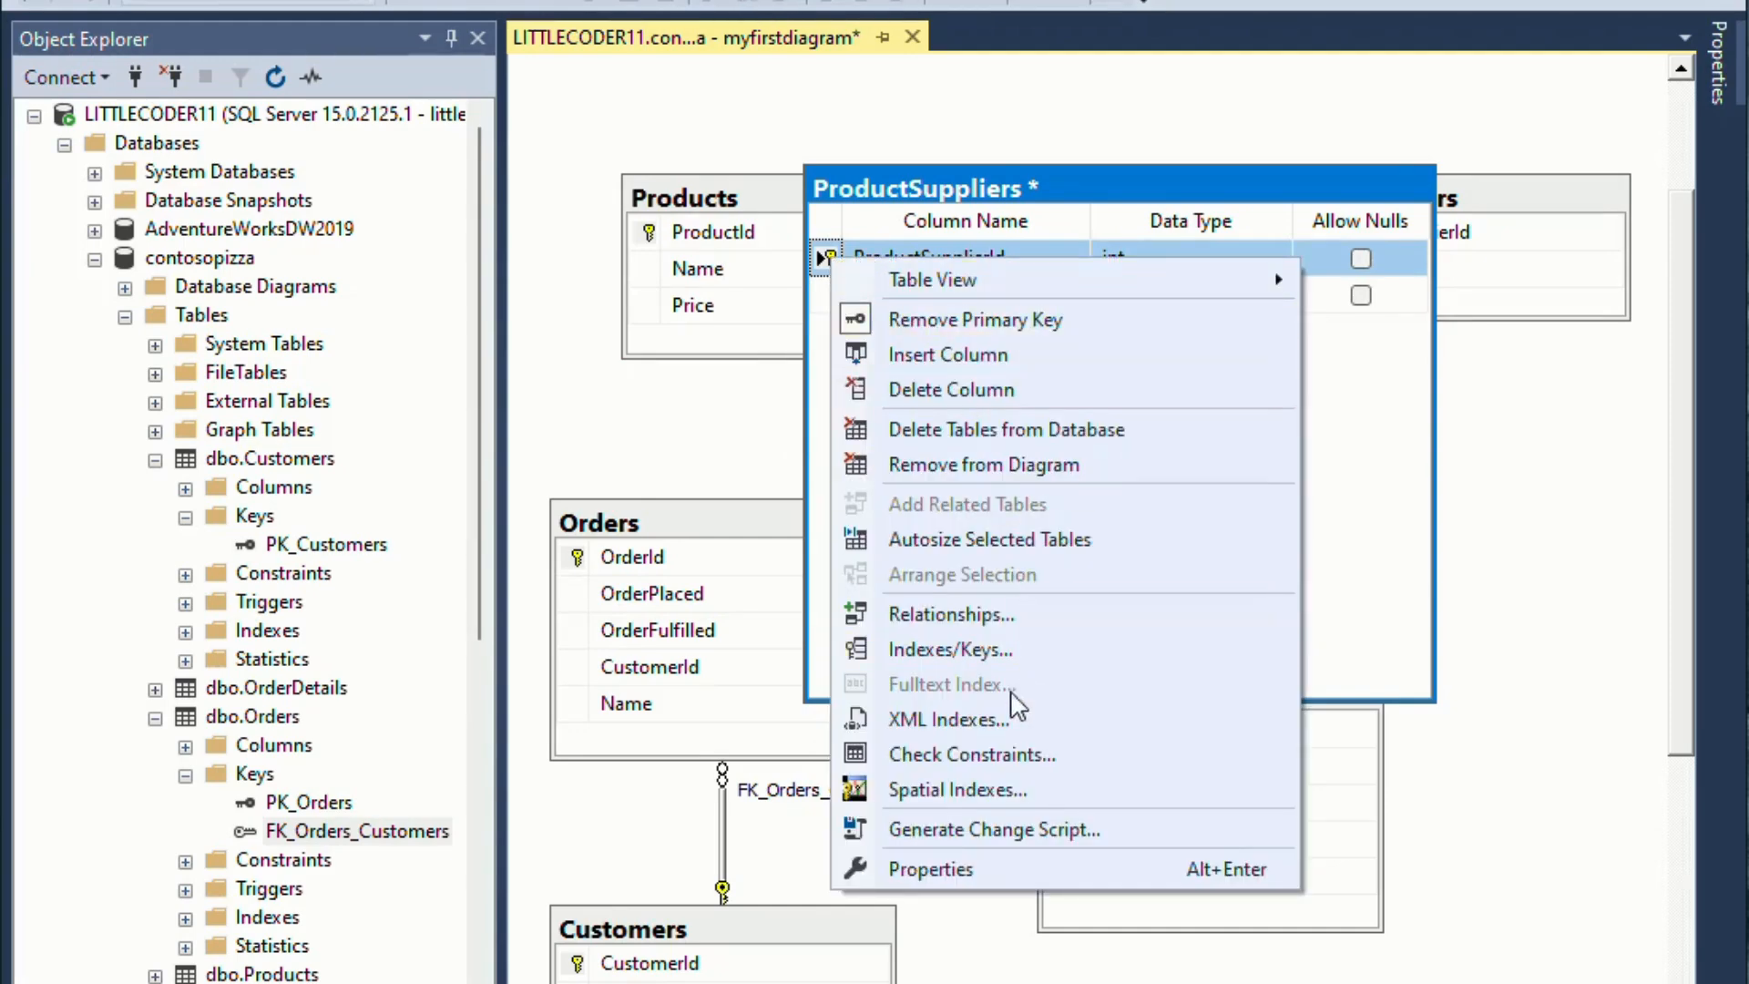
pyautogui.click(932, 869)
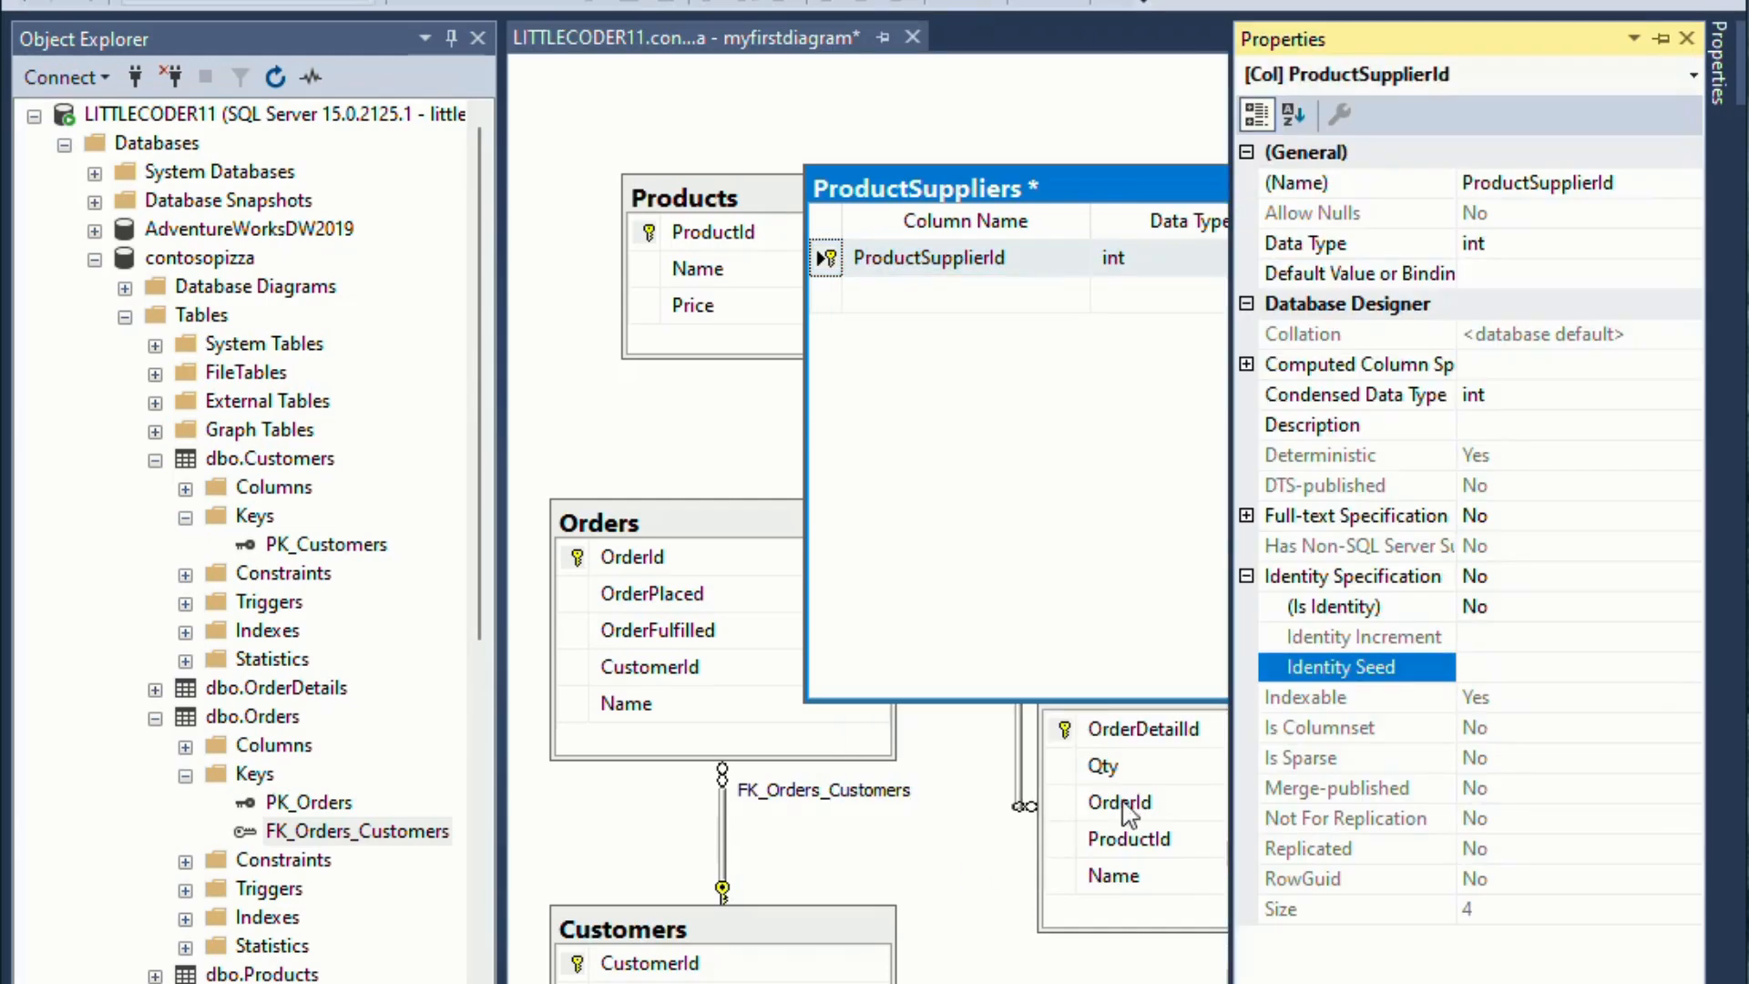
pyautogui.doubleClick(1558, 605)
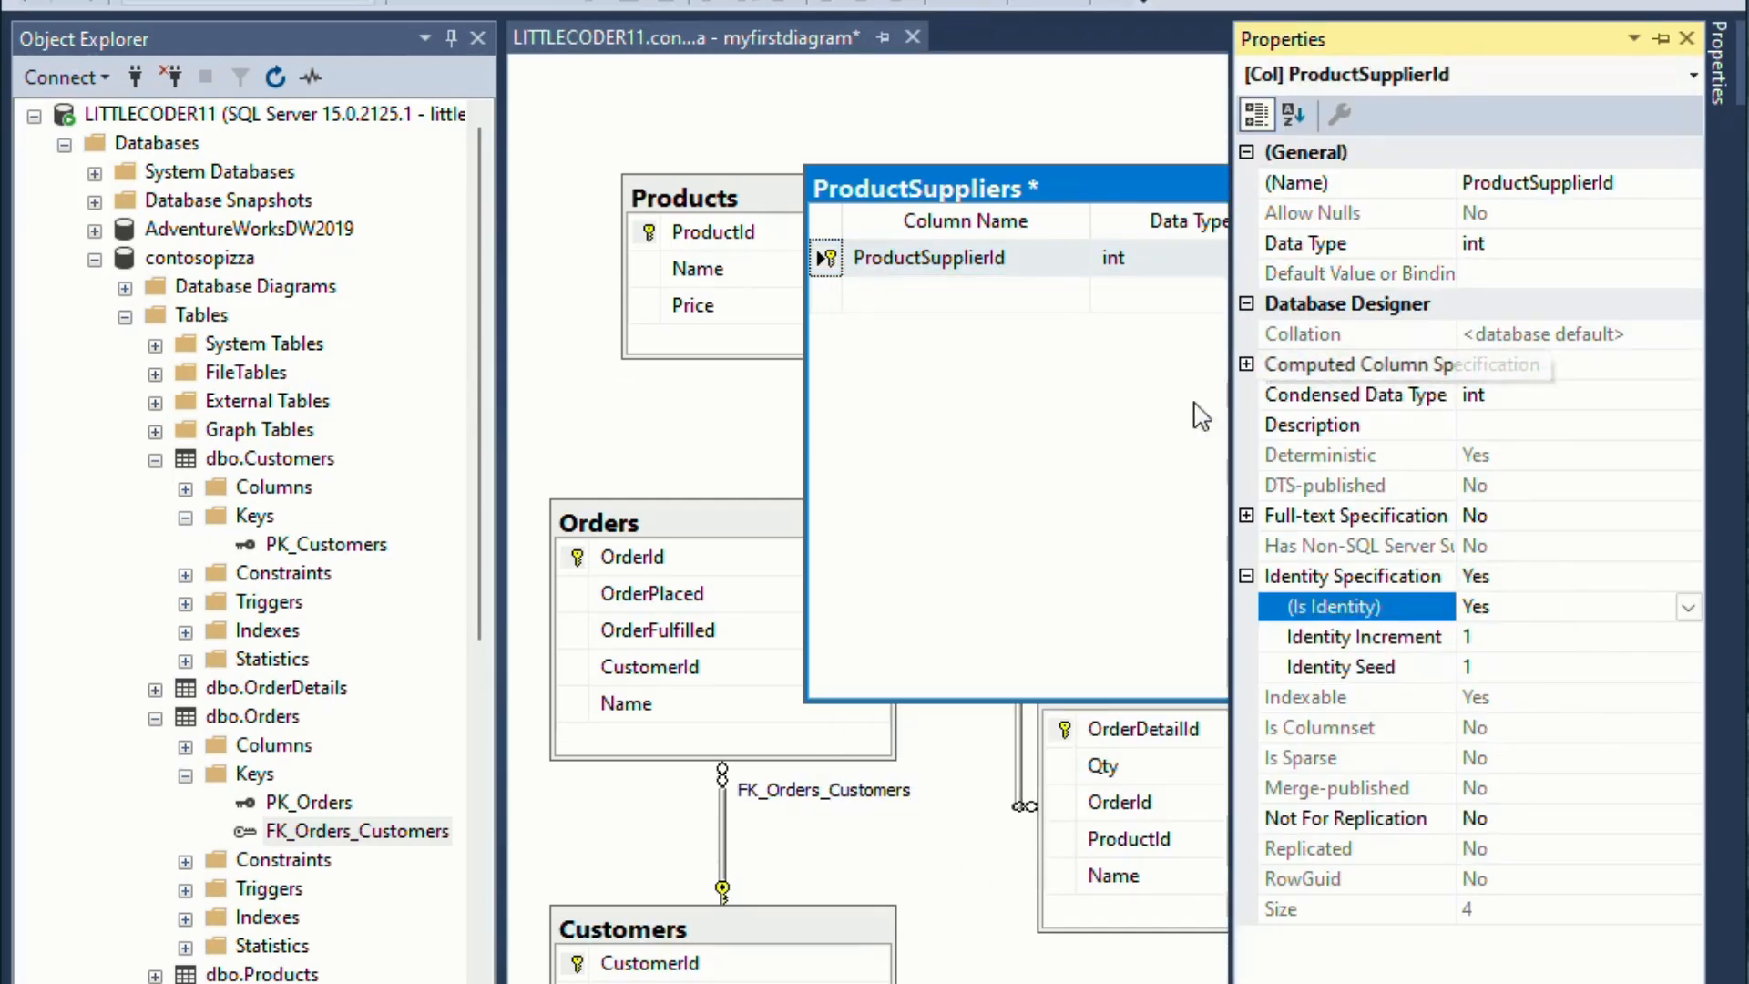
pyautogui.click(1105, 496)
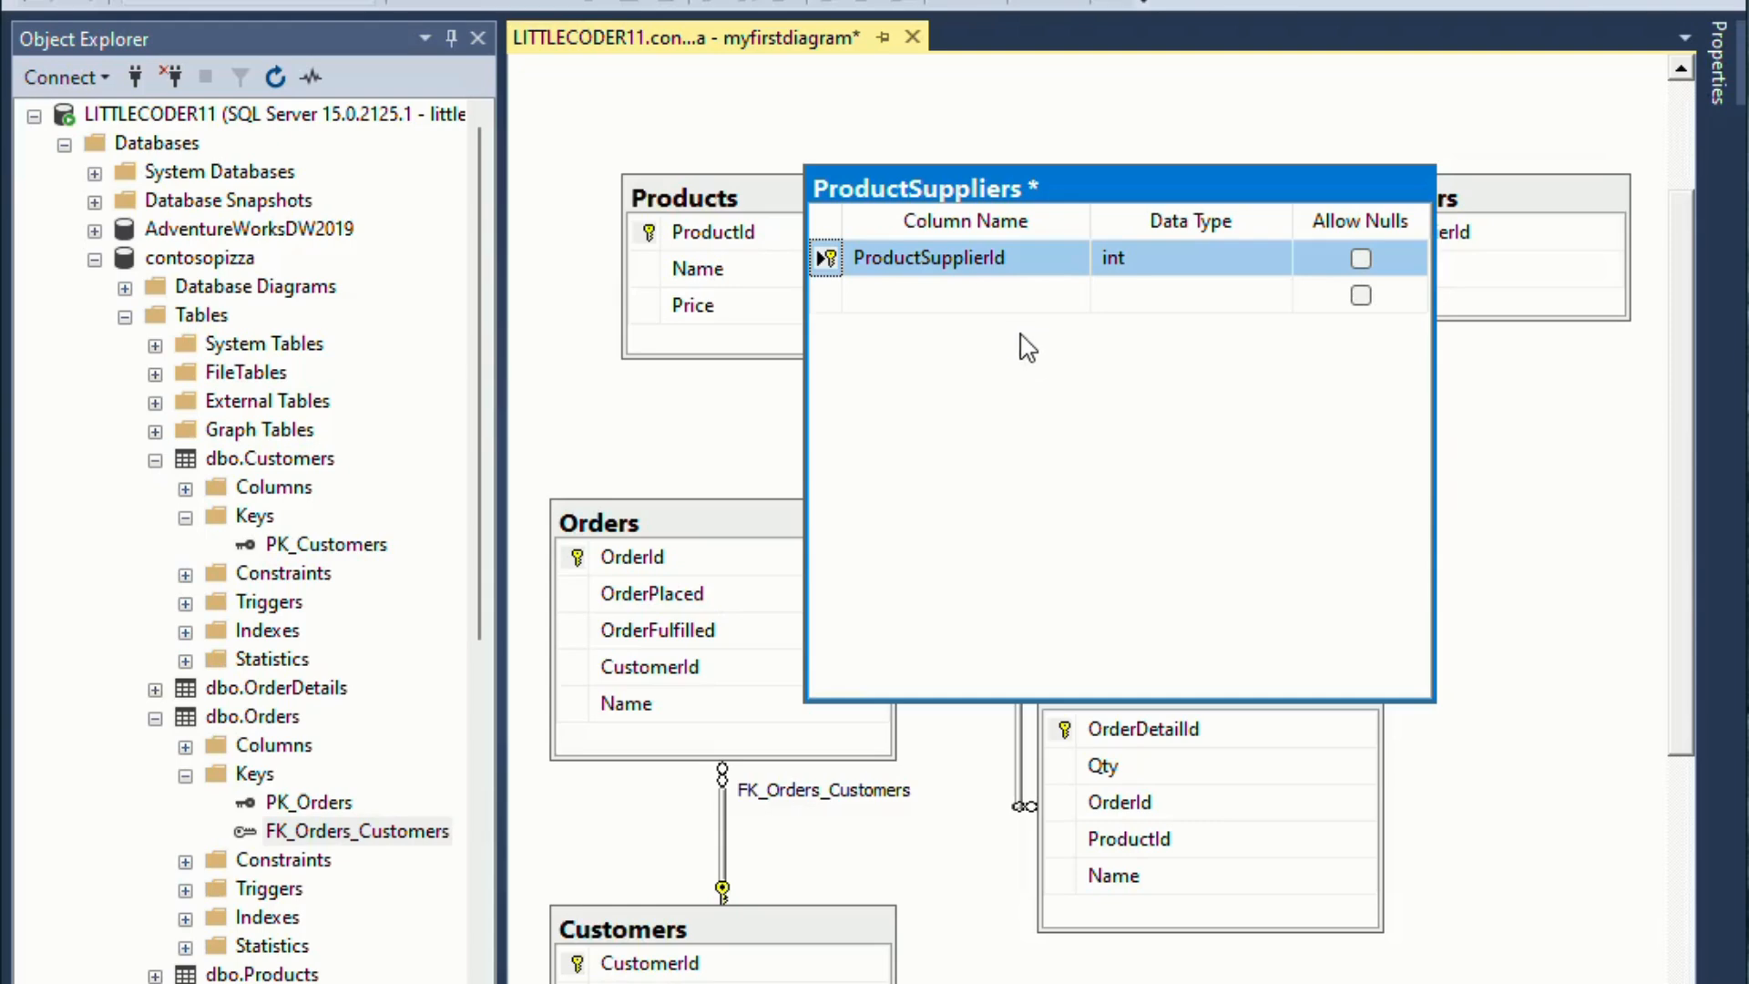
# Add a ProductId column of data type int to the ProductSuppliers table
pyautogui.click(1018, 302)
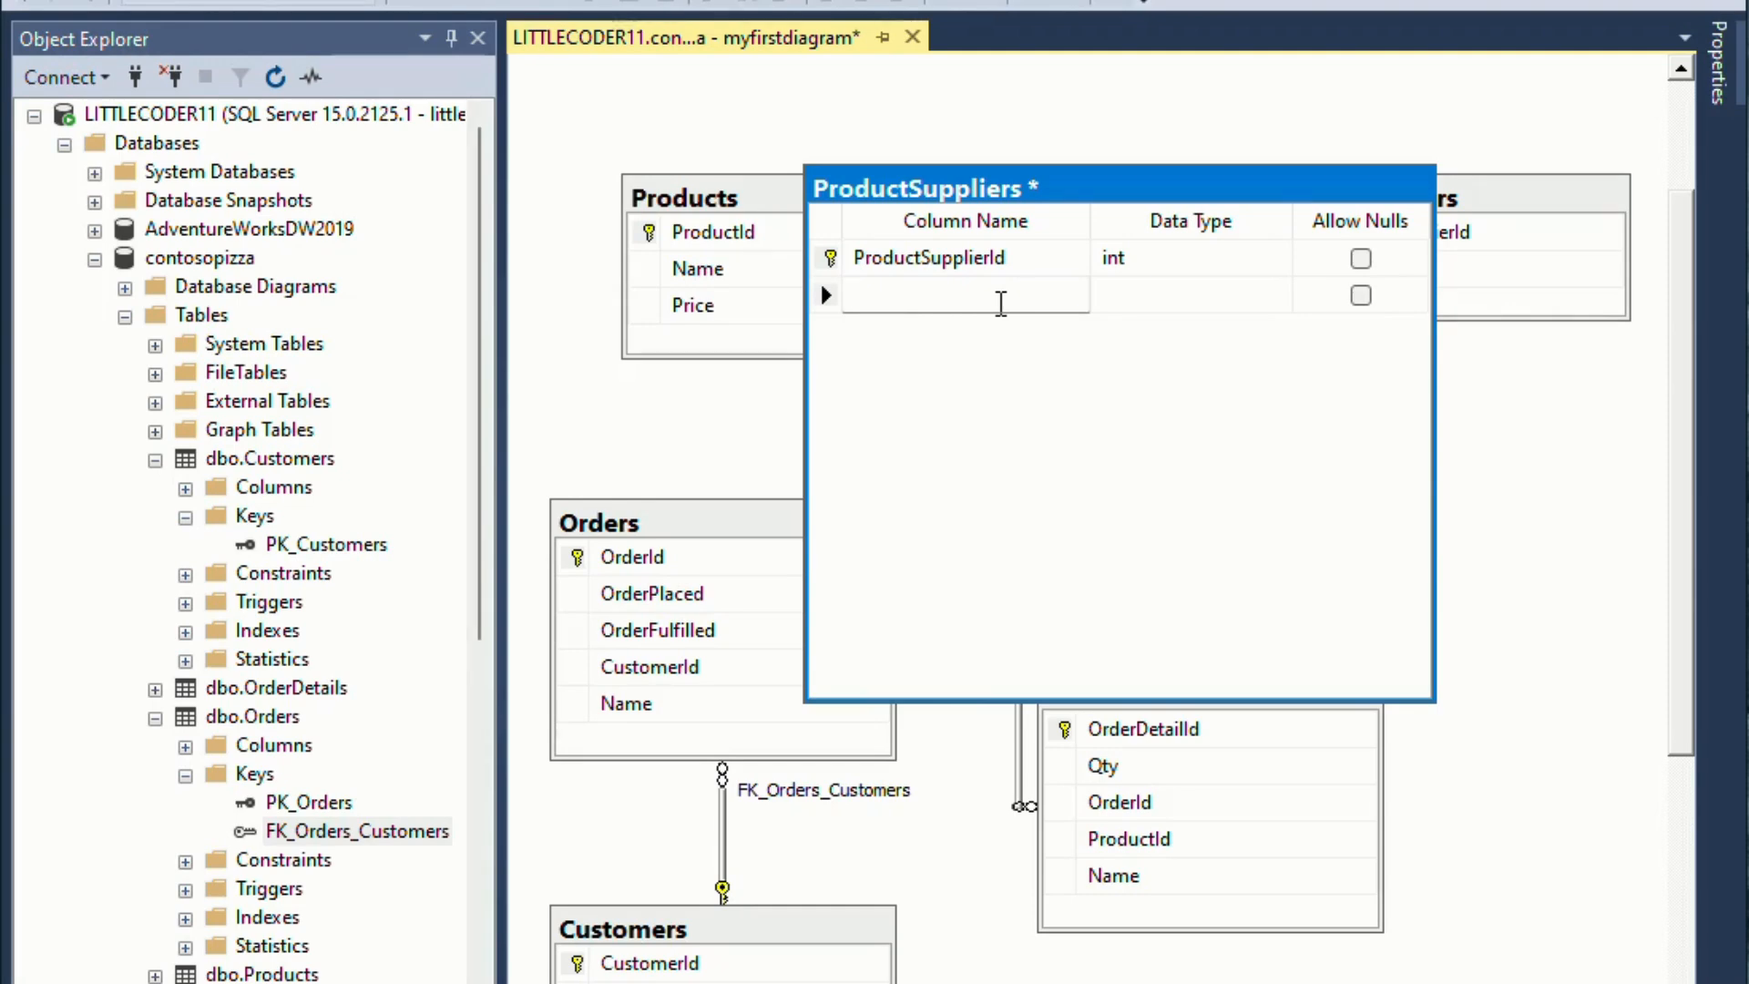
pyautogui.write('ProductId')
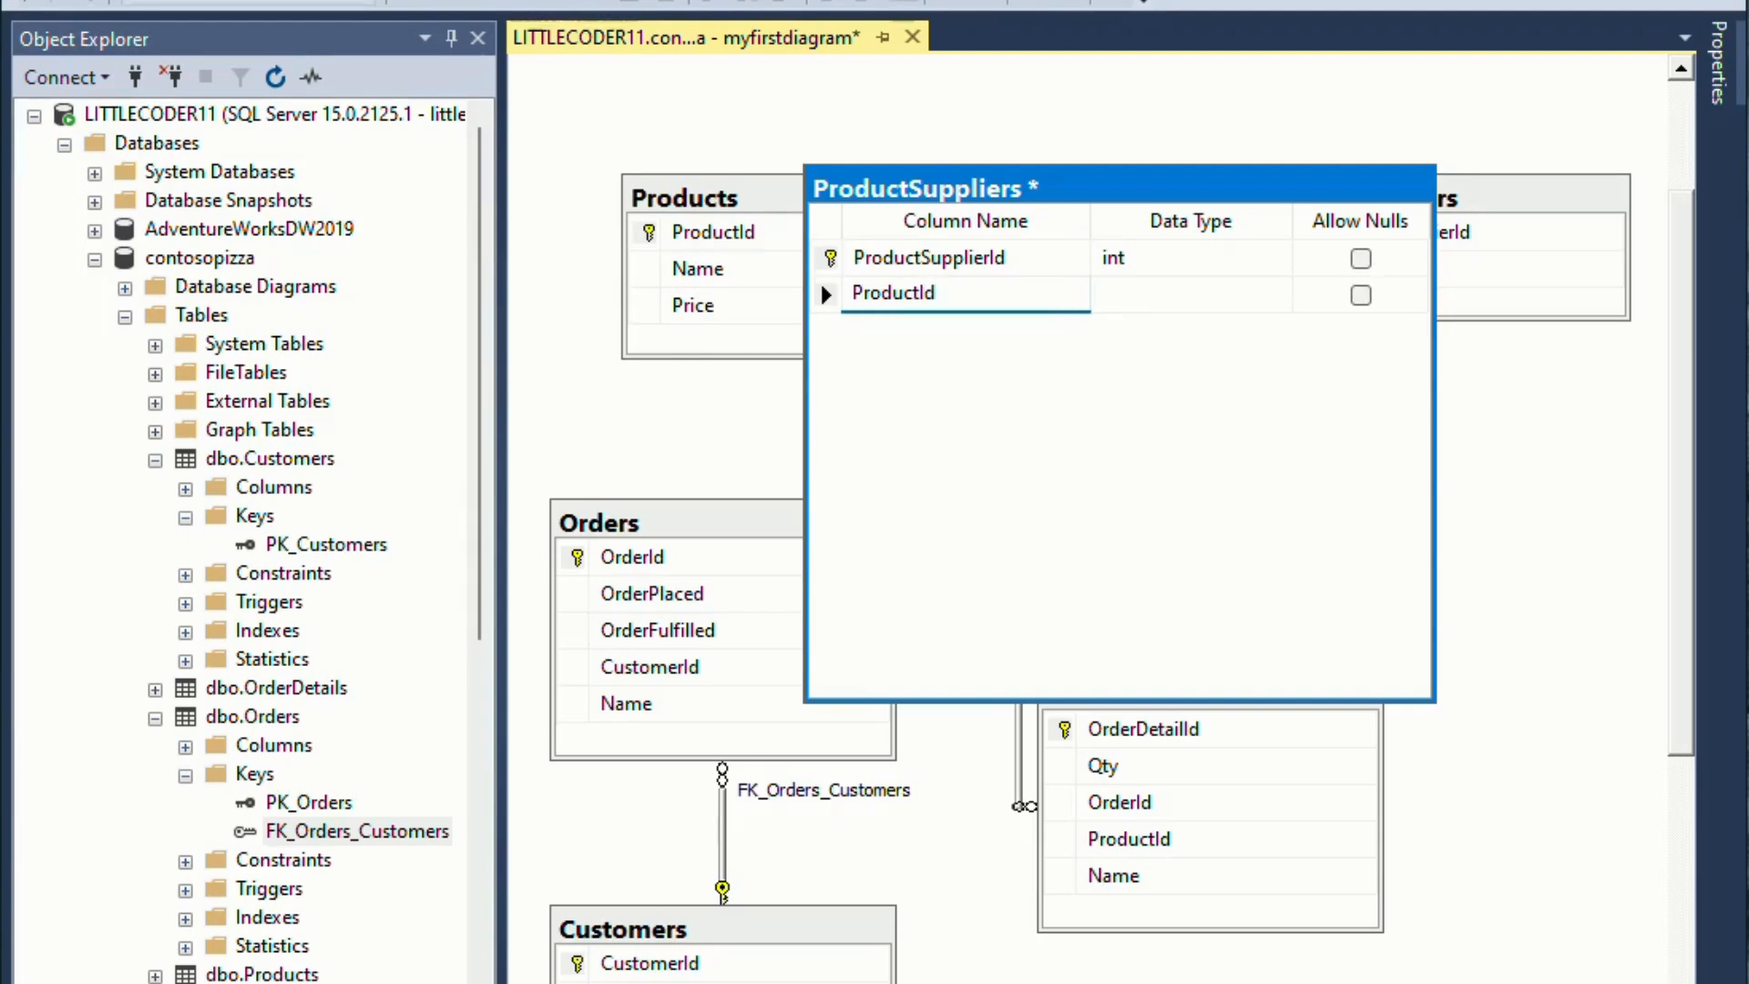
pyautogui.press('Tab')
pyautogui.write('in')
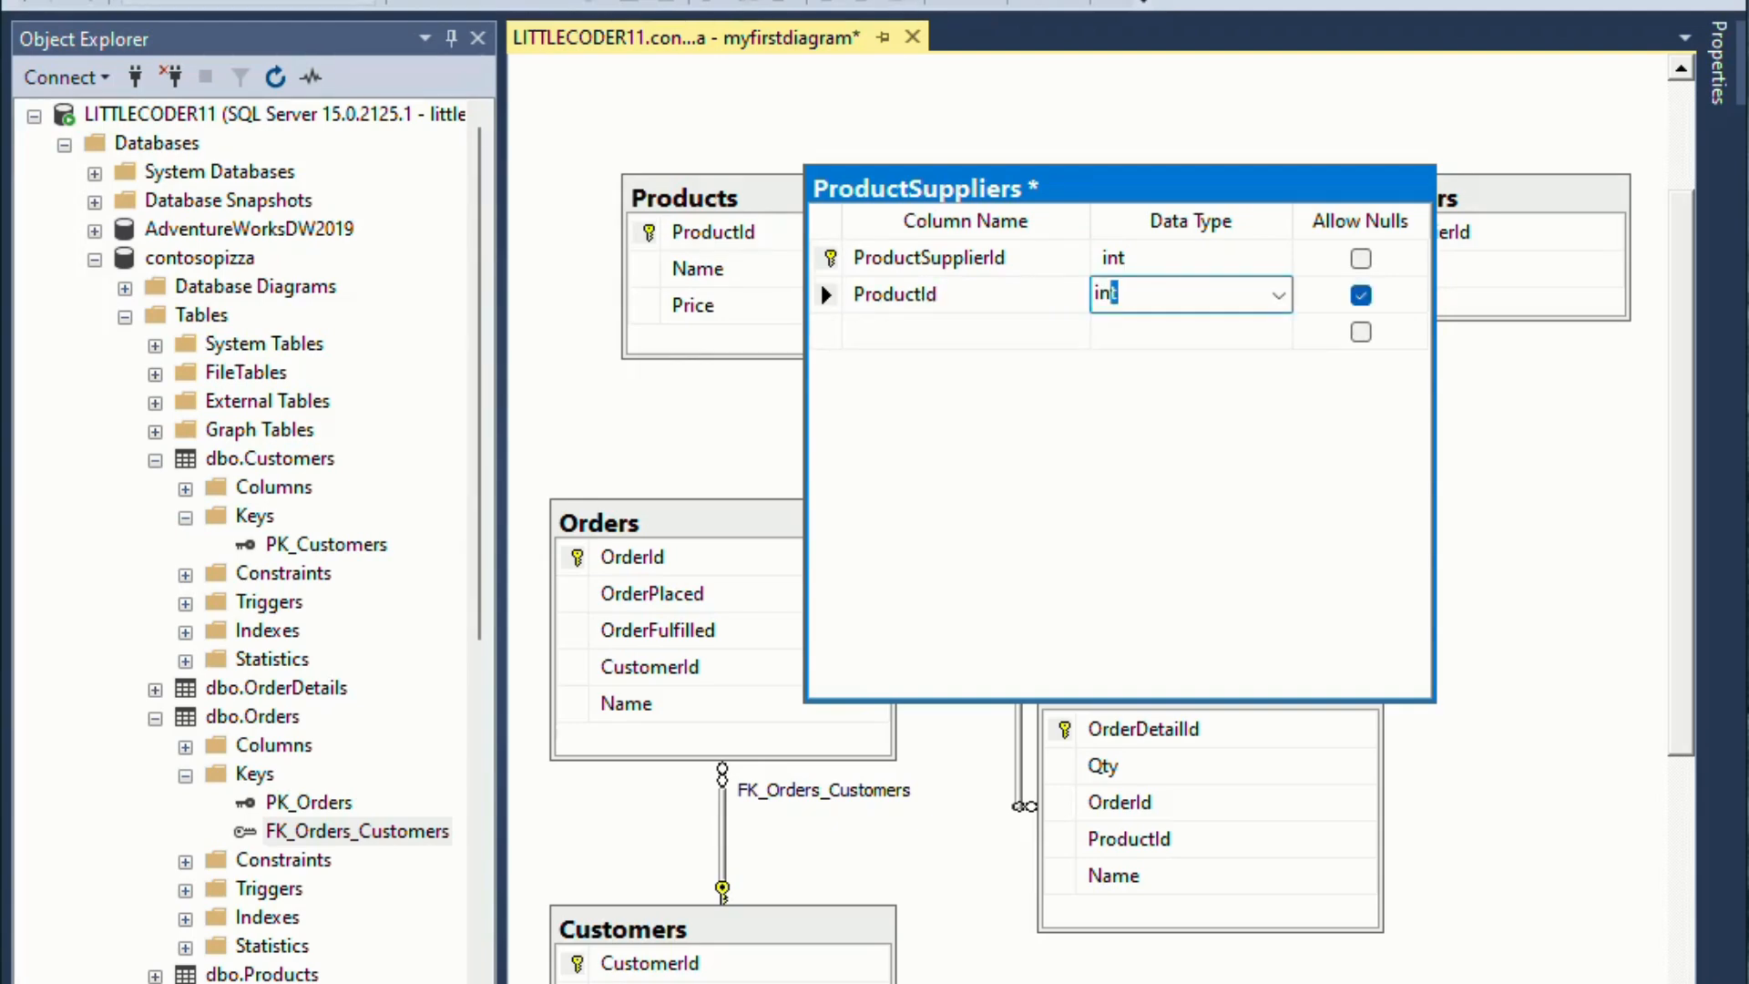
pyautogui.write('t')
# Add a SupplierId column of data type int to the ProductSuppliers table
pyautogui.click(1009, 332)
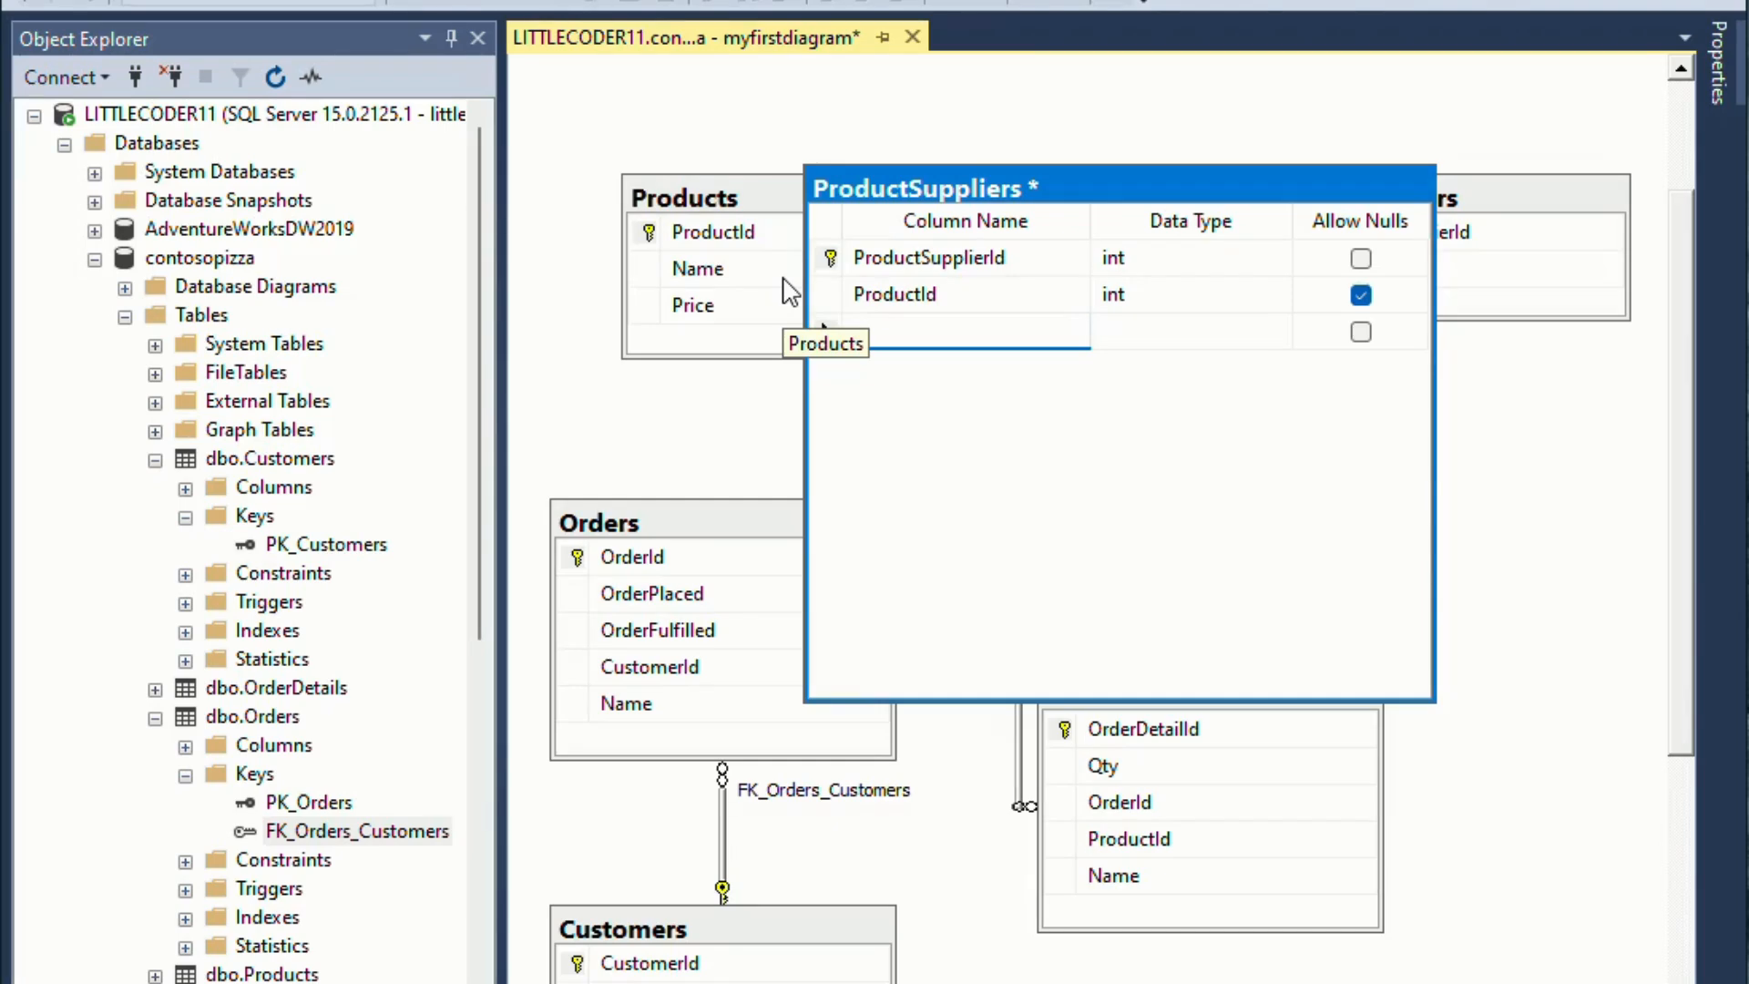
pyautogui.write('Supplier')
pyautogui.write('Id')
pyautogui.press('Tab')
pyautogui.write('in')
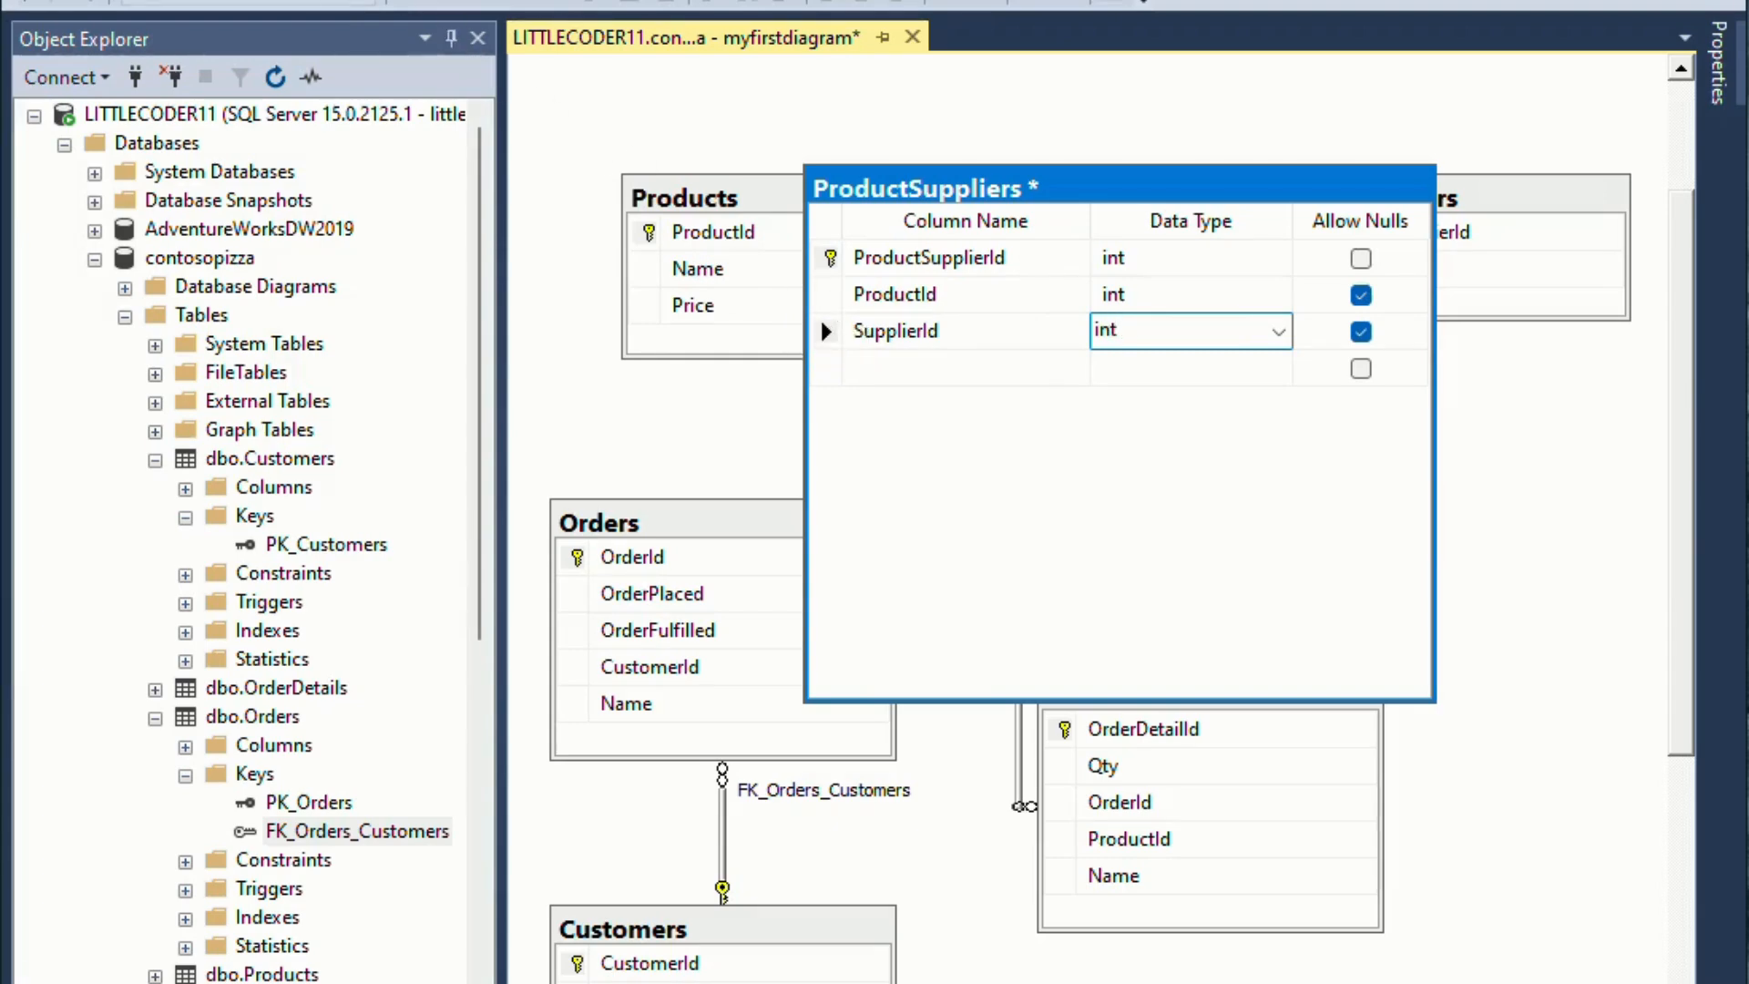
# Save the diagram and agree to save the ProductSuppliers table to the database
pyautogui.hotkey('ctrl', 's')
pyautogui.moveTo(520, 75); pyautogui.dragTo(1037, 173)
pyautogui.click(750, 780)
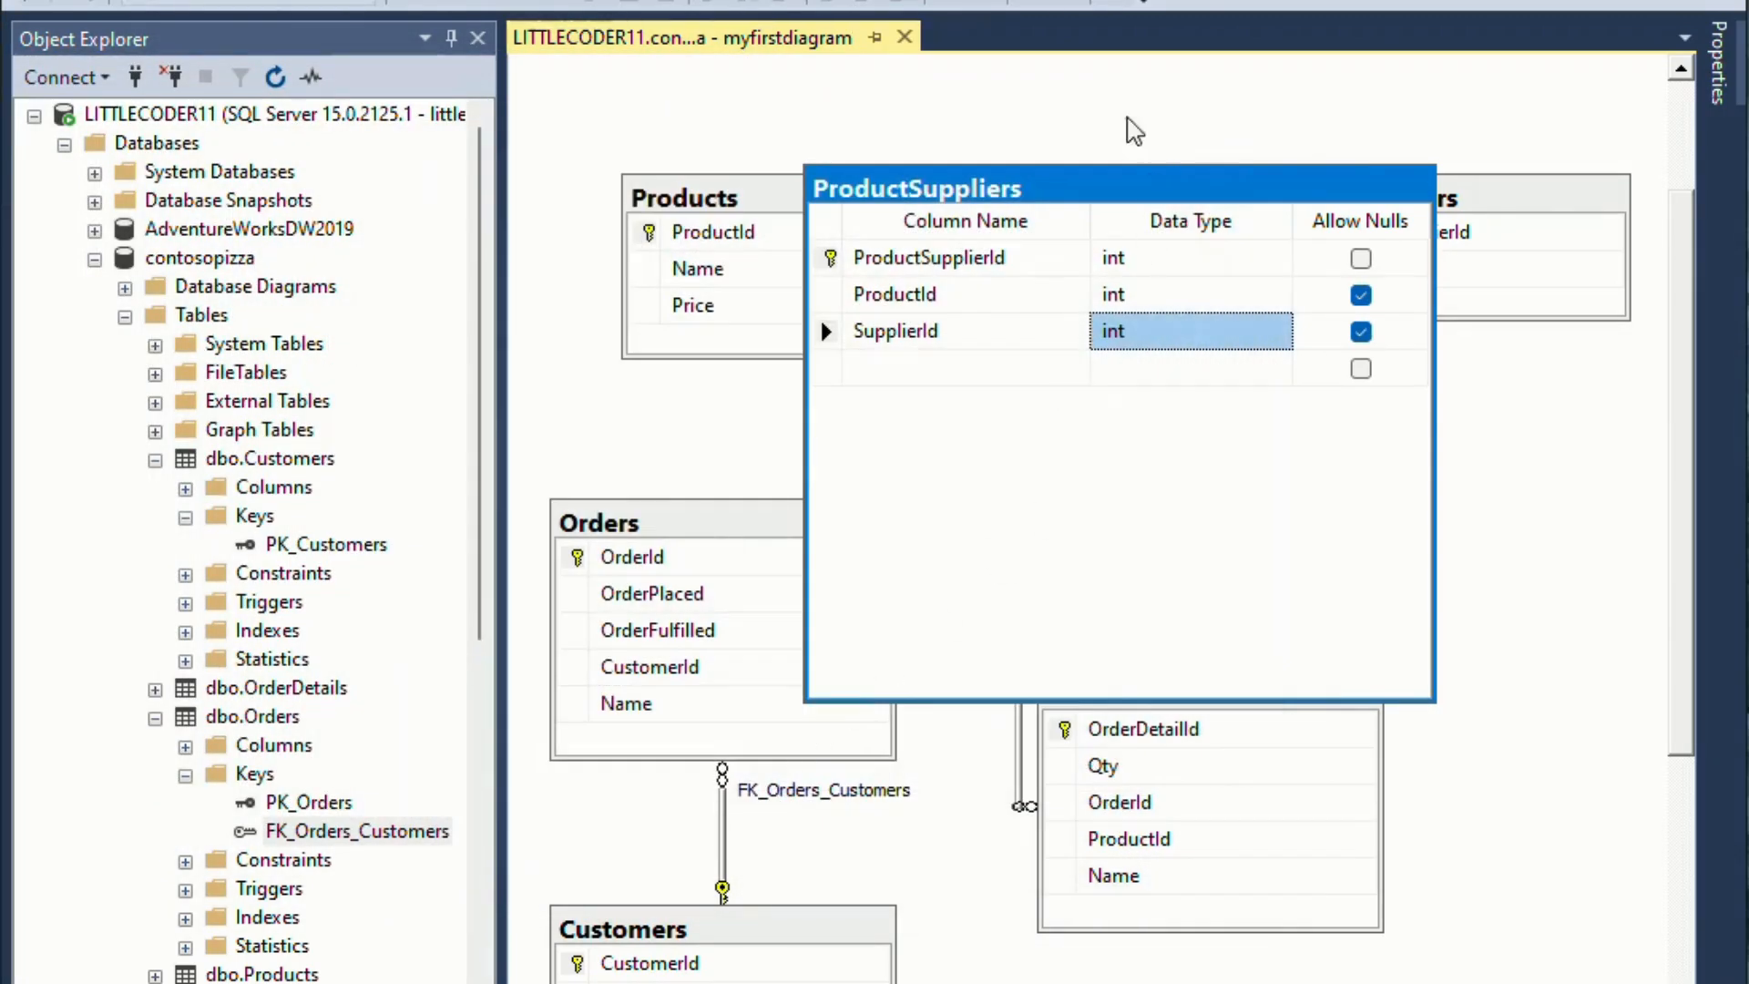
# Switch the ProductSuppliers table's view in the diagram to Column Names
pyautogui.rightClick(999, 206)
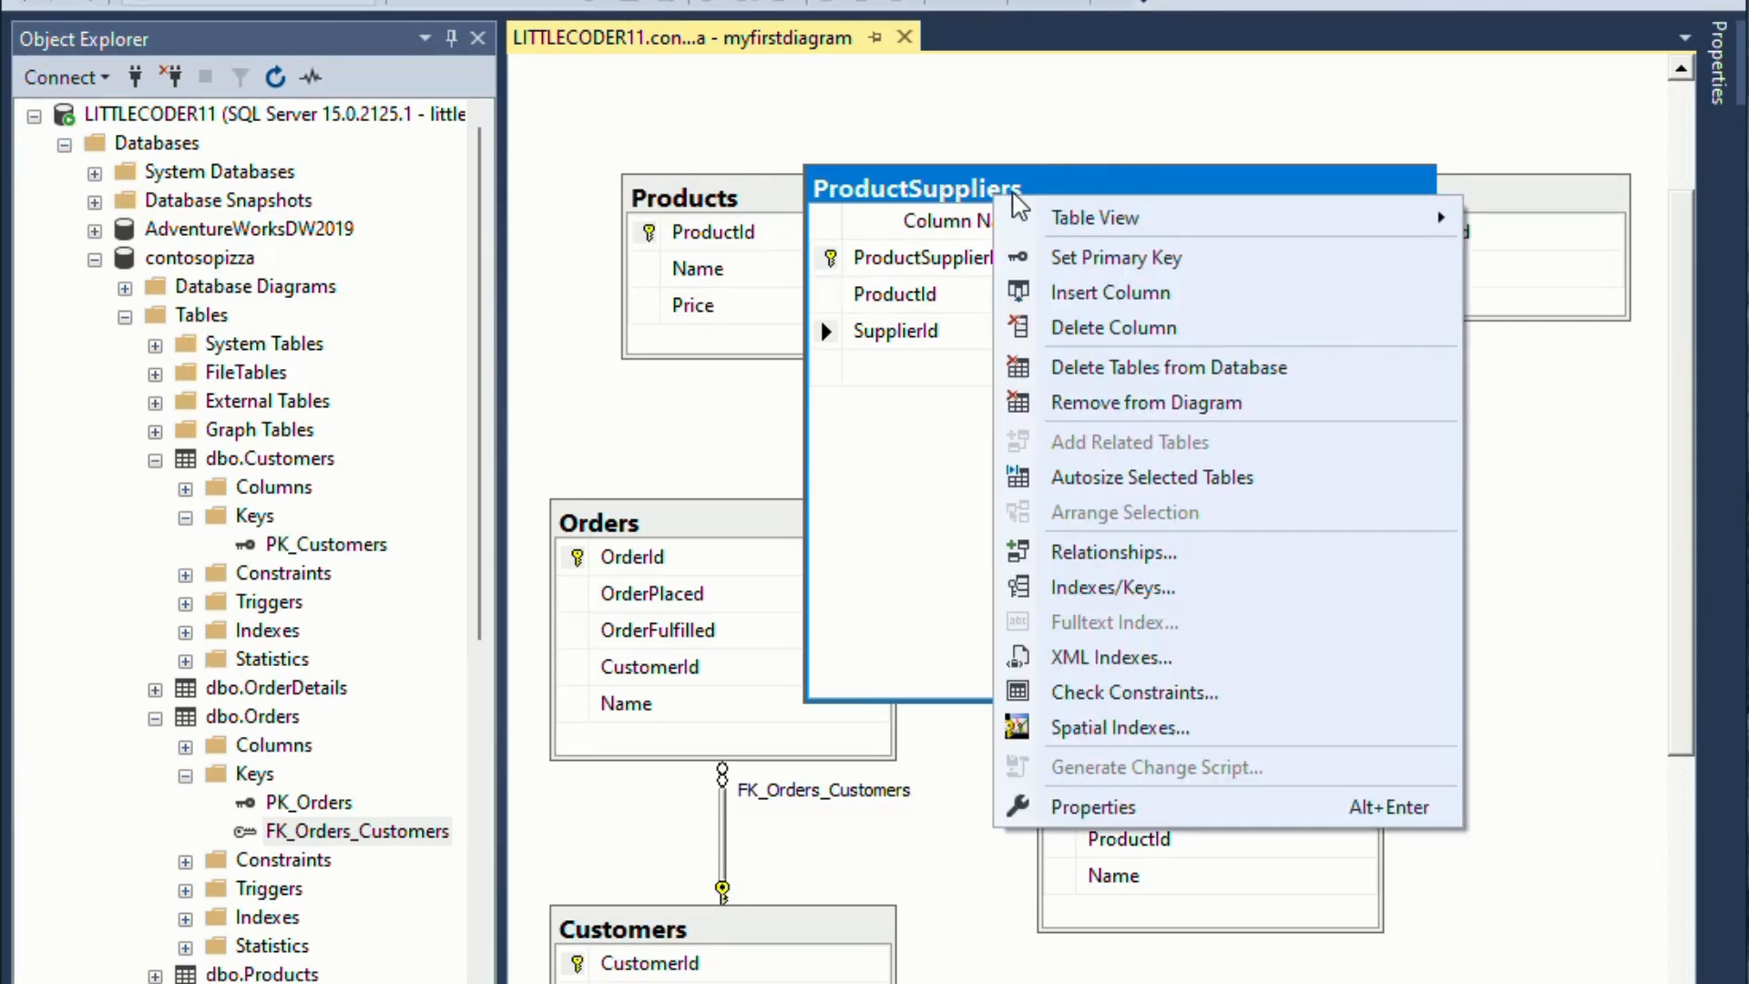
pyautogui.moveTo(1027, 215)
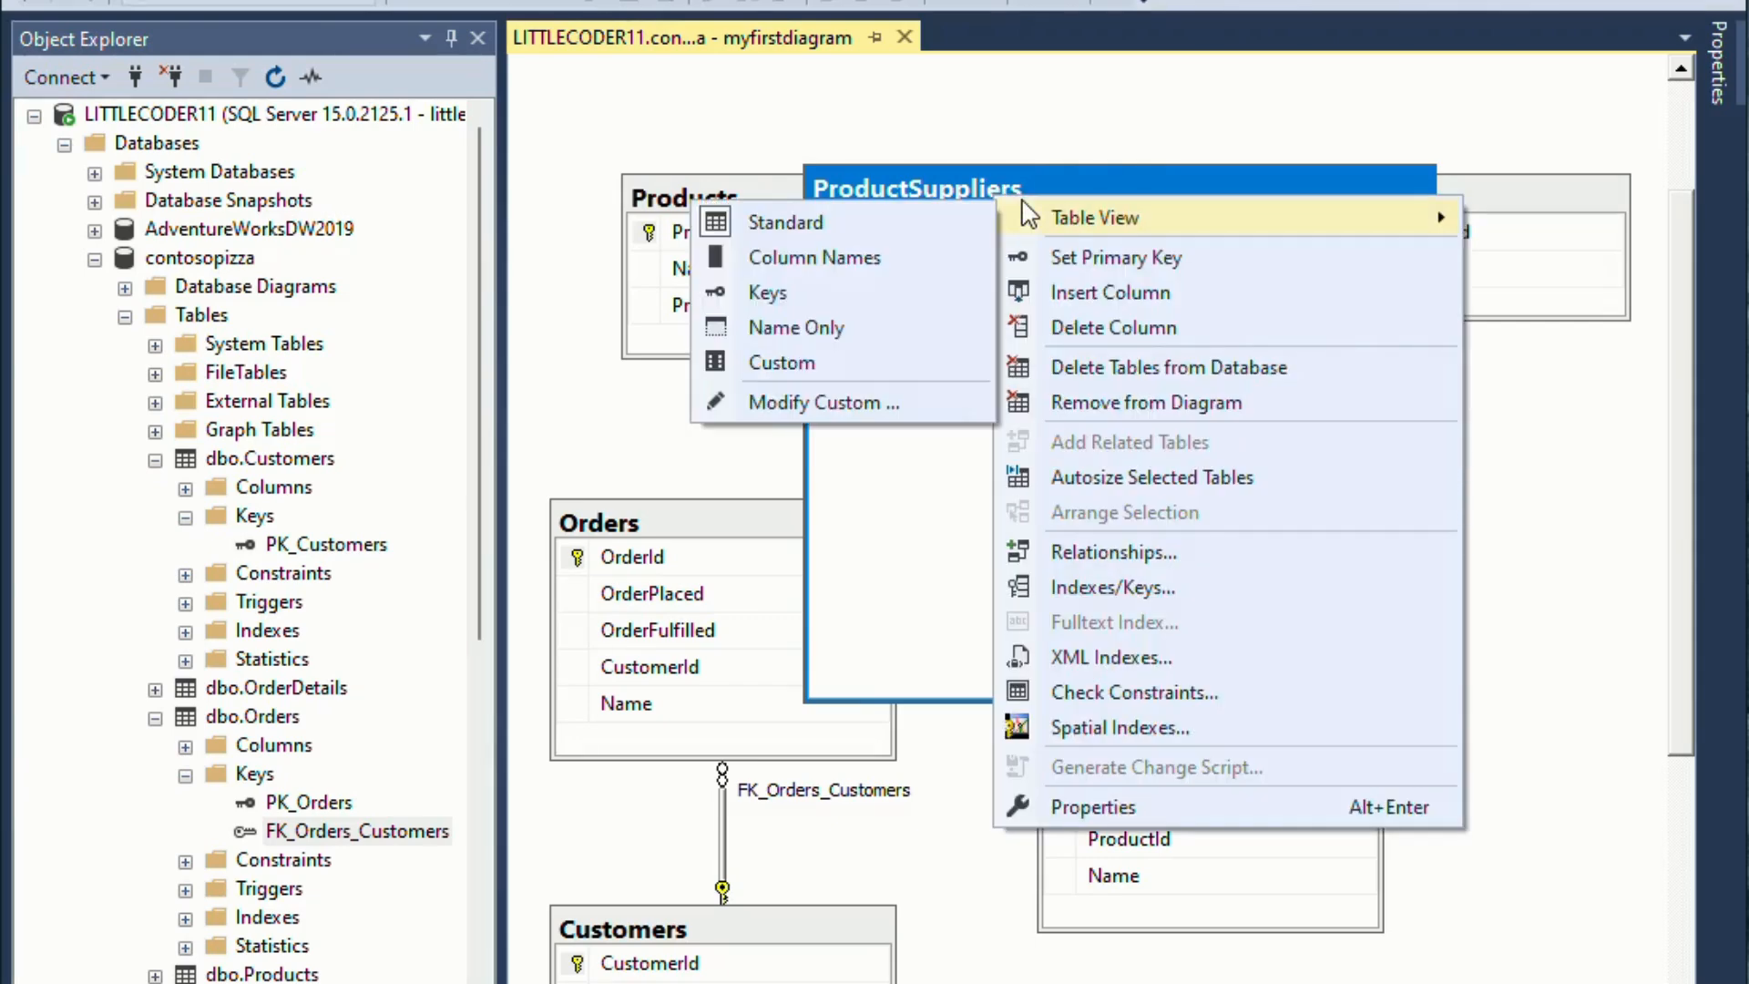
pyautogui.click(833, 261)
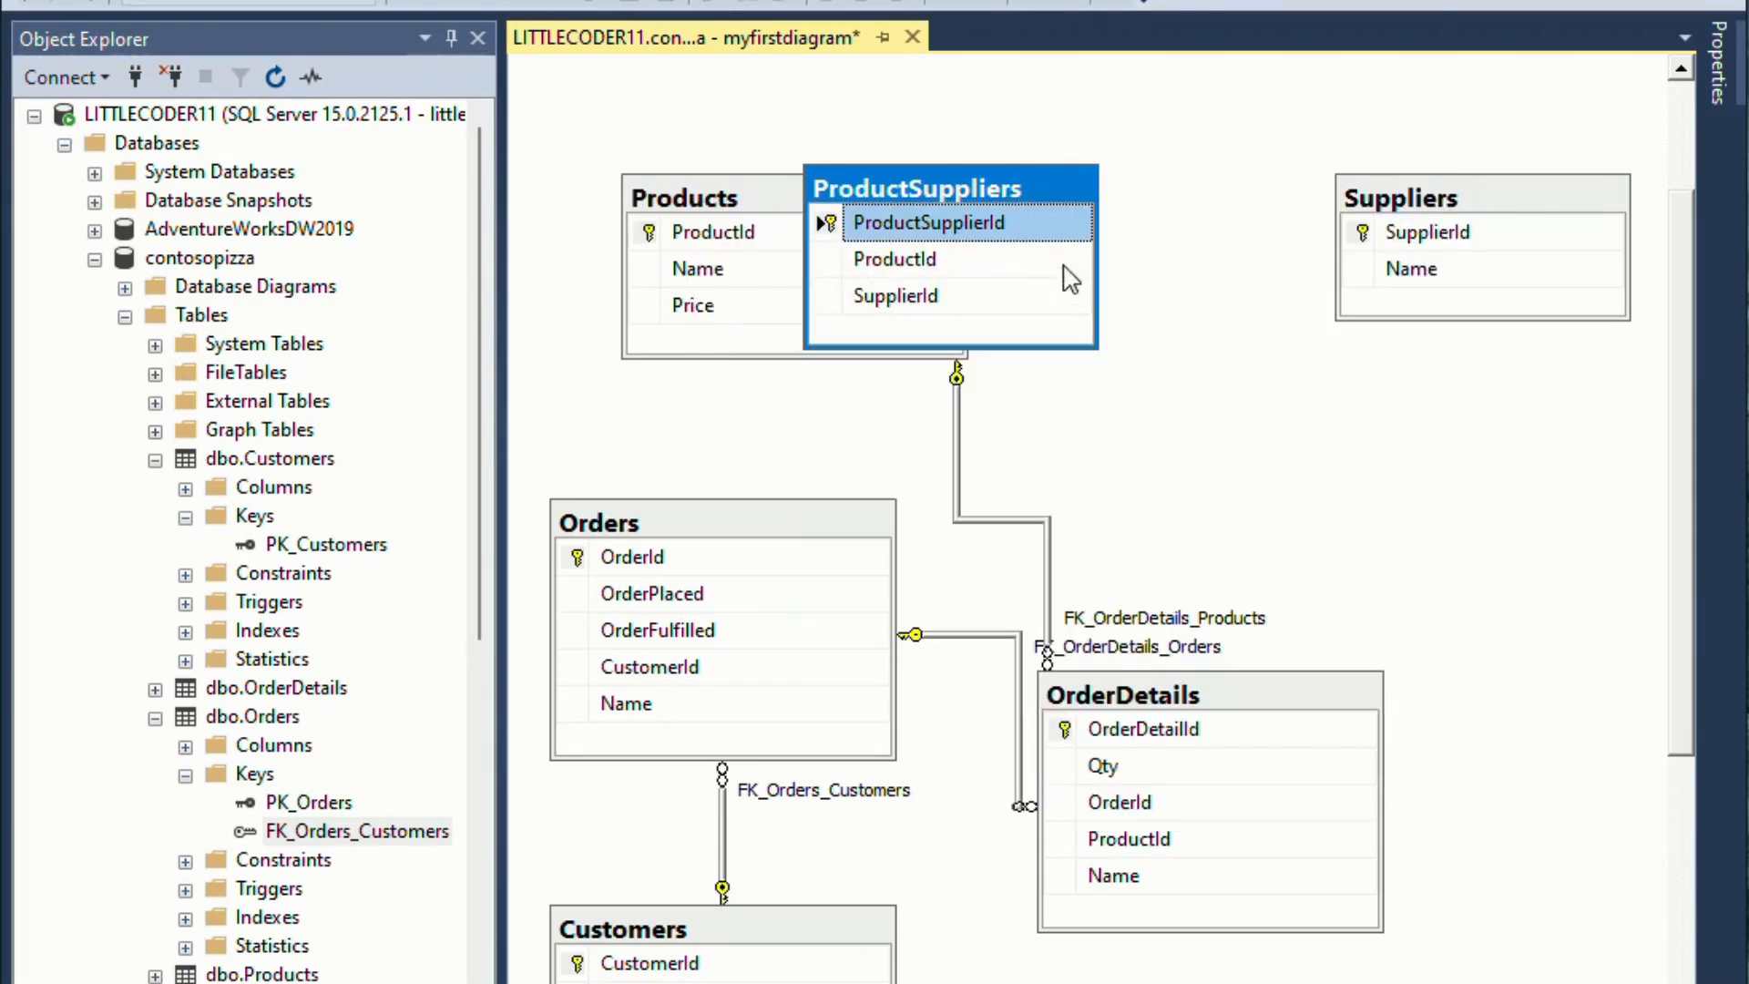
# Place the ProductSuppliers table between Products and Suppliers, and space the three tables apart in one row
pyautogui.moveTo(1024, 172); pyautogui.dragTo(1215, 184)
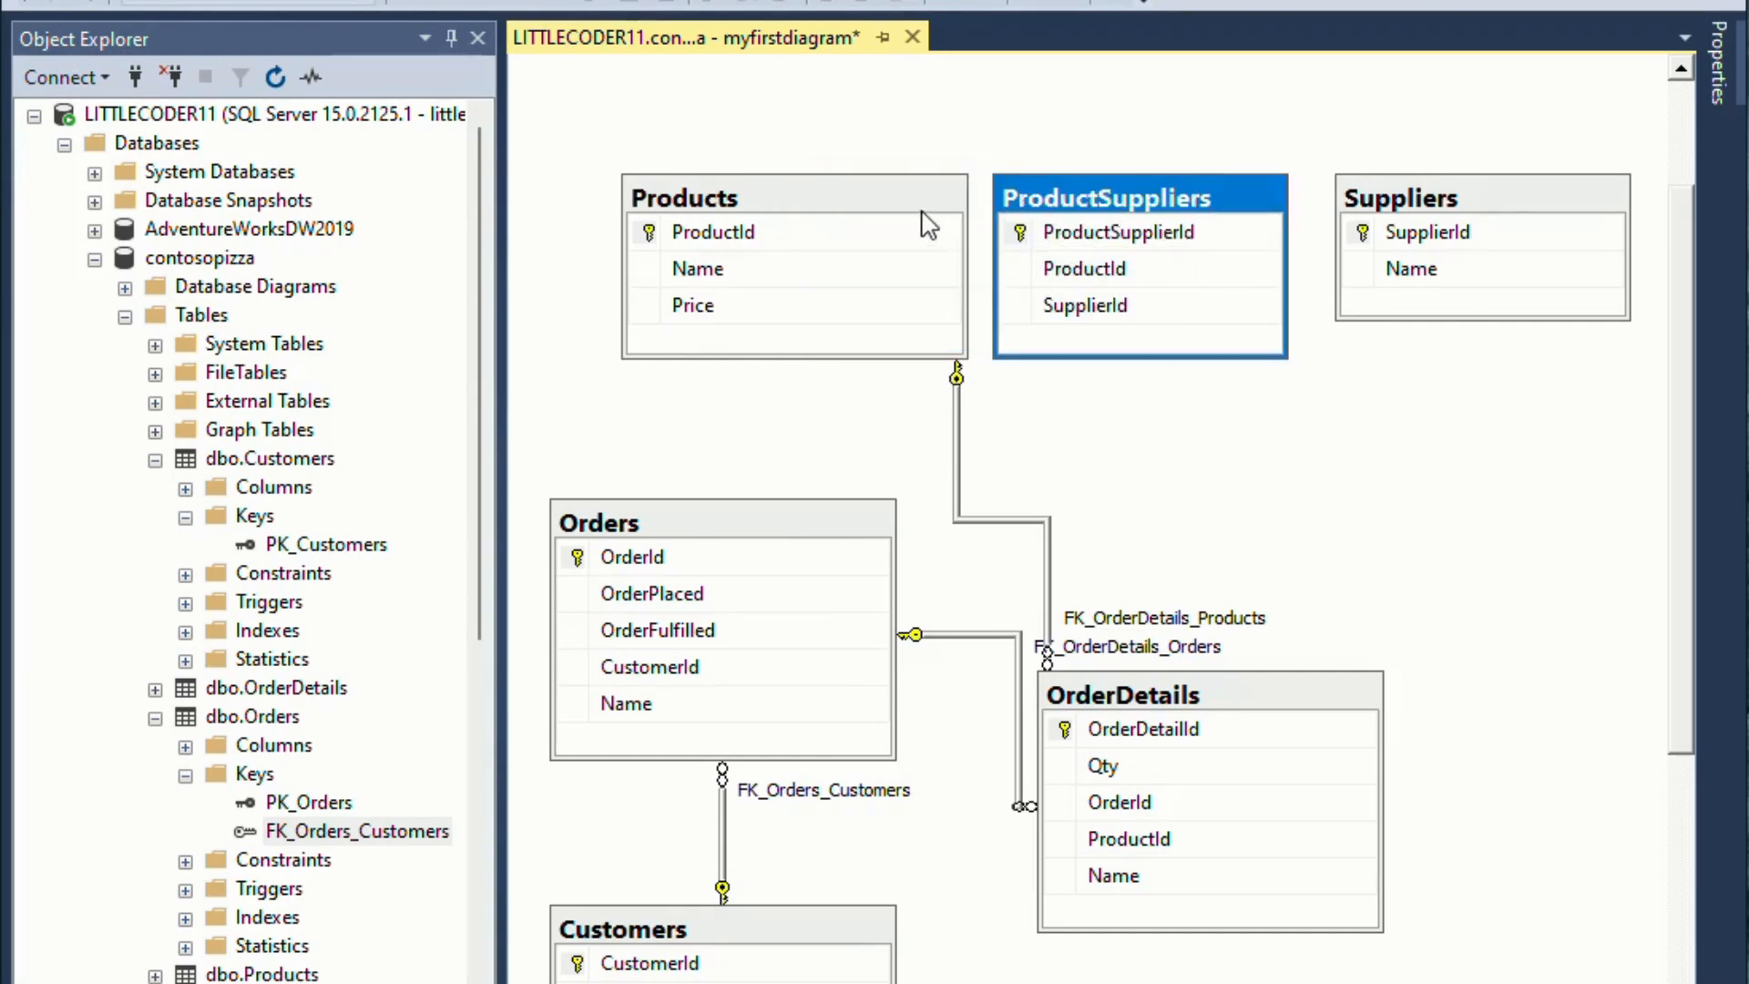
pyautogui.moveTo(880, 200); pyautogui.dragTo(836, 200)
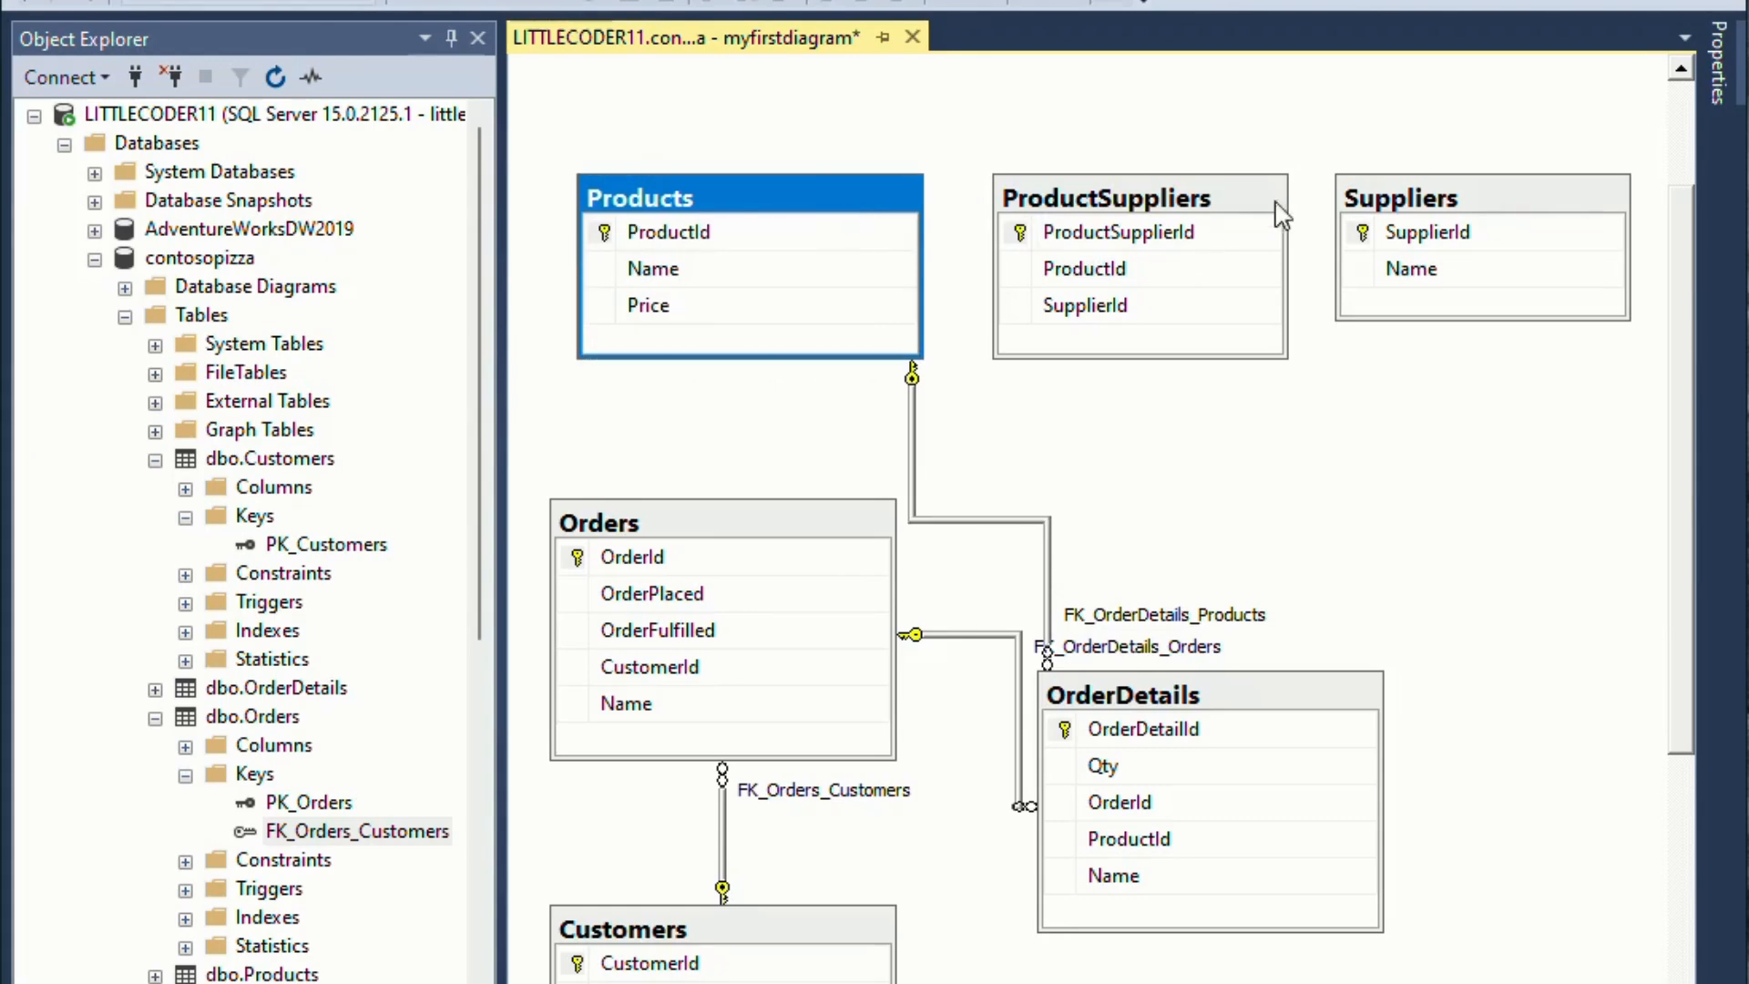
pyautogui.moveTo(1417, 191); pyautogui.dragTo(1476, 193)
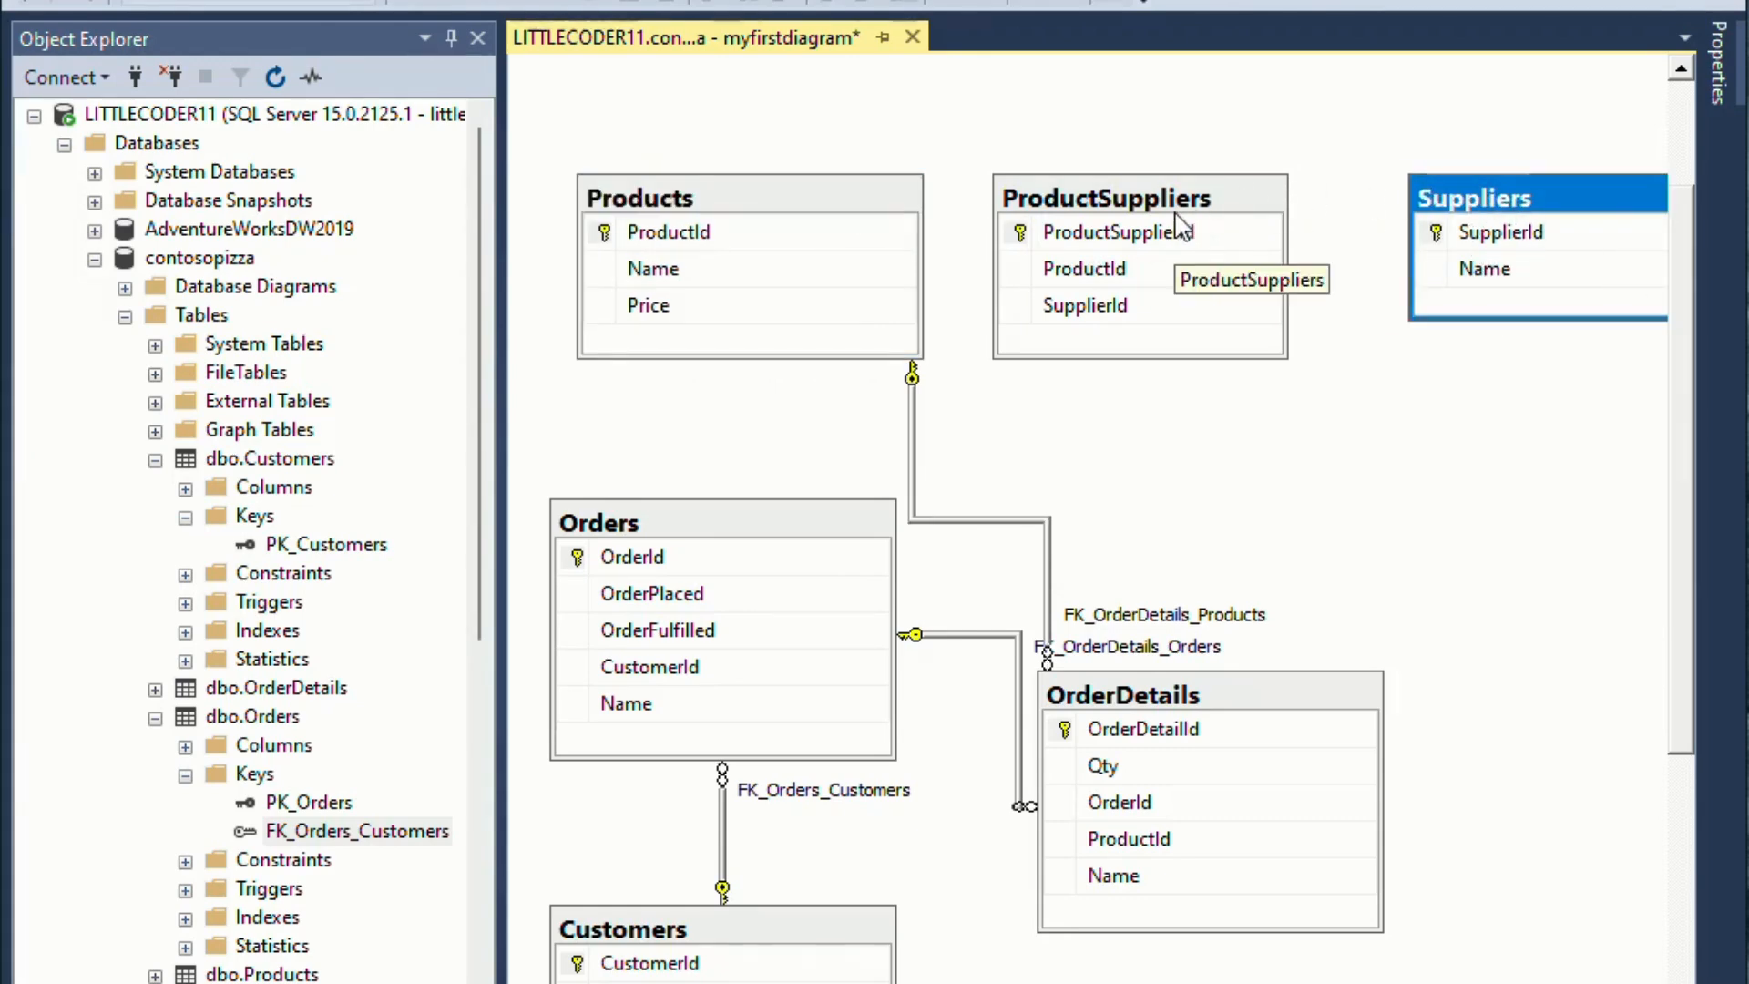
pyautogui.moveTo(1188, 219); pyautogui.dragTo(1208, 207)
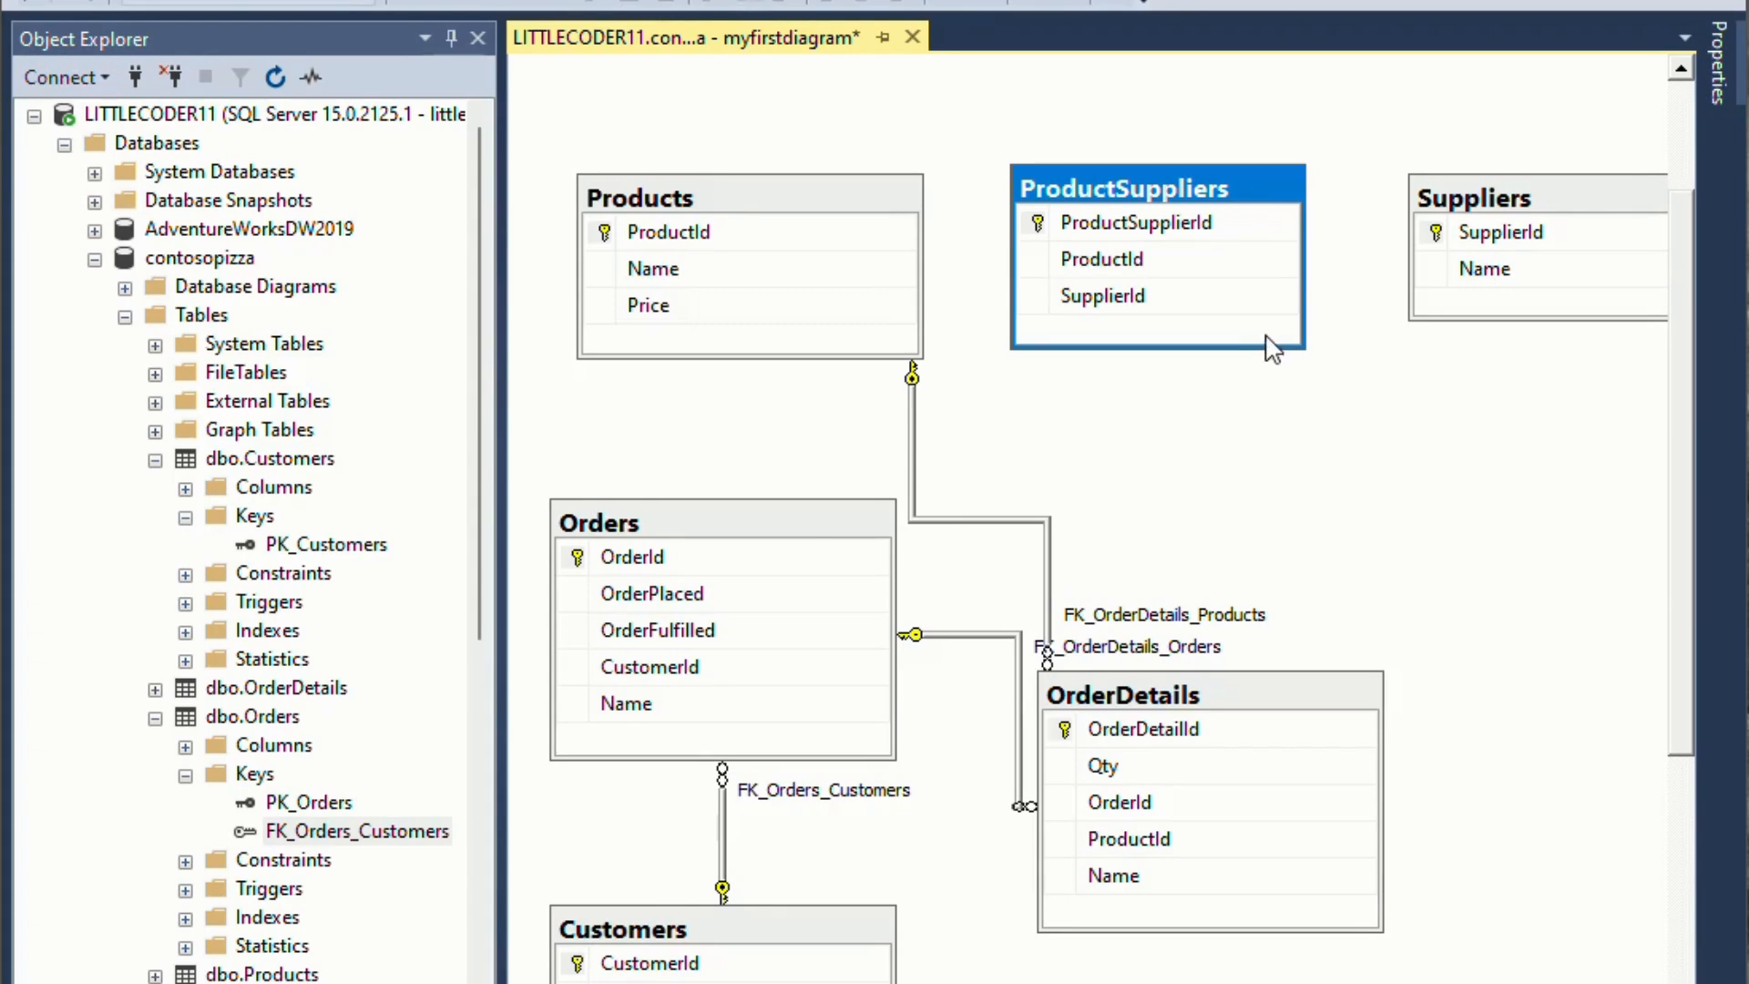
# Create a foreign key relationship from ProductId in ProductSuppliers to ProductId in Products, accepting the default name and settings
pyautogui.click(1032, 261)
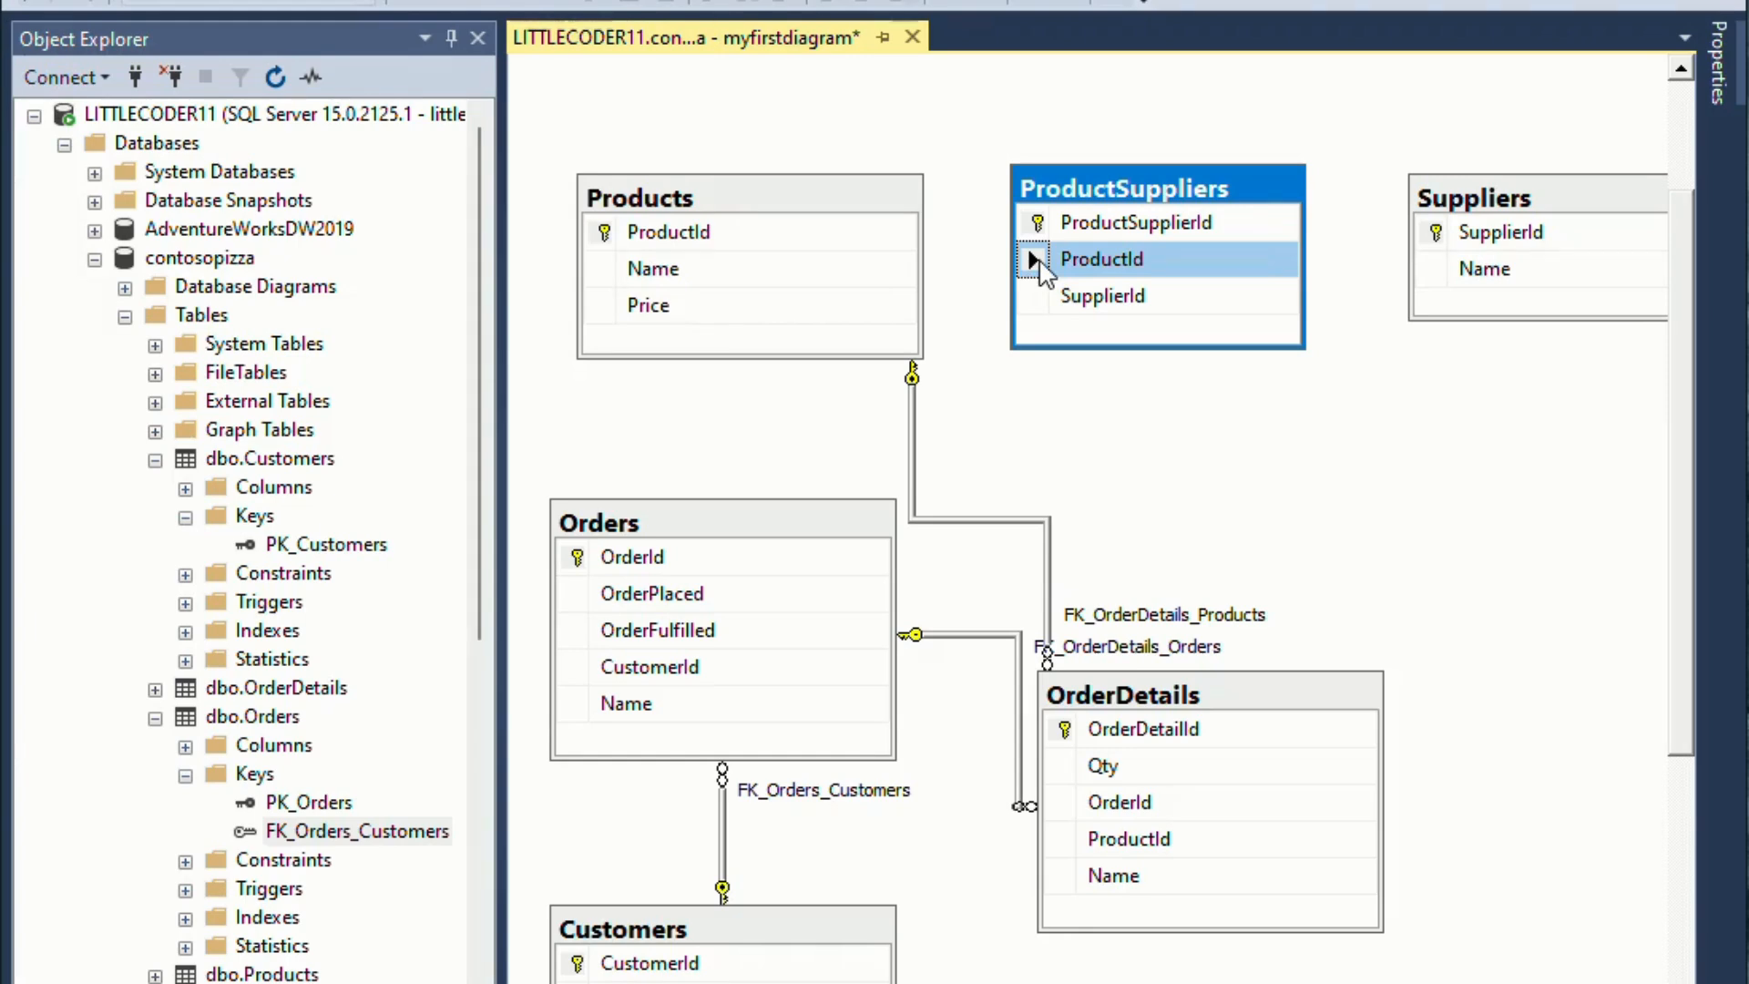
pyautogui.moveTo(1032, 262); pyautogui.dragTo(888, 242)
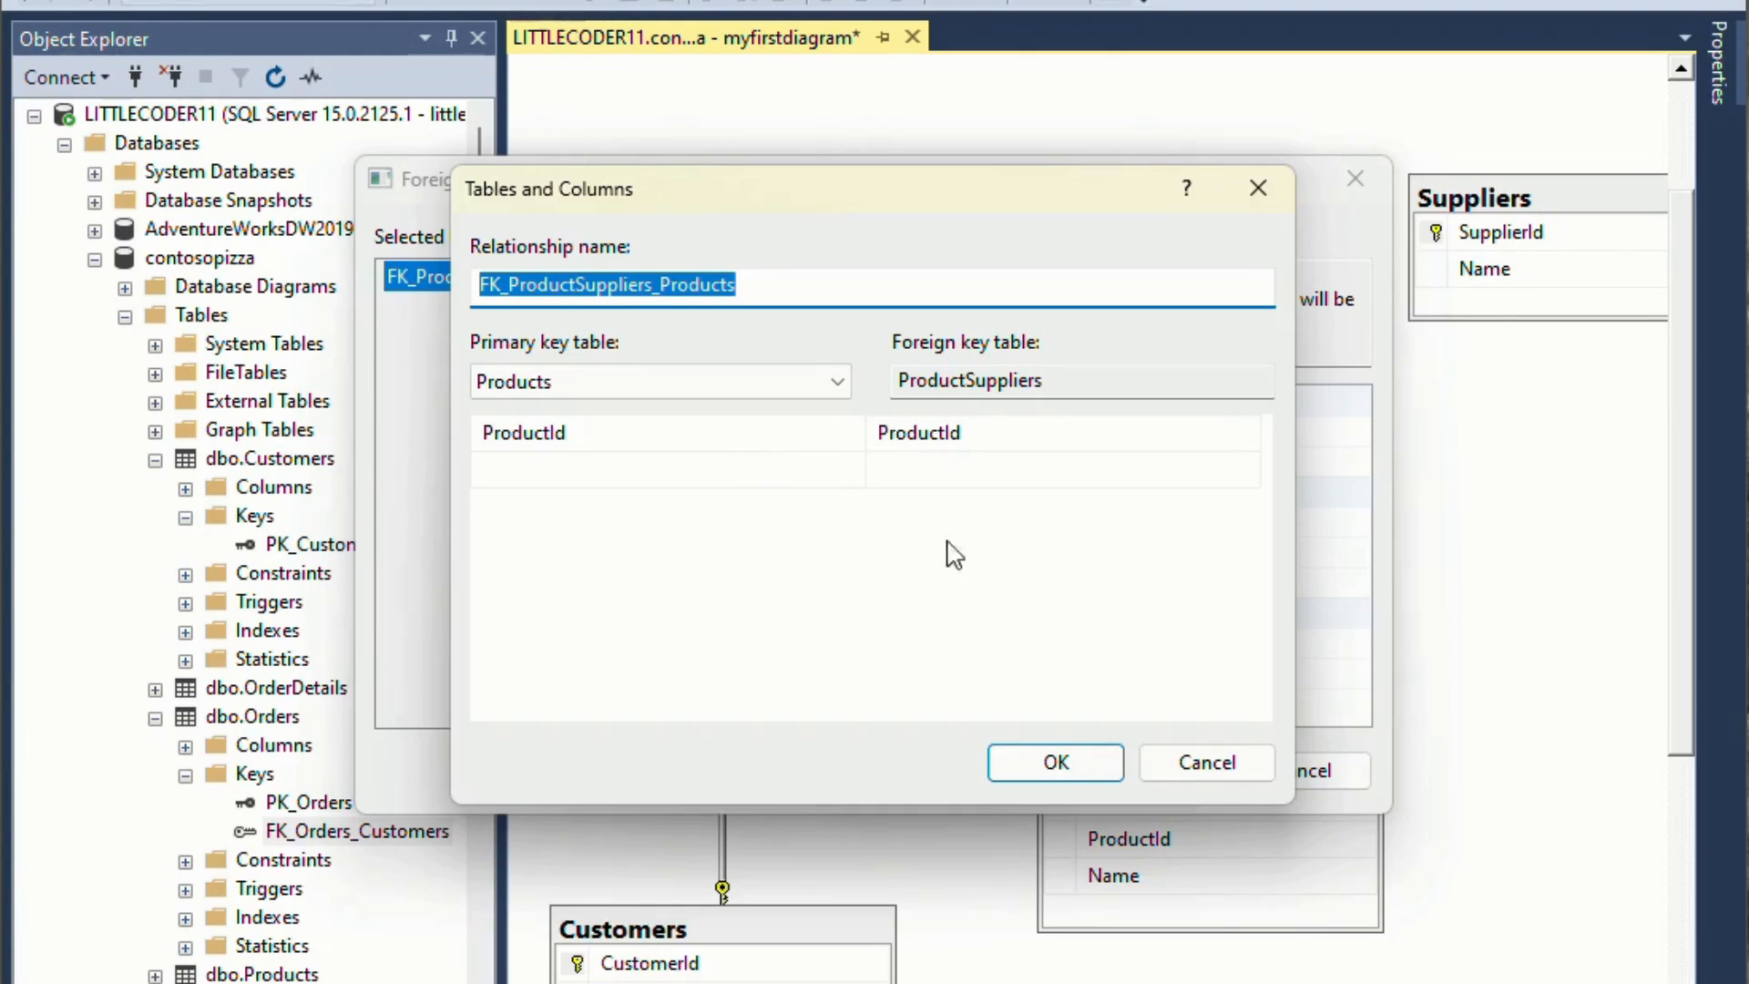
pyautogui.click(1010, 770)
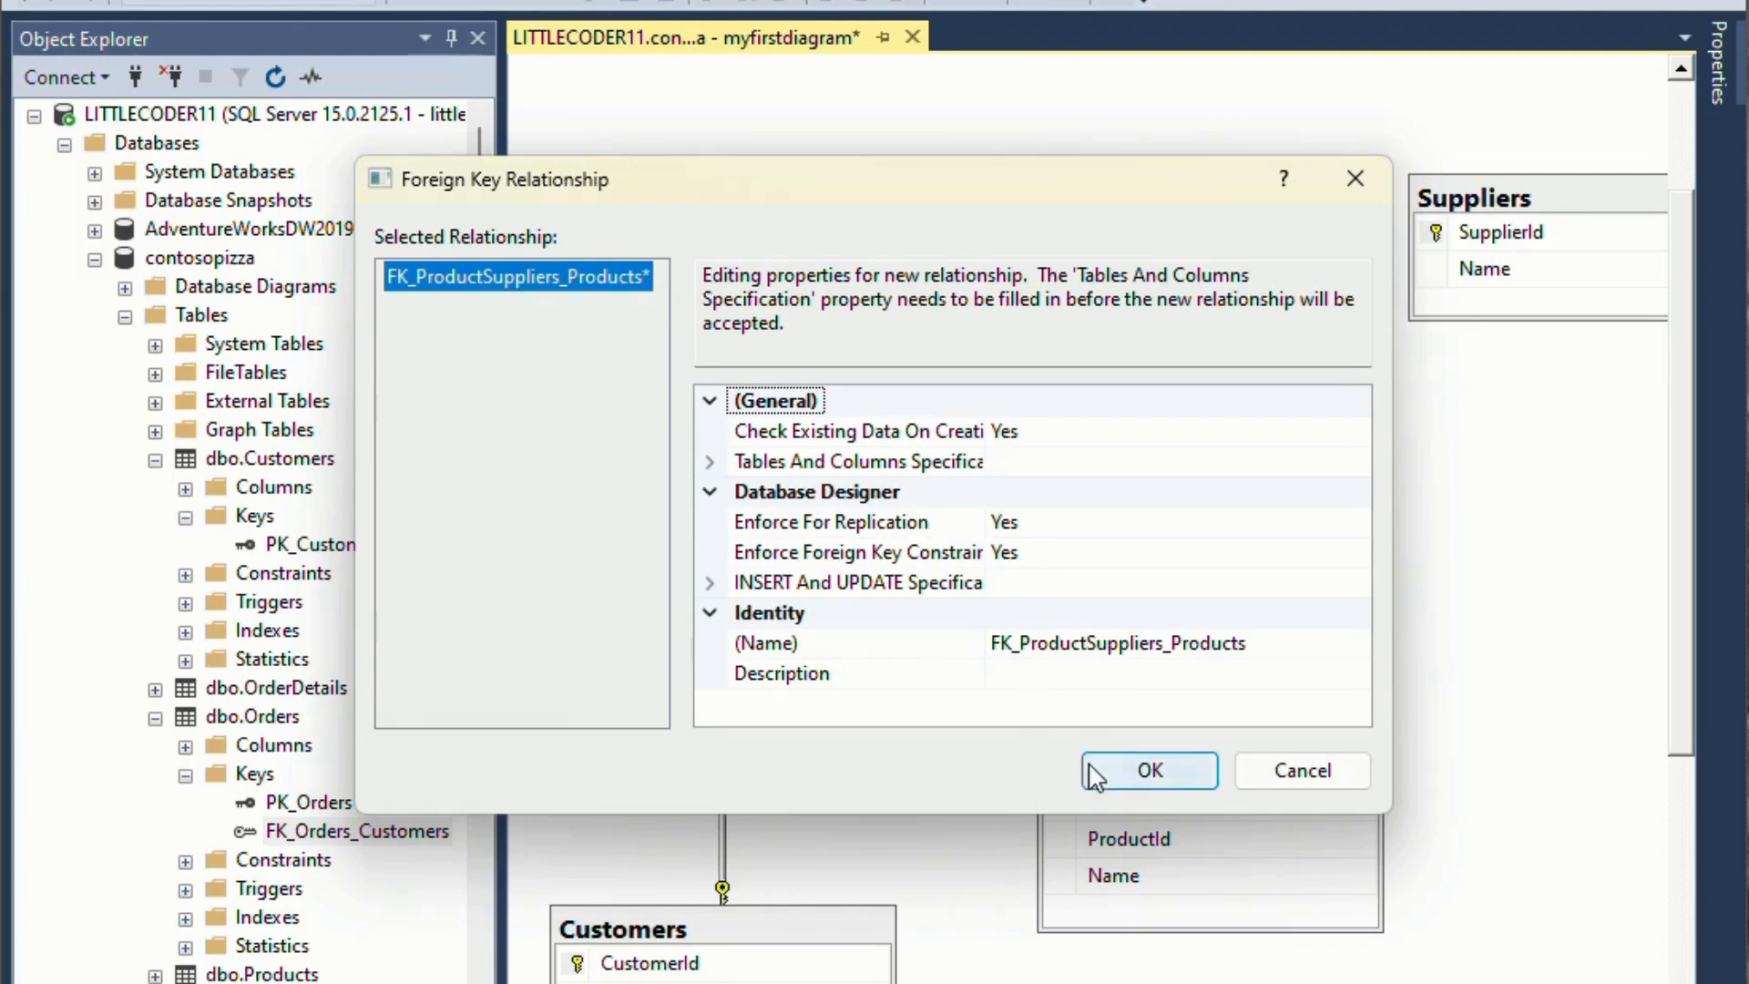
pyautogui.click(1139, 771)
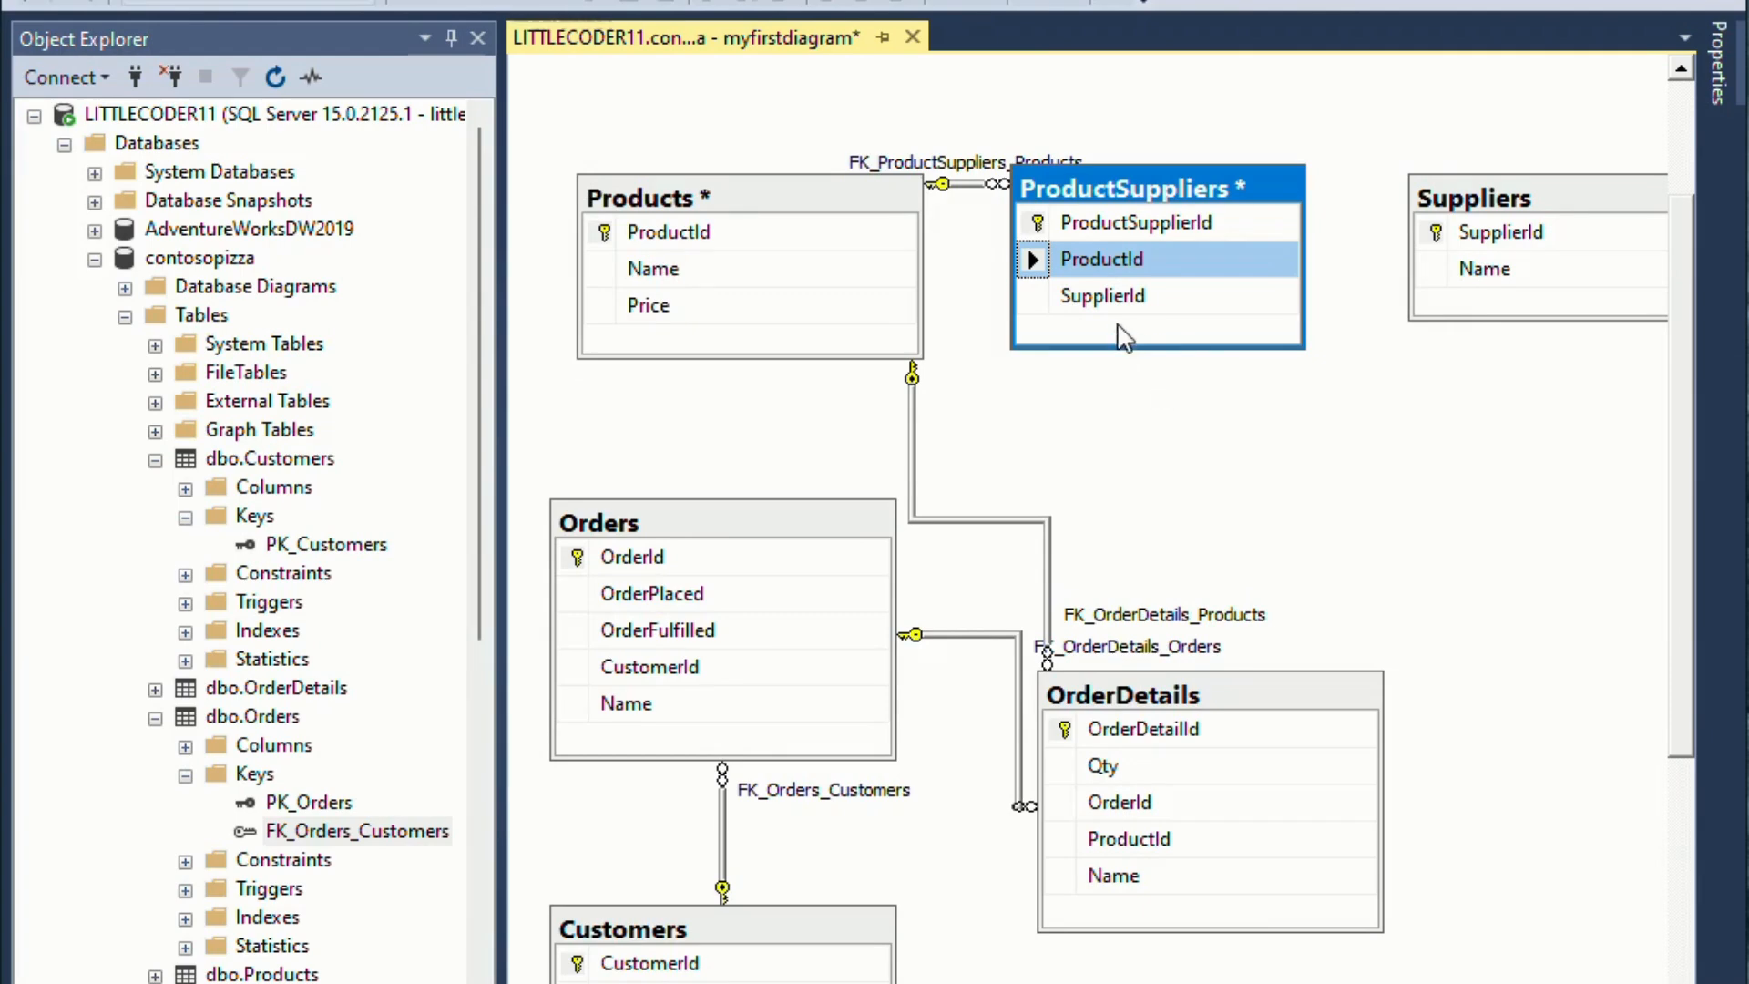
# Create a foreign key relationship from SupplierId in ProductSuppliers to SupplierId in Suppliers, accepting the default name and settings
pyautogui.click(1034, 298)
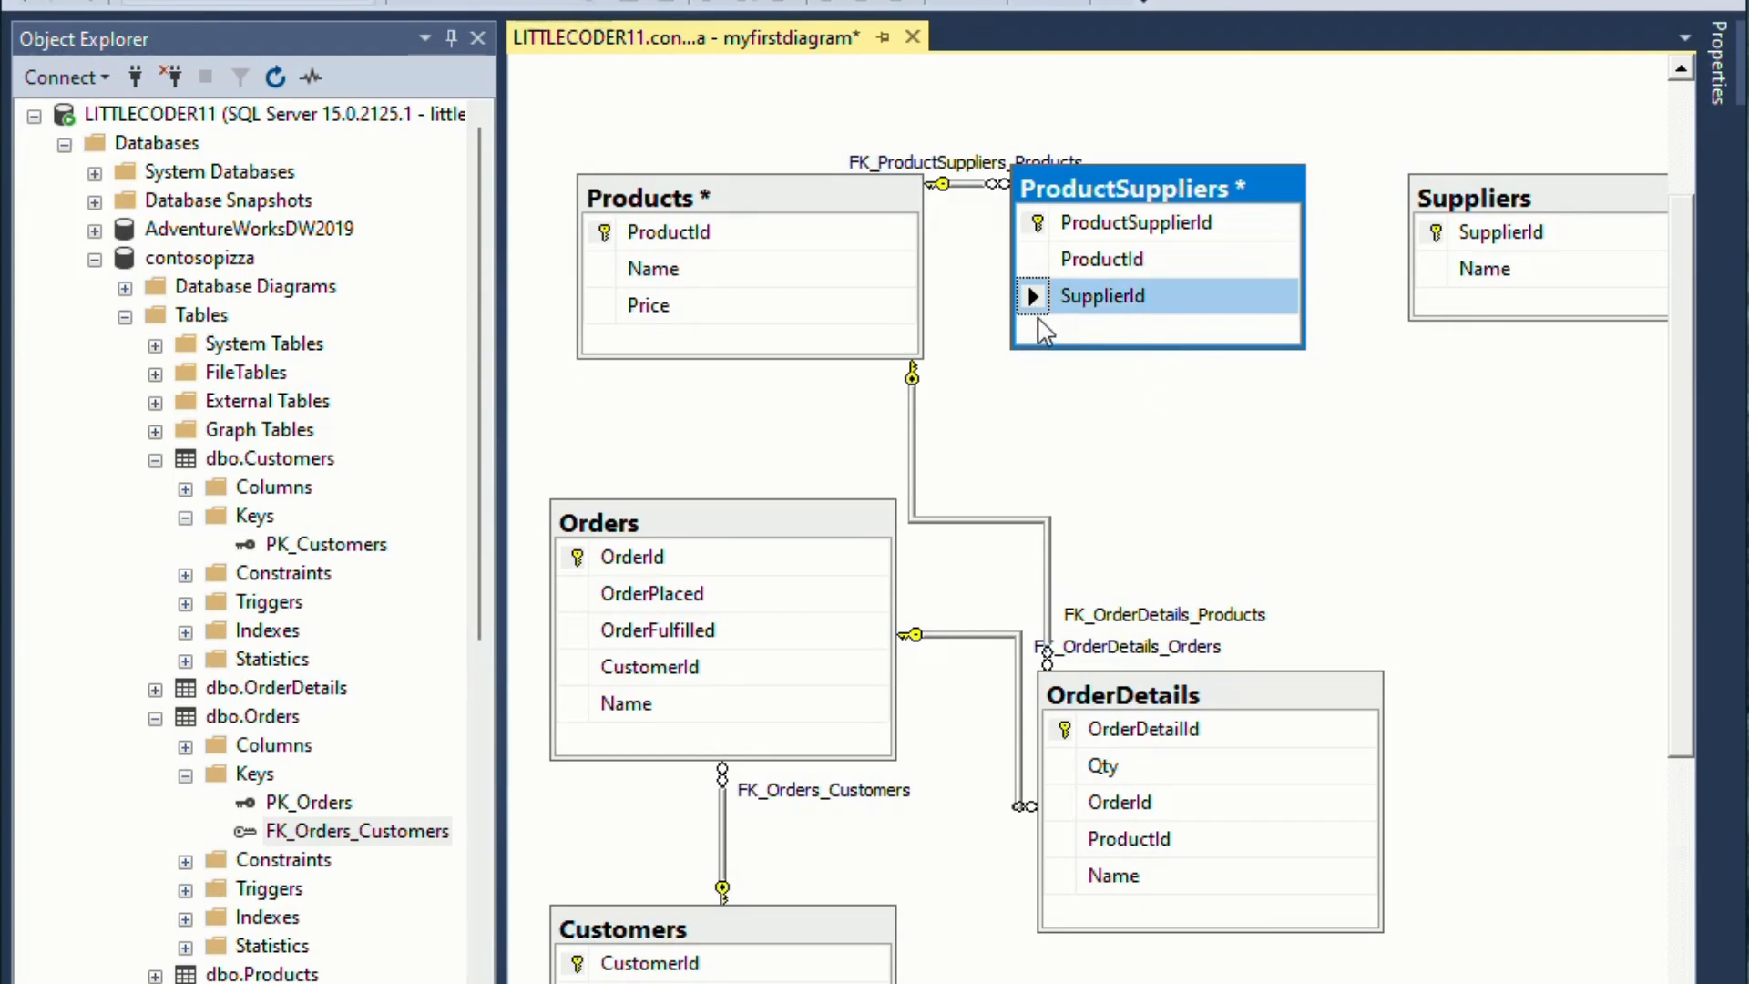
pyautogui.moveTo(1033, 298); pyautogui.dragTo(1581, 244)
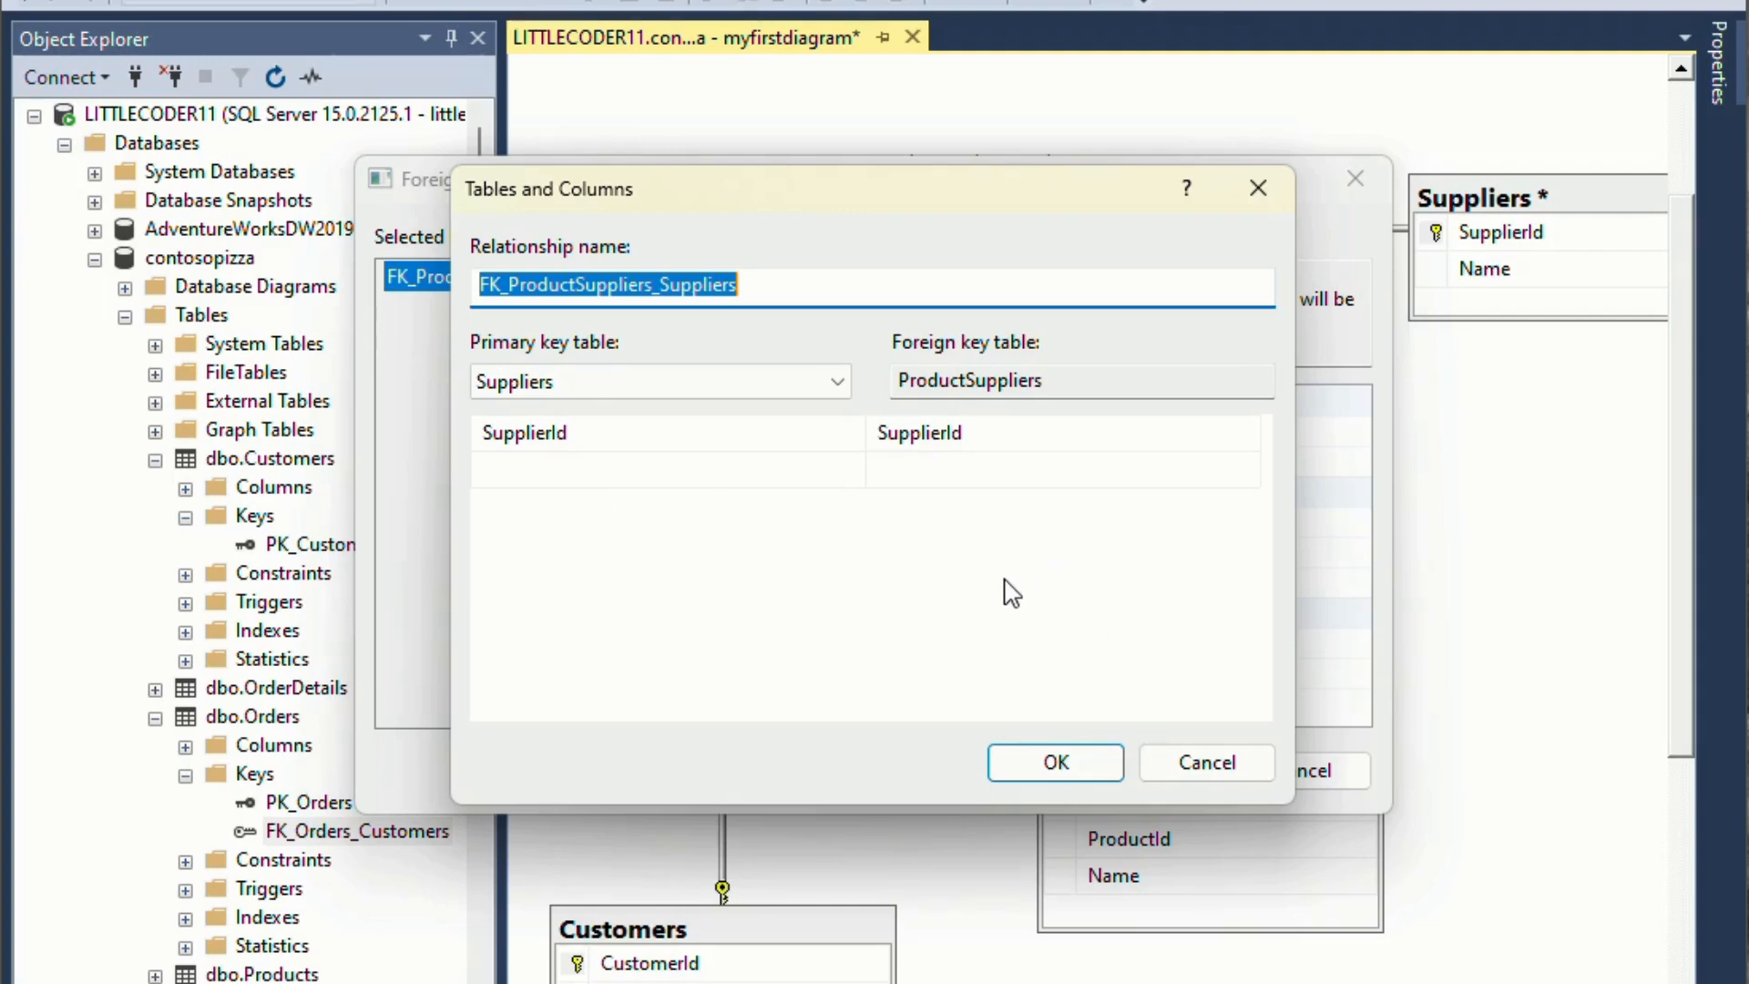
pyautogui.click(1081, 765)
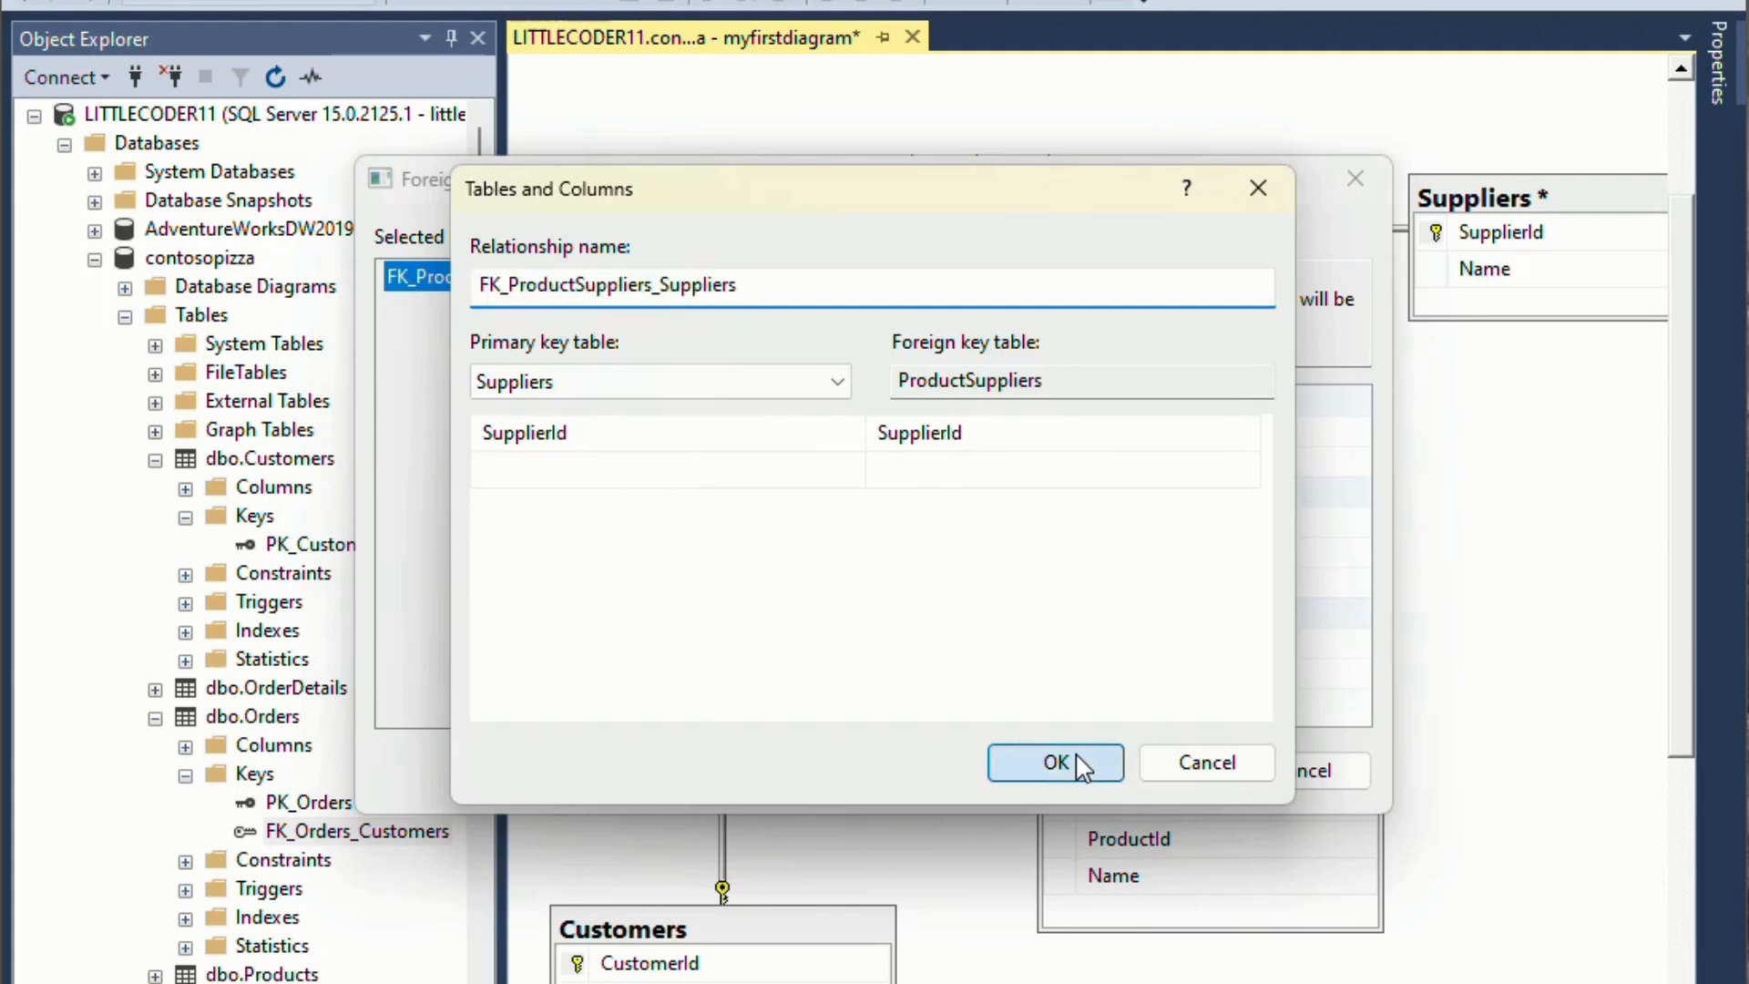
pyautogui.click(1118, 776)
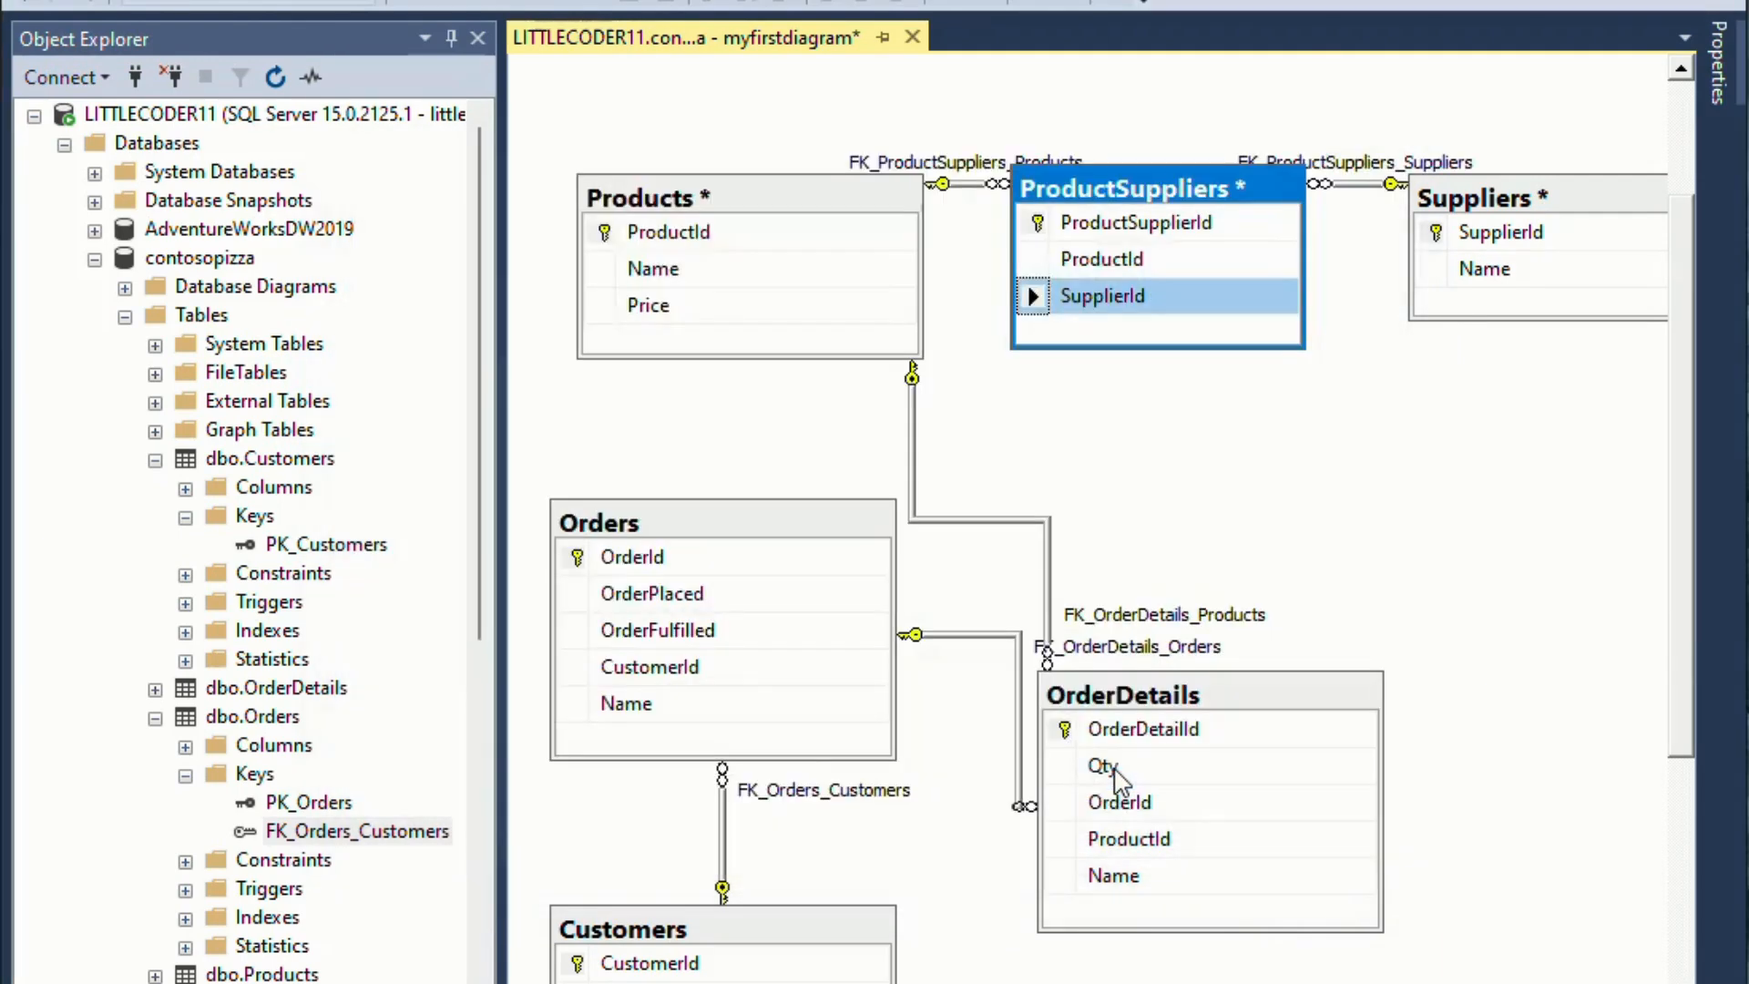
# Shift the FK_ProductSuppliers_Products label slightly left and the FK_ProductSuppliers_Suppliers label slightly right
pyautogui.click(979, 169)
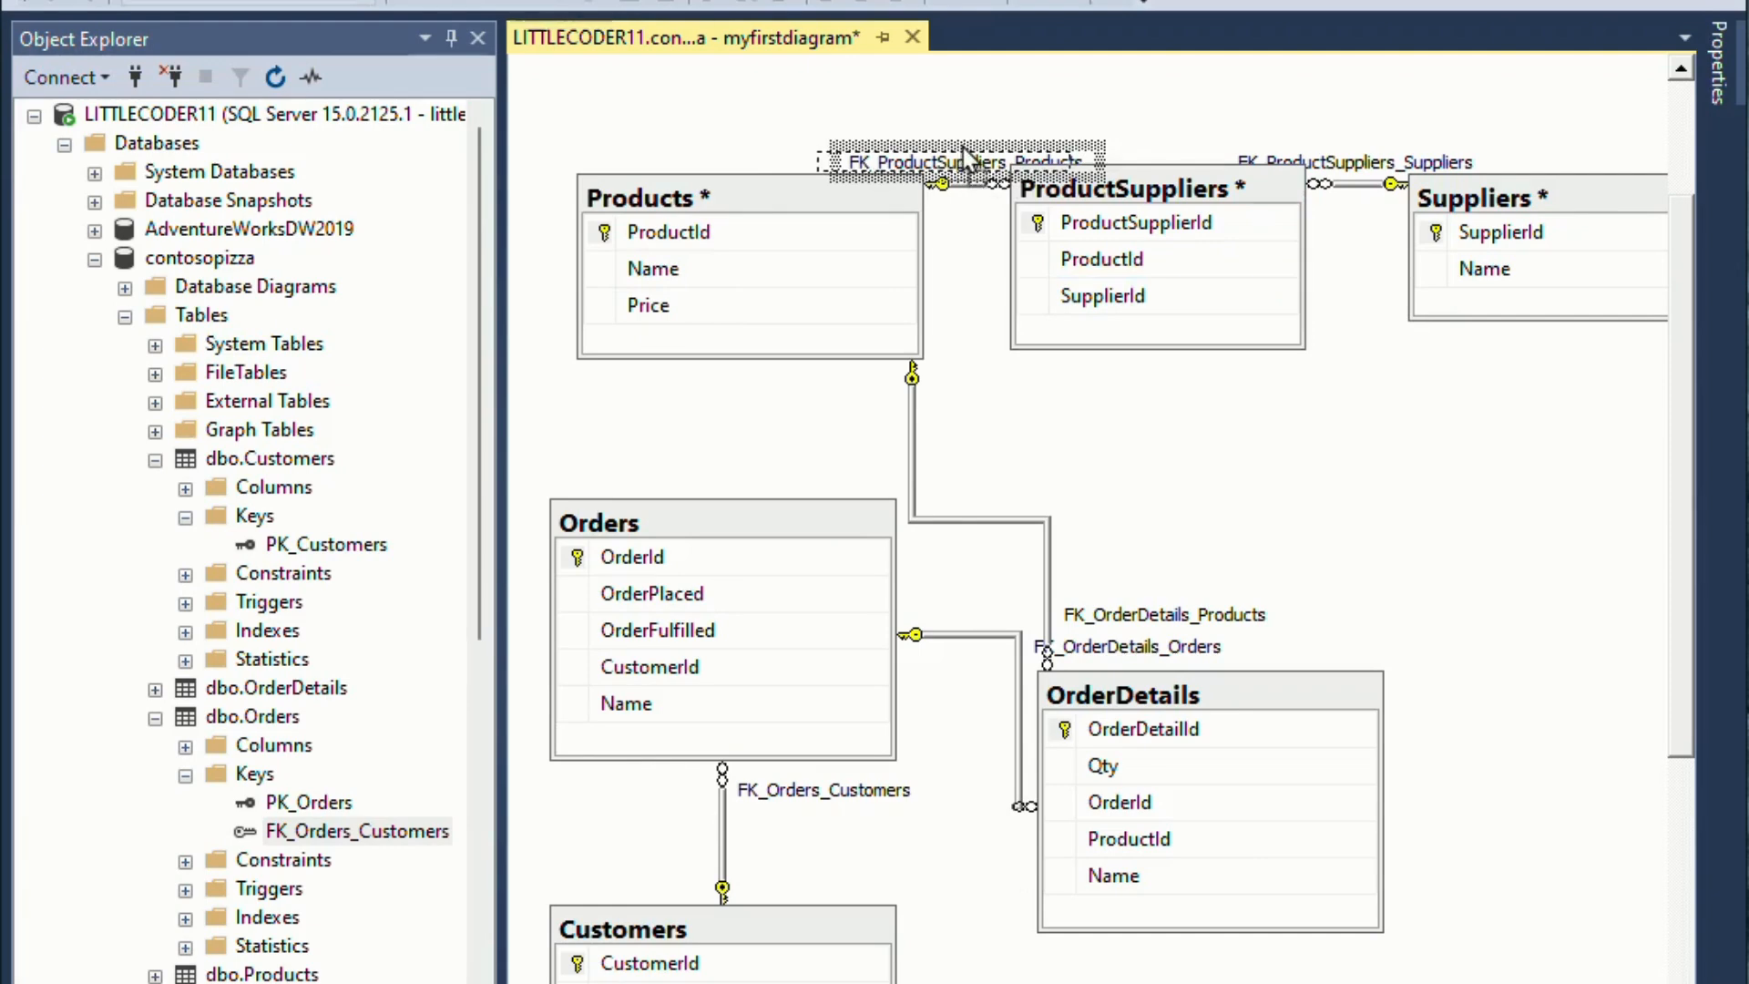
pyautogui.moveTo(968, 157); pyautogui.dragTo(945, 159)
pyautogui.moveTo(1414, 164); pyautogui.dragTo(1433, 149)
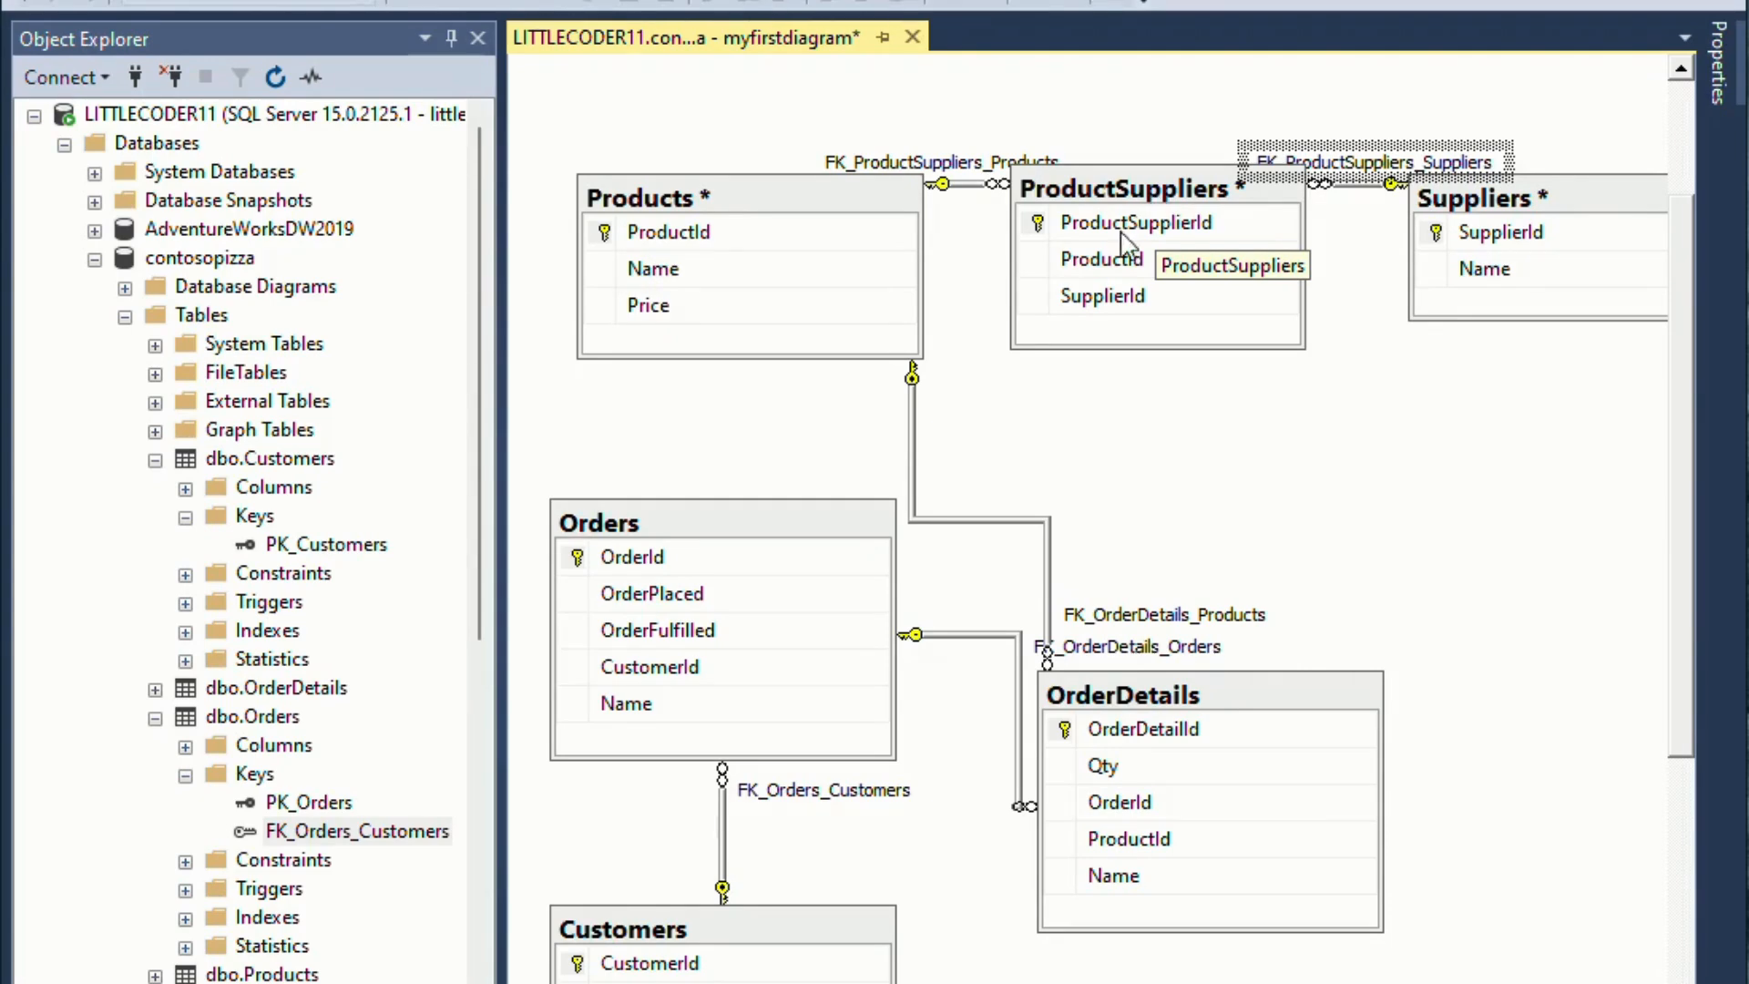
# Arrange all tables in the diagram automatically and set the zoom to To Fit
pyautogui.rightClick(1194, 421)
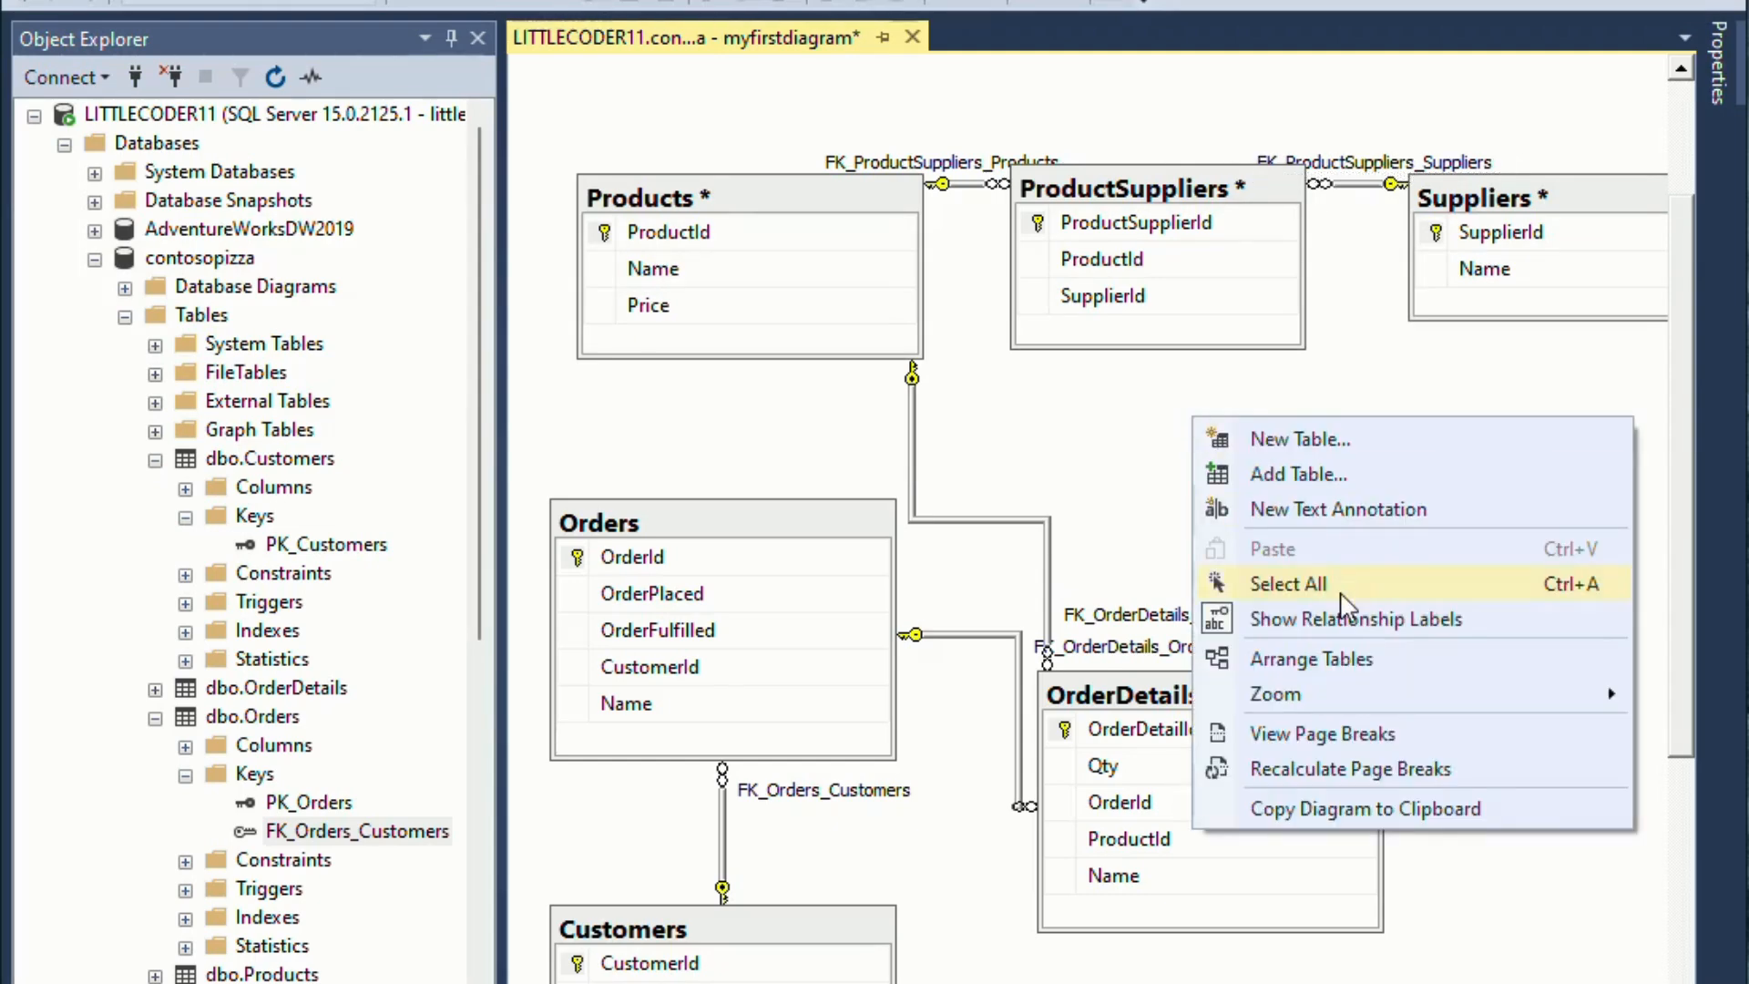
pyautogui.click(1270, 673)
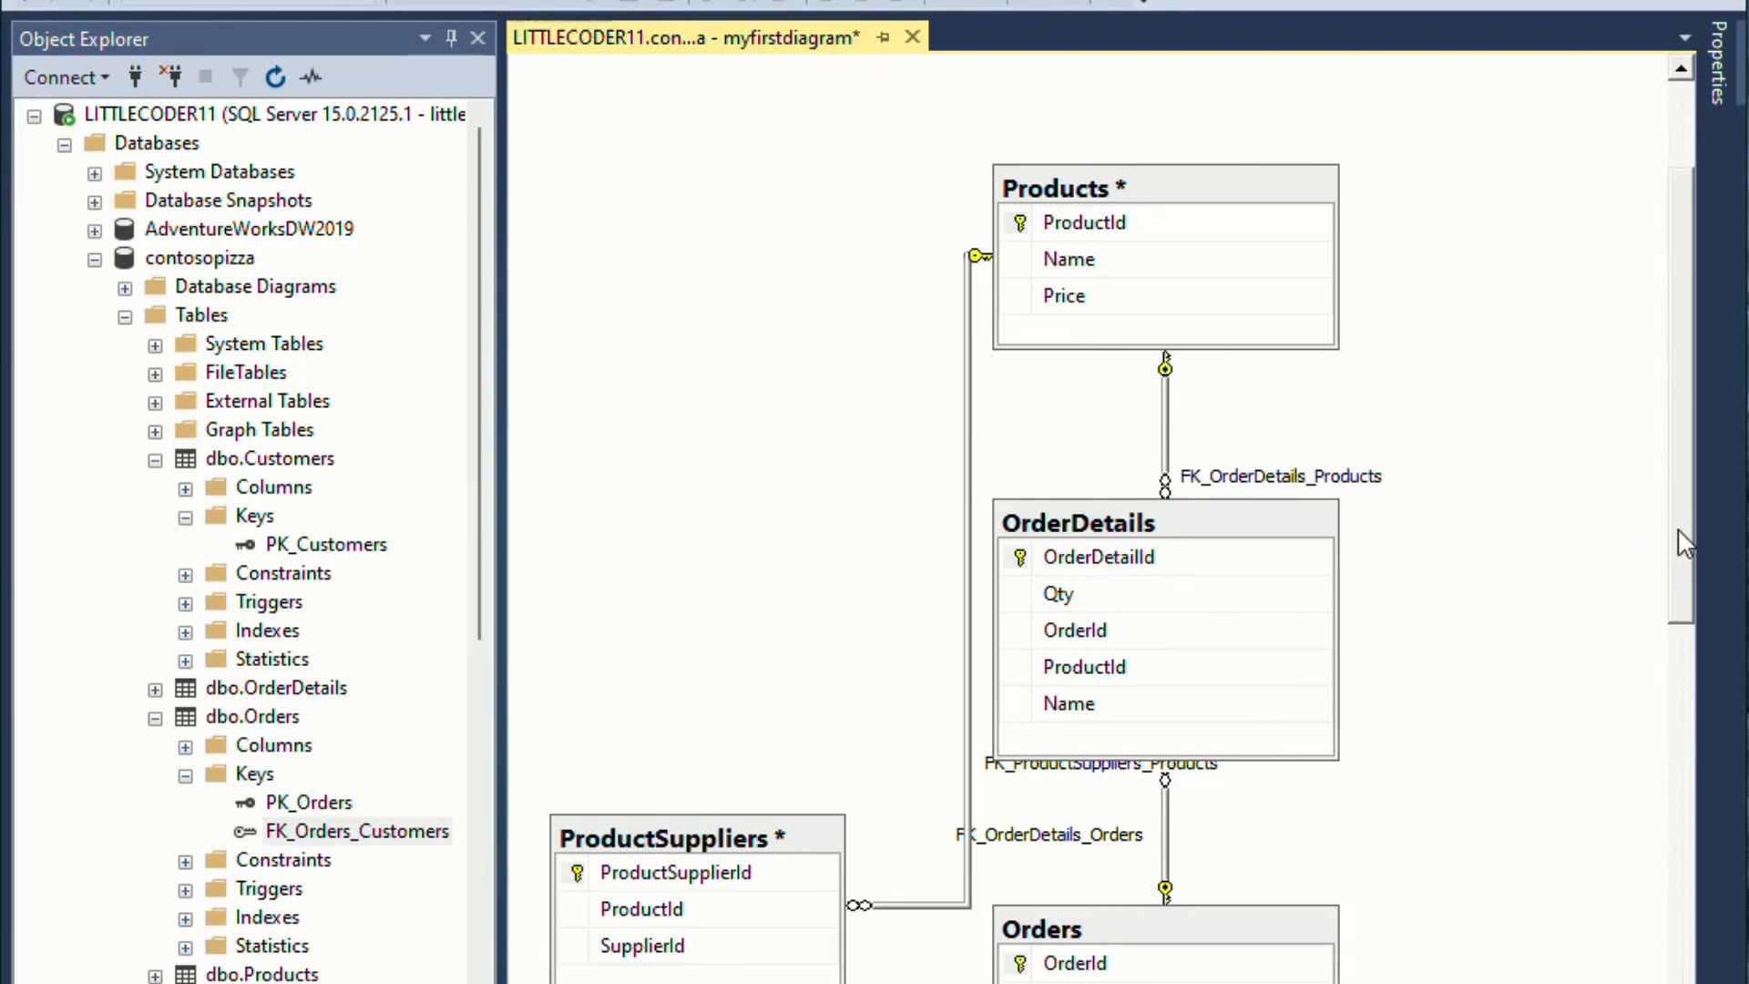
pyautogui.moveTo(1680, 547)
pyautogui.mouseDown()
pyautogui.moveTo(1673, 620)
pyautogui.moveTo(1677, 581)
pyautogui.mouseUp()
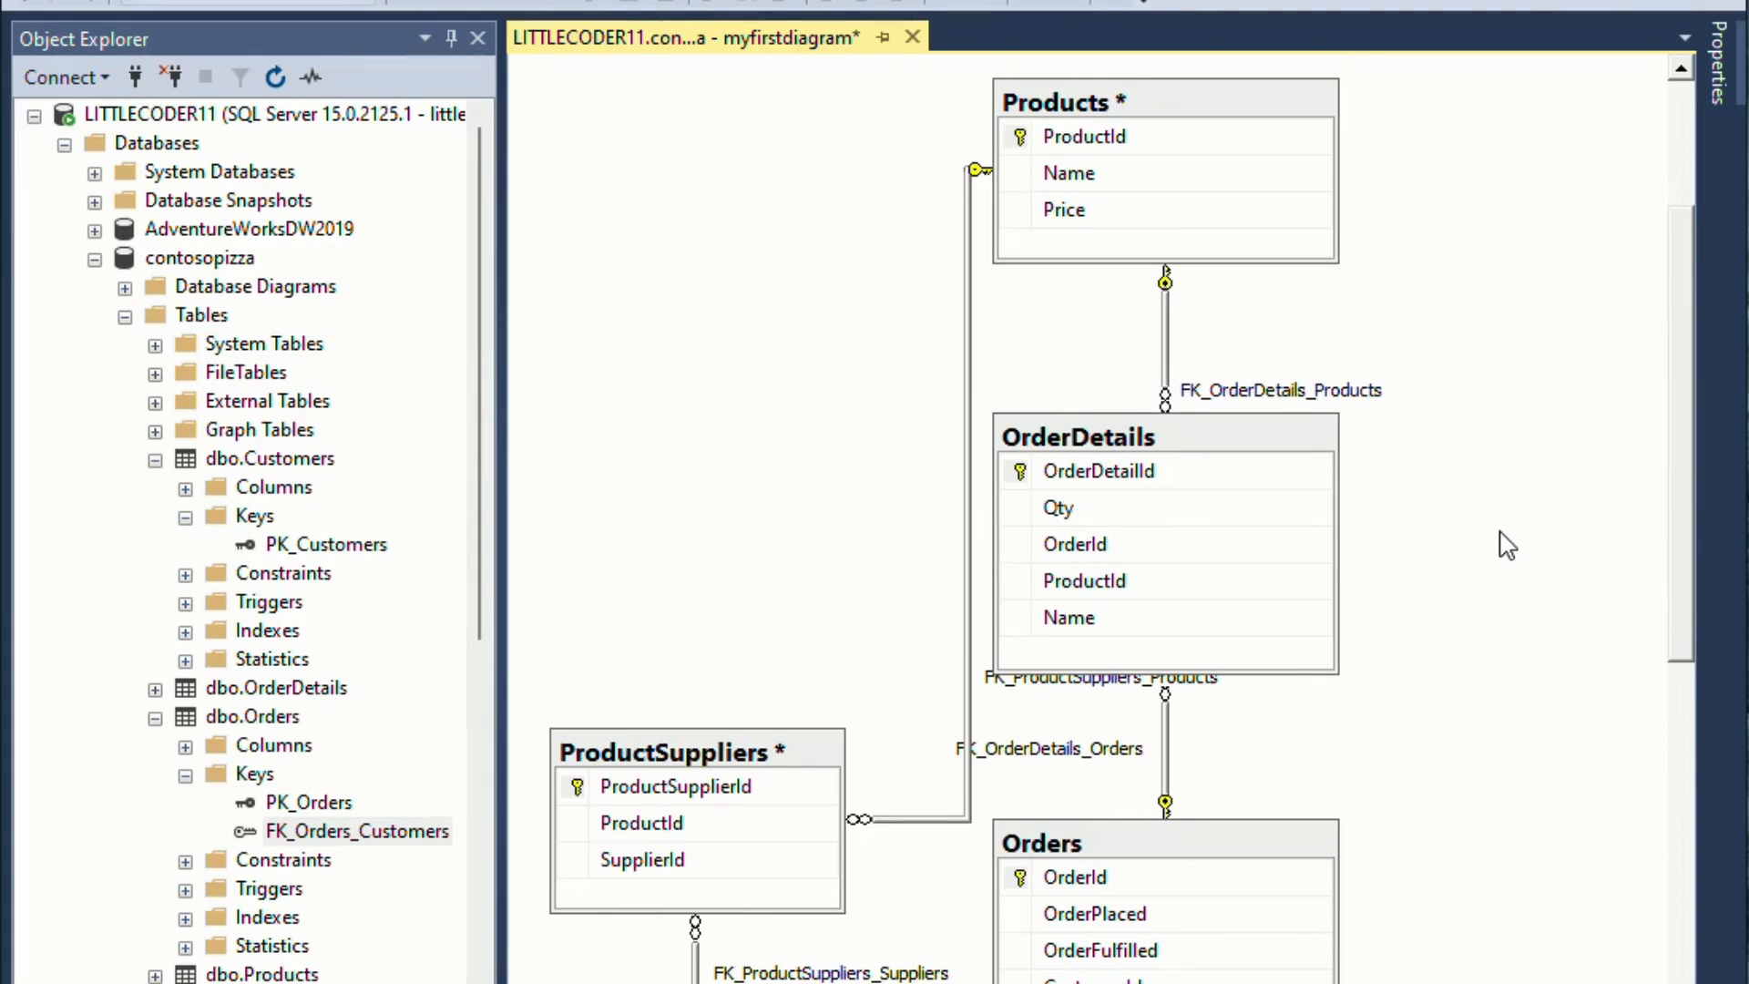
pyautogui.rightClick(833, 450)
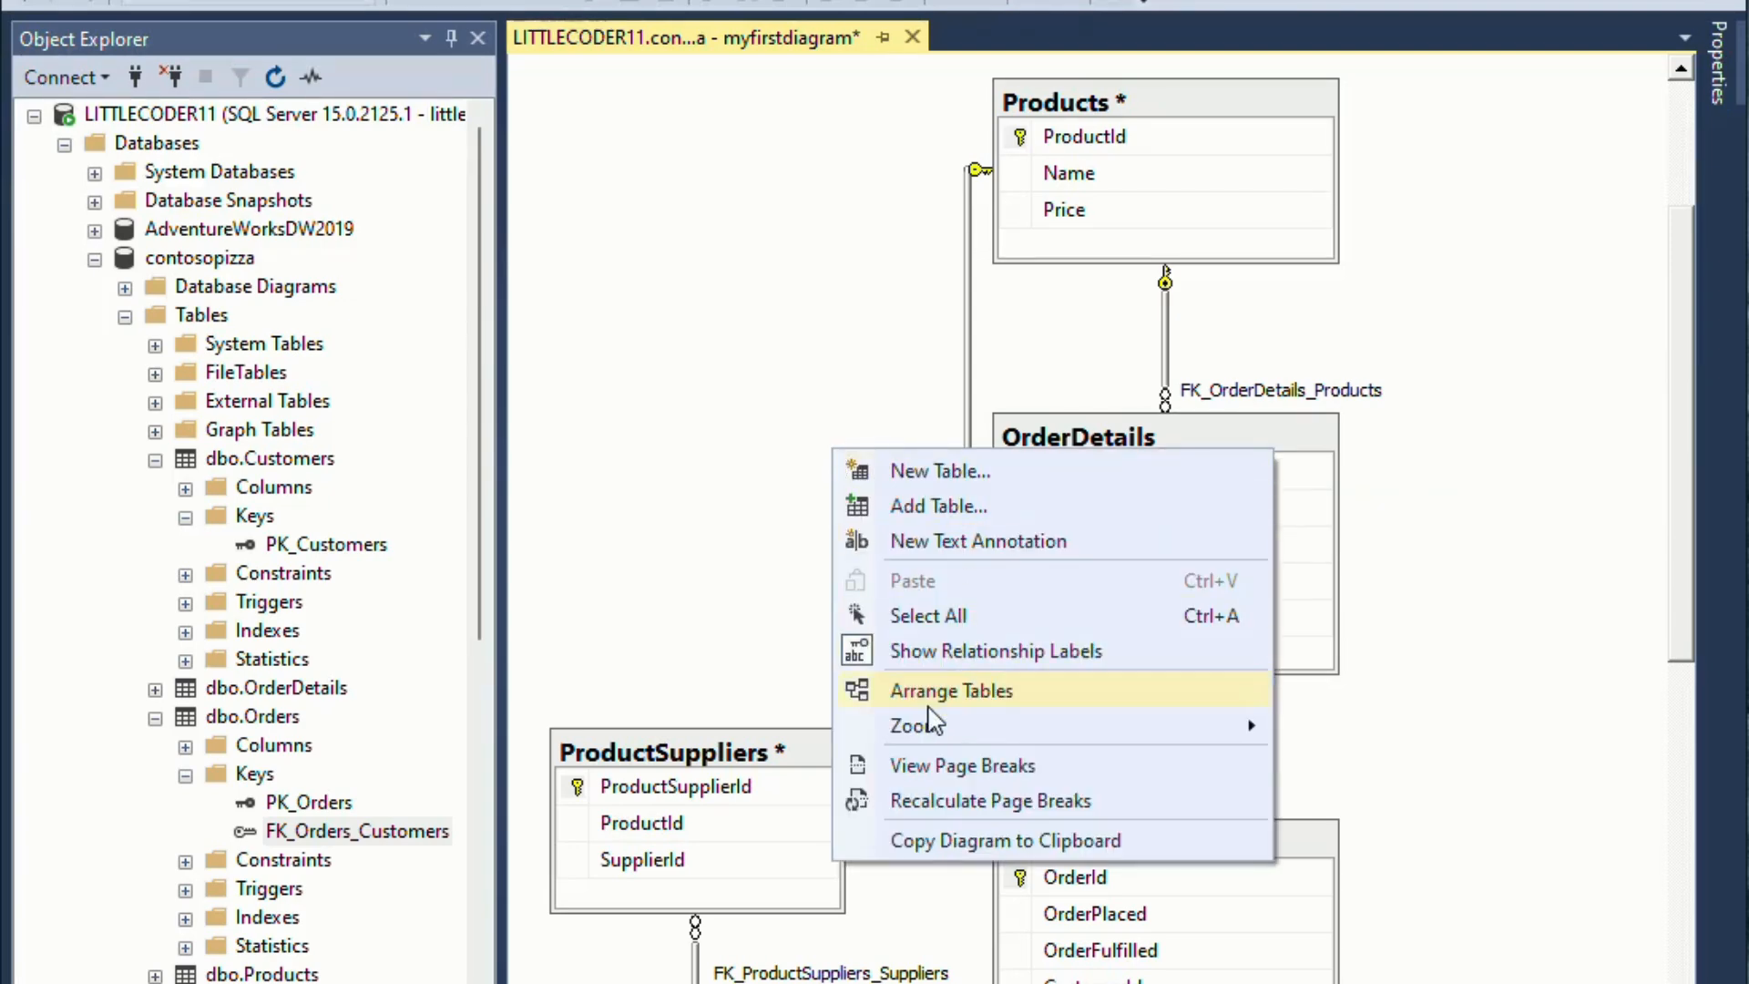
pyautogui.moveTo(922, 721)
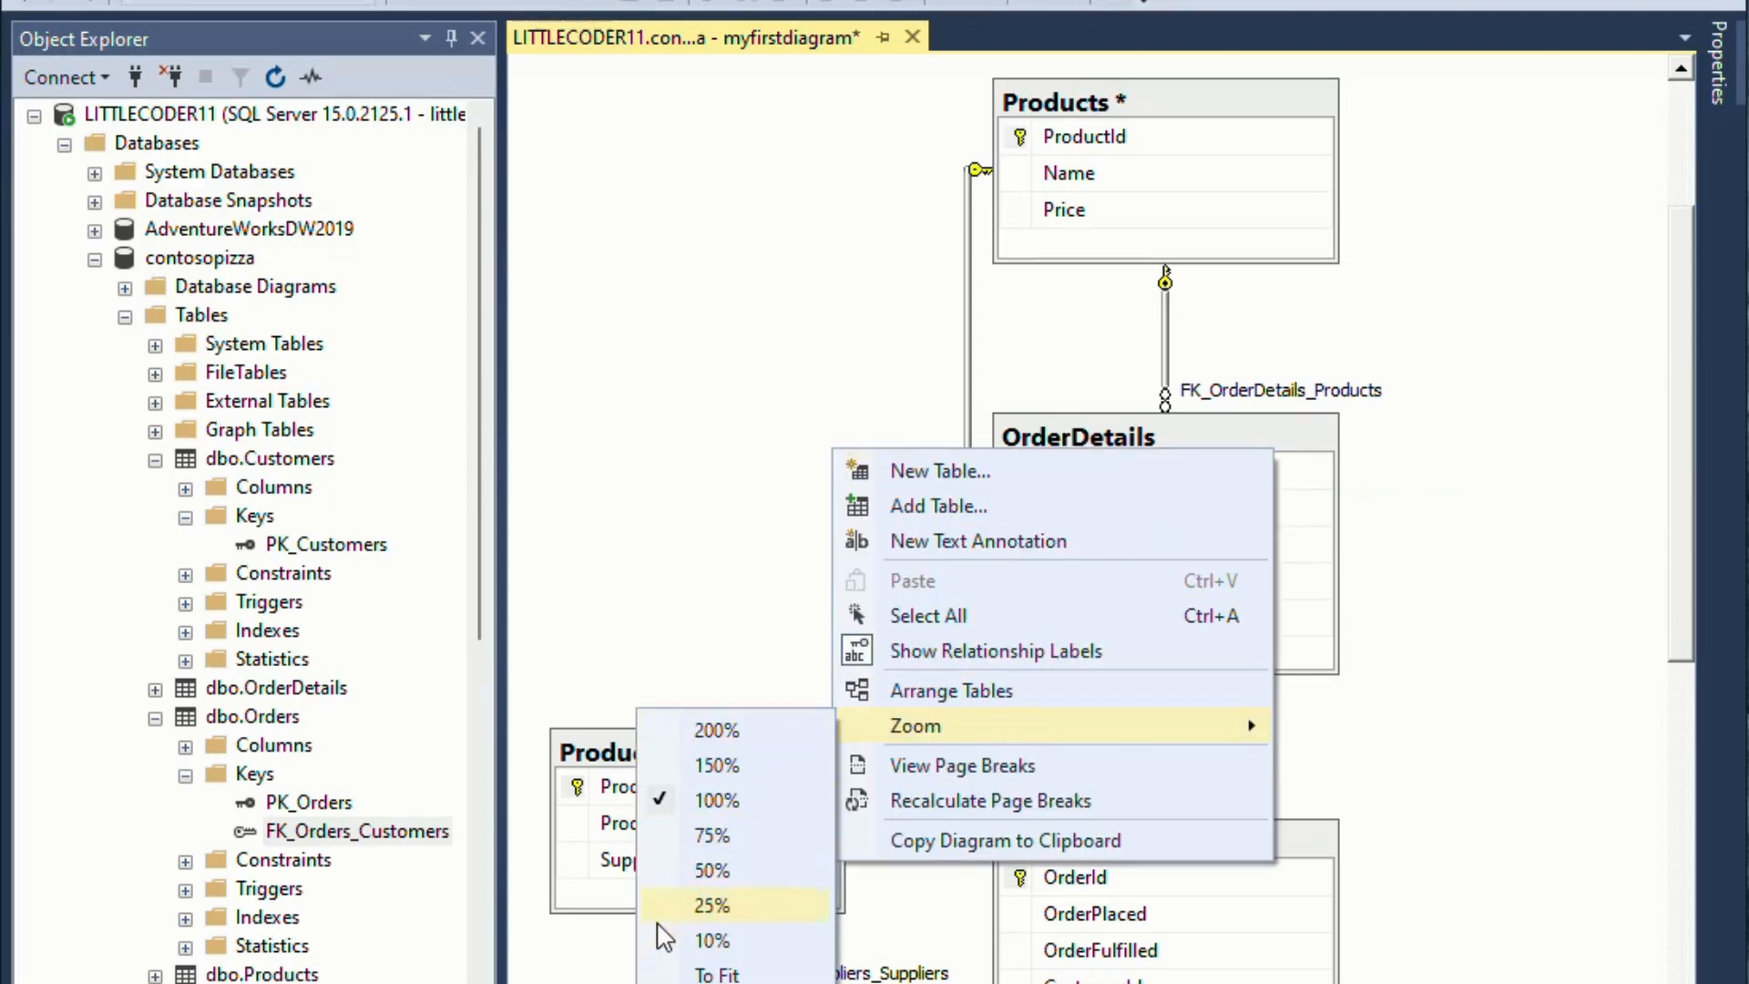
pyautogui.click(681, 975)
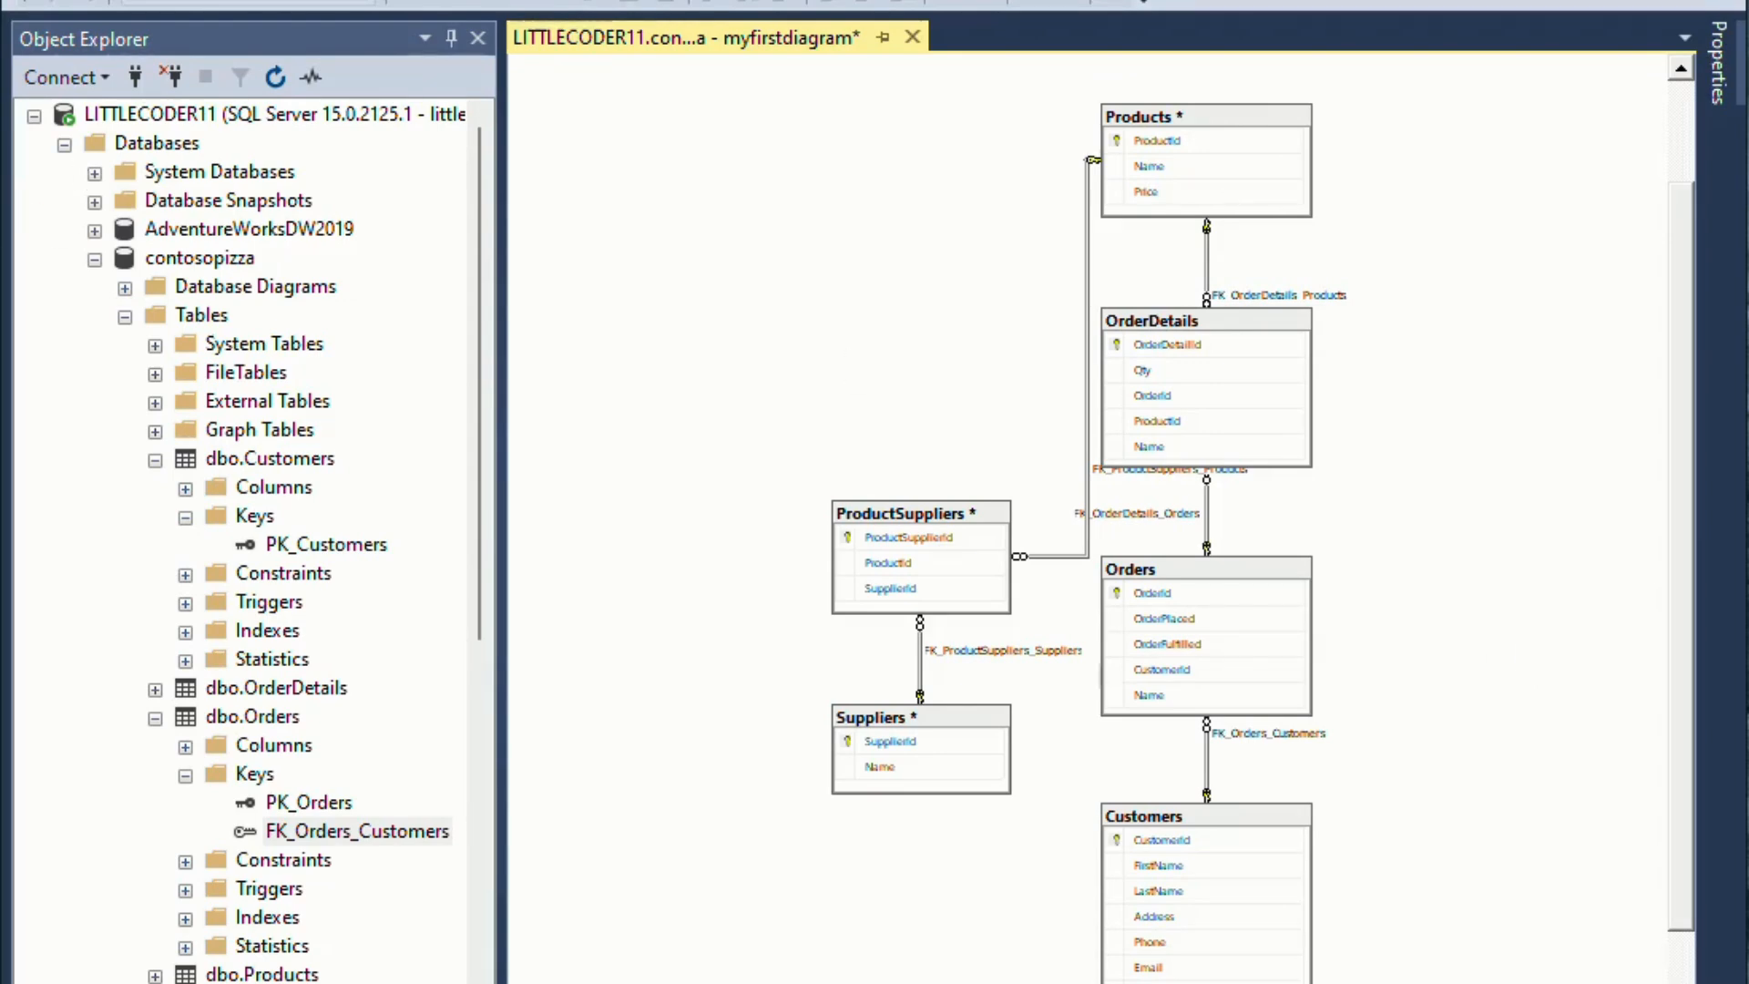
# Expand contosopizza's Database Diagrams folder and open dbo.myfirstdiagram from it
pyautogui.click(125, 289)
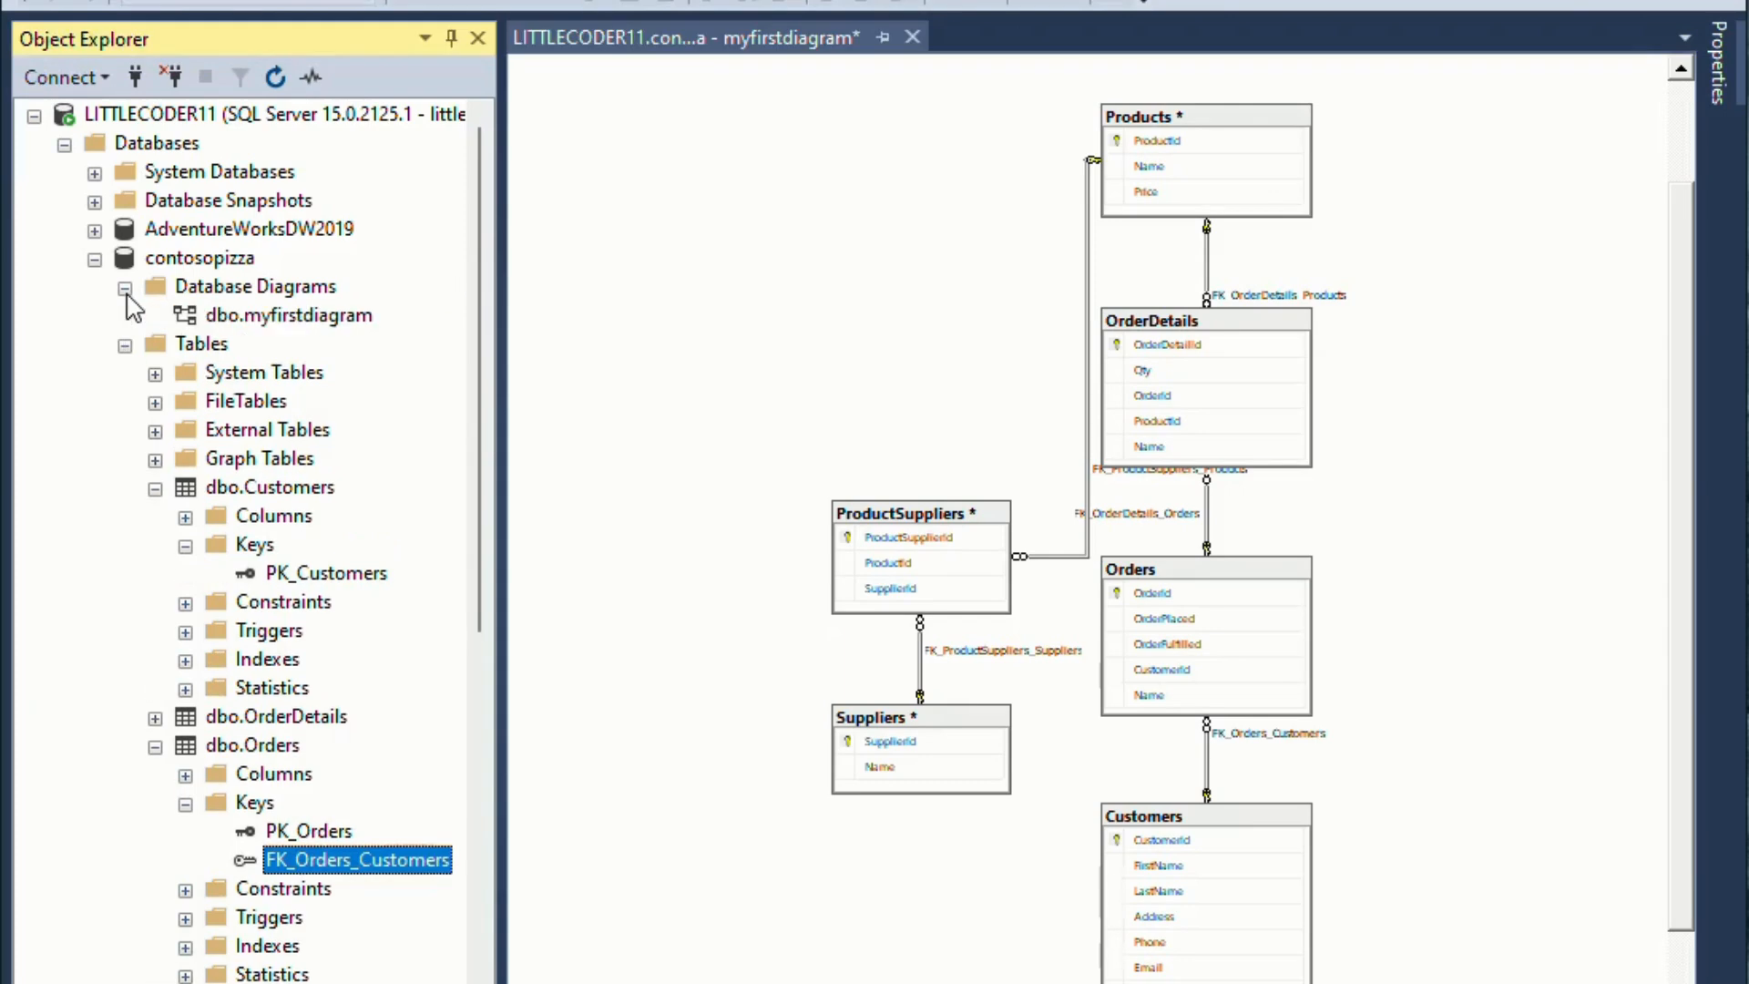
pyautogui.doubleClick(274, 319)
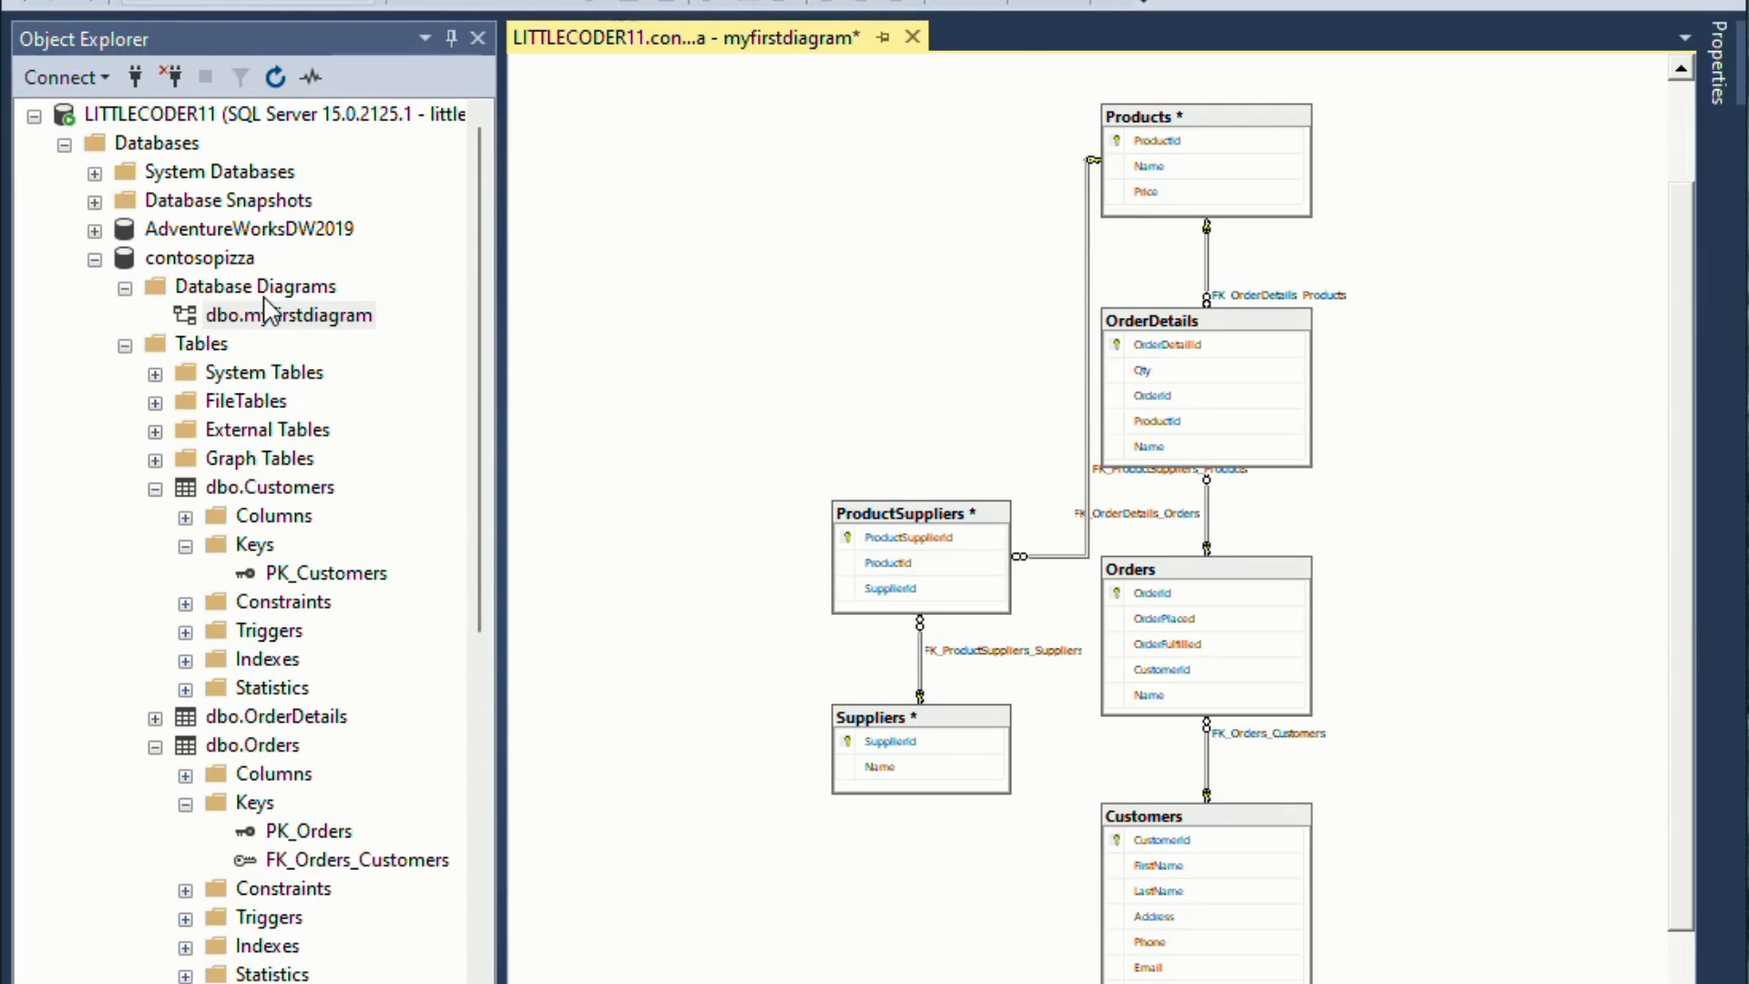
pyautogui.rightClick(592, 289)
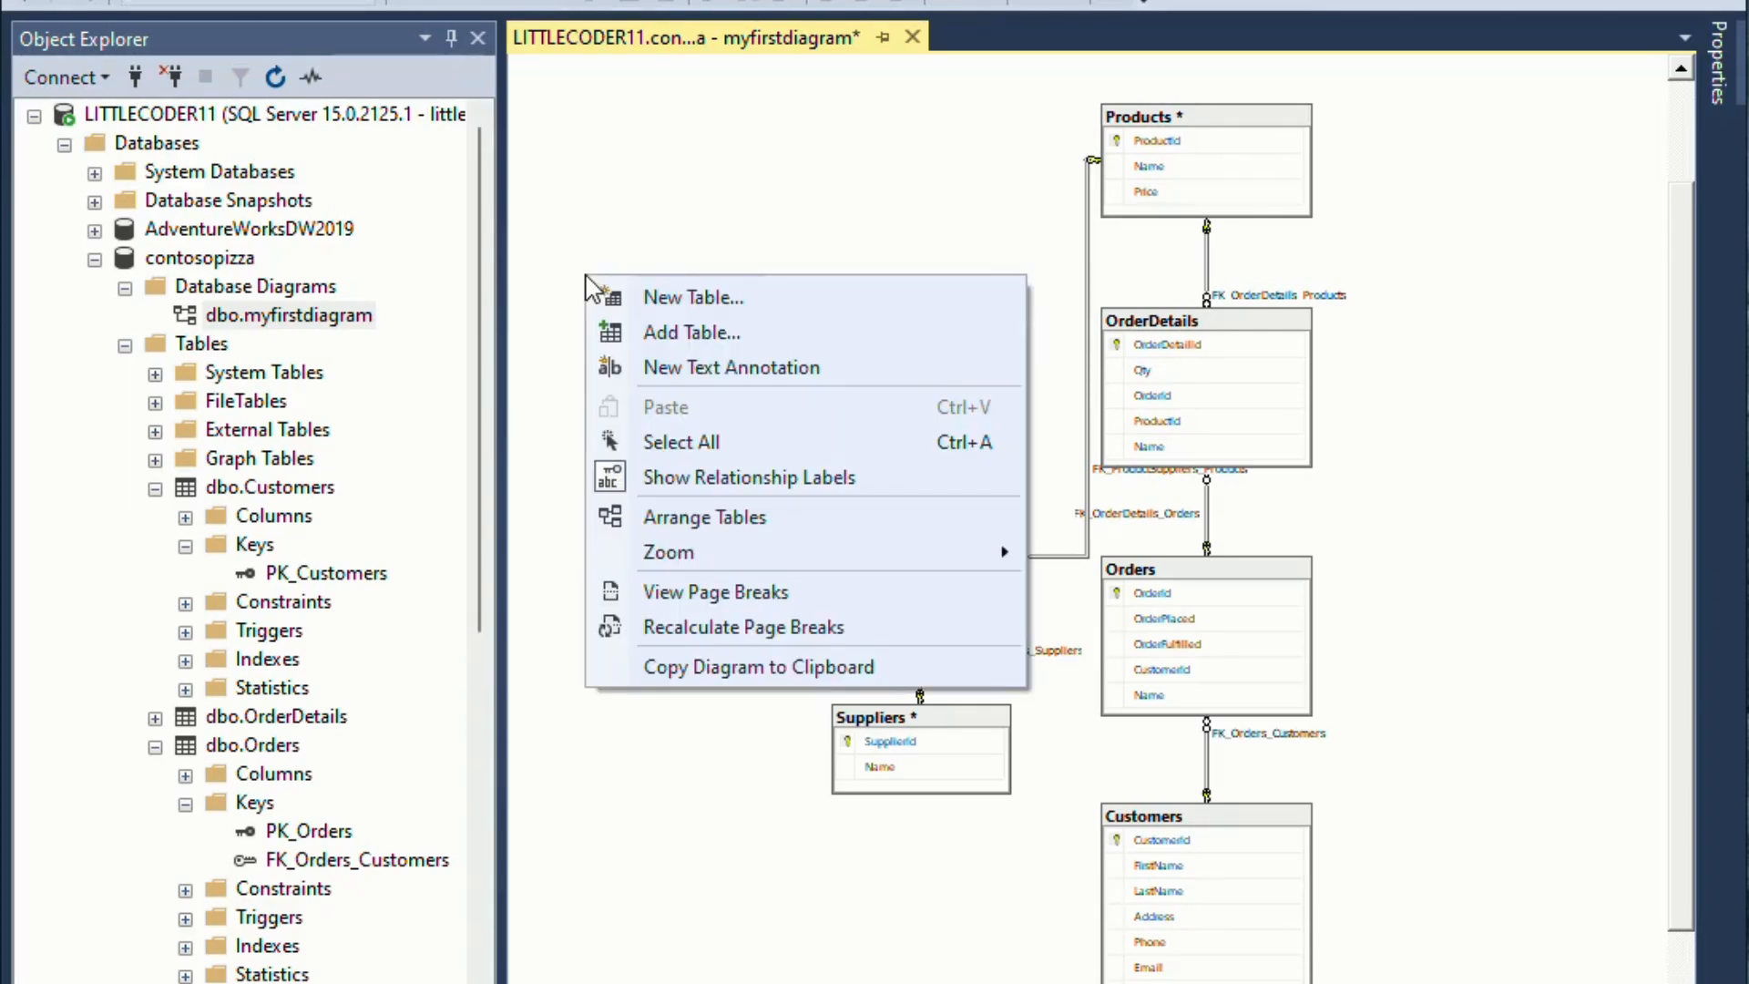
pyautogui.click(668, 780)
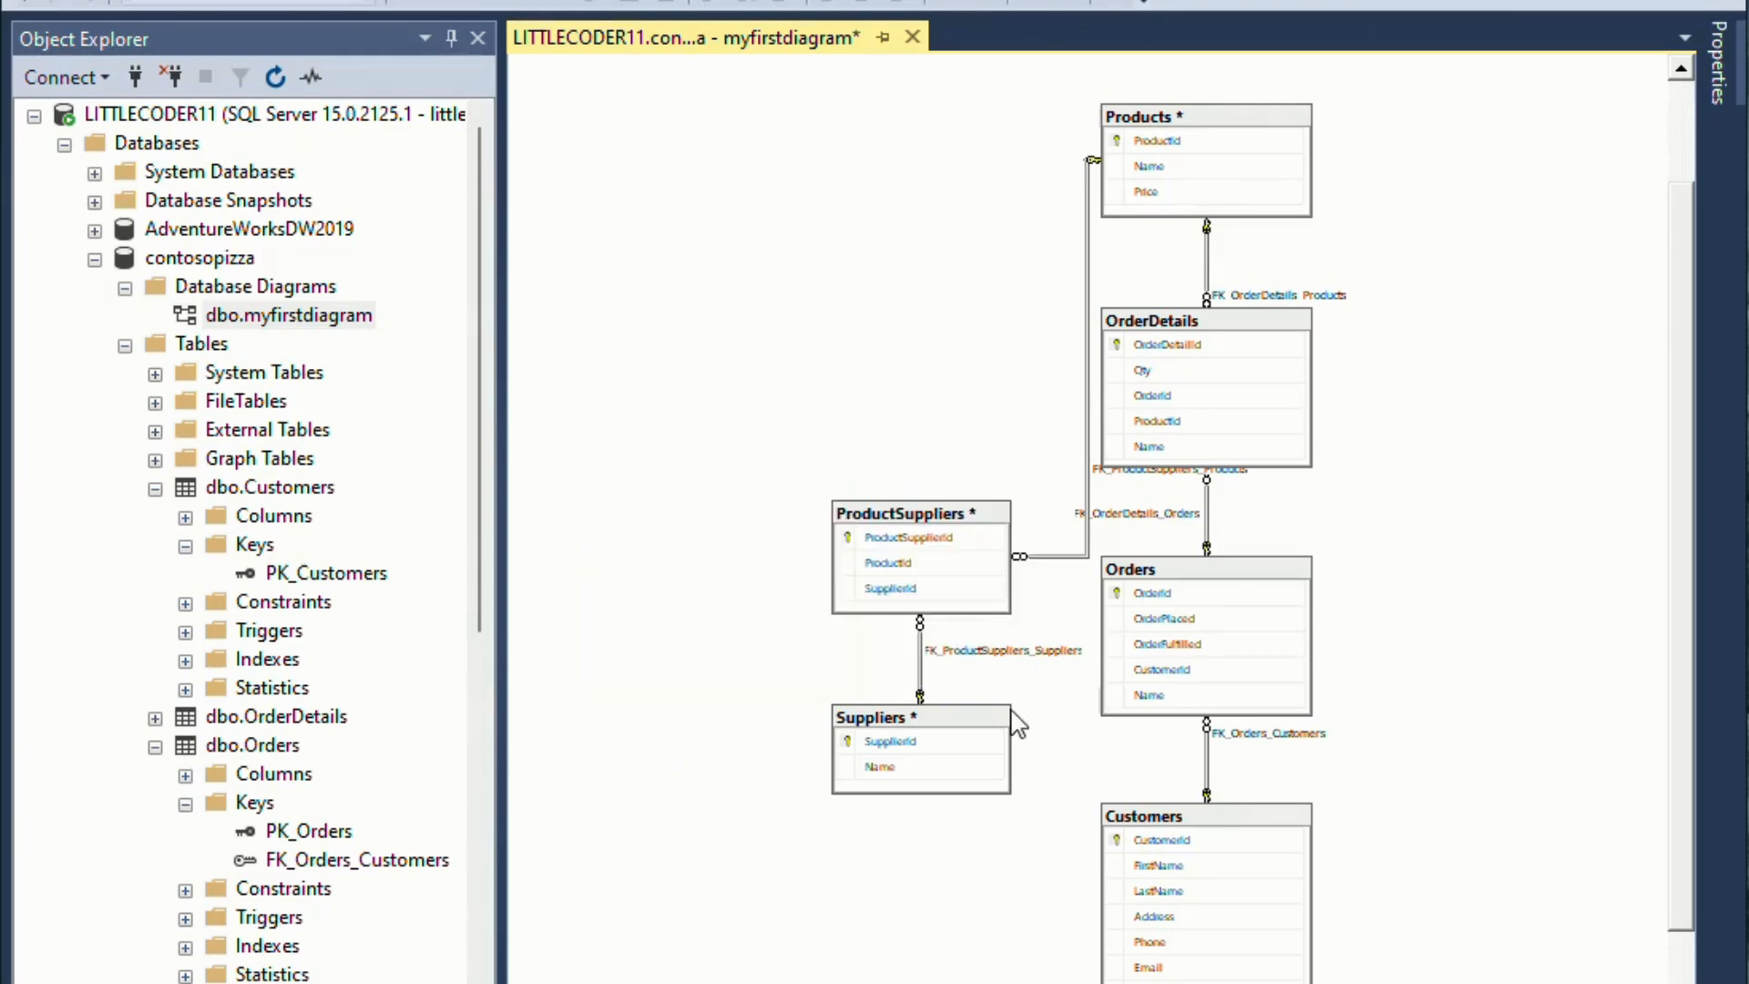
pyautogui.rightClick(955, 717)
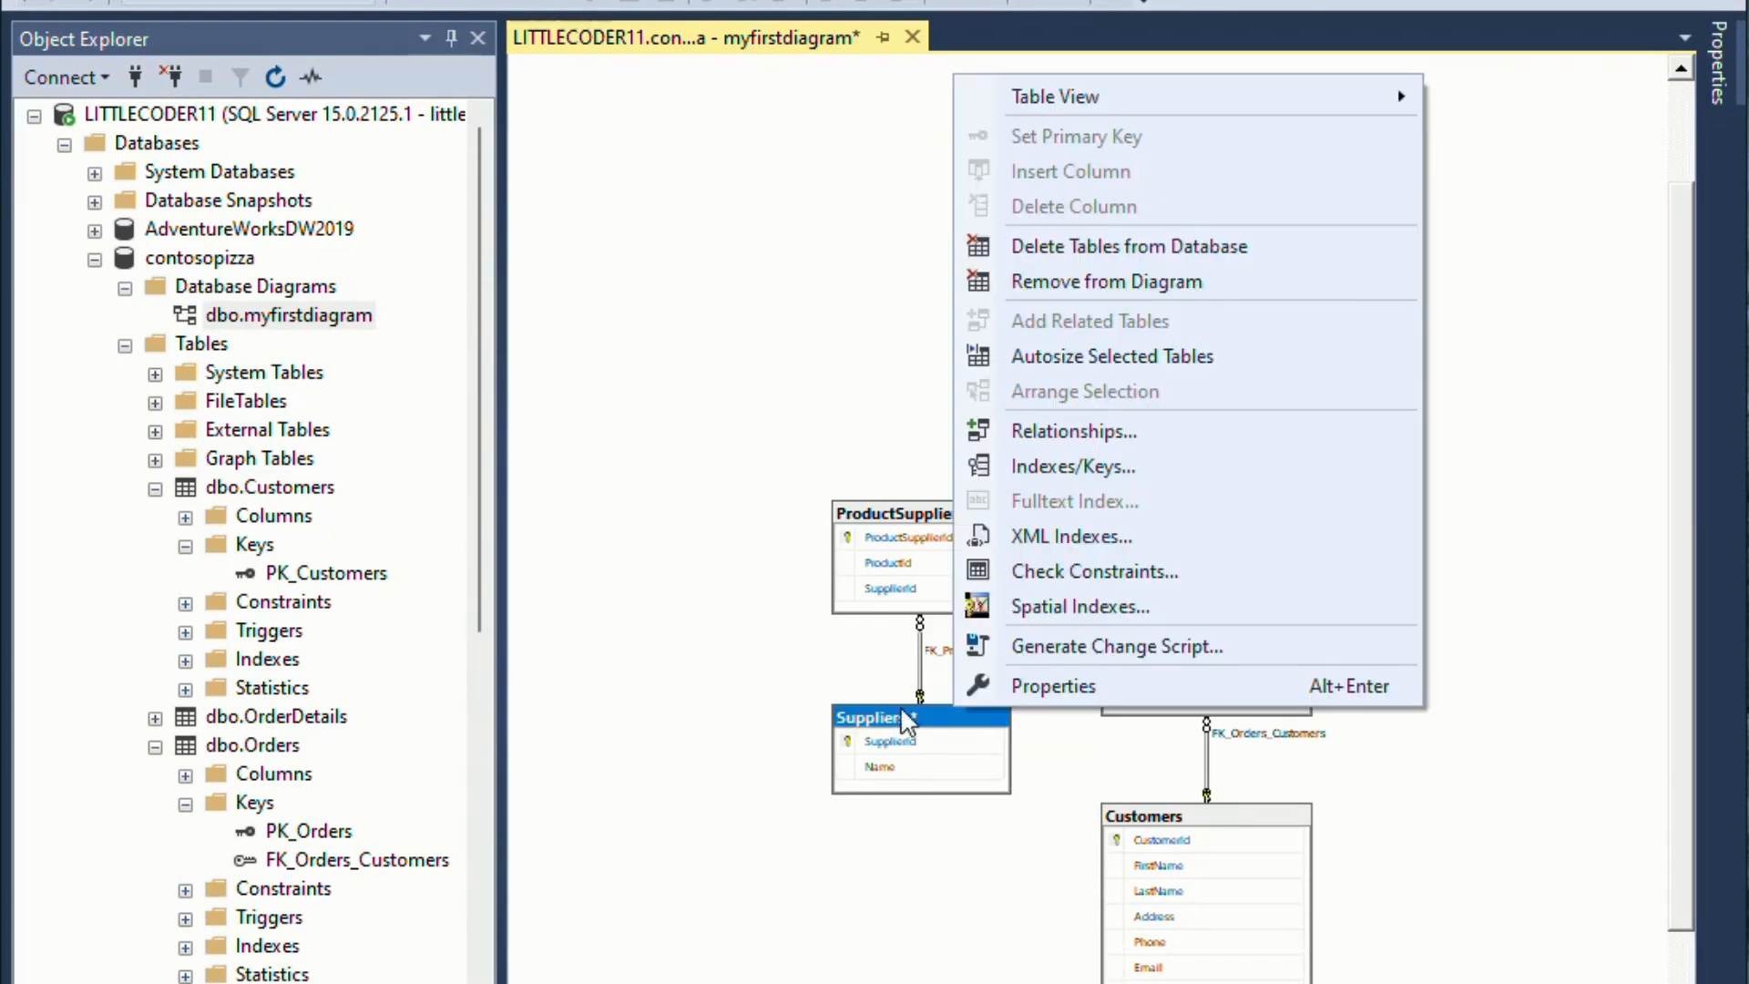
pyautogui.click(661, 714)
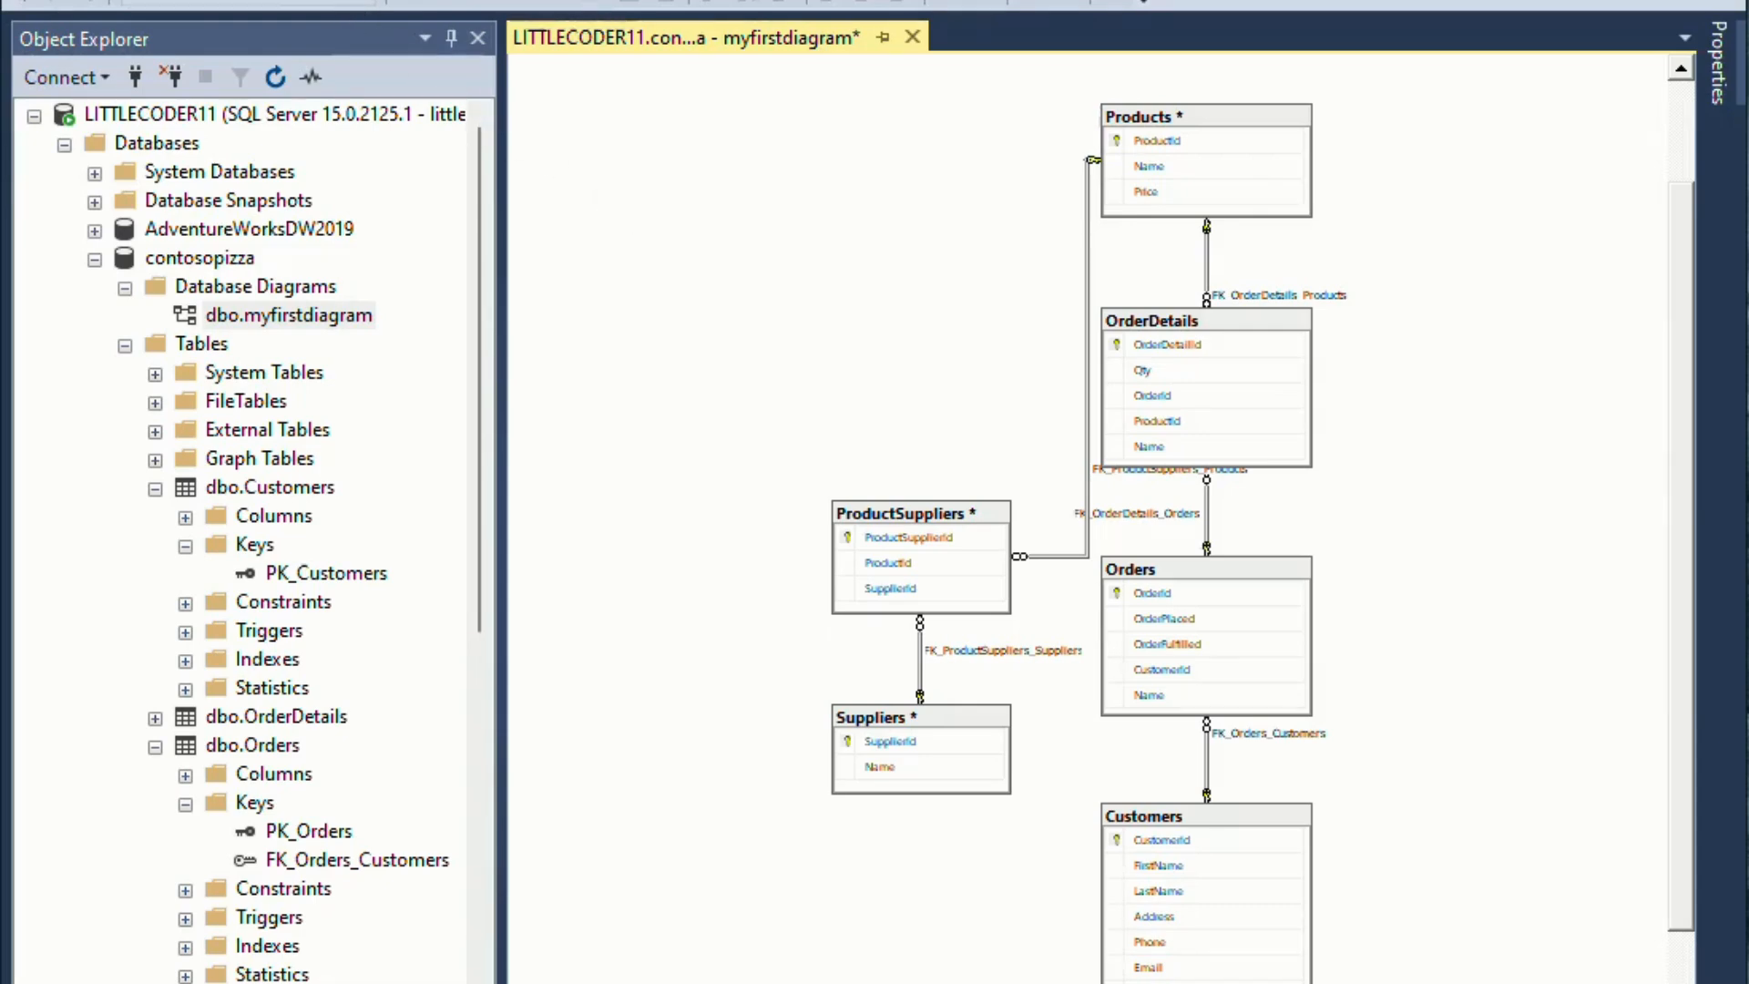
# Save the diagram and agree to save the Suppliers, Products and ProductSuppliers tables to the database
pyautogui.hotkey('ctrl', 's')
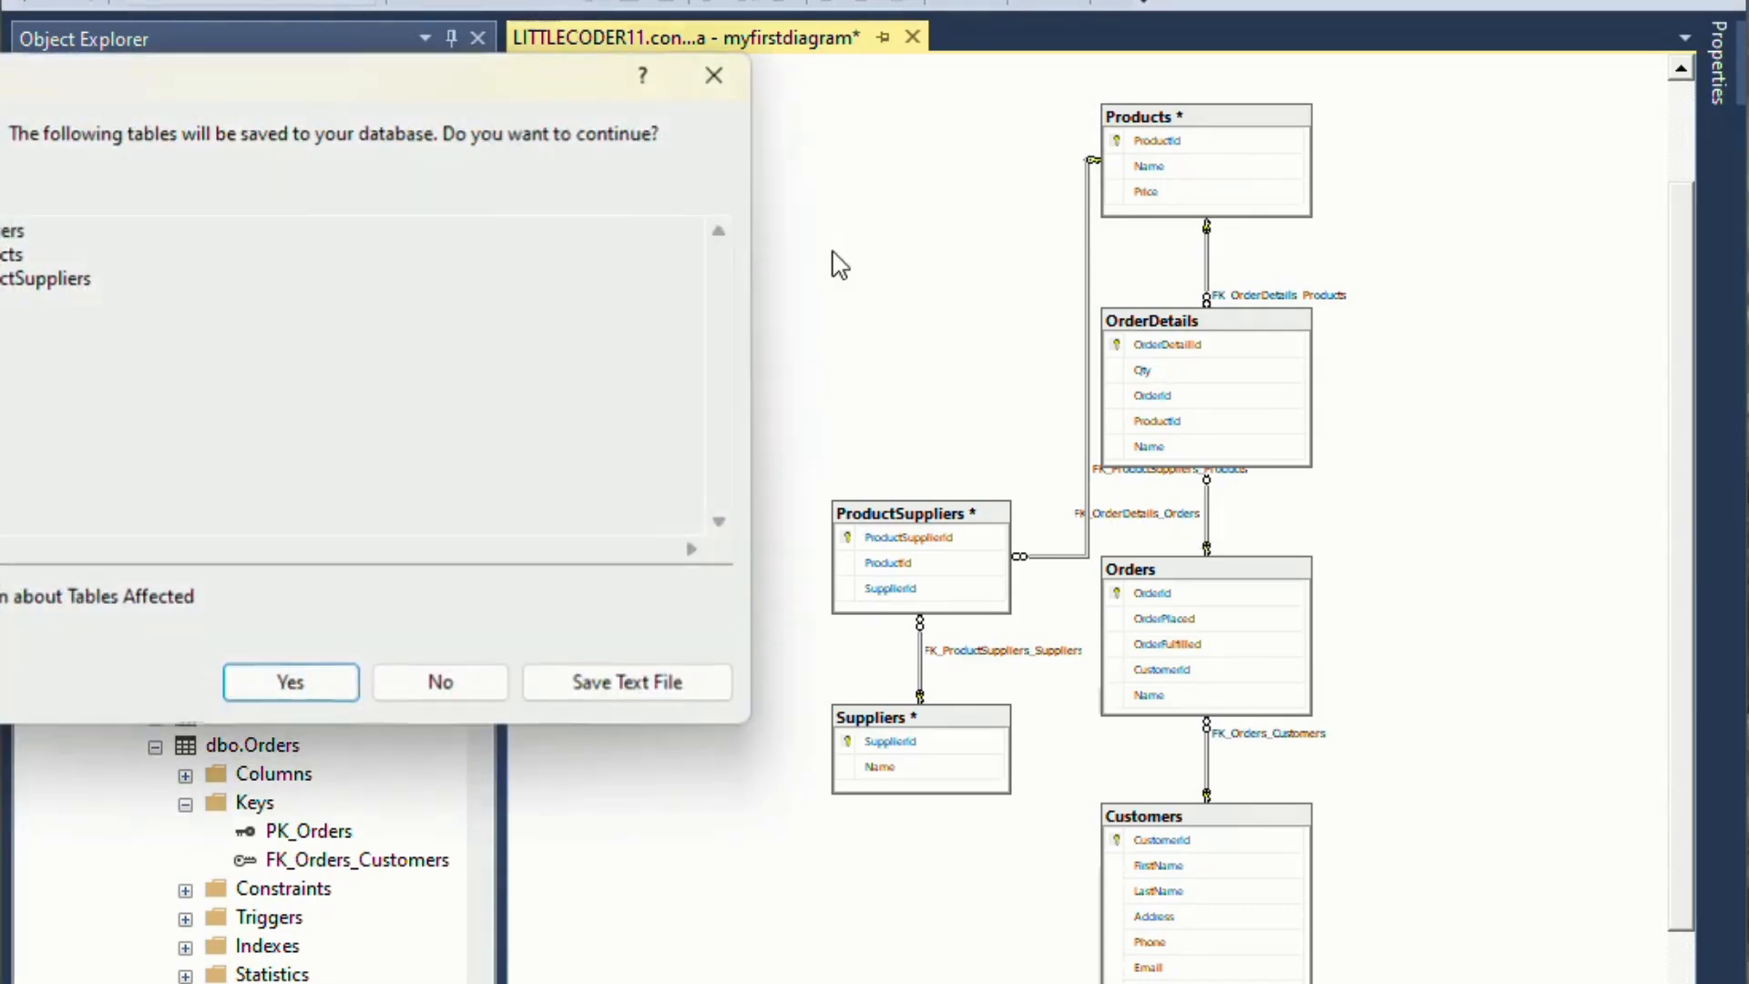
pyautogui.moveTo(421, 83); pyautogui.dragTo(705, 110)
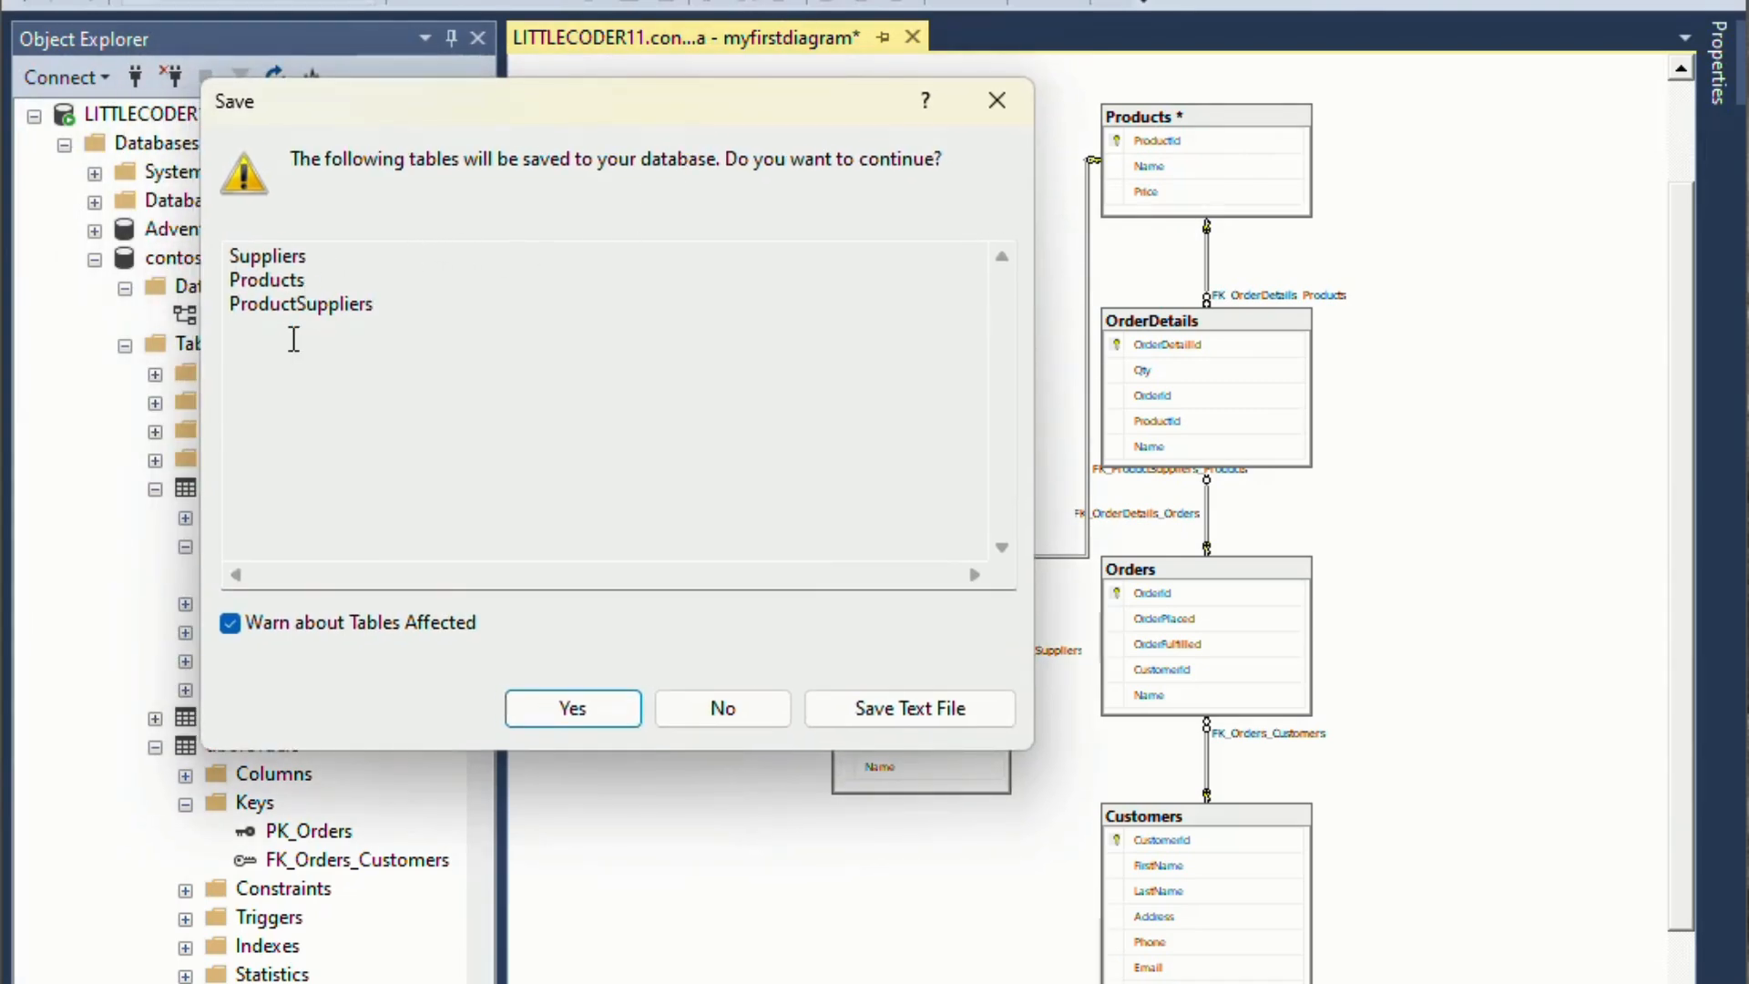
pyautogui.click(555, 720)
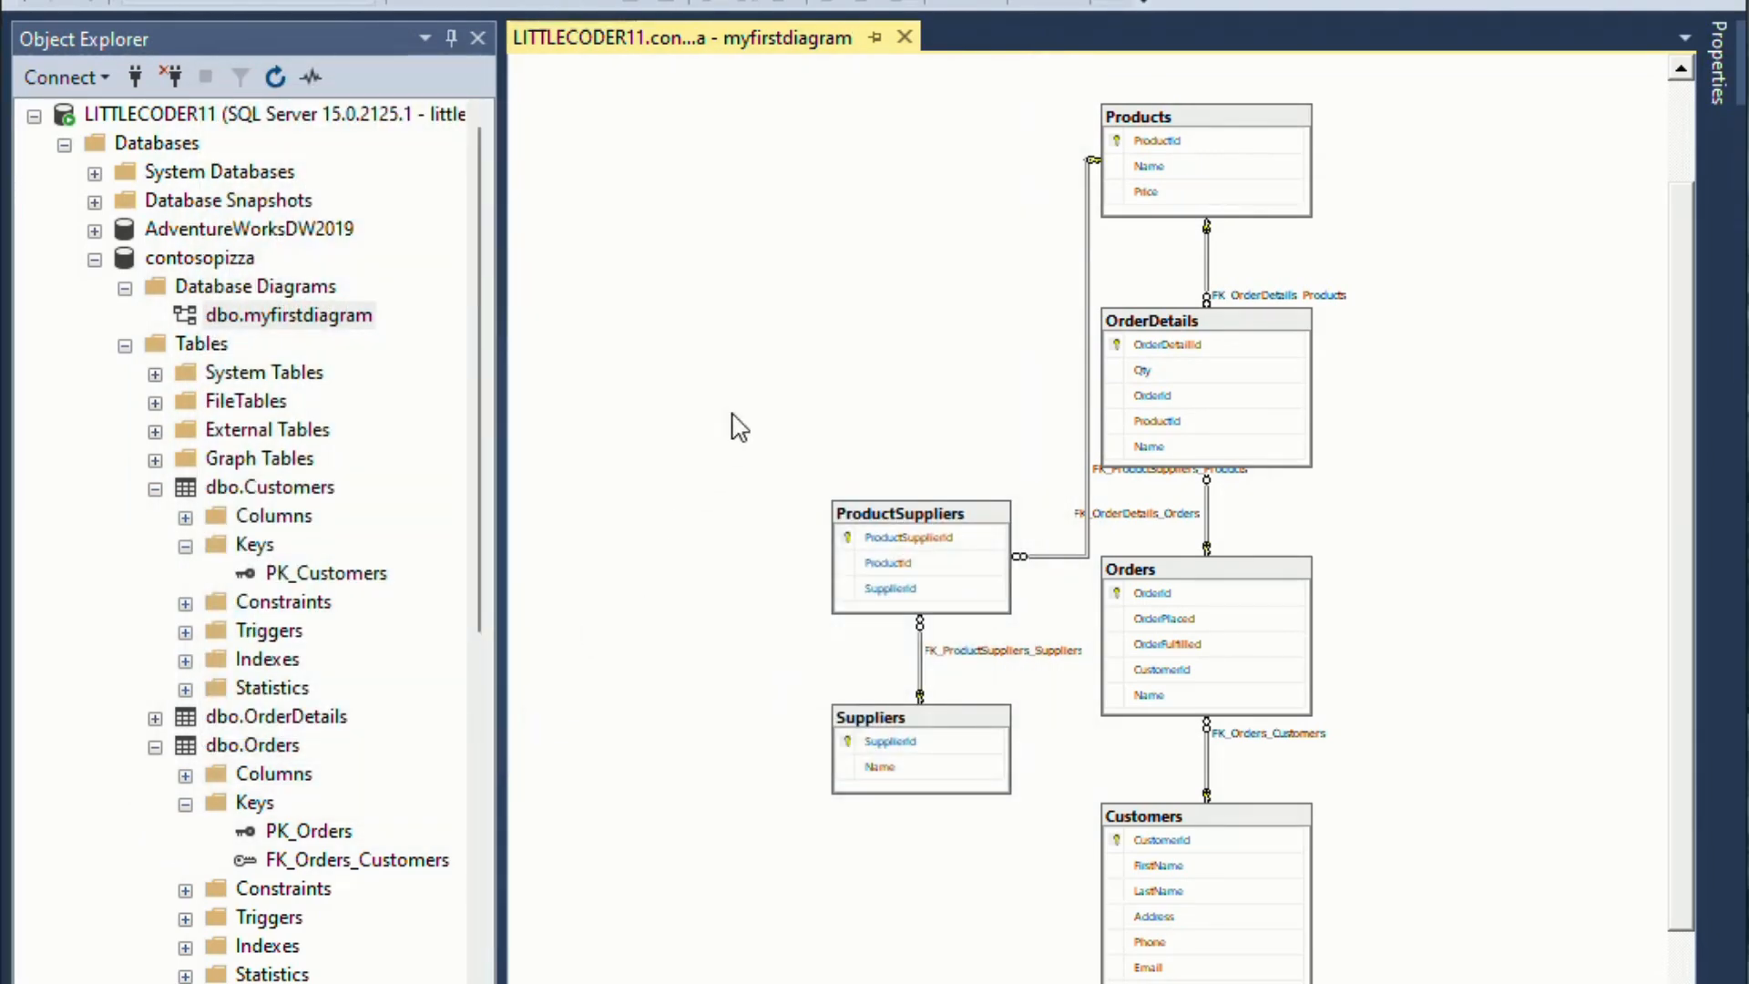